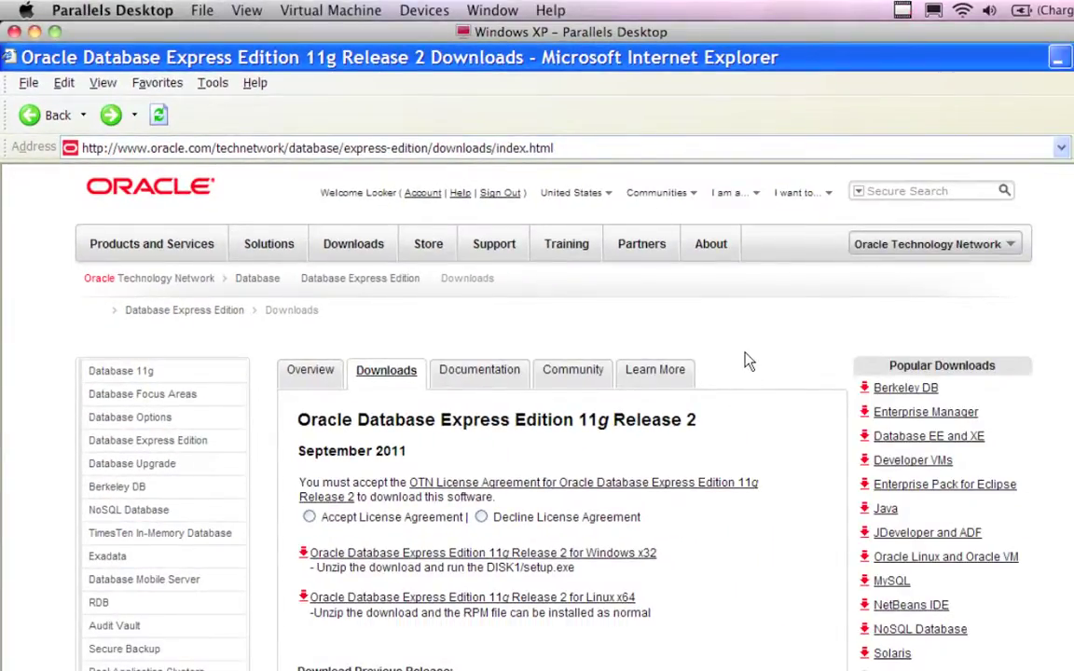
- Scroll down the Oracle Database Express Edition 11g Release 2 downloads page
scroll(746, 361, "down", 3)
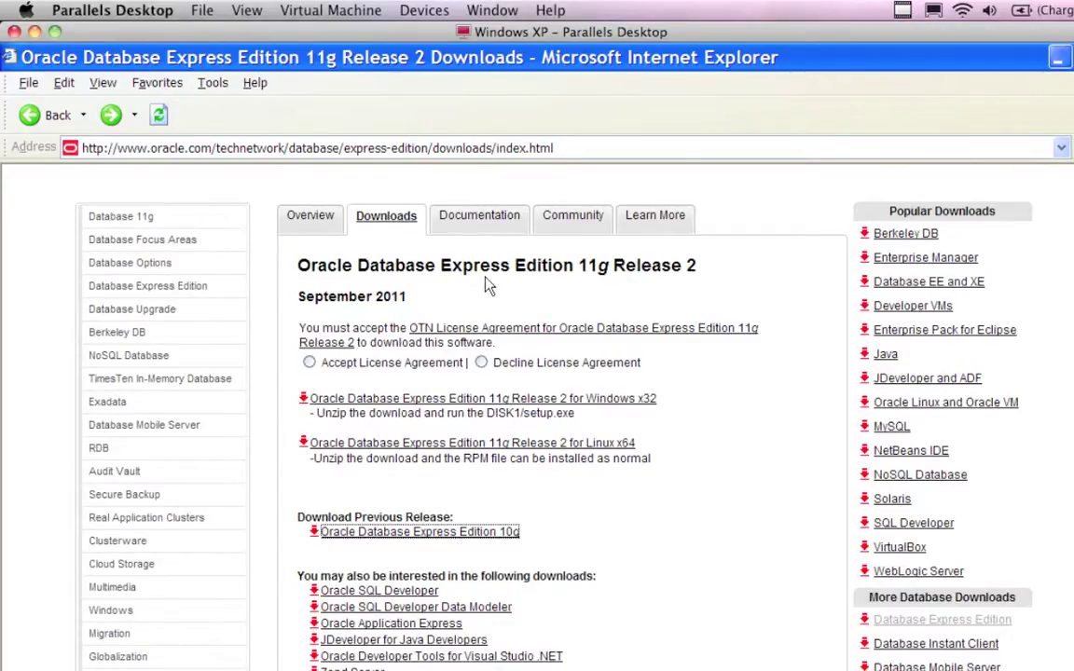
- Follow the Download Previous Release link to the Oracle Database Express Edition 10g downloads page
scroll(485, 292, "down", 5)
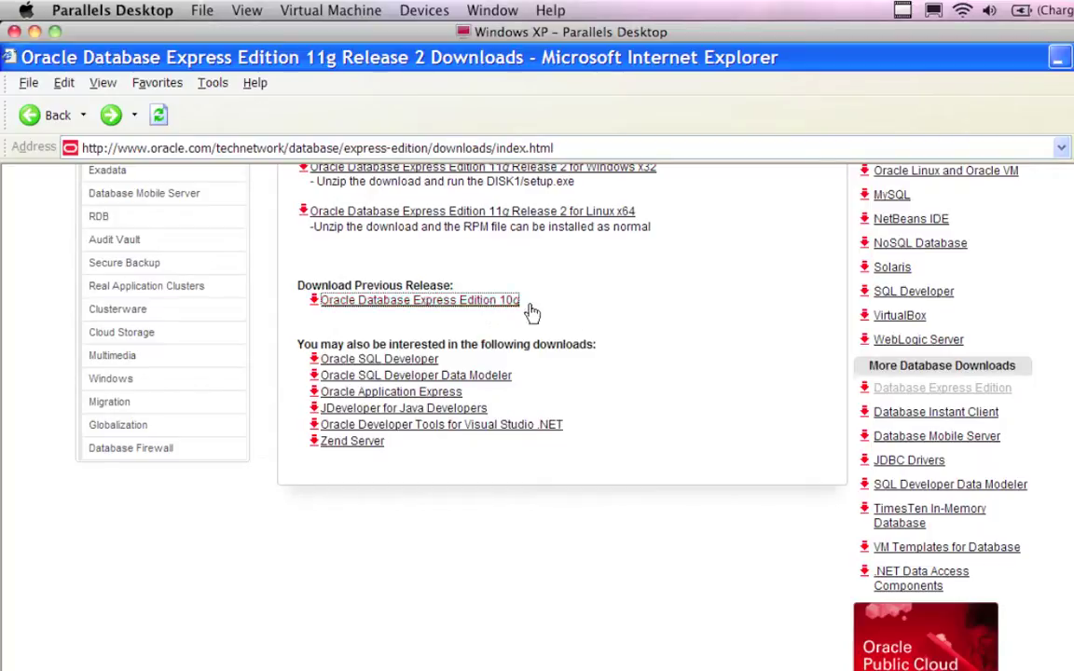
left_click(479, 302)
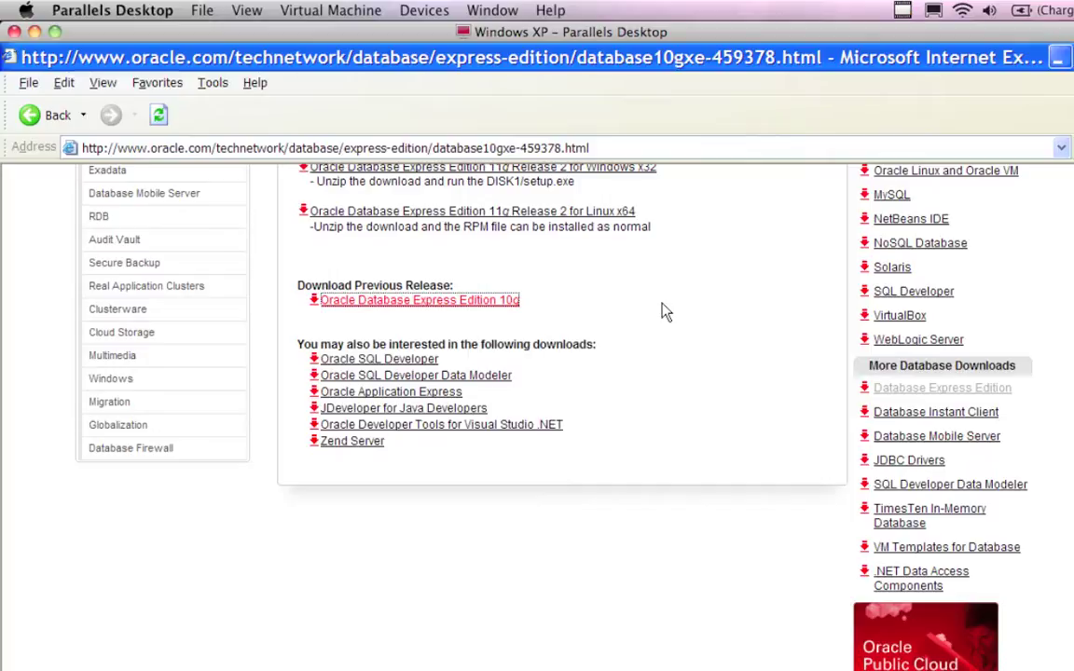
left_click(471, 300)
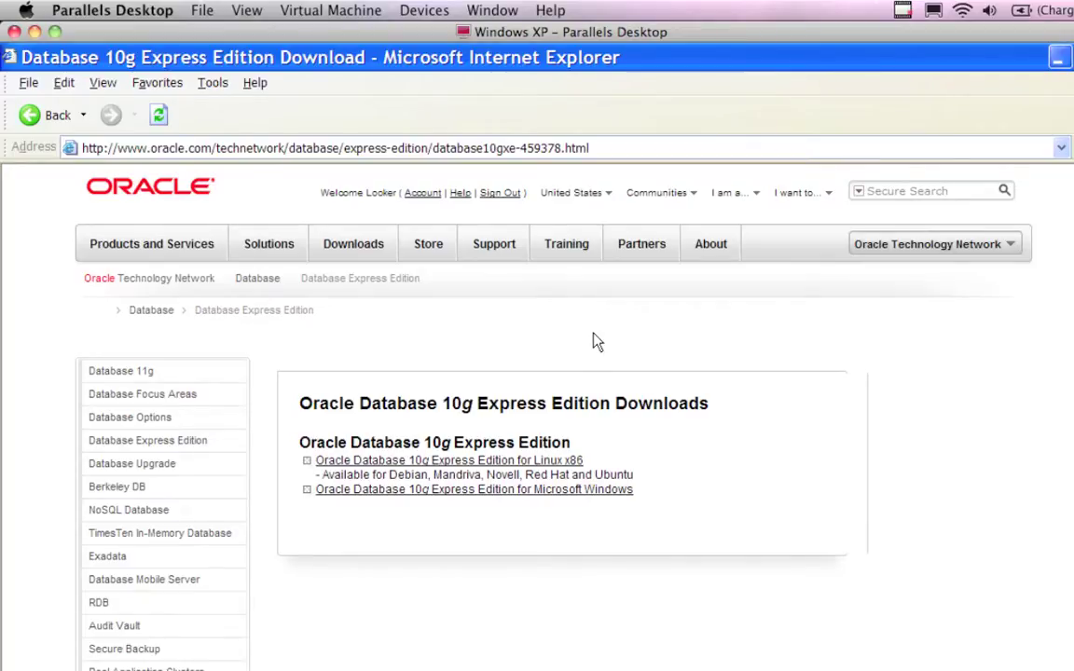
- Open the 'Oracle Database 10g Express Edition for Microsoft Windows' download listing
scroll(594, 336, "down", 1)
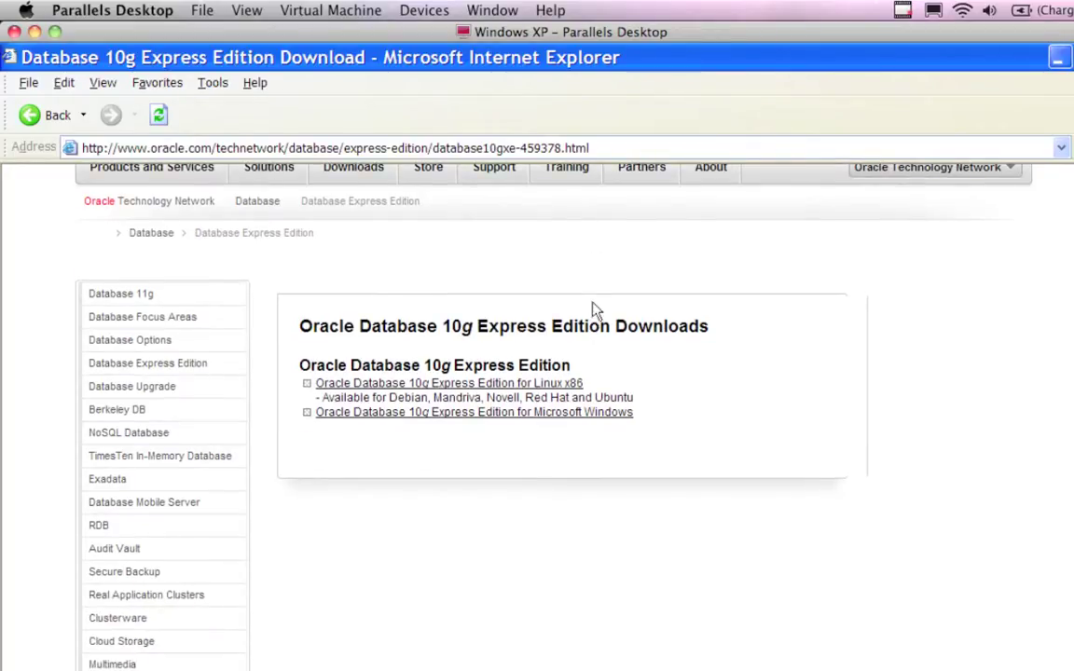
scroll(583, 305, "up", 1)
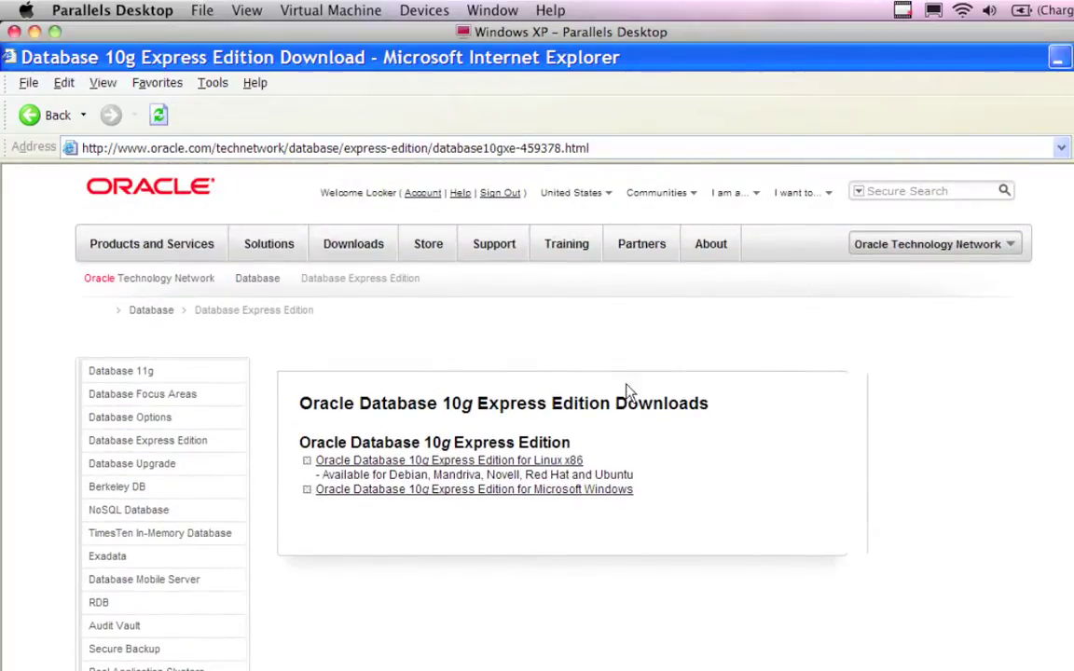
scroll(644, 443, "down", 2)
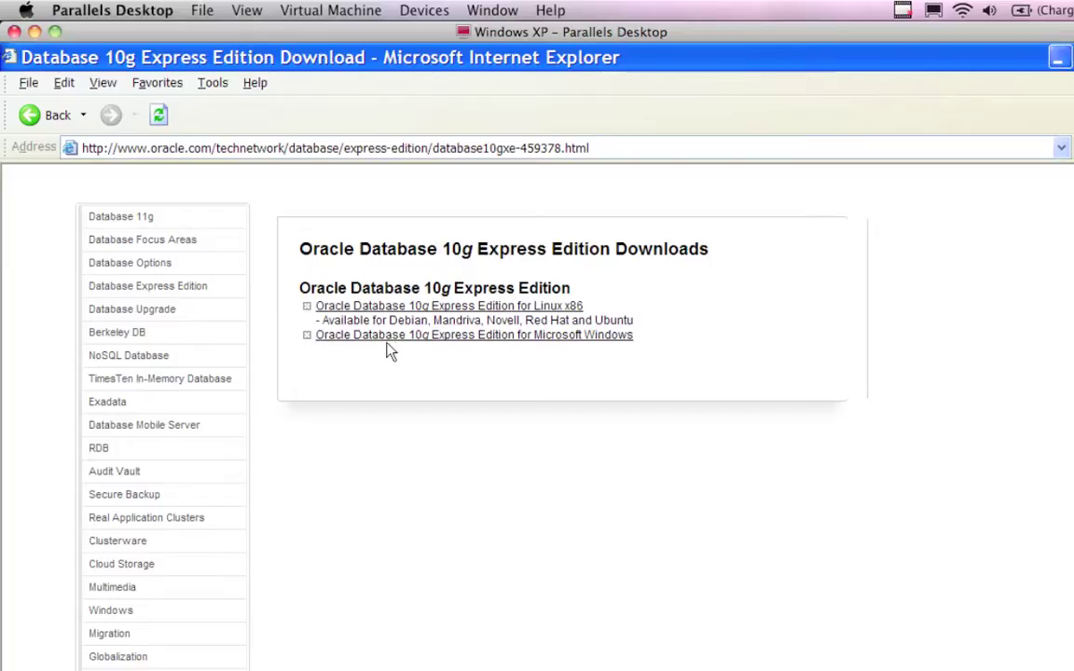
left_click(475, 337)
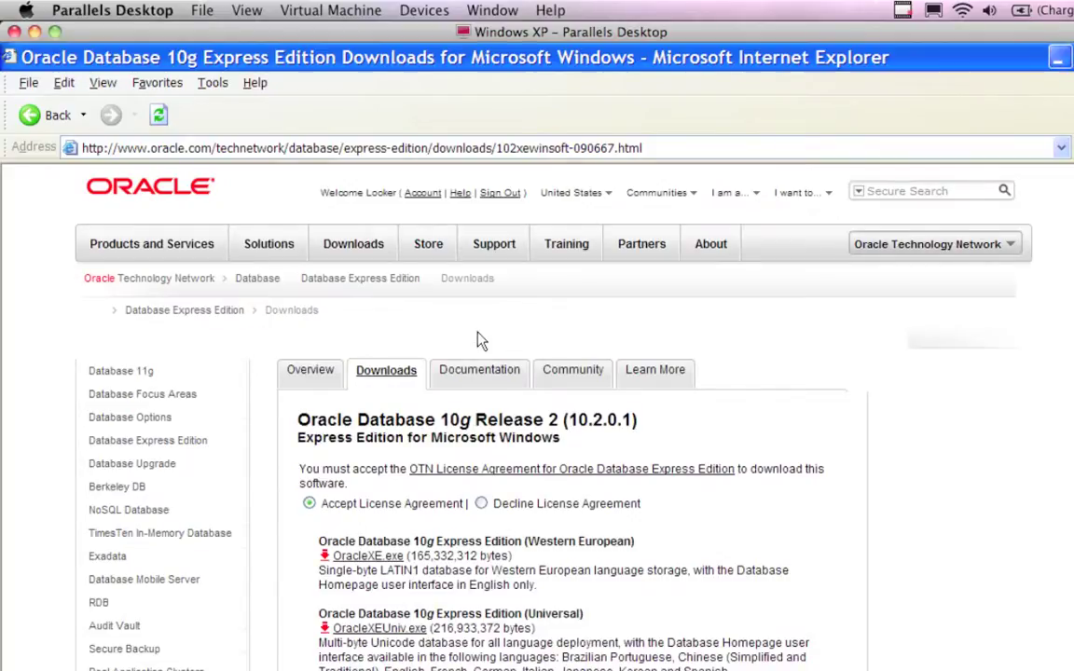
- Select Accept License Agreement and start the Western European OracleXE.exe (157 MB) download
scroll(477, 322, "down", 3)
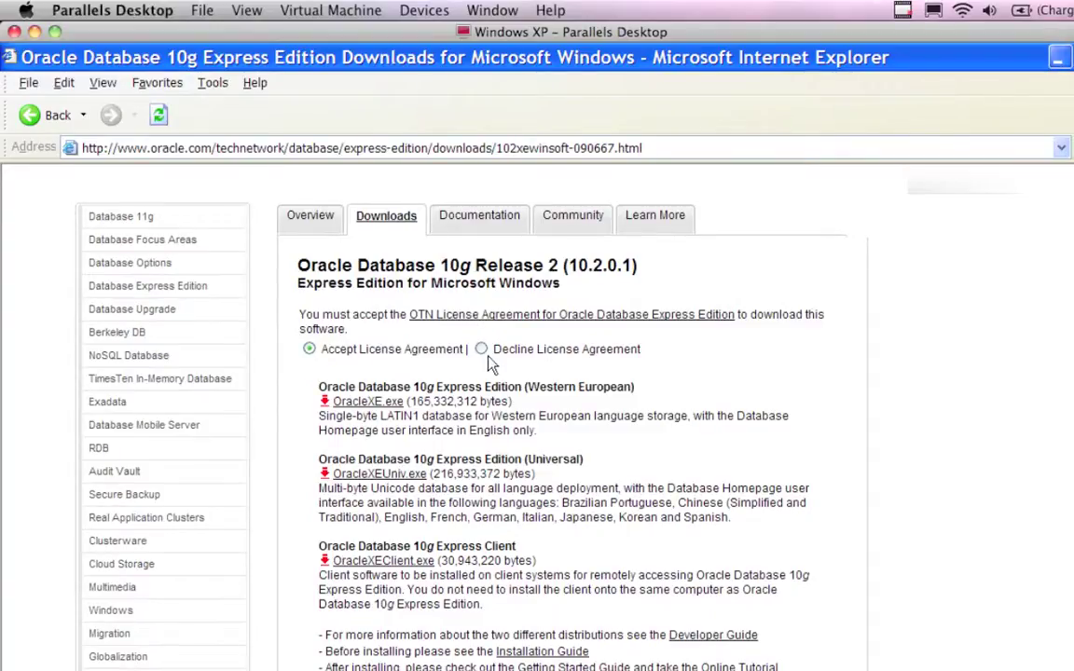
left_click(310, 349)
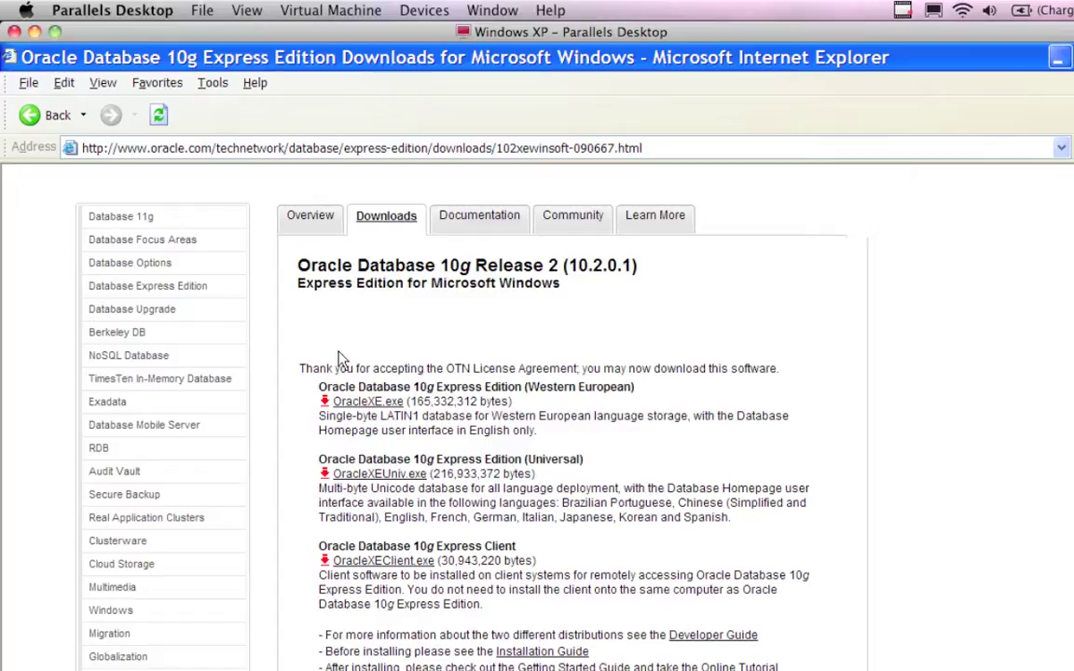
scroll(340, 352, "down", 4)
scroll(341, 347, "up", 2)
scroll(342, 347, "up", 1)
scroll(484, 379, "down", 3)
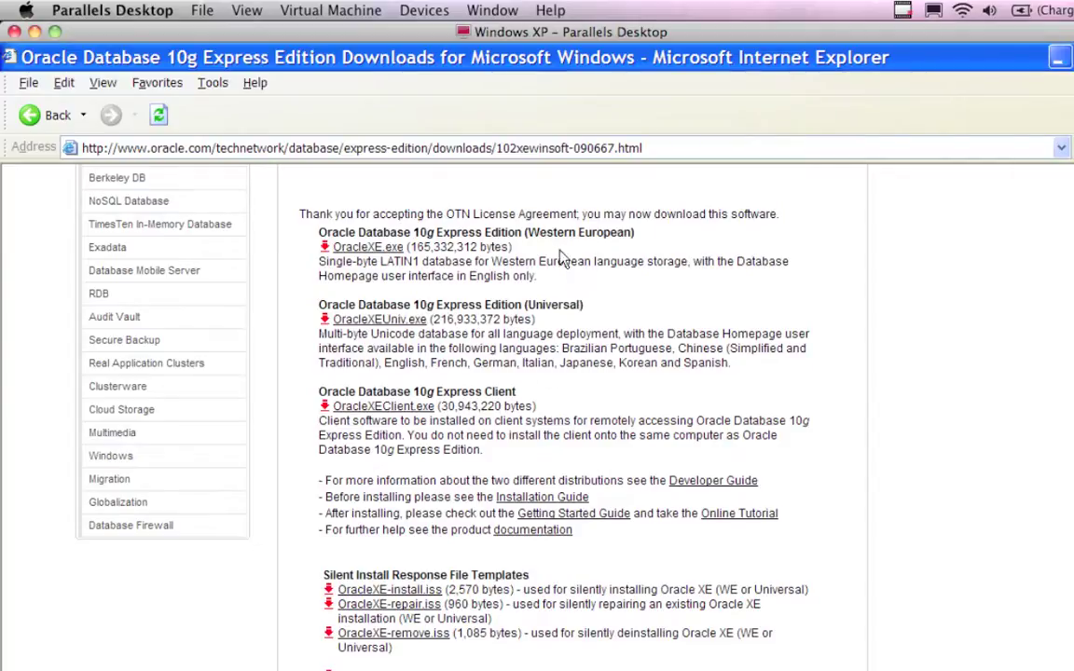
left_click(358, 250)
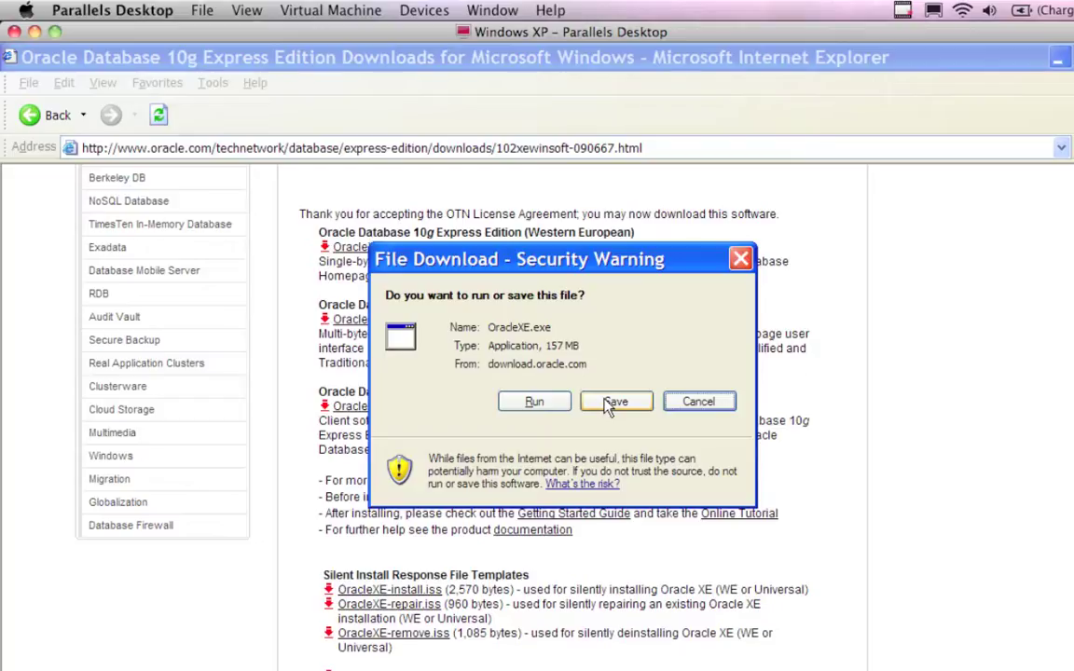
- Save the installer to the Desktop as OracleXE1.exe
left_click(611, 402)
left_click_drag(634, 311, 580, 180)
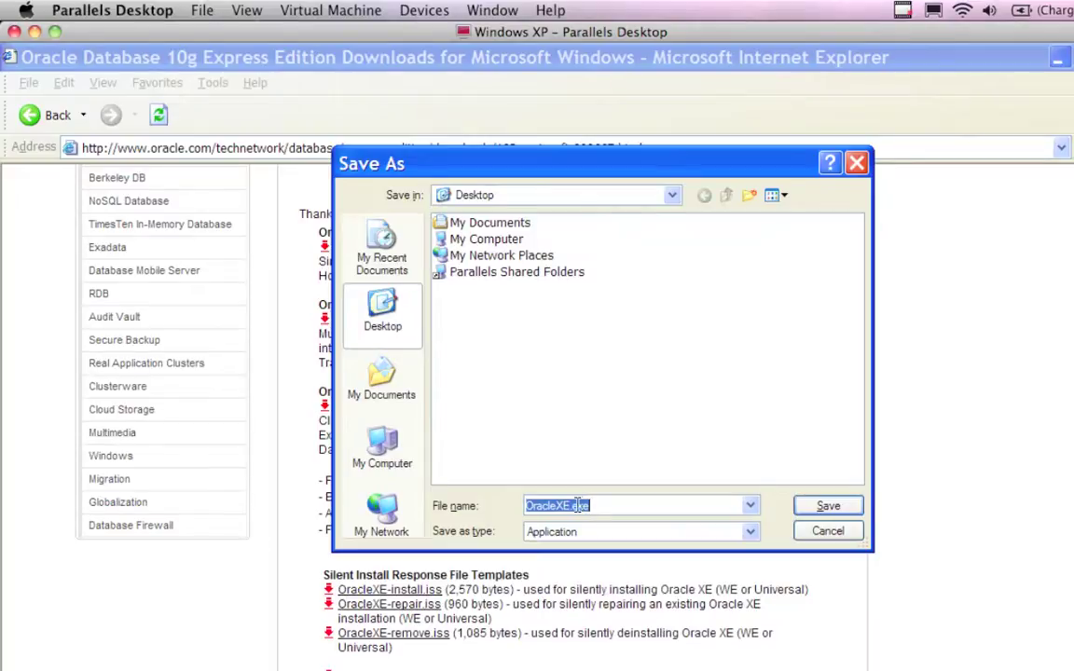
left_click(615, 506)
type("1")
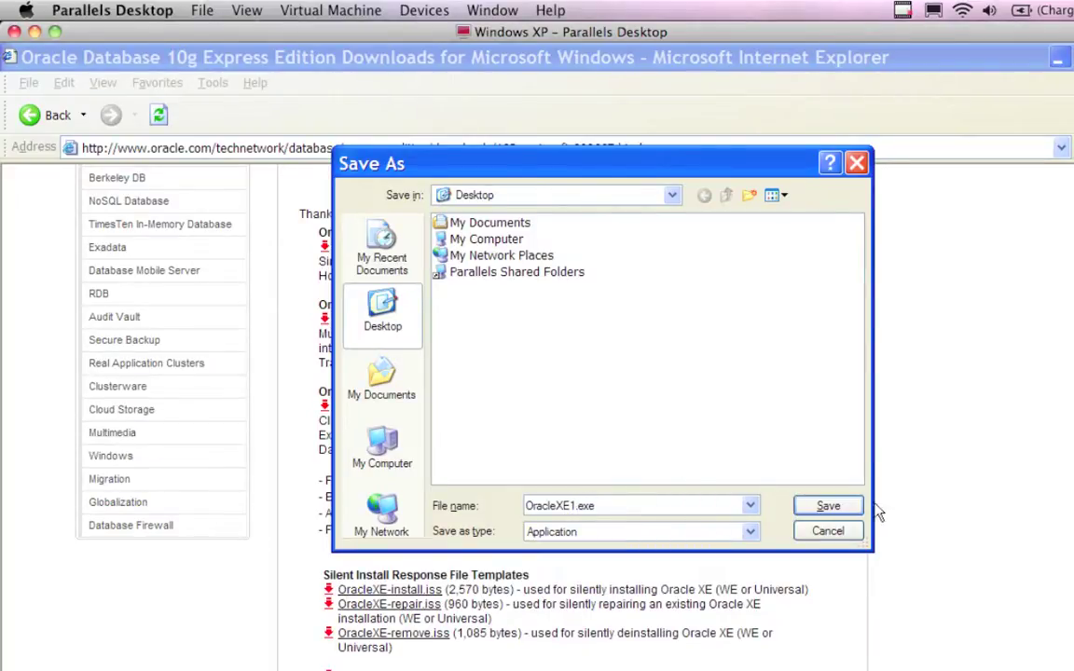
left_click(850, 507)
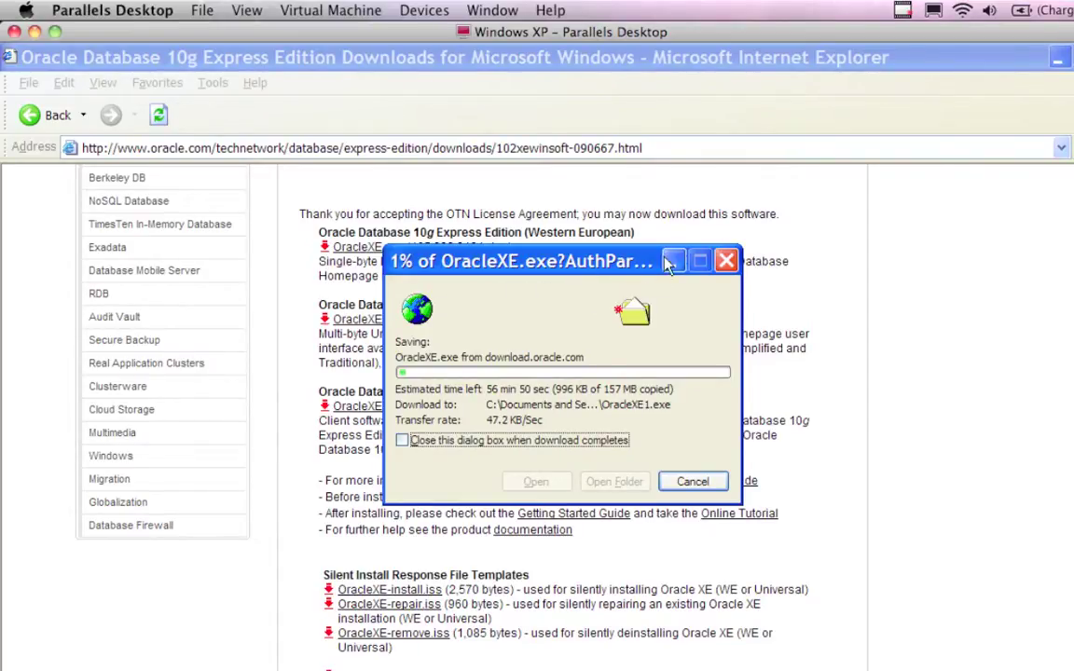
- After the download completes, close the download-complete notice and Internet Explorer
left_click(902, 11)
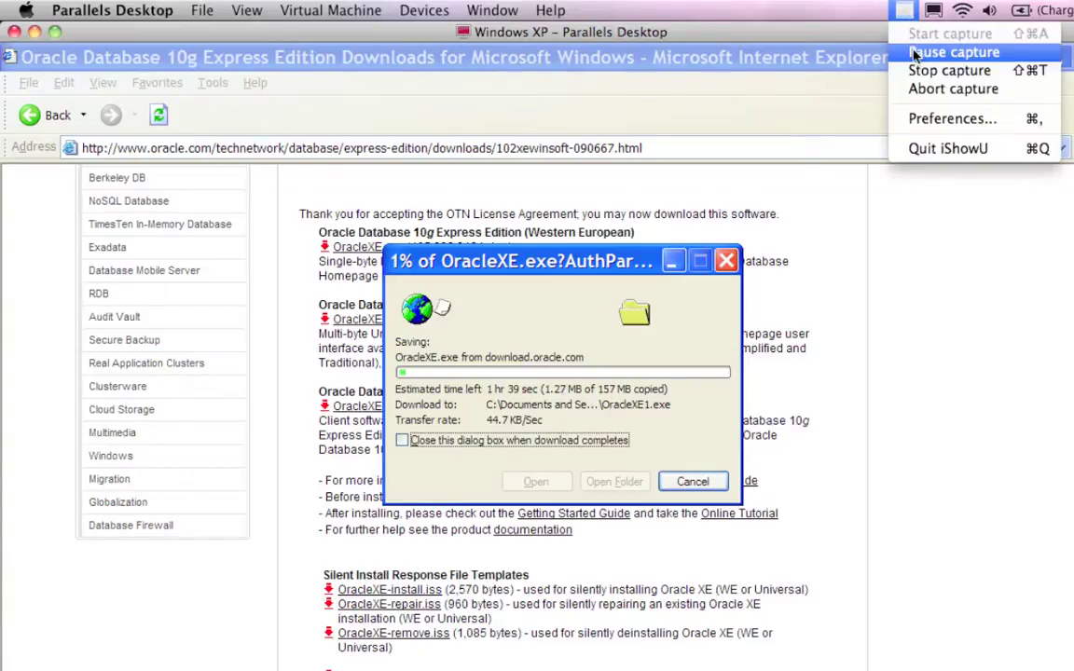
left_click(951, 52)
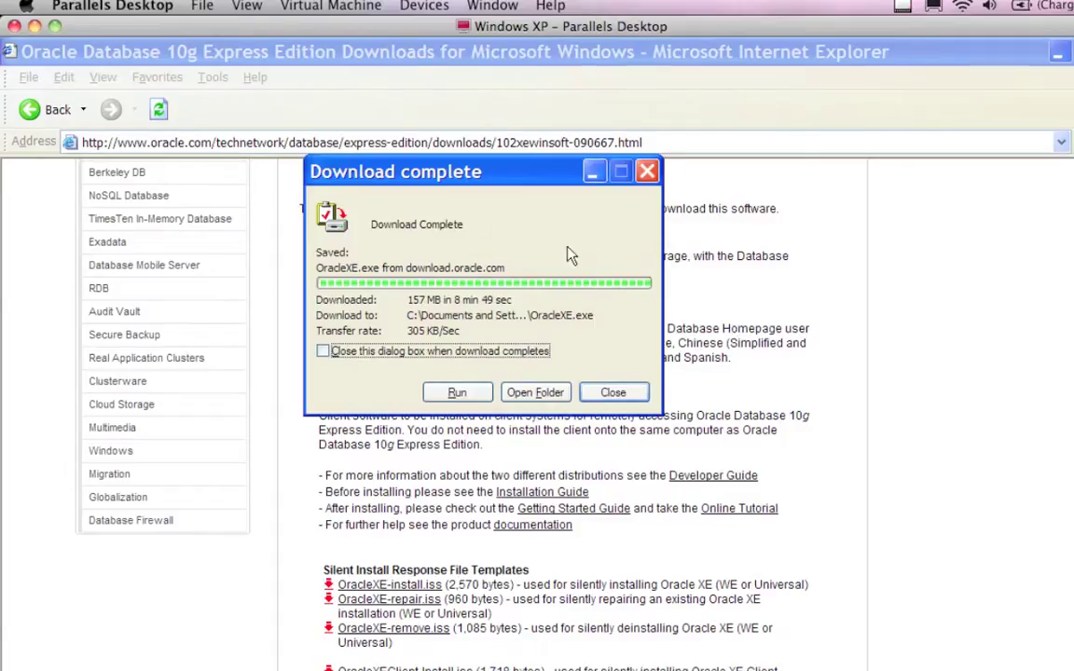
left_click_drag(465, 177, 539, 202)
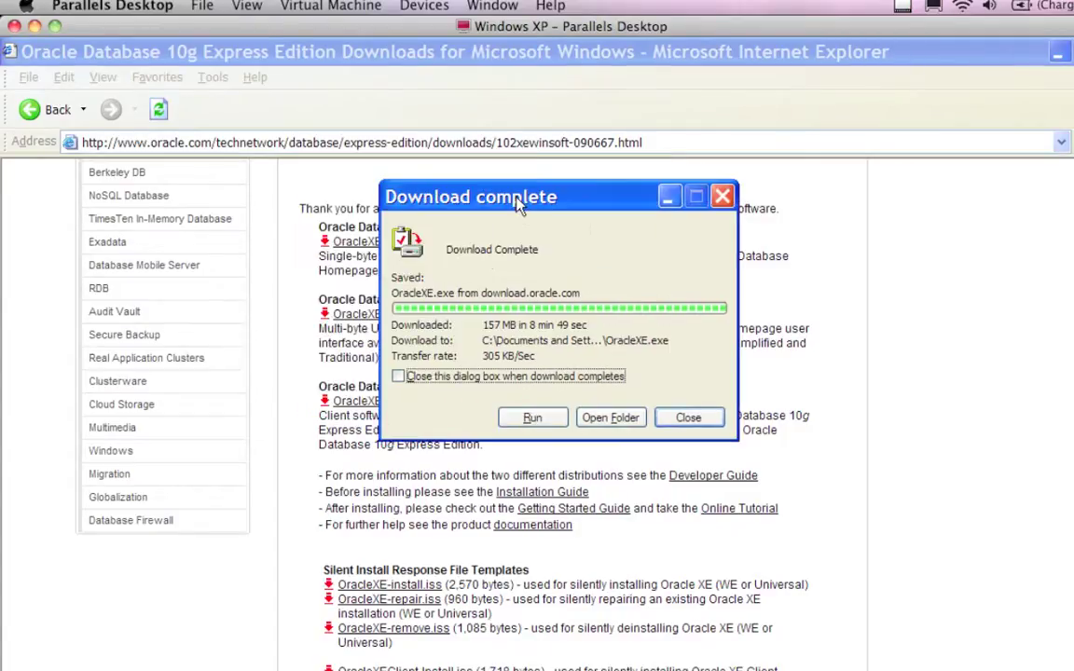
left_click(701, 419)
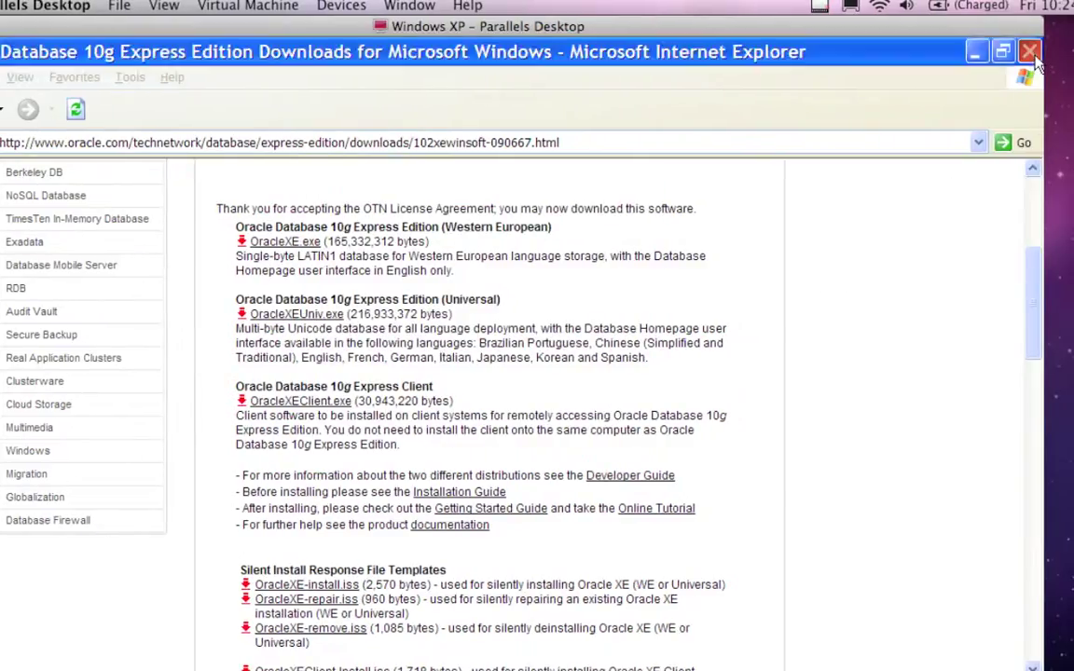
left_click(1032, 52)
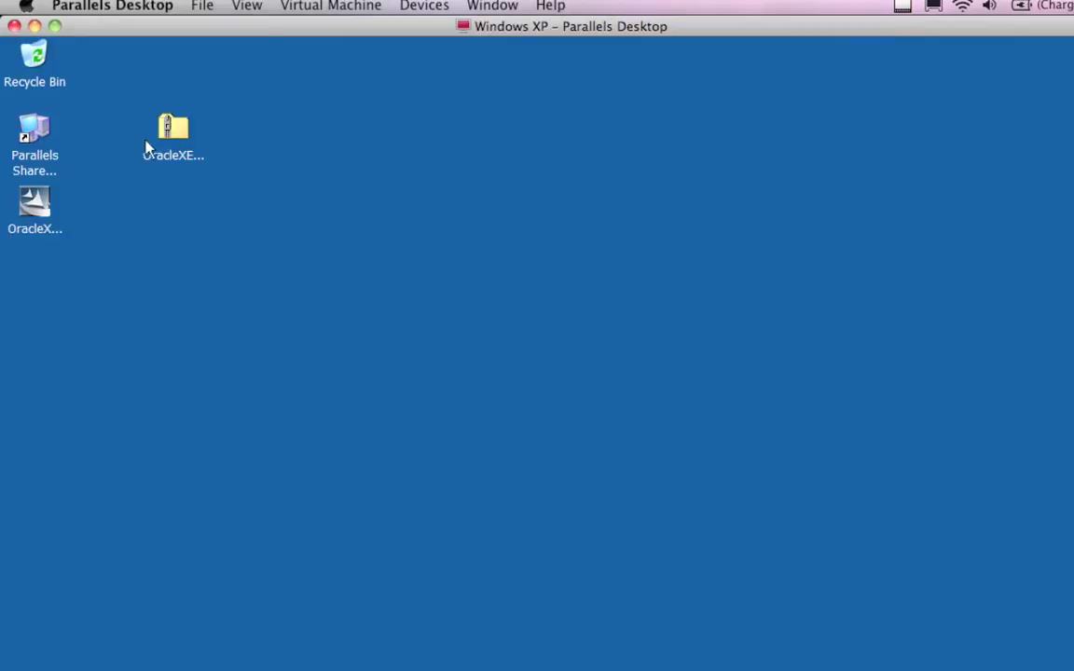
- Drop OracleXE112_Win32.zip into the Recycle Bin and move the OracleXE.exe icon aside
left_click(171, 131)
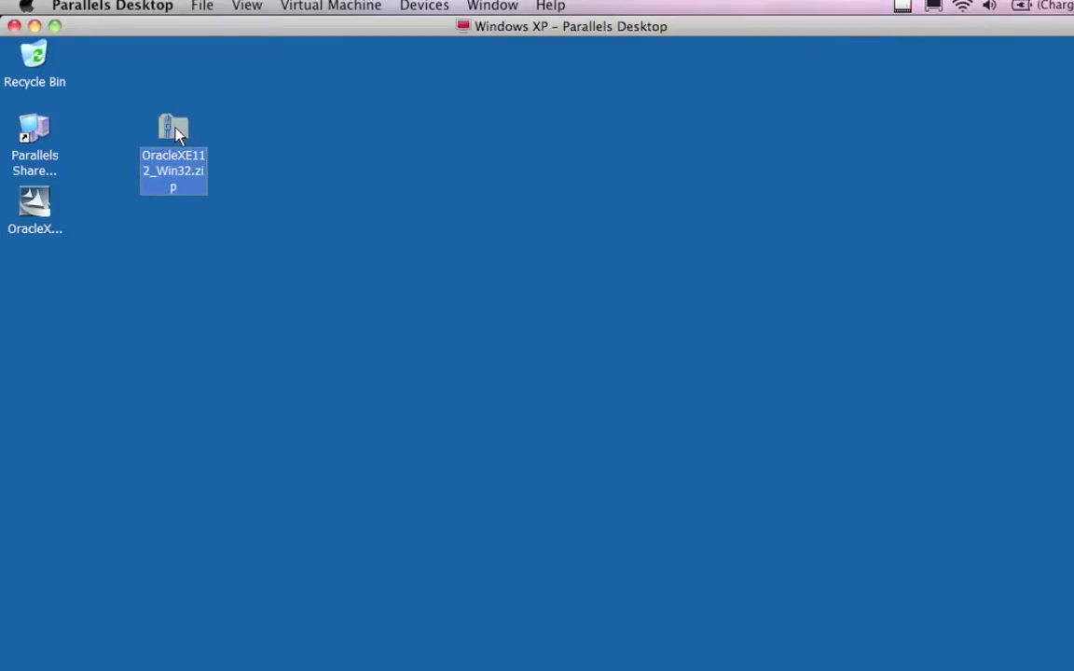
left_click_drag(93, 140, 56, 84)
left_click(38, 205)
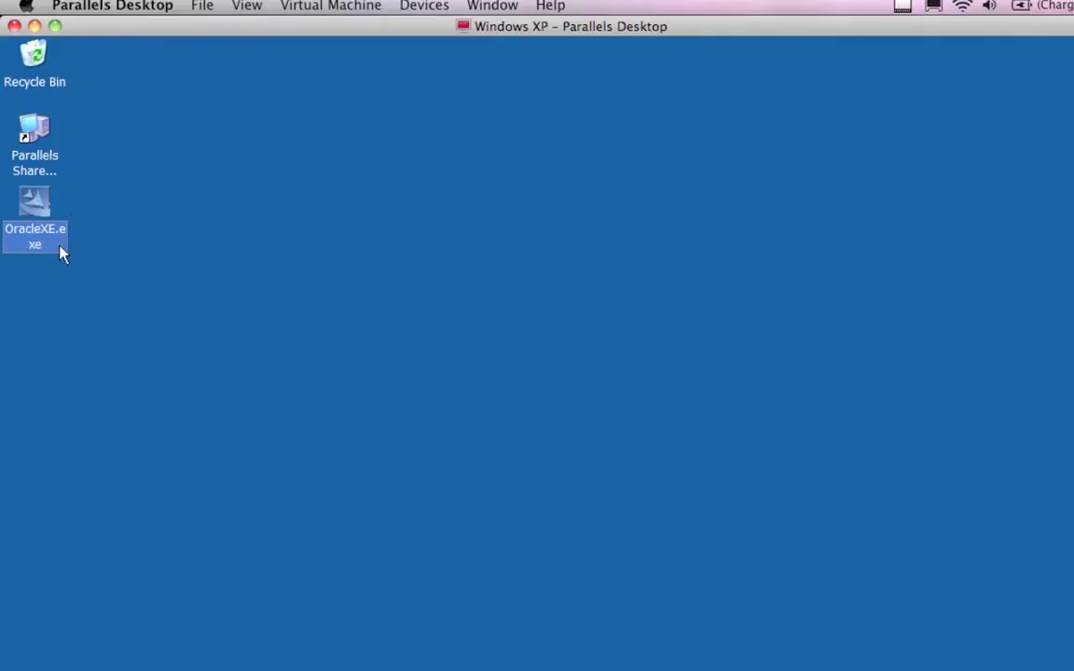
left_click_drag(44, 205, 184, 205)
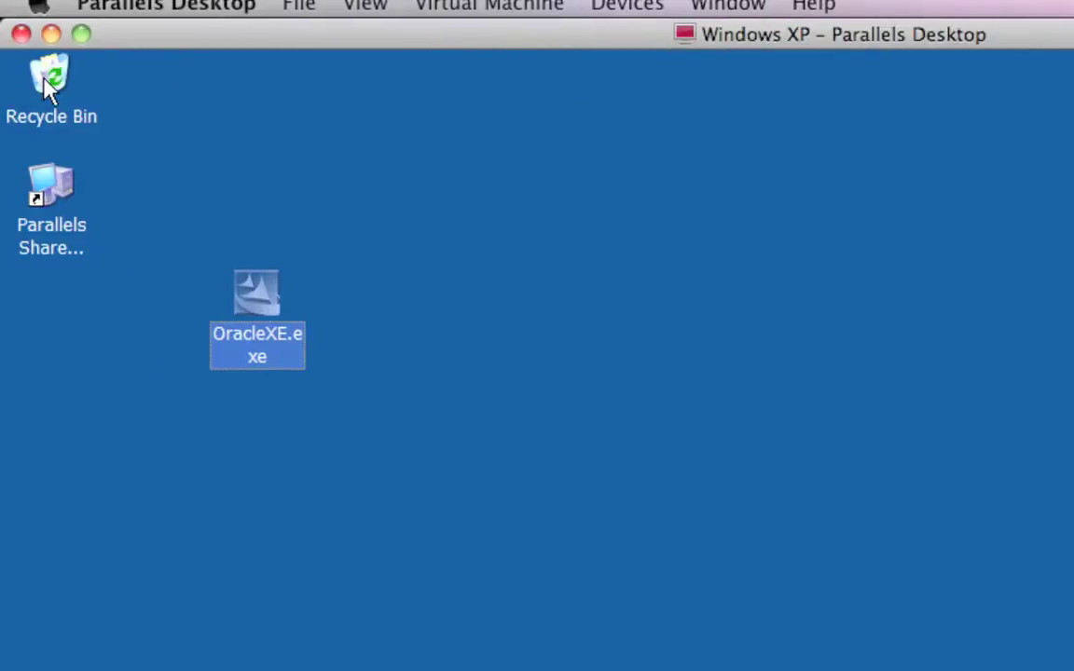
- Empty the Recycle Bin, then launch OracleXE.exe from below it on the desktop
left_click(45, 87)
right_click(46, 89)
left_click(65, 149)
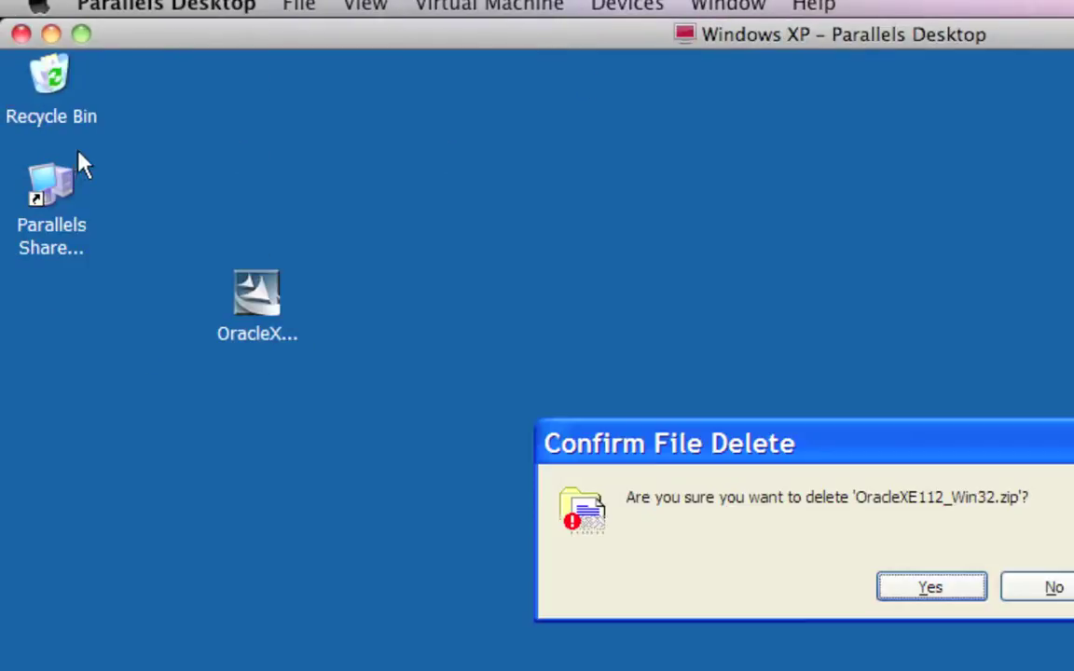
left_click(970, 587)
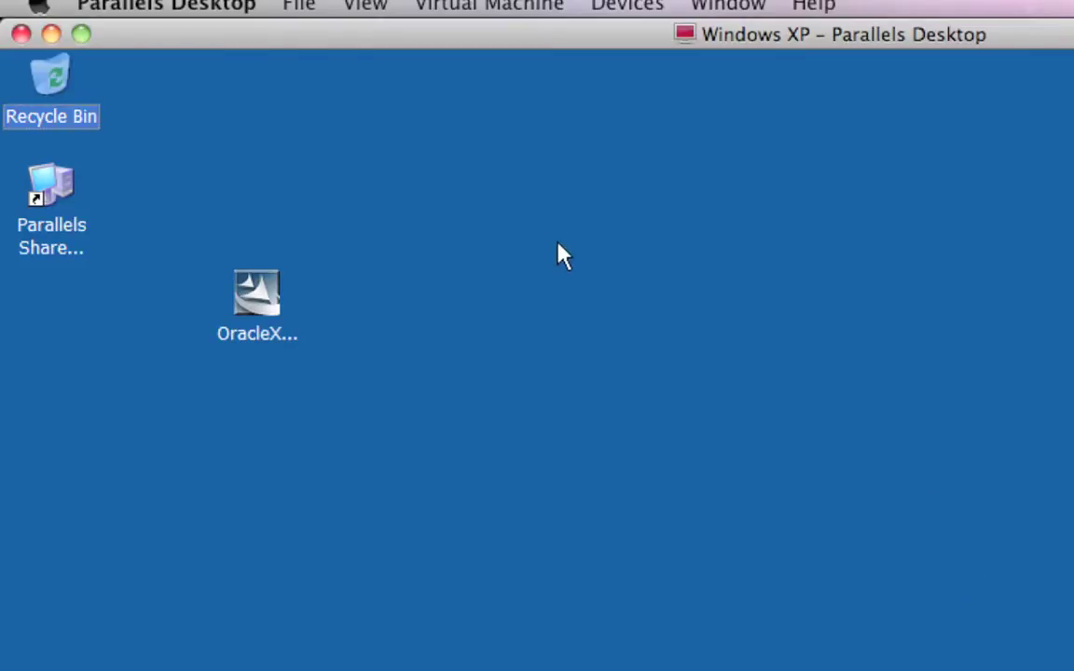
left_click_drag(252, 288, 252, 221)
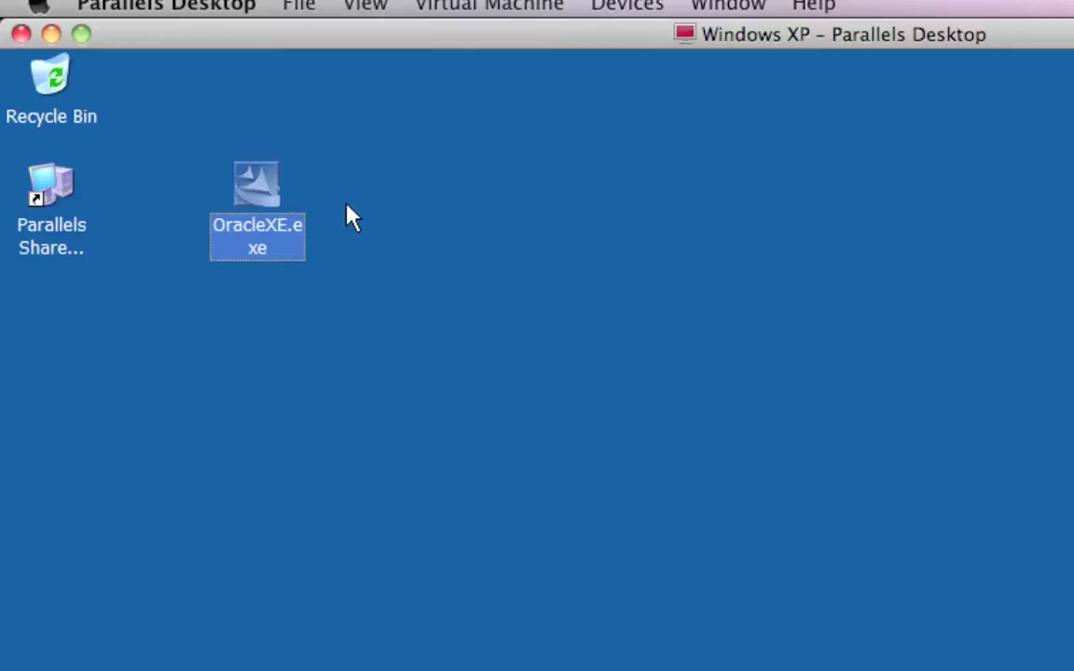
double_click(267, 187)
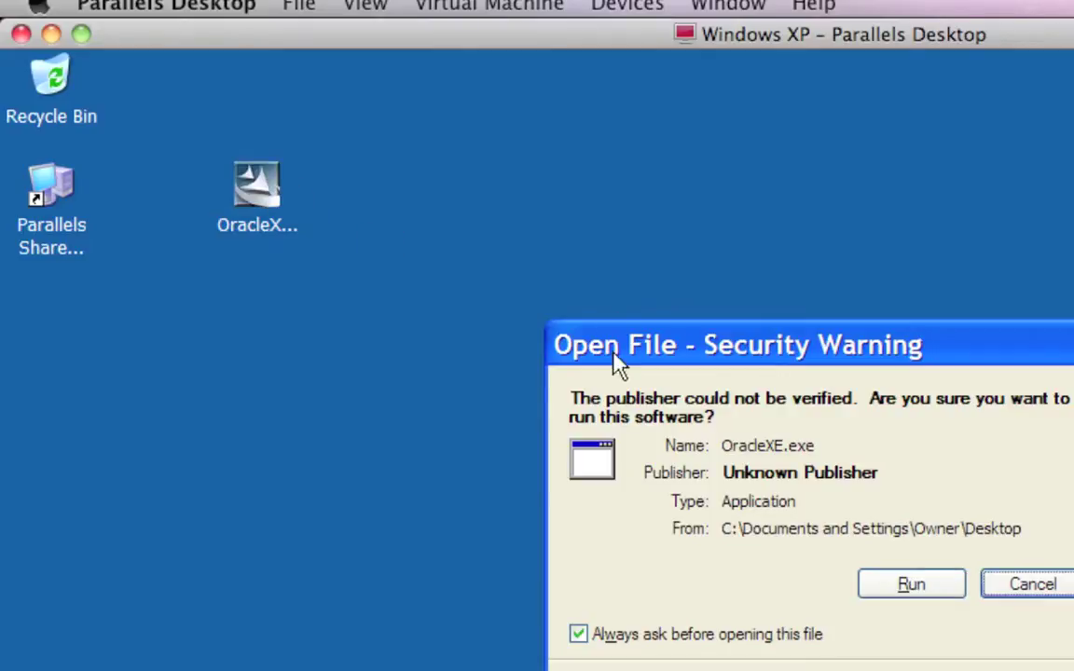
- Bring the security warning into view and choose Run for the unverified OracleXE.exe
left_click_drag(628, 352, 429, 220)
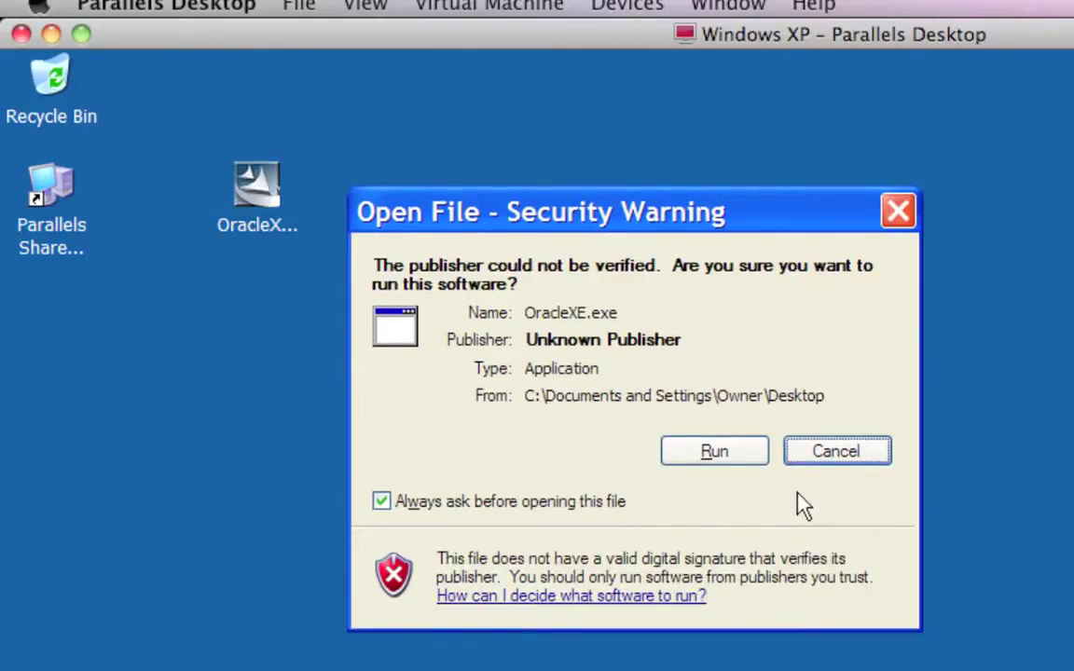
left_click(751, 457)
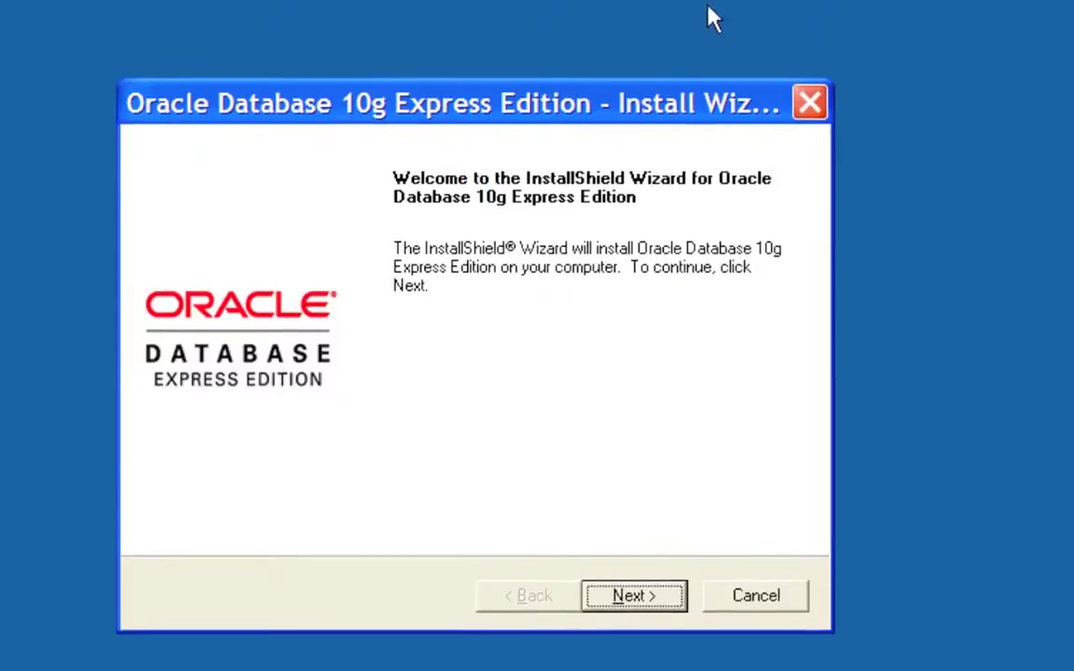
- Pass the welcome page, accept the license terms, and reach the C:\oraclexe\ destination page
left_click_drag(673, 96, 686, 82)
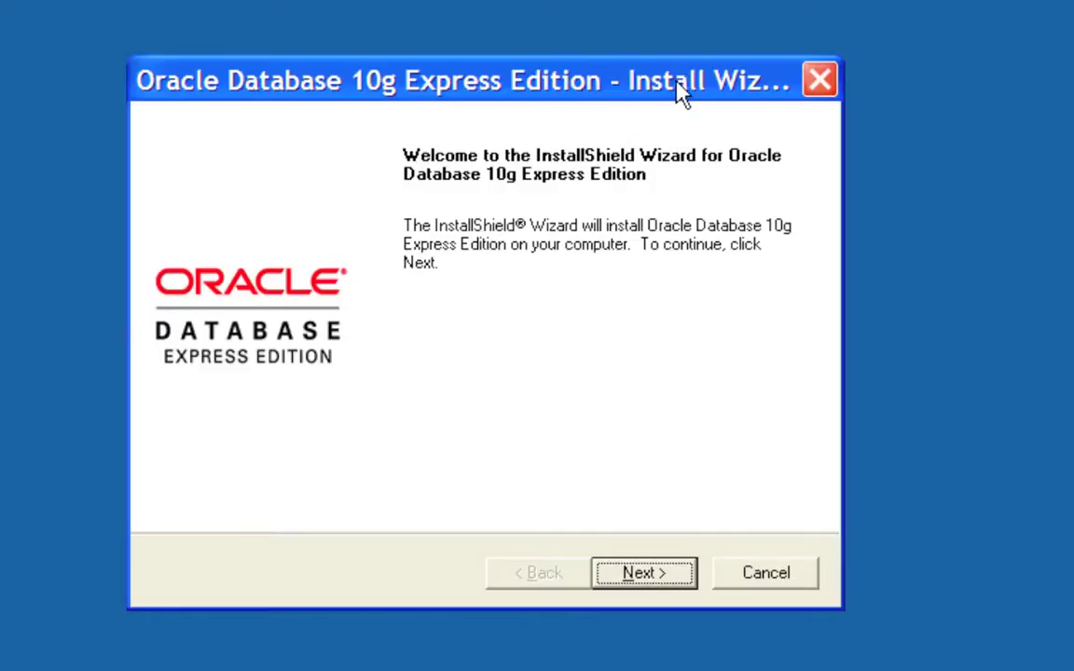
left_click(642, 582)
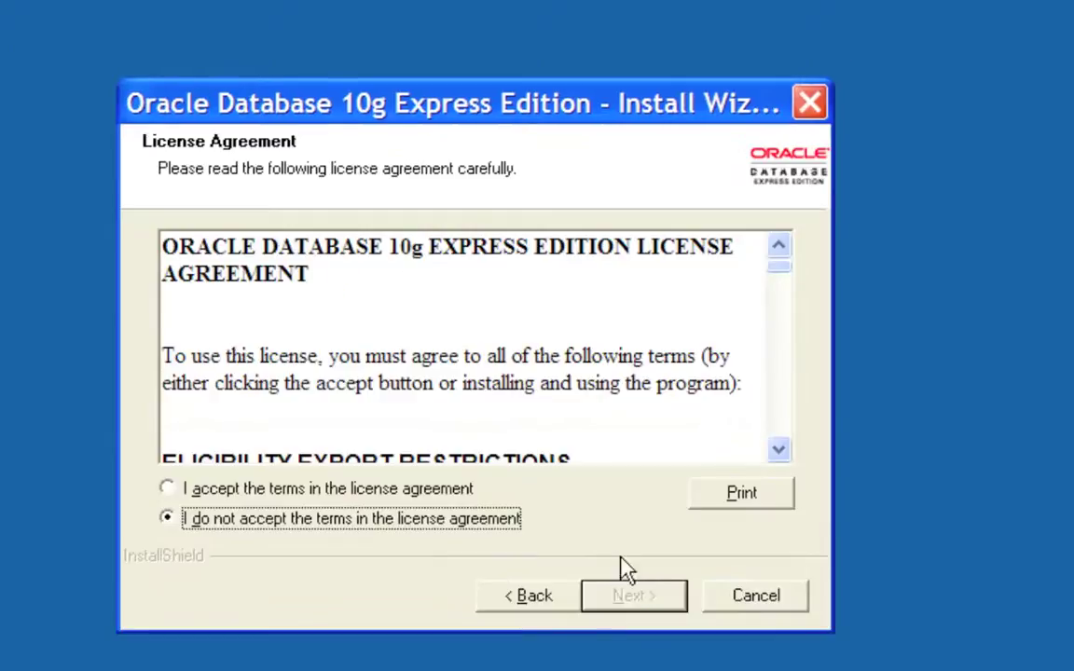
left_click(310, 492)
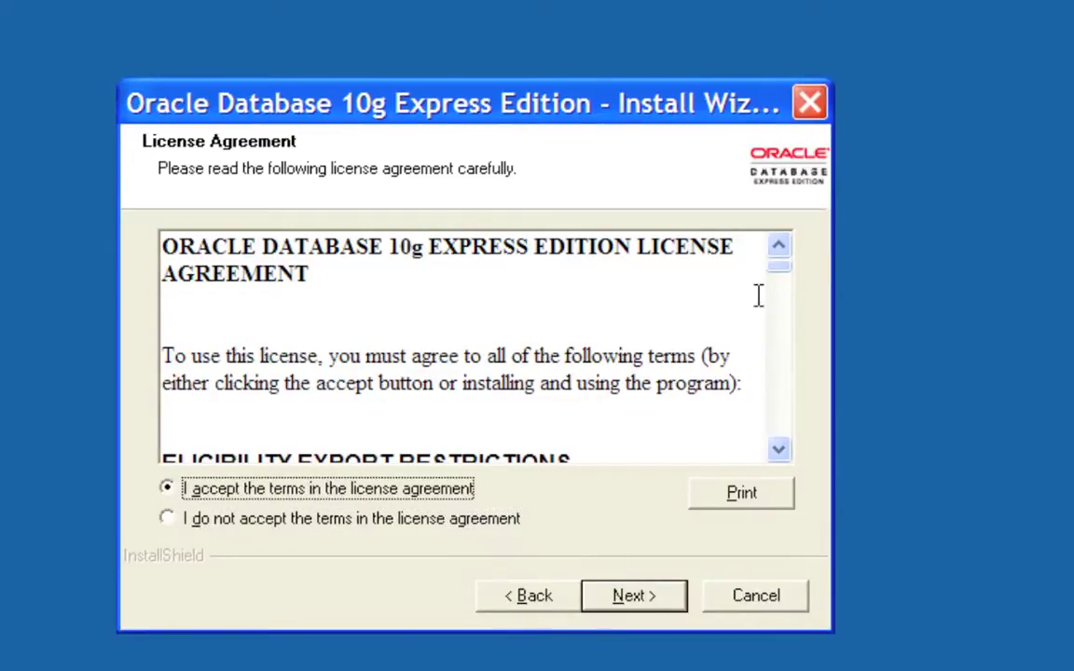
left_click_drag(788, 284, 794, 439)
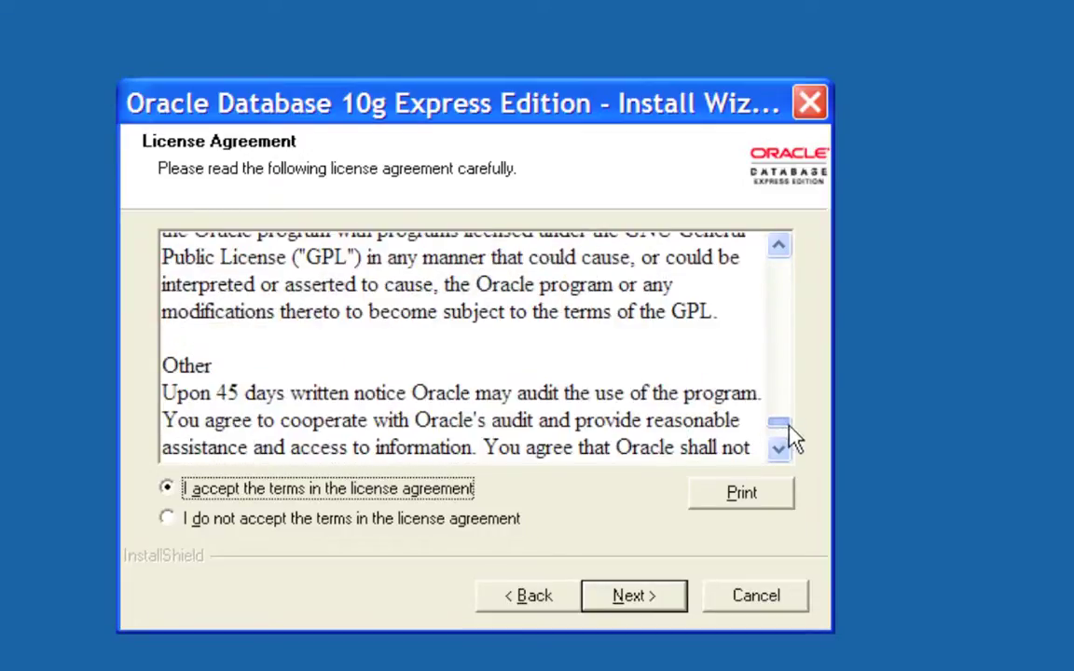
left_click(660, 598)
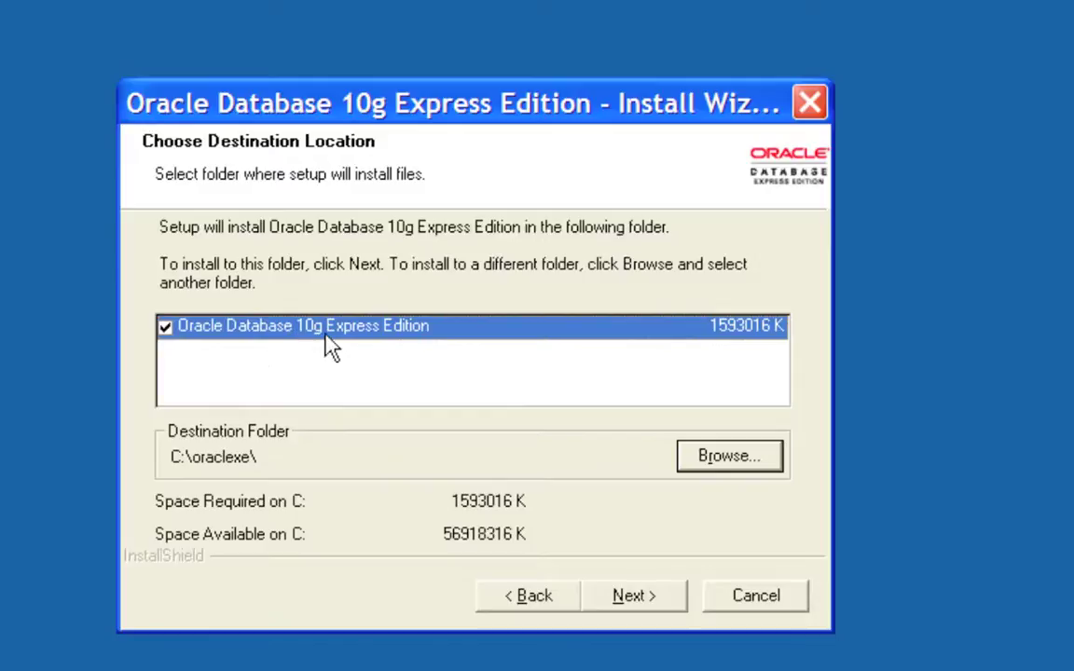
left_click(640, 604)
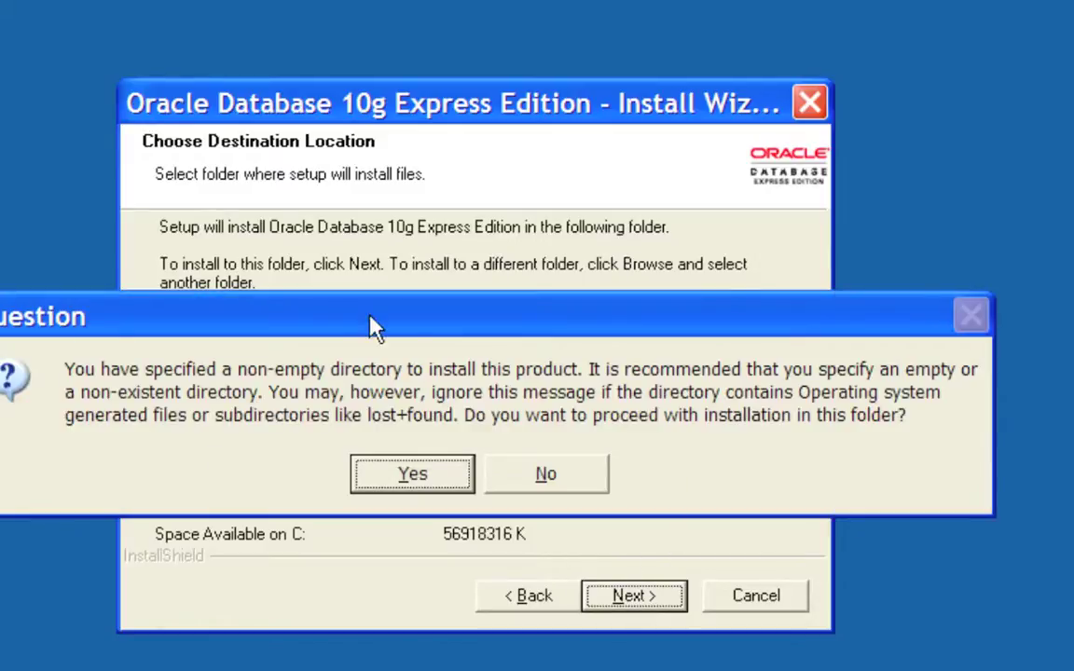
left_click_drag(362, 332, 416, 242)
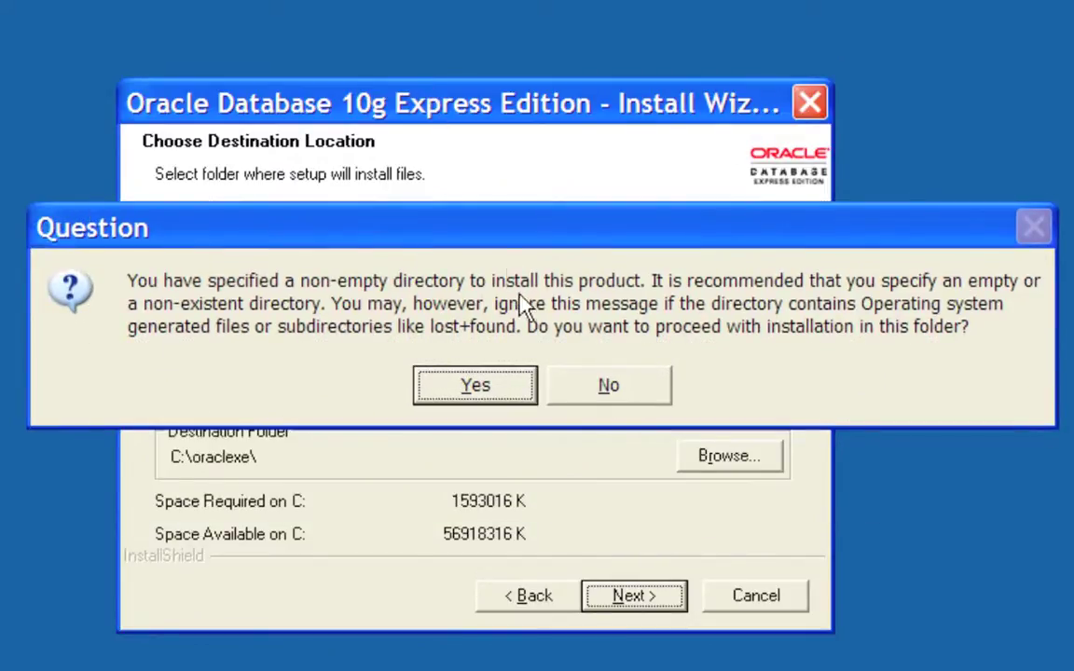
left_click_drag(522, 240, 496, 197)
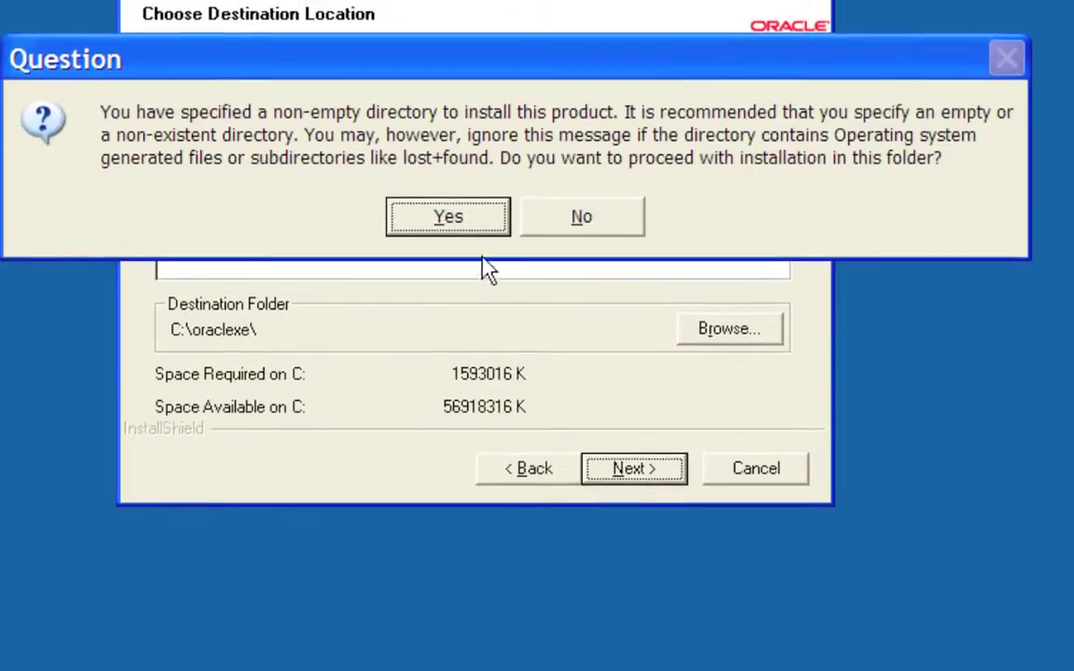
left_click(566, 224)
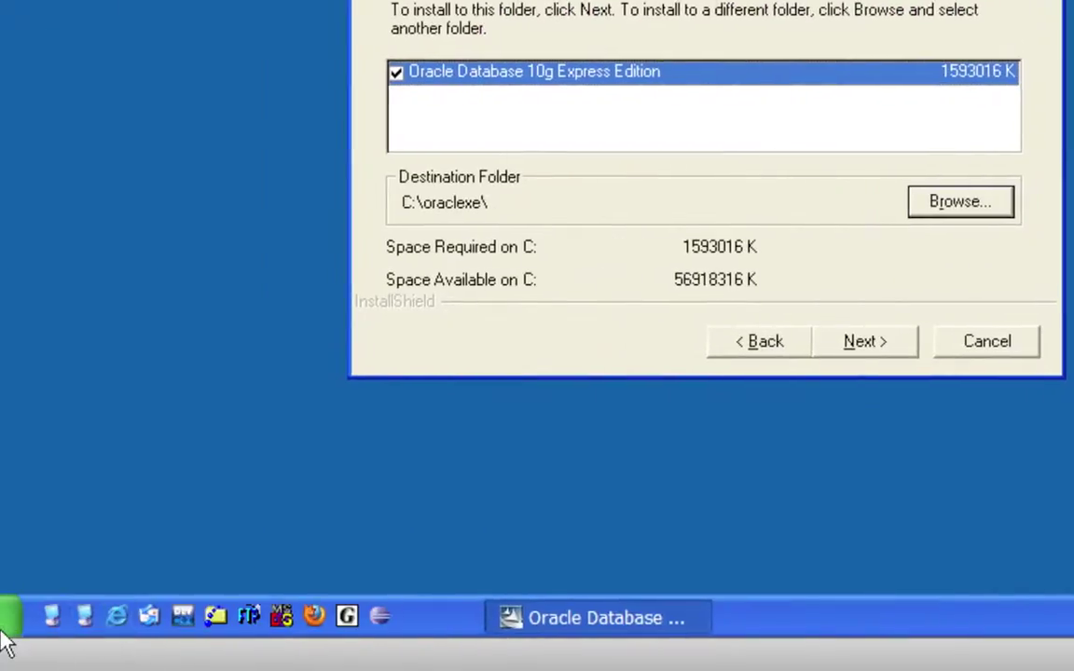
- Open Windows Explorer and browse Local Disk (C:) into the oraclexe folder and its app\oracle subfolders
left_click(9, 617)
mouse_move(105, 421)
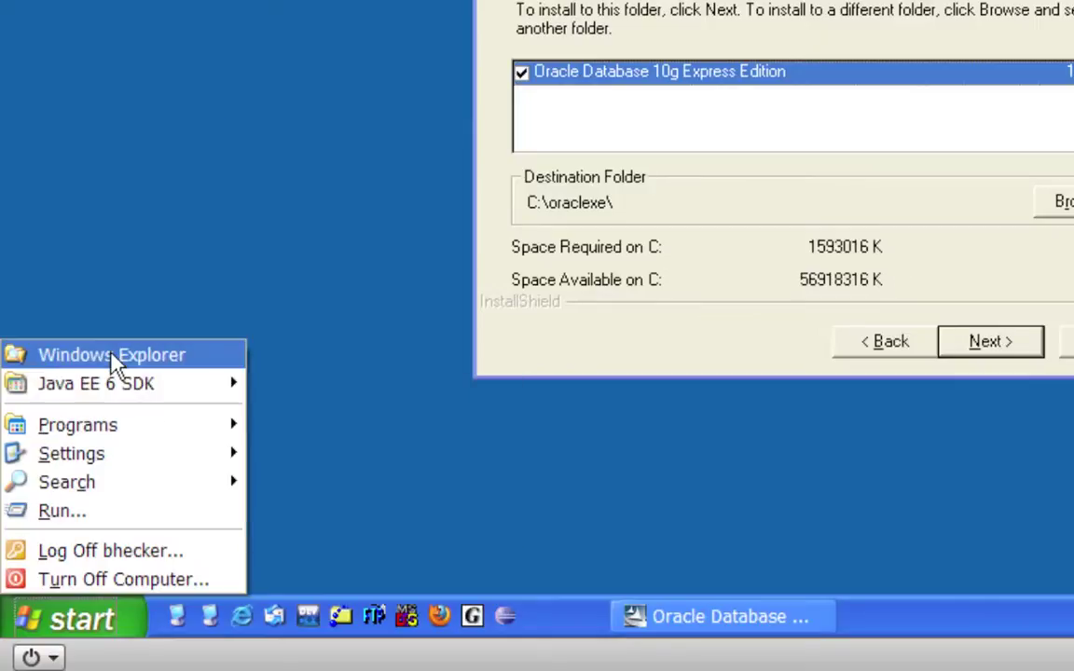
left_click(103, 354)
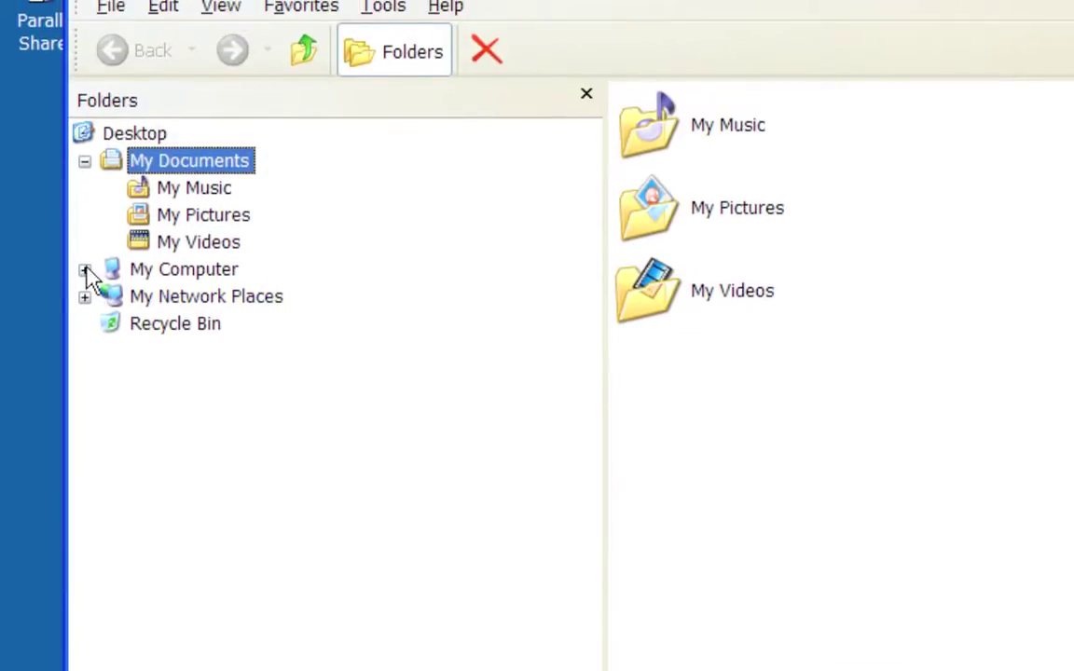
left_click(85, 270)
left_click(112, 324)
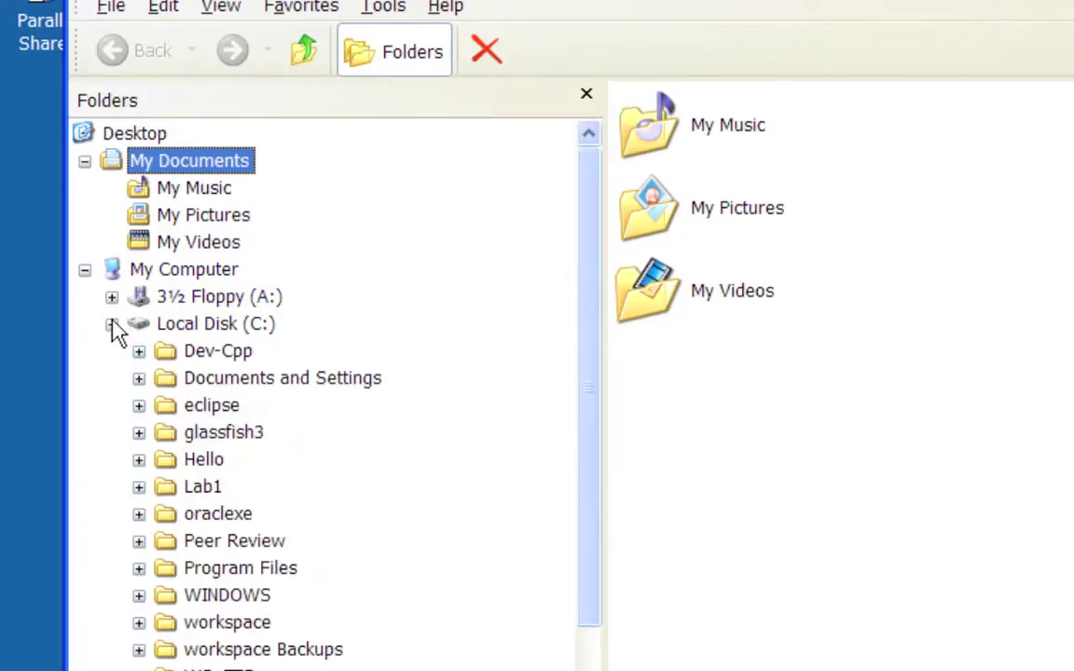
left_click(238, 515)
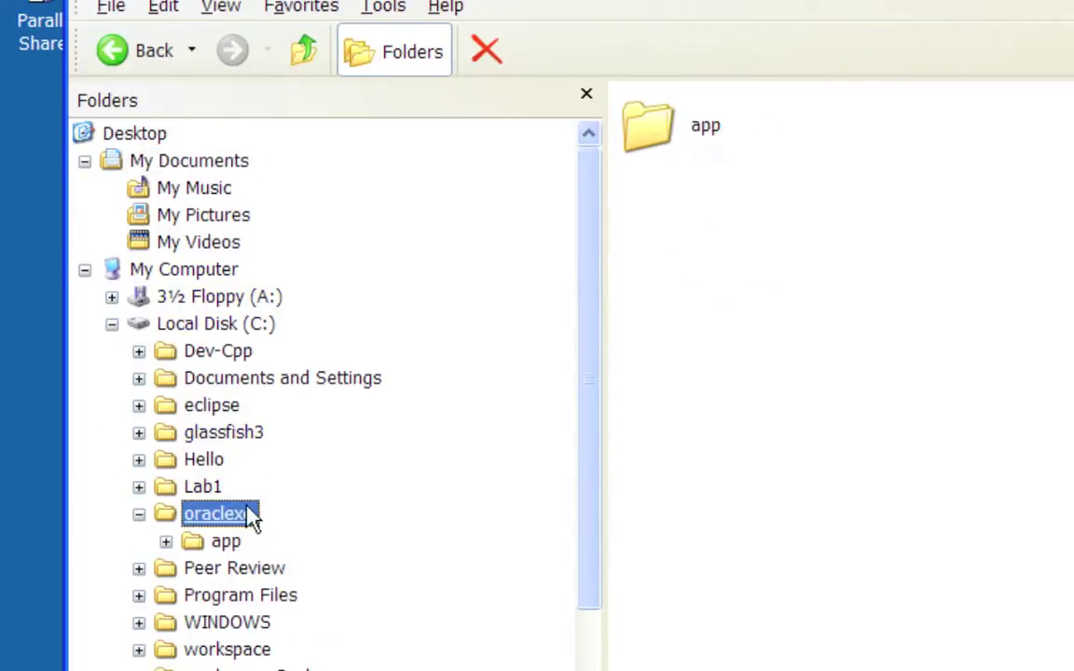
left_click(233, 548)
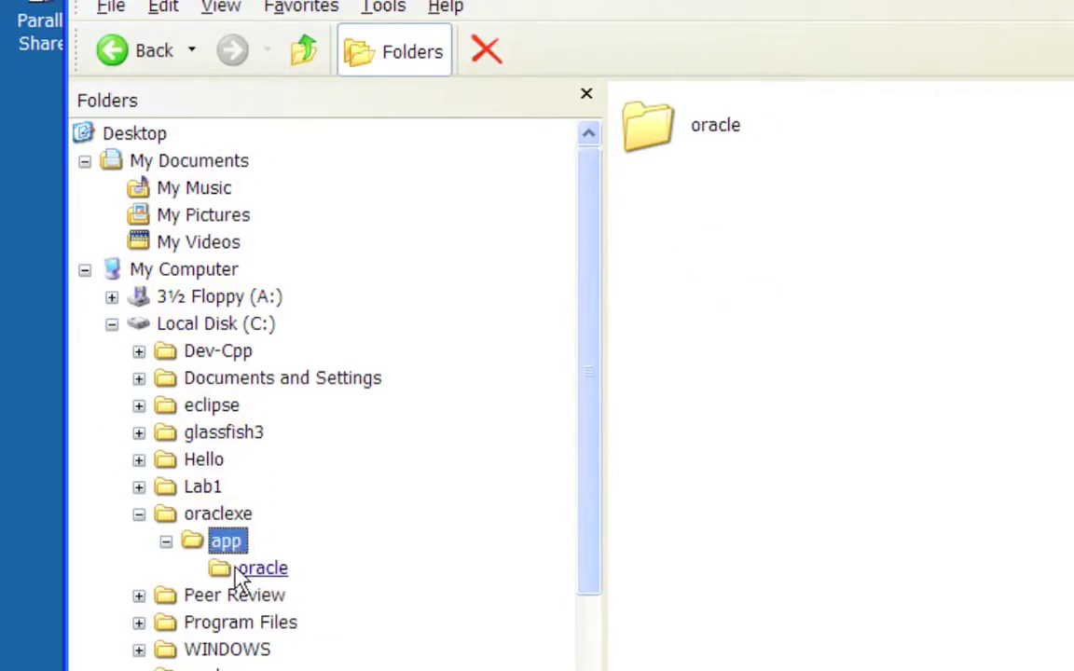
left_click(262, 571)
left_click(220, 516)
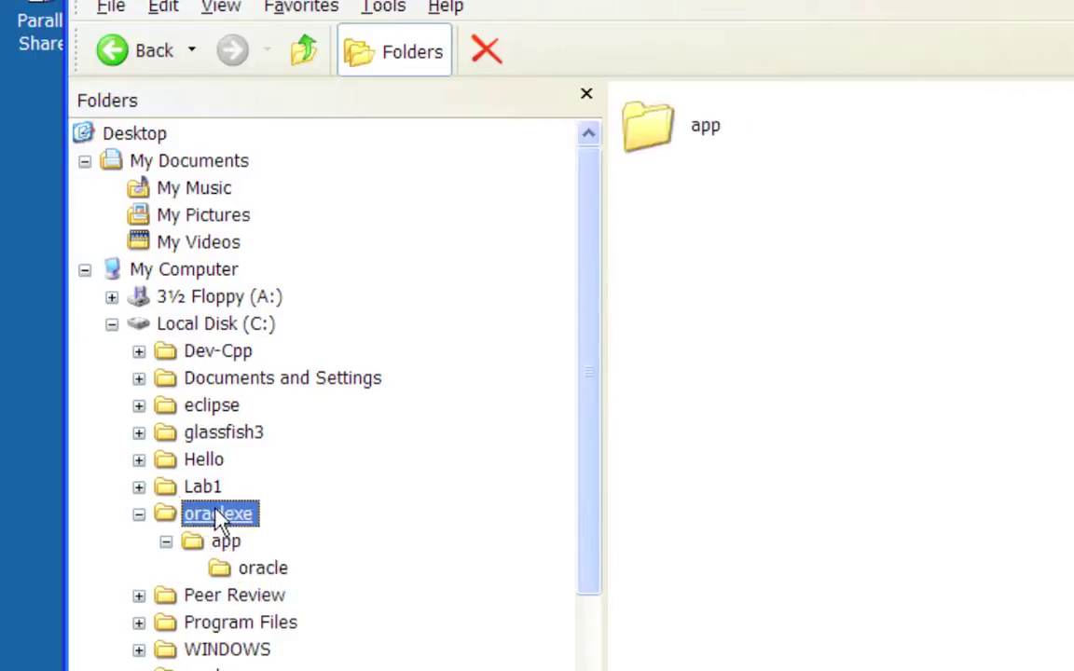
- Delete the oraclexe folder to the Recycle Bin and close Explorer
right_click(216, 510)
left_click(249, 422)
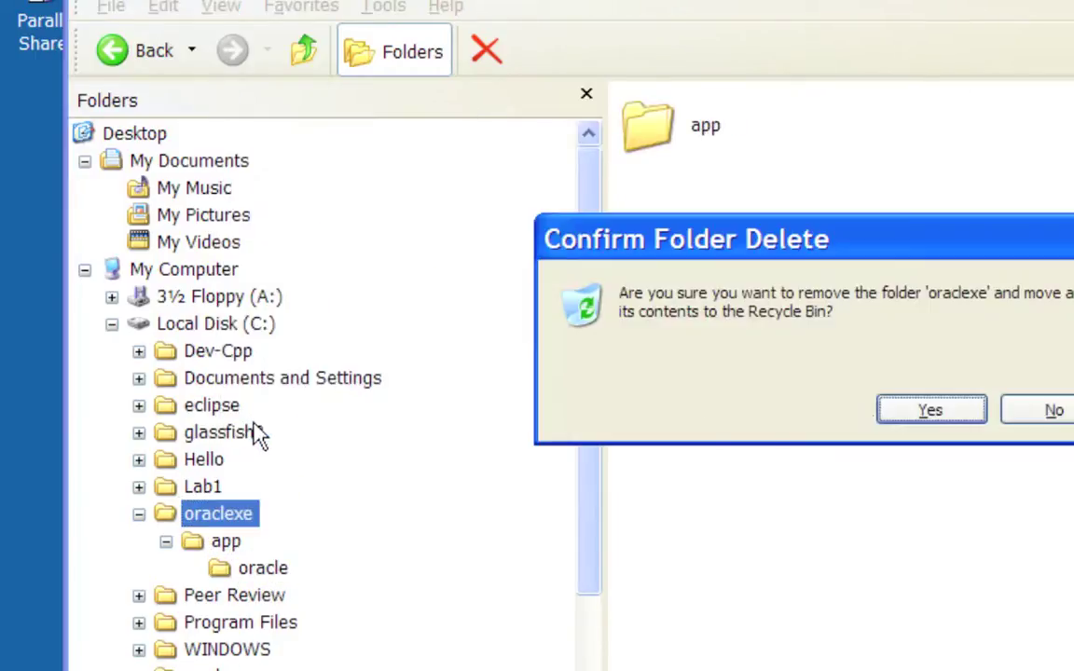
left_click(897, 415)
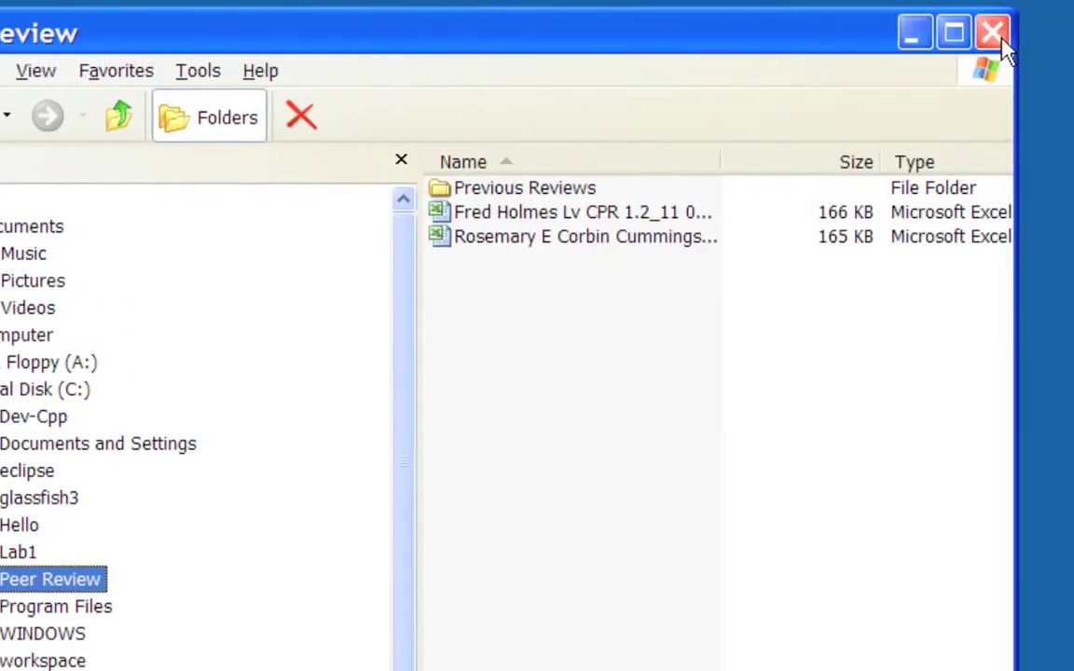
left_click(990, 30)
- Keep C:\oraclexe\ as the install location and continue to the passwords page
left_click_drag(800, 161, 727, 113)
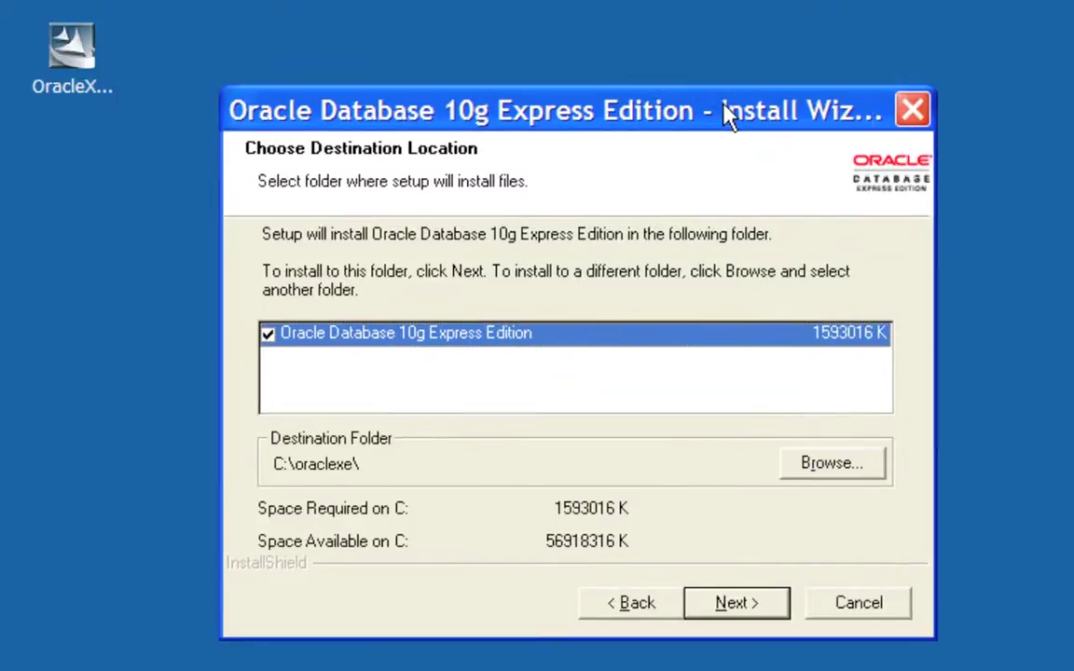
left_click(729, 606)
left_click_drag(649, 154, 560, 79)
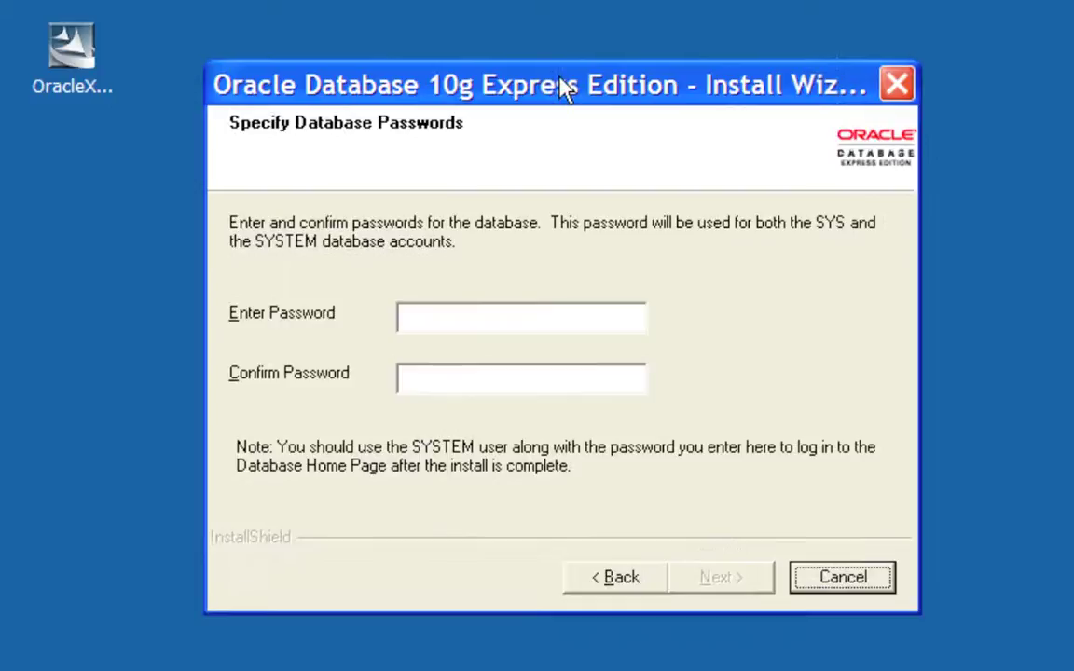
left_click(609, 317)
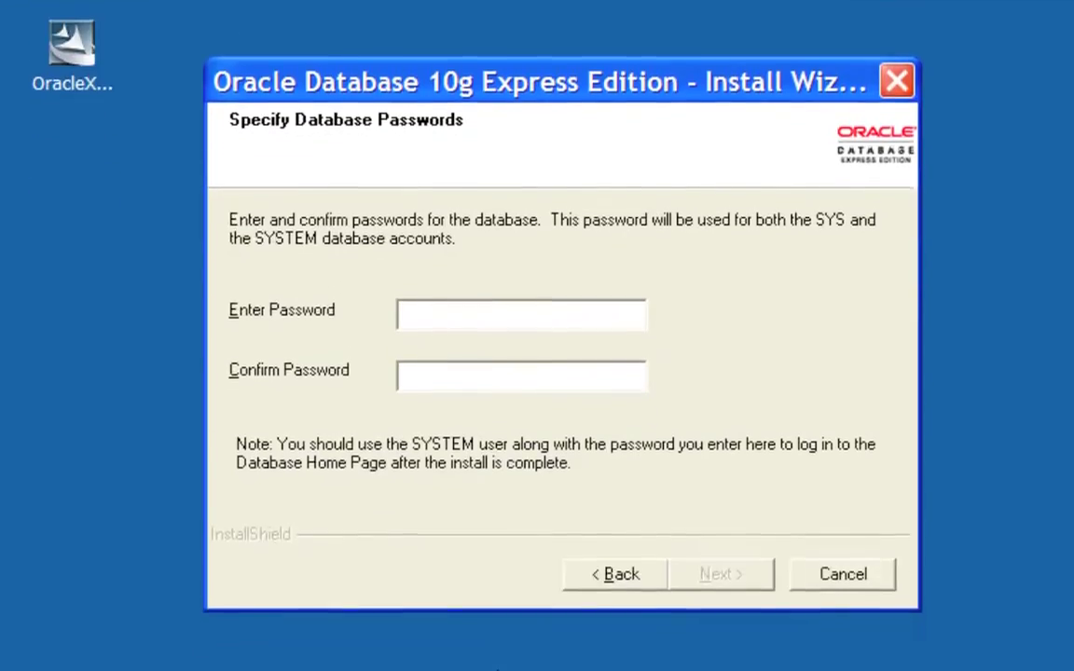
- Enter and confirm the SYS/SYSTEM database password, then continue to the summary
left_click_drag(640, 90, 611, 69)
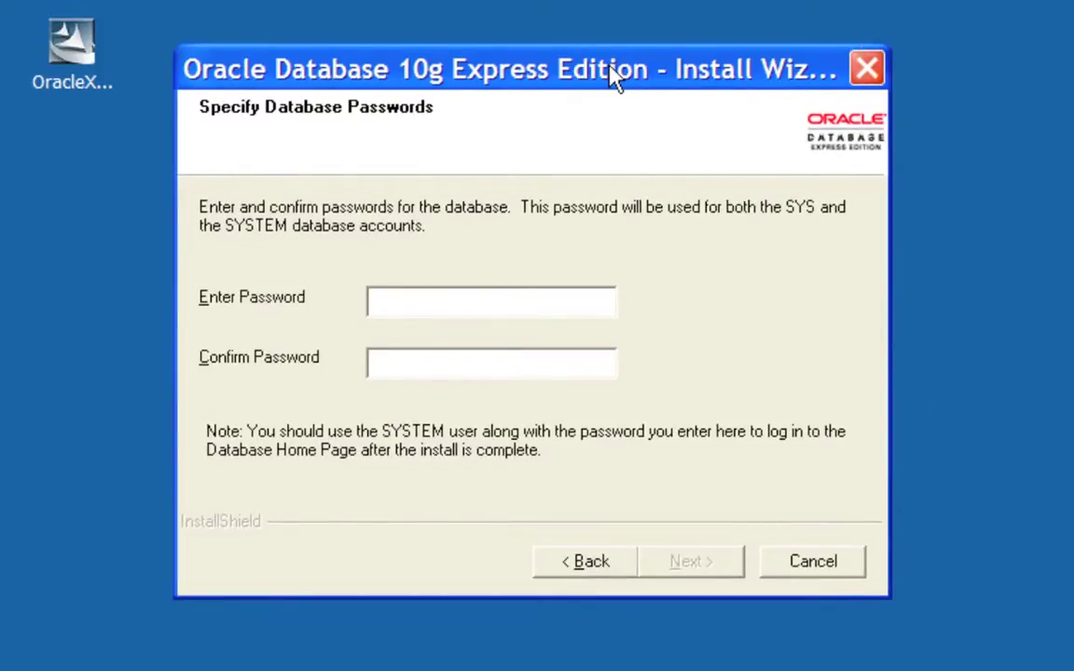
type("****")
left_click(451, 362)
type("******")
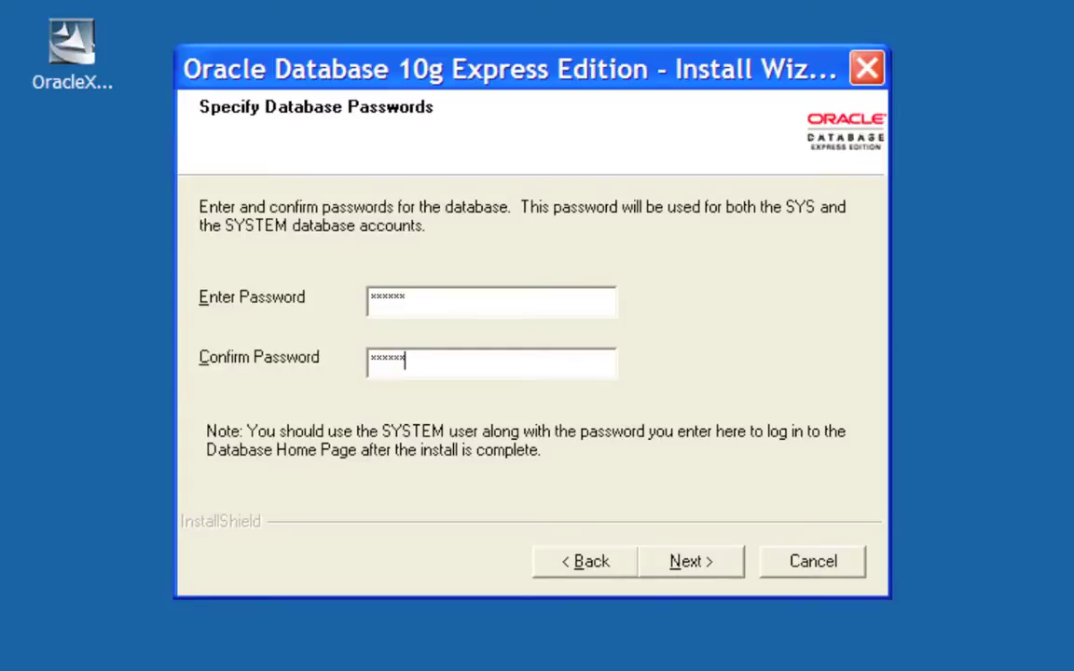
left_click(706, 572)
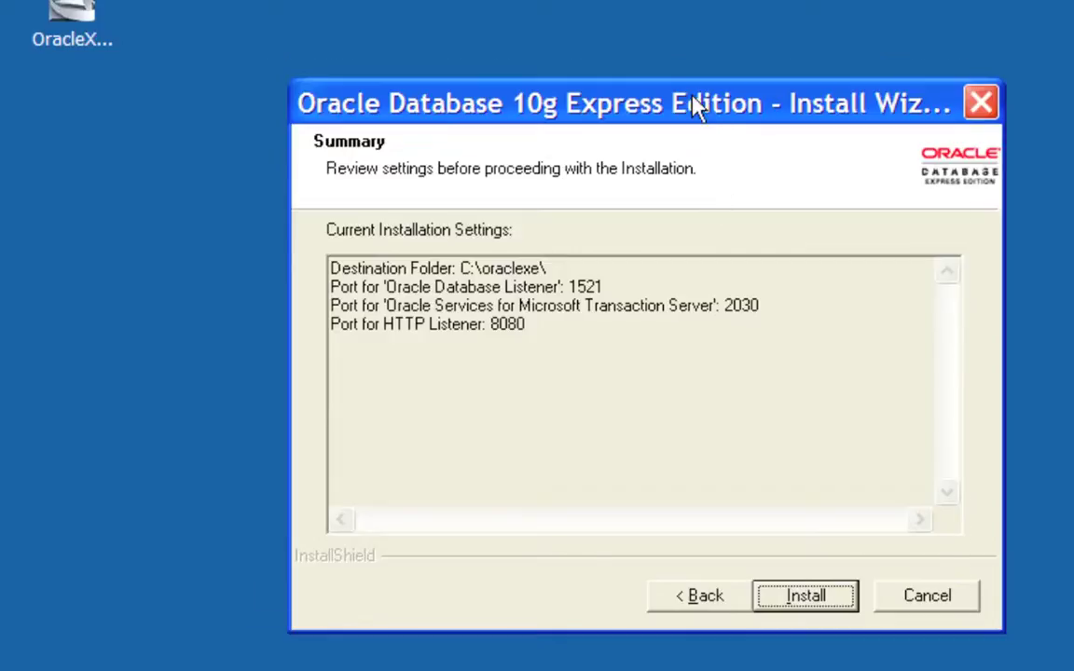
- Move the wizard into view and install using the settings on the Summary page
left_click_drag(694, 106, 640, 82)
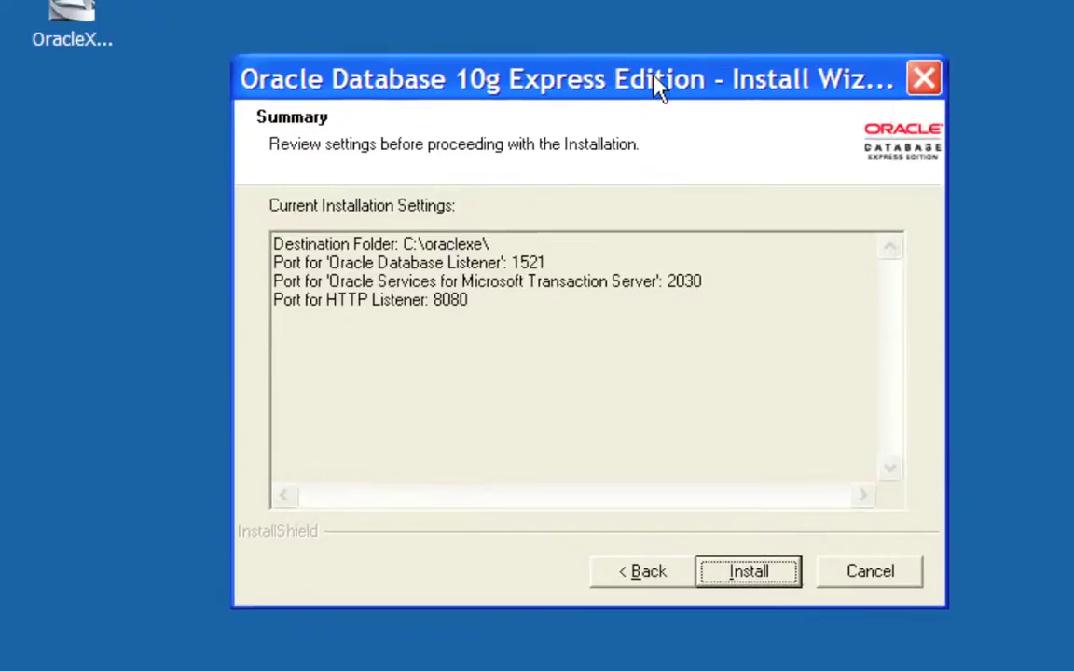
left_click(738, 576)
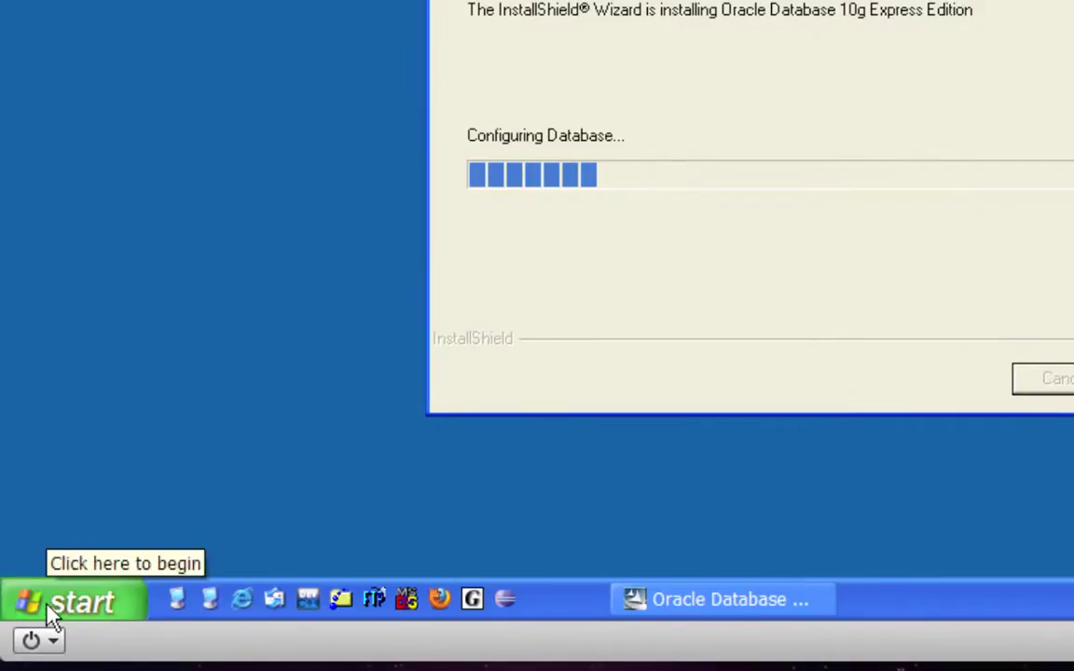
left_click(53, 615)
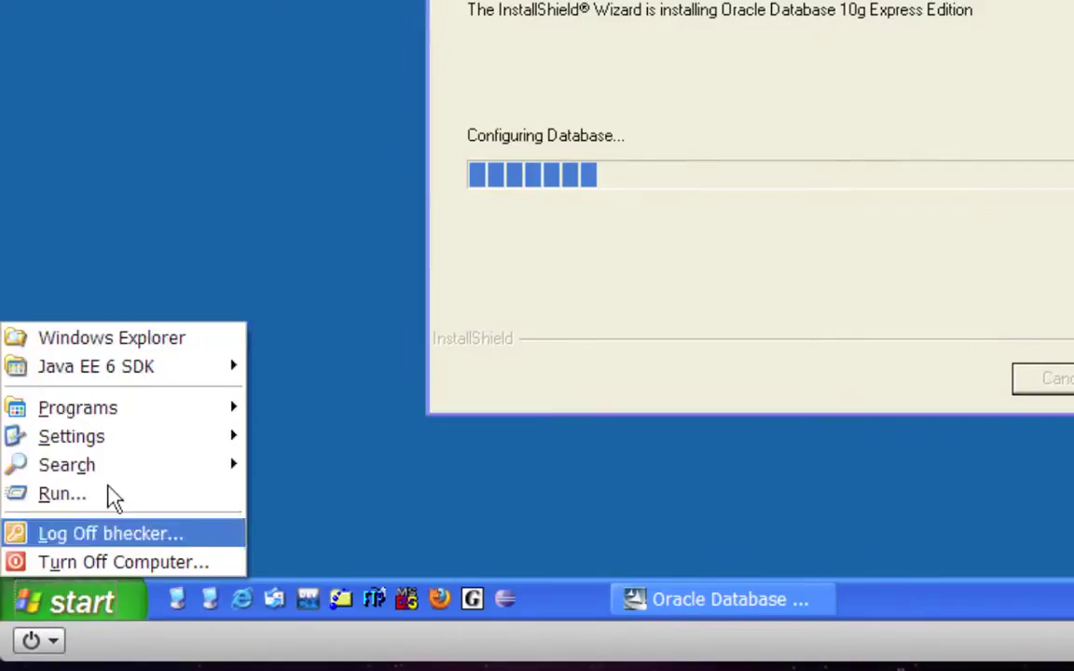
mouse_move(99, 381)
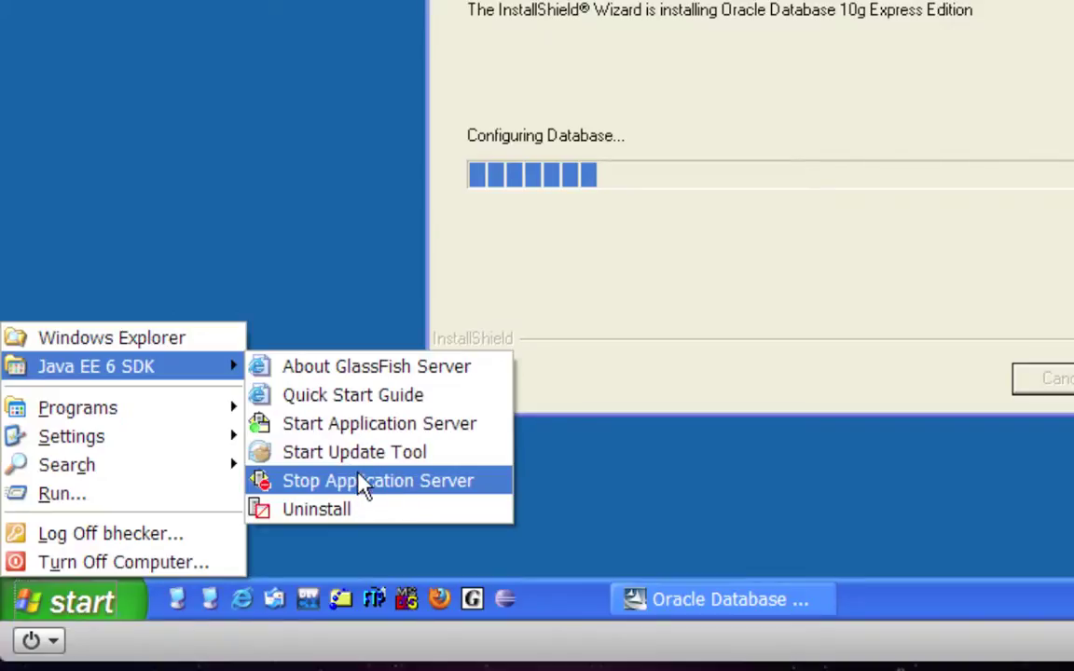
left_click(280, 197)
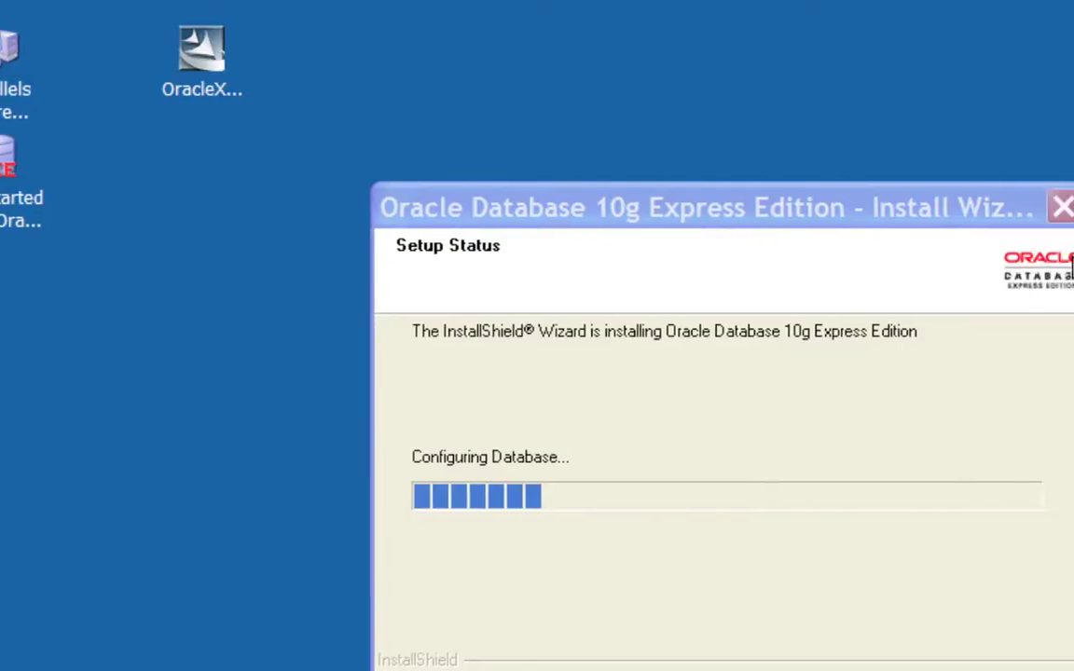
- Reposition the installer window up-left while the database configures to about half complete
left_click_drag(870, 211, 831, 113)
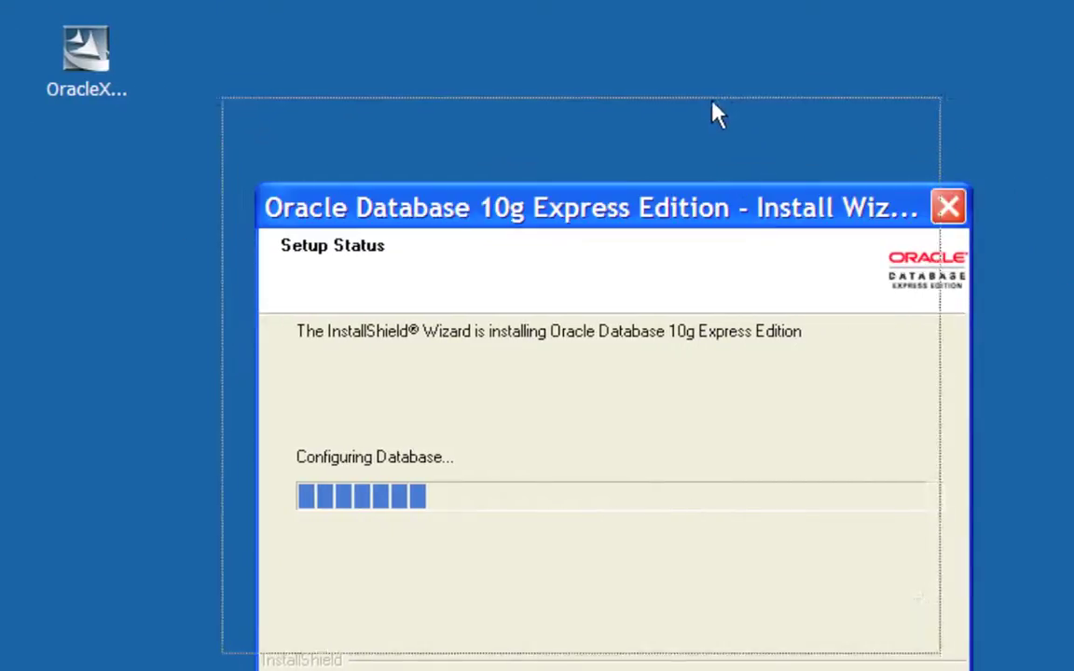
left_click_drag(716, 114, 701, 84)
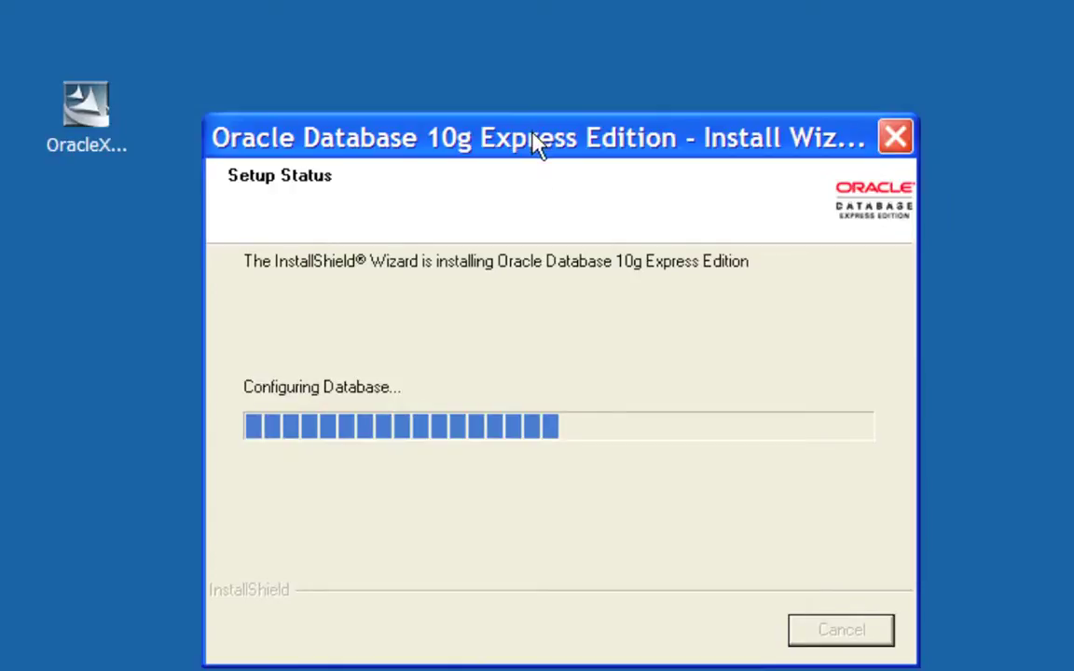
left_click_drag(532, 31, 514, 0)
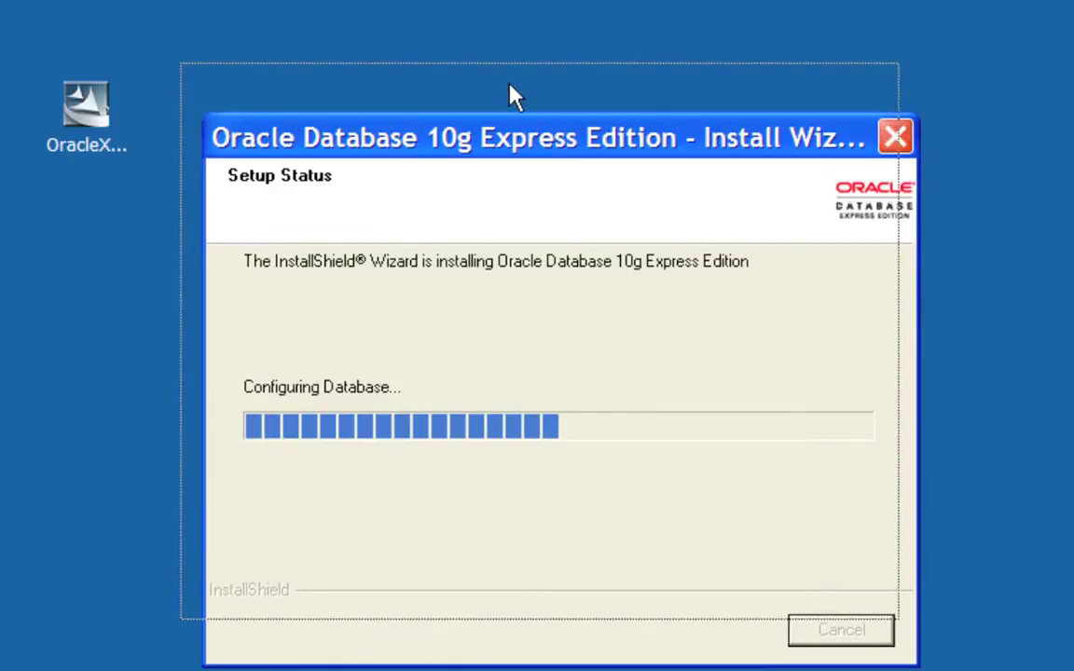
left_click_drag(511, 88, 511, 93)
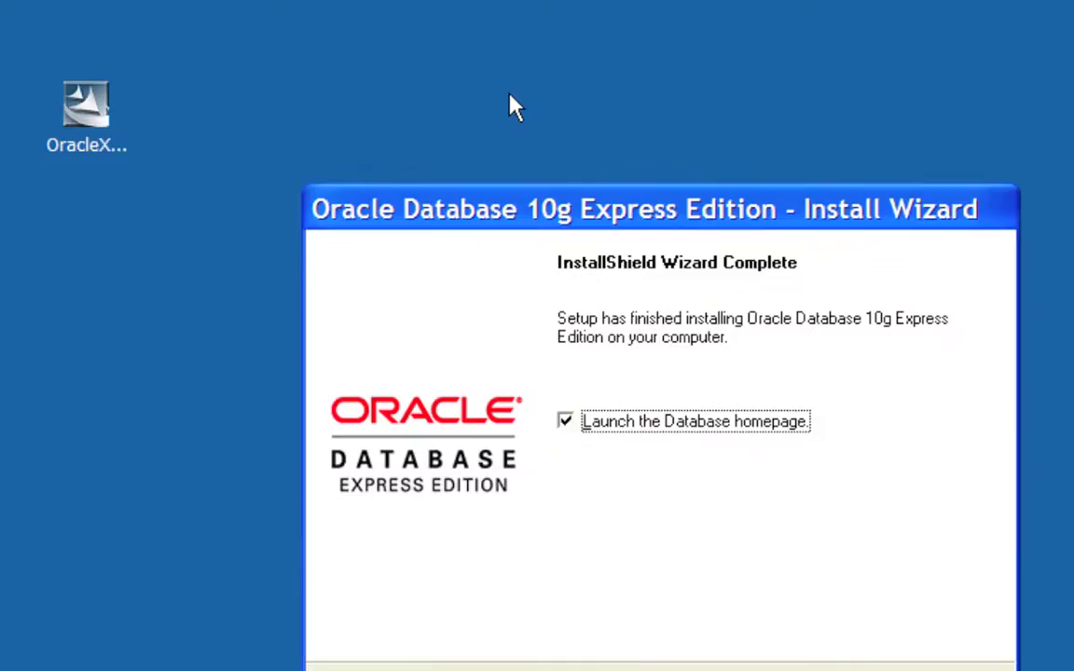
- Finish the installer with 'Launch the Database homepage' left checked
left_click_drag(615, 213, 521, 86)
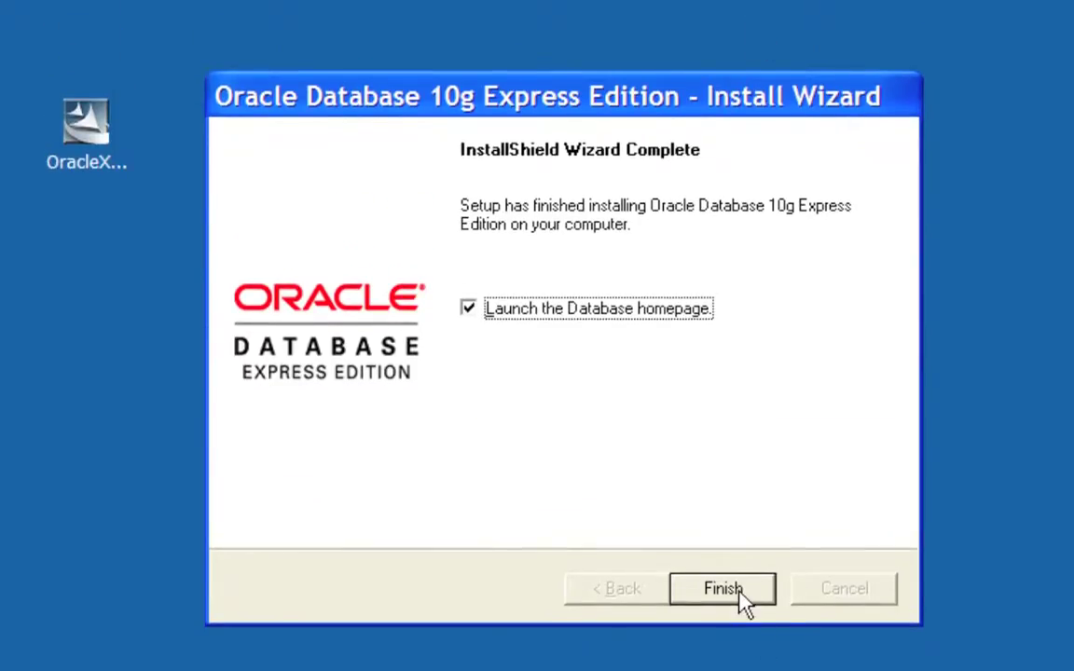
left_click(737, 595)
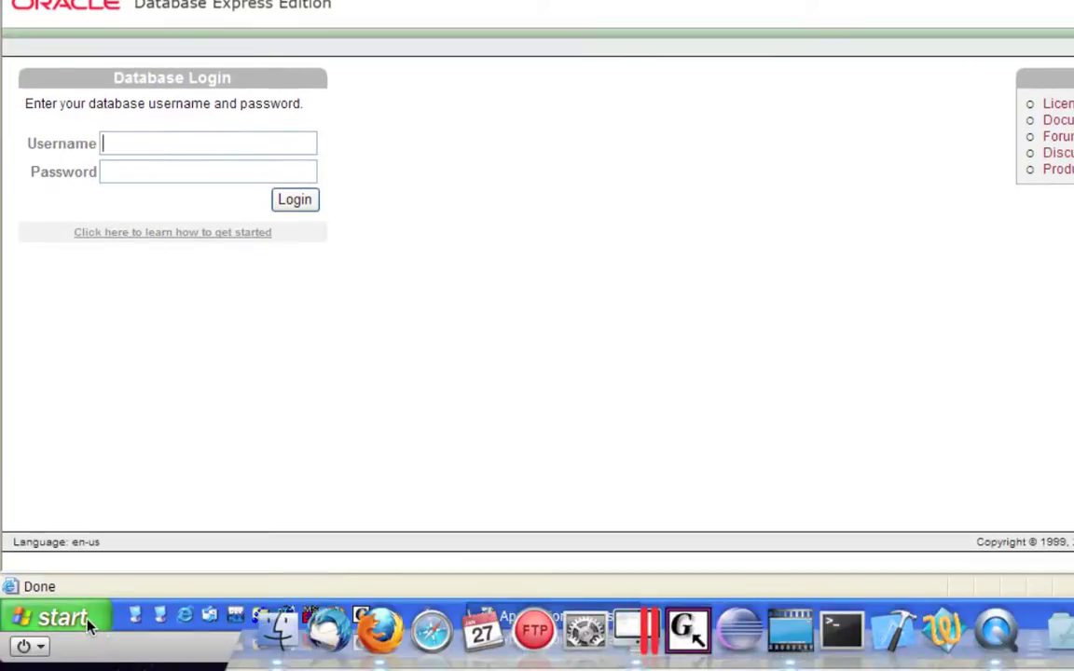
left_click(89, 623)
mouse_move(93, 438)
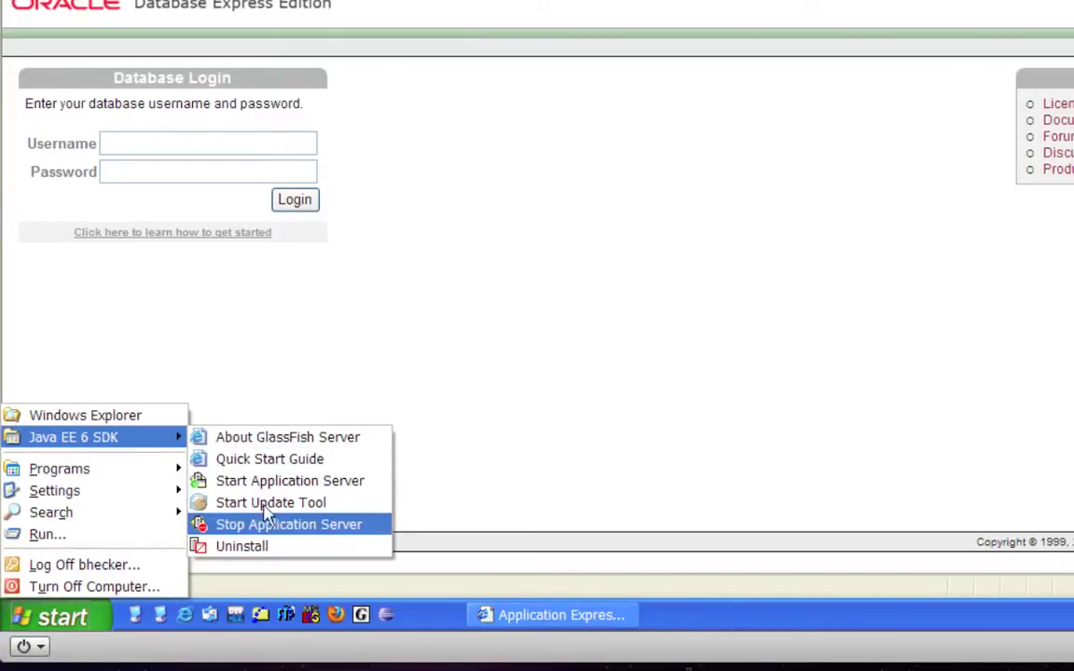
left_click(481, 437)
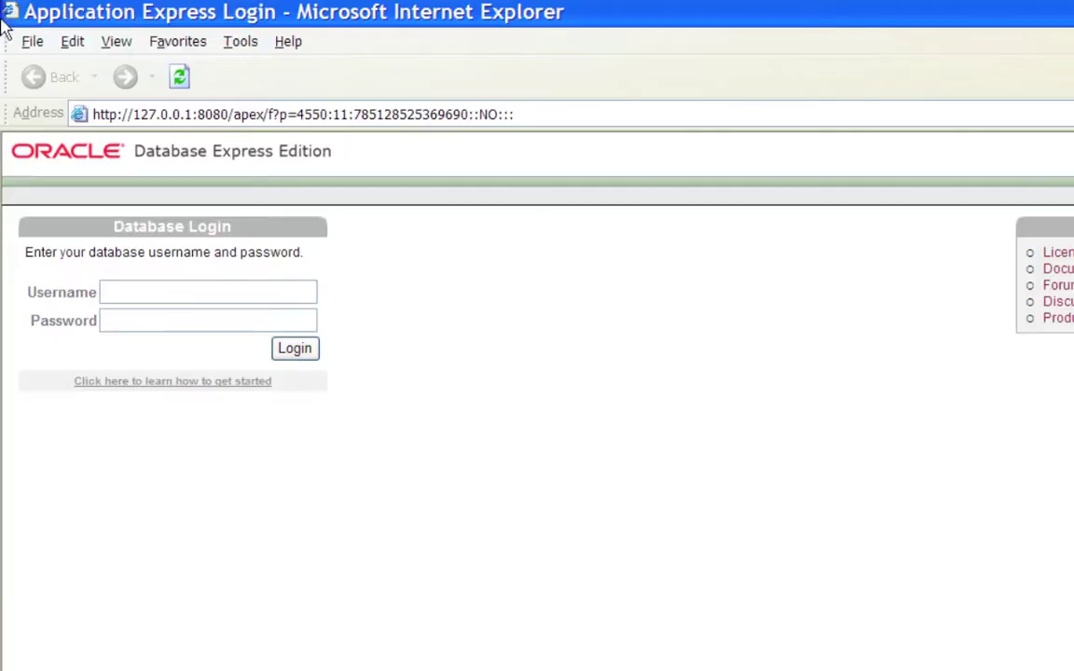
left_click(153, 292)
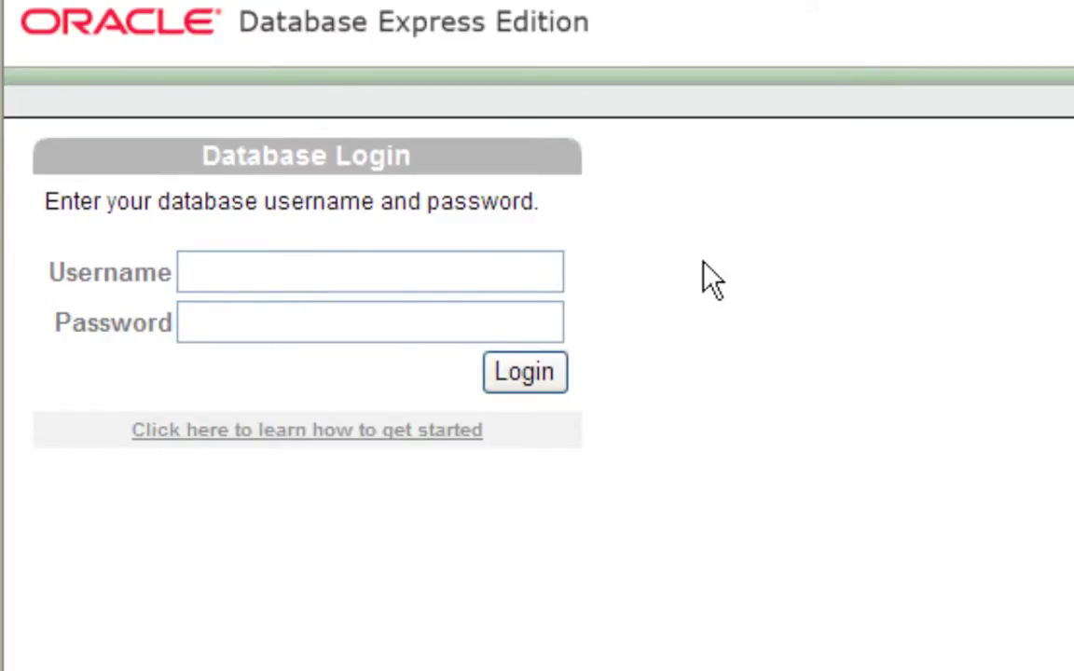
- Log in to Database XE as user 'system' with the administrator password
type("system")
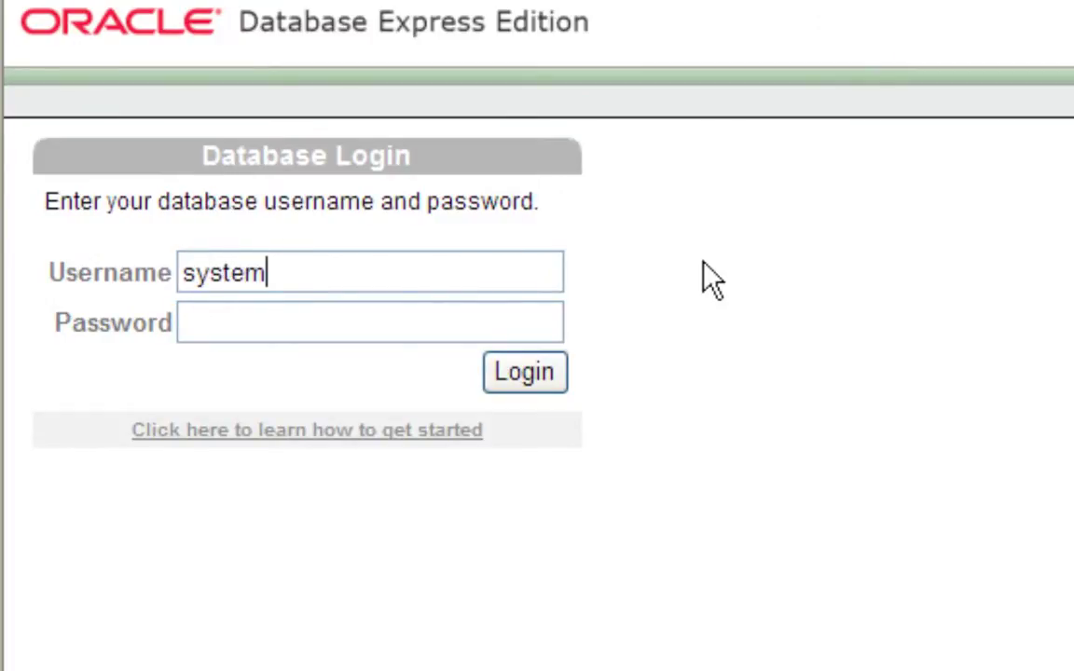
left_click(496, 319)
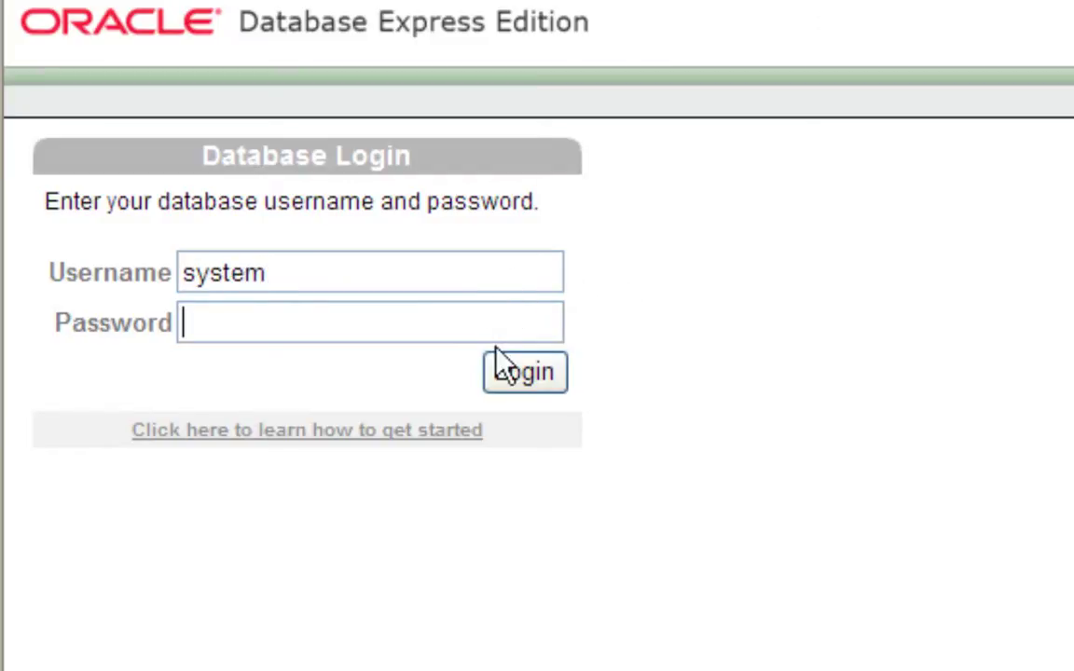
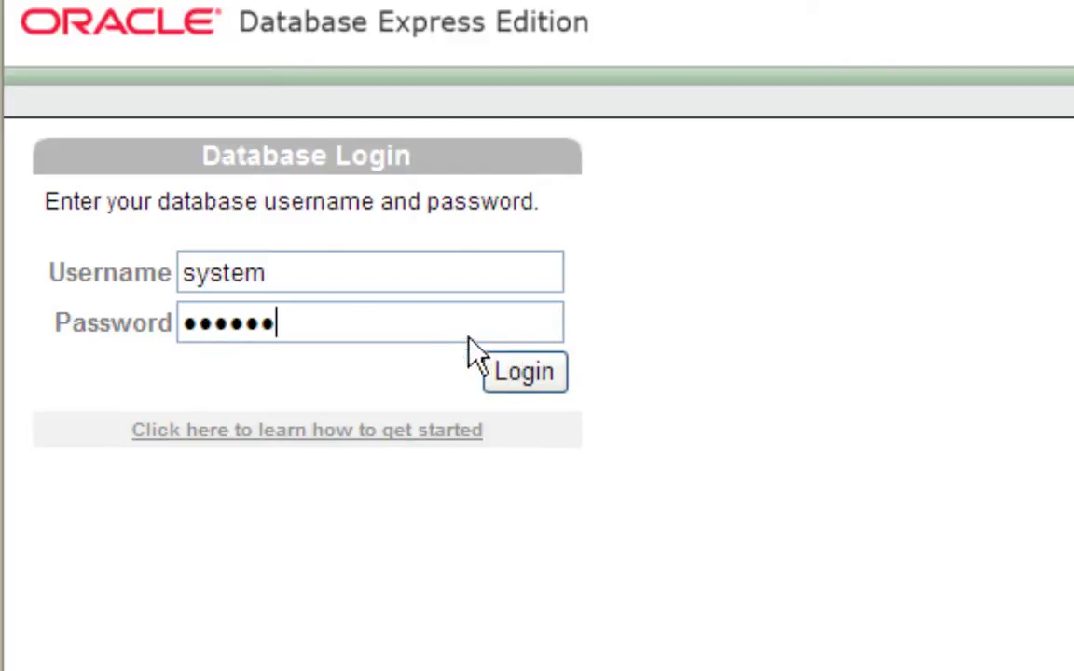
left_click(546, 377)
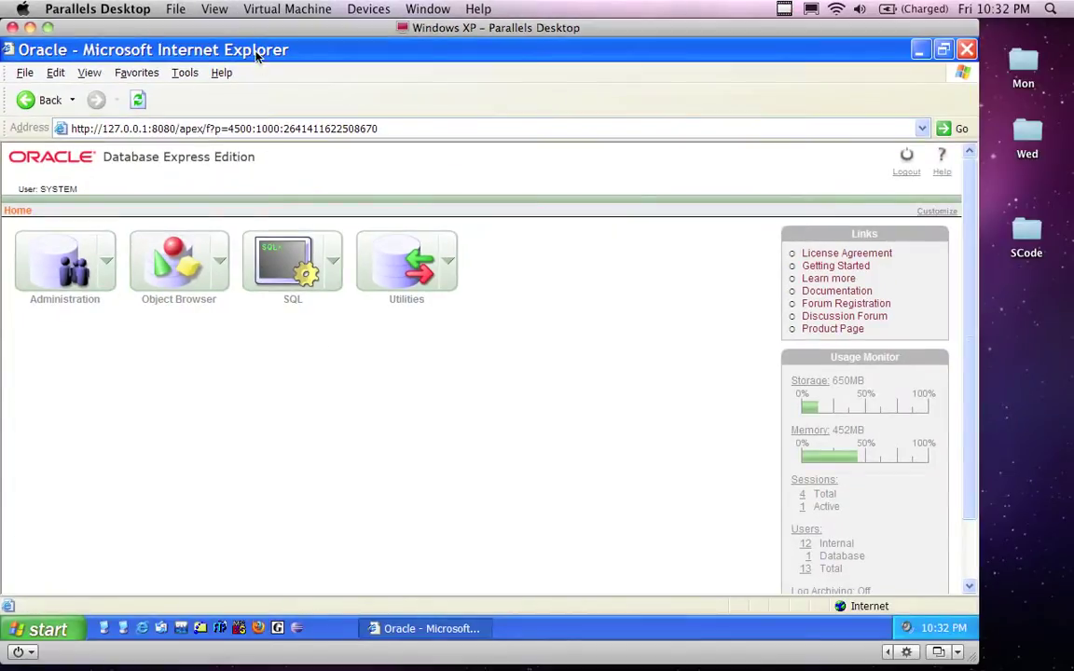
- Visit Administration, go back to the Home page, scroll it, and close the browser
left_click_drag(241, 30, 266, 35)
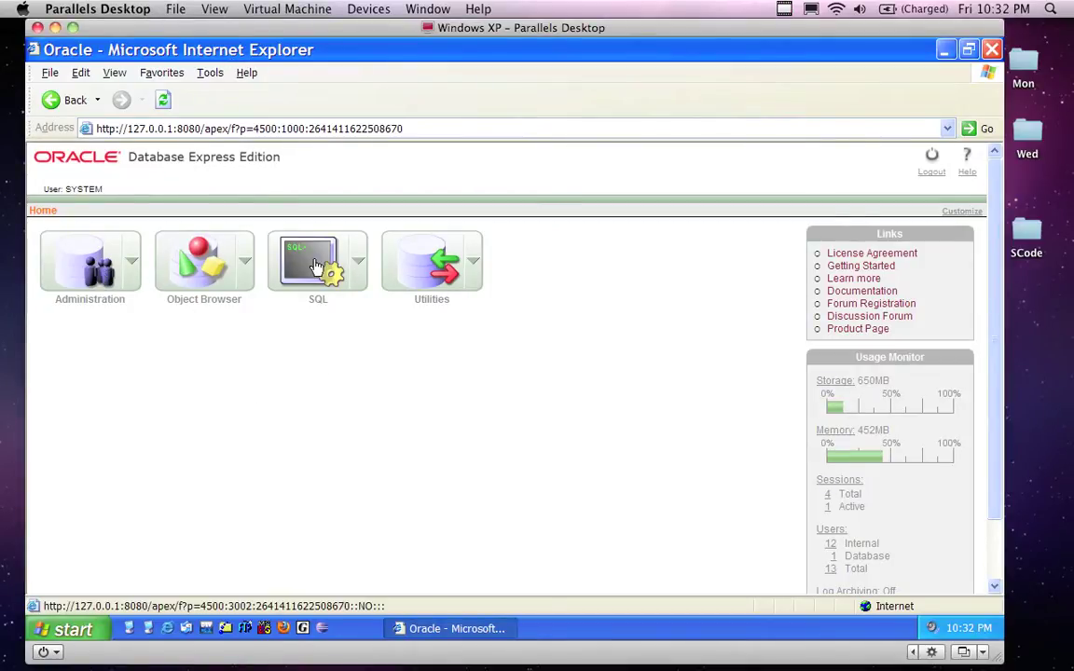
left_click(98, 235)
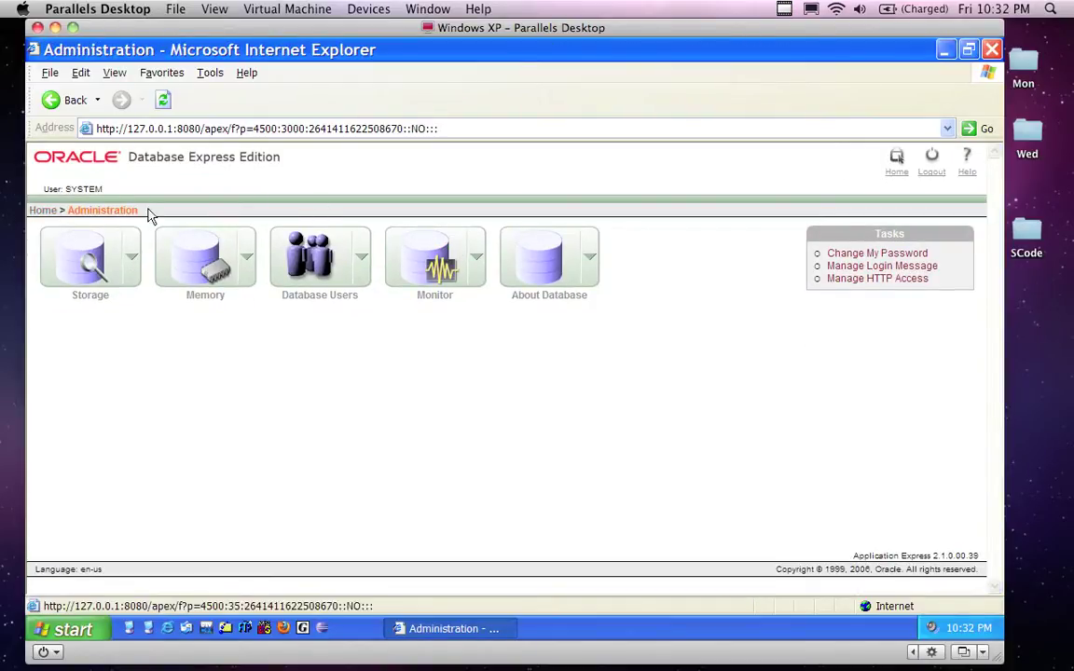
left_click(51, 99)
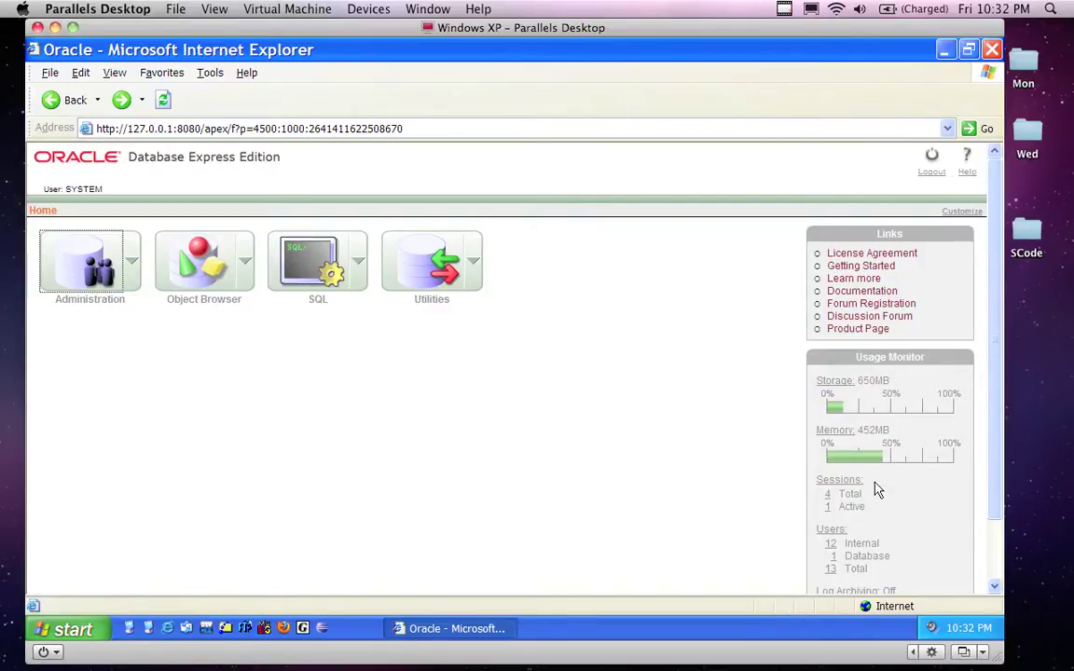
left_click_drag(992, 476, 990, 431)
left_click(992, 50)
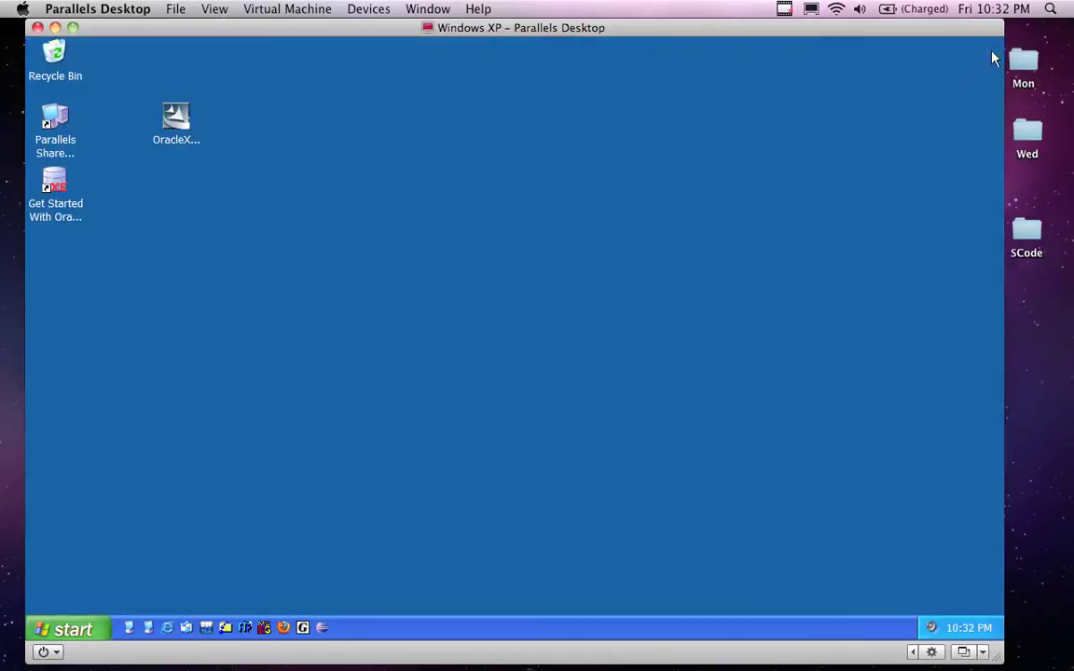
- Show the Oracle Database 10g Express Edition group under Start > Programs
left_click(74, 620)
mouse_move(97, 518)
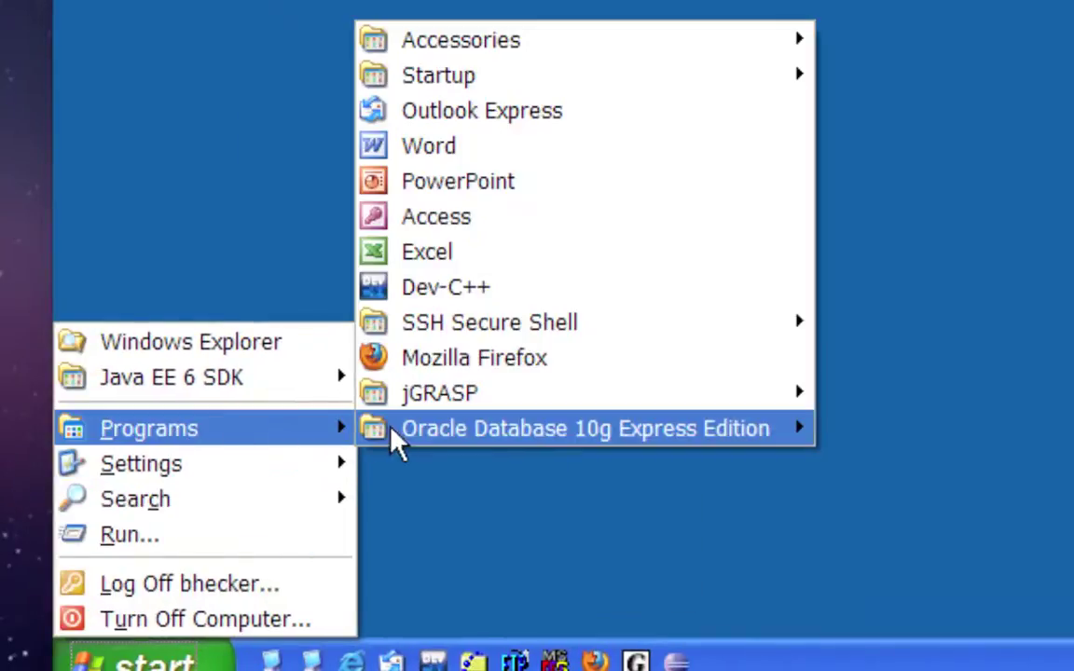
mouse_move(422, 435)
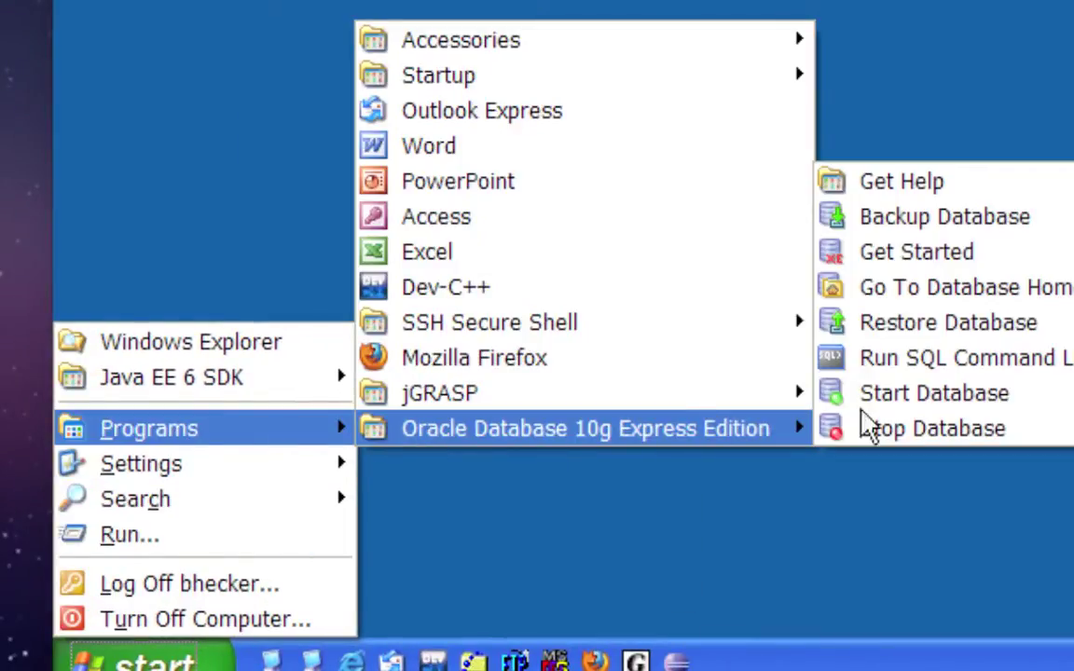
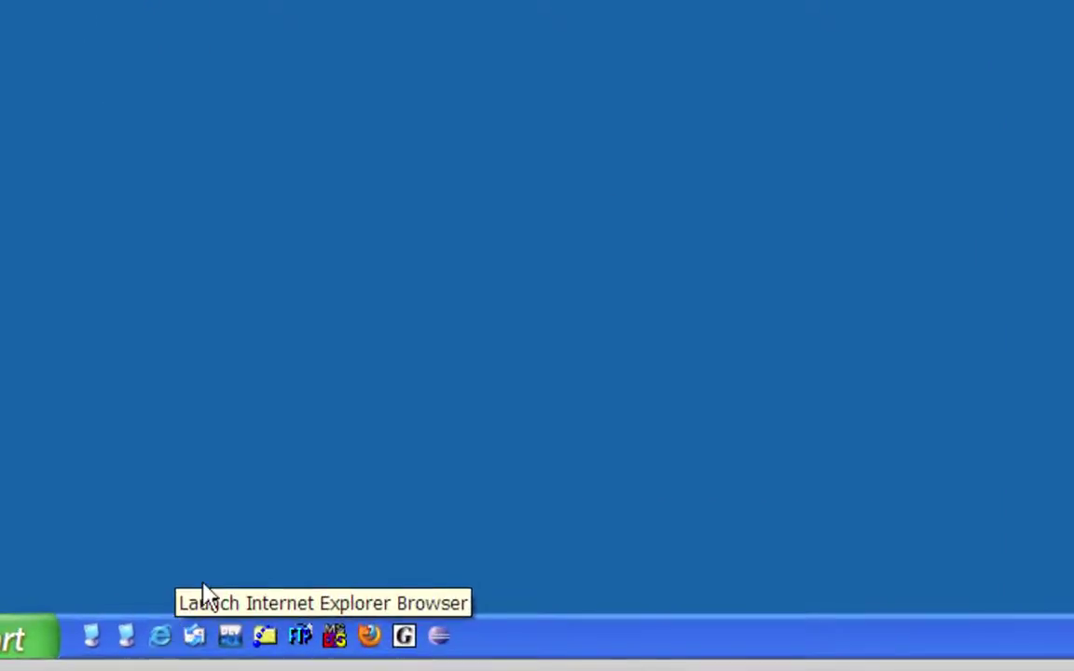
- Launch Run SQL Command Line, reposition its window, and connect as system
left_click(14, 640)
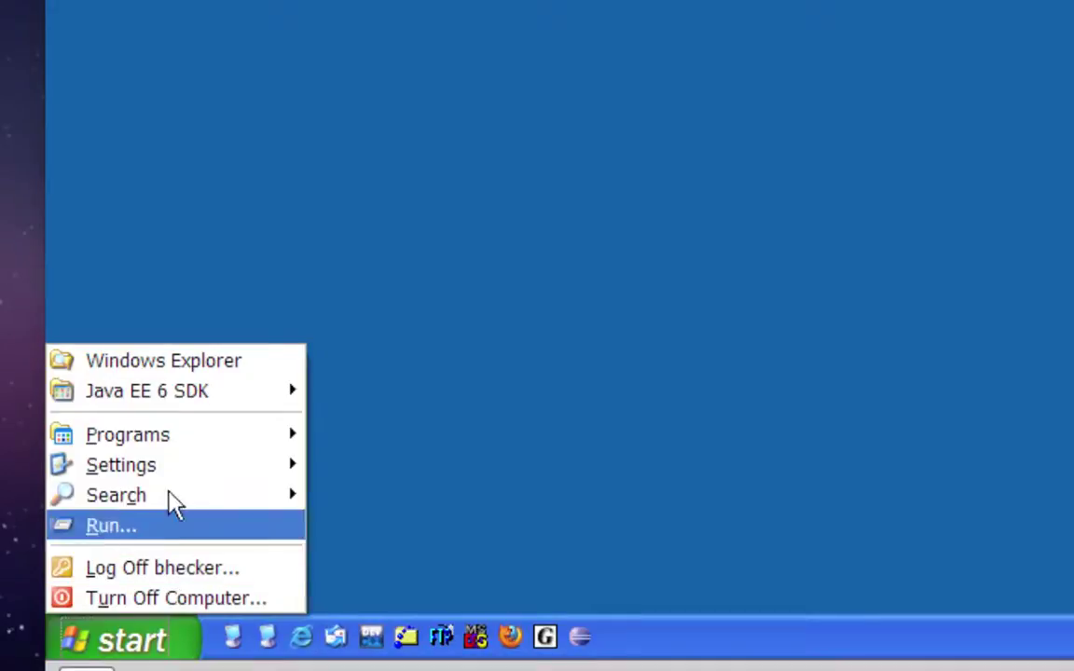
mouse_move(169, 439)
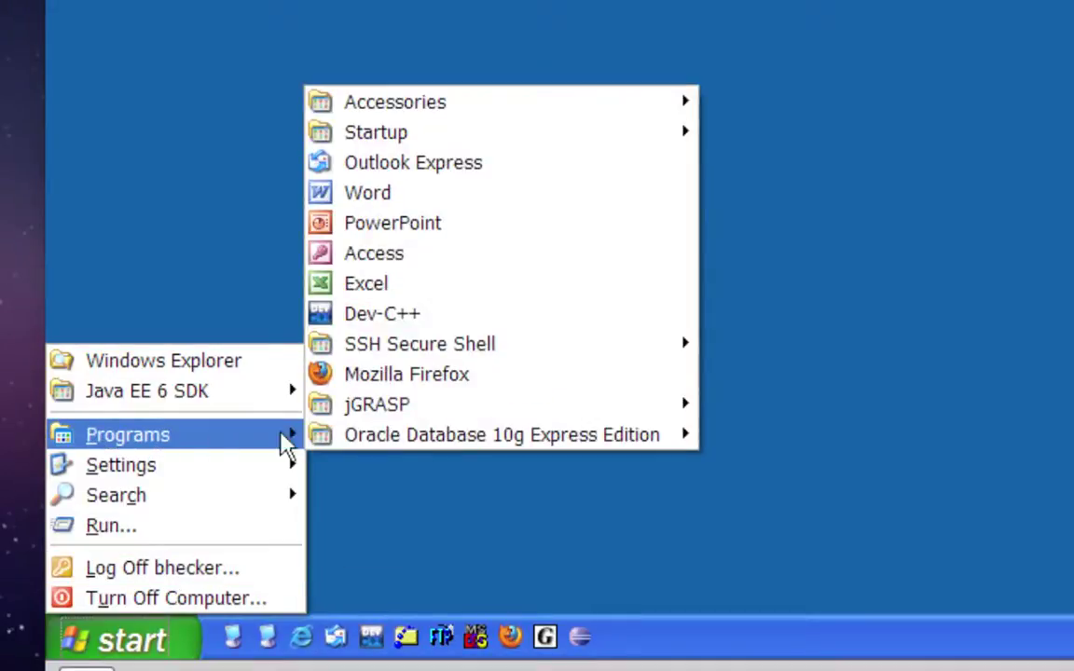
mouse_move(489, 445)
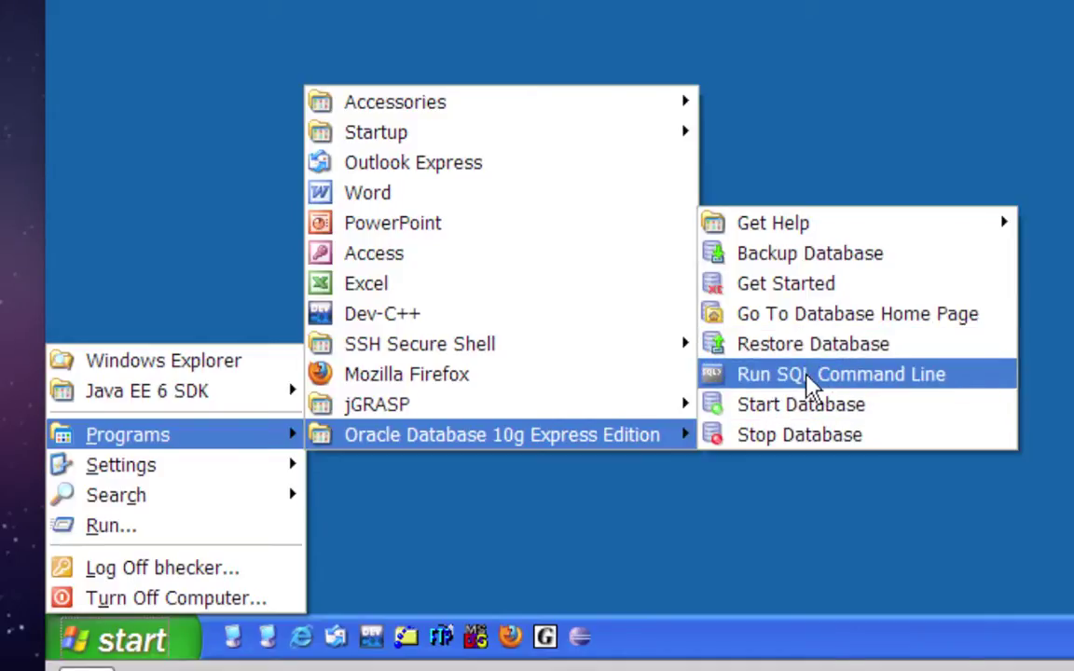
left_click(818, 384)
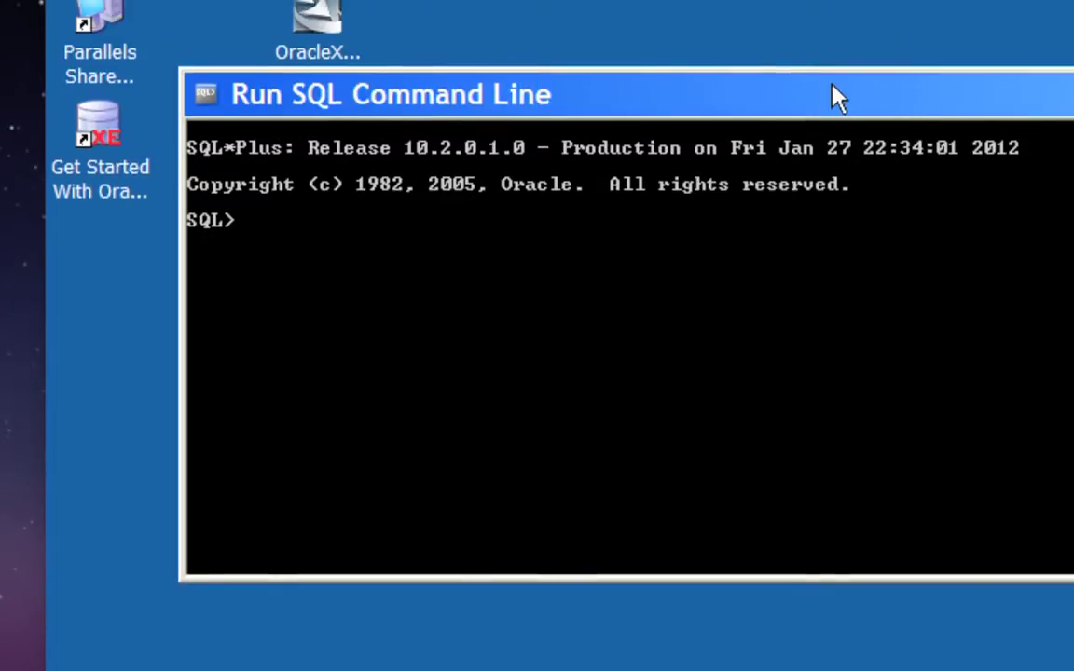
left_click_drag(837, 98, 743, 93)
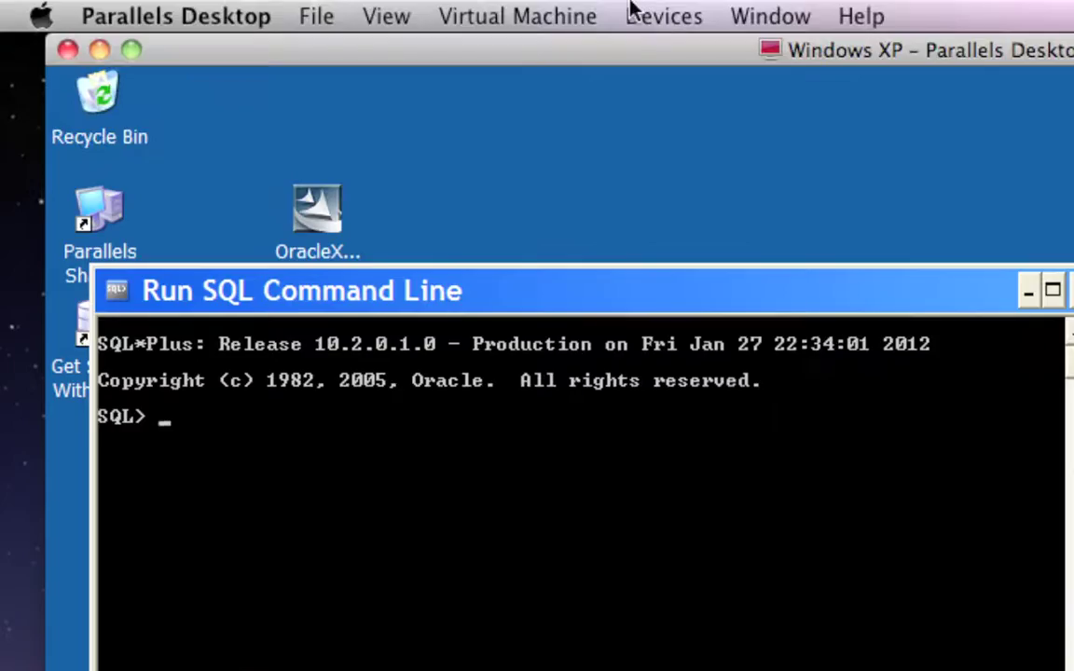
left_click_drag(671, 300, 644, 149)
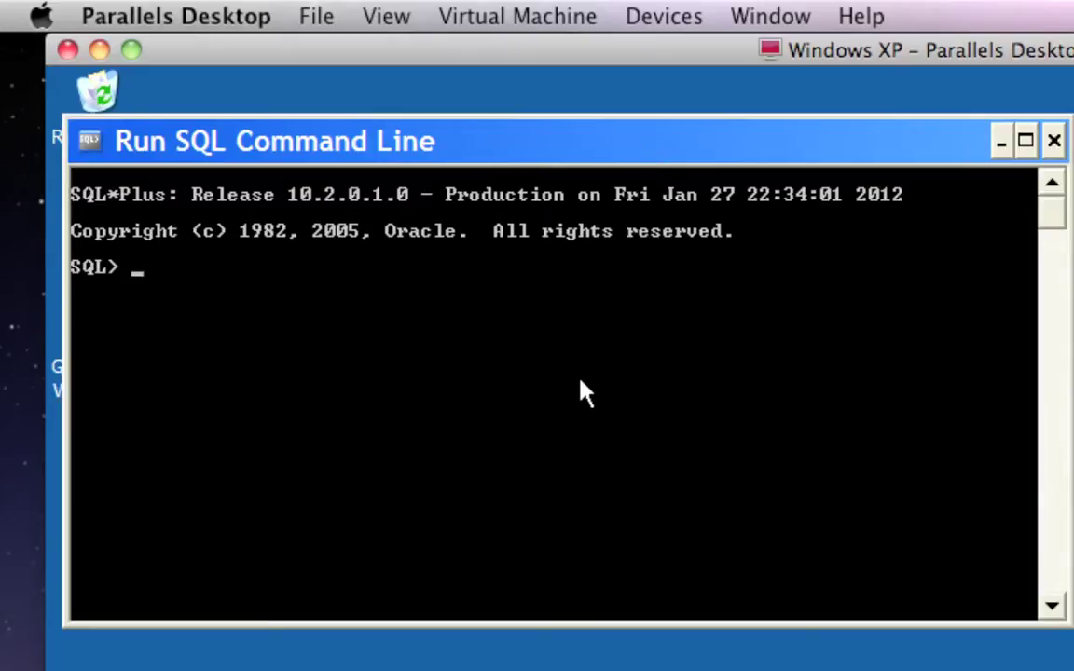
type("connect system")
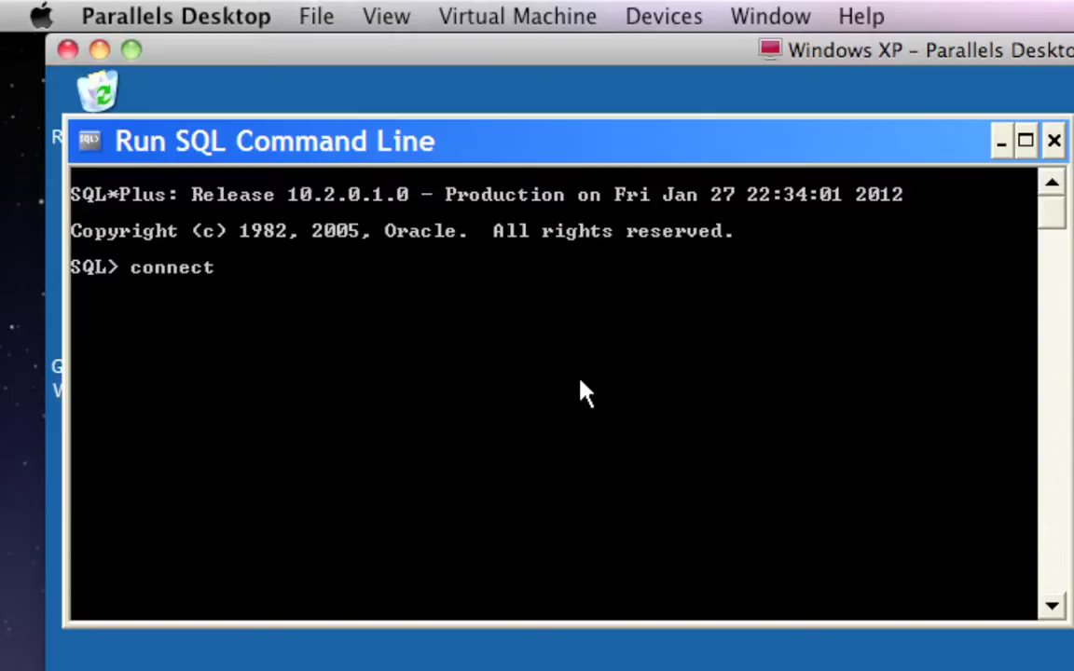
key("Return")
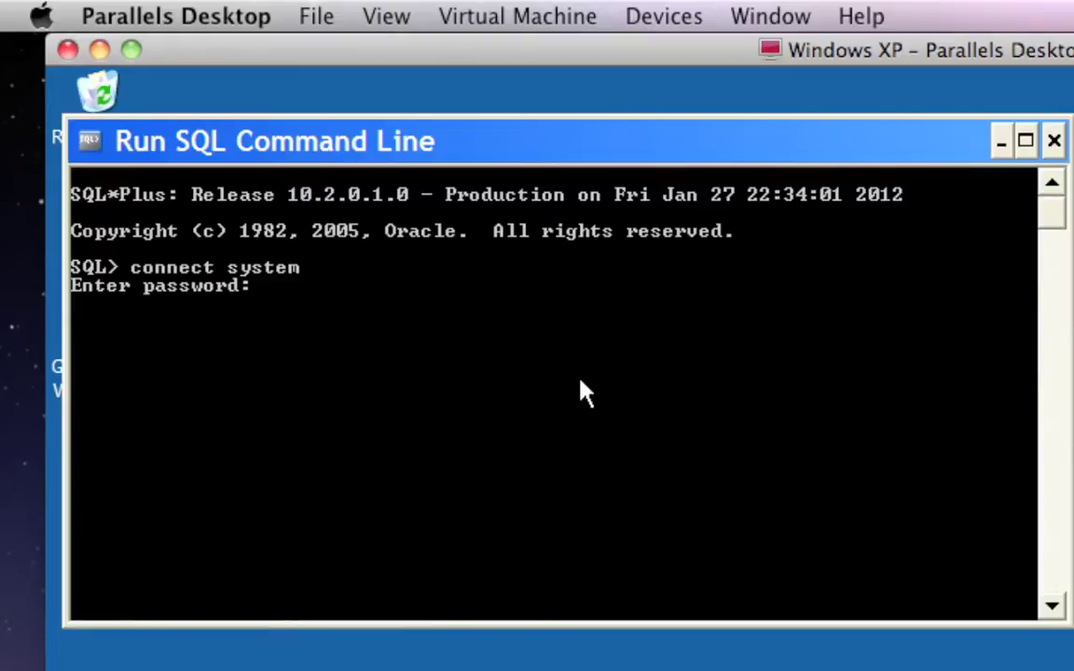
key("Return")
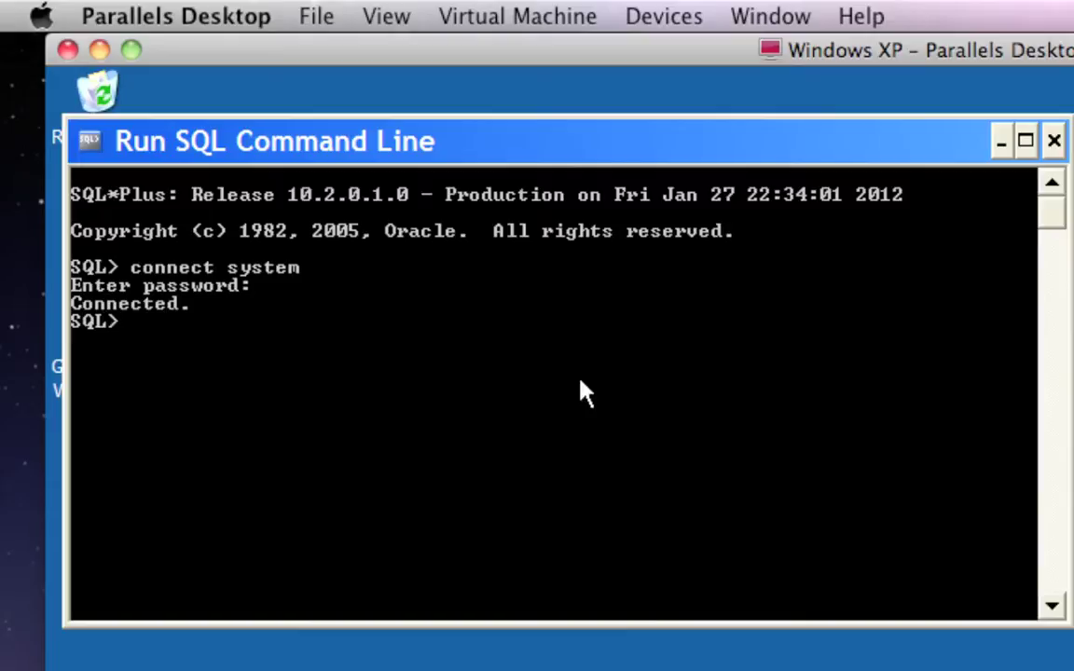
- Run 'select * DUAL;', which fails with ORA-00923, then exit SQL*Plus
type("select * dua")
key("BackSpace")
key("BackSpace")
key("BackSpace")
type("DAU")
key("BackSpace")
key("BackSpace")
type("UAL;")
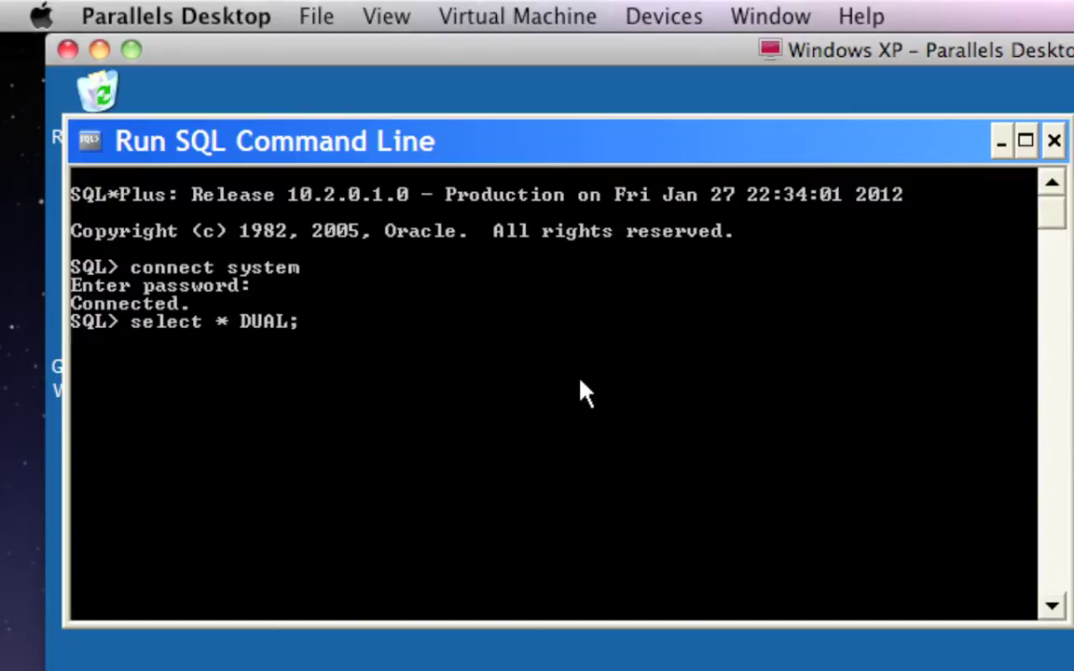
key("Return")
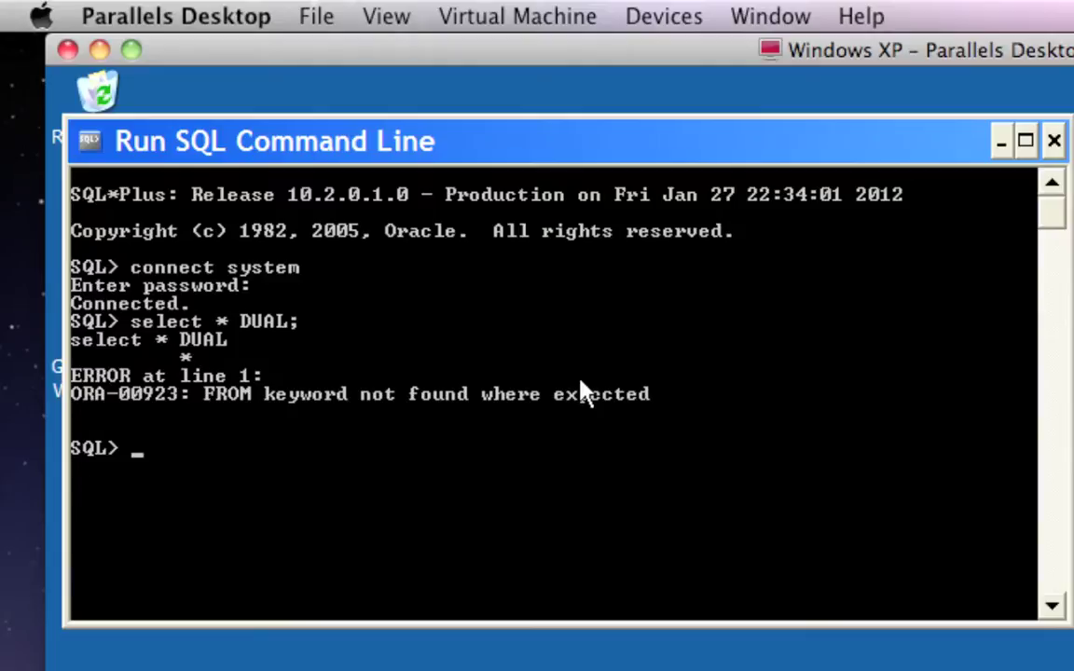
type("exit")
key("Return")
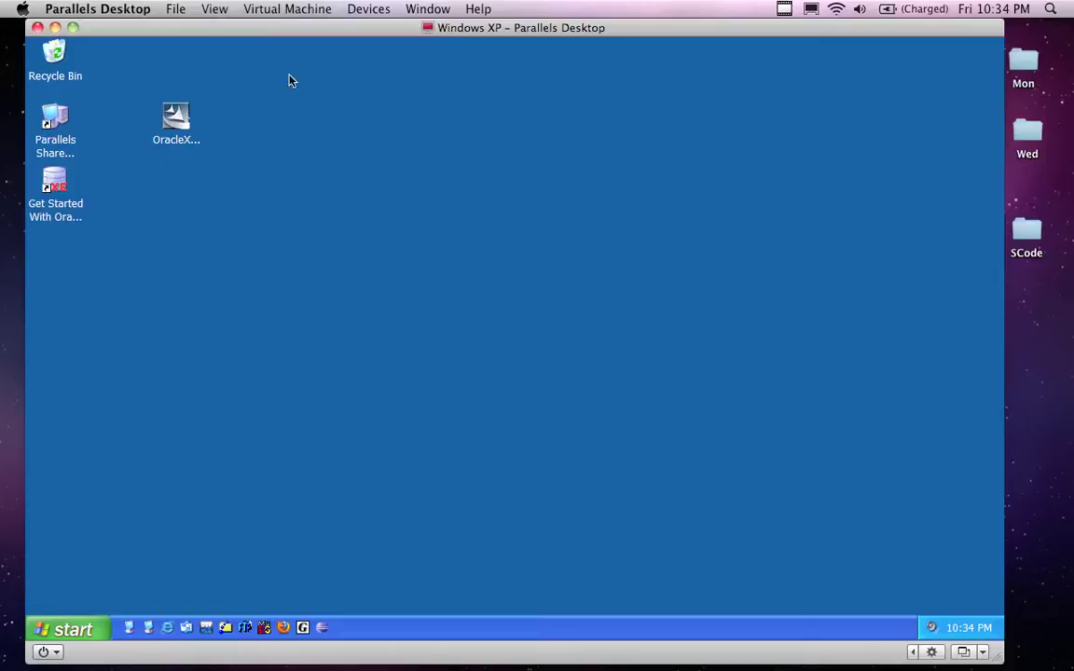
- Start a fresh SQL command line session and connect as system
left_click(78, 636)
mouse_move(103, 515)
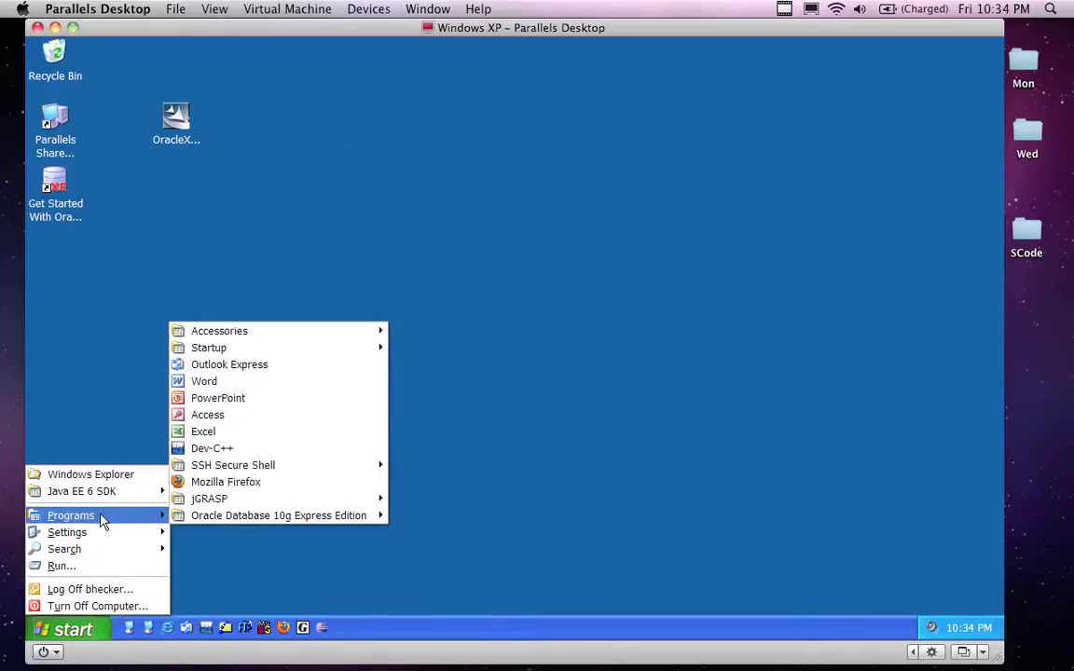
mouse_move(252, 522)
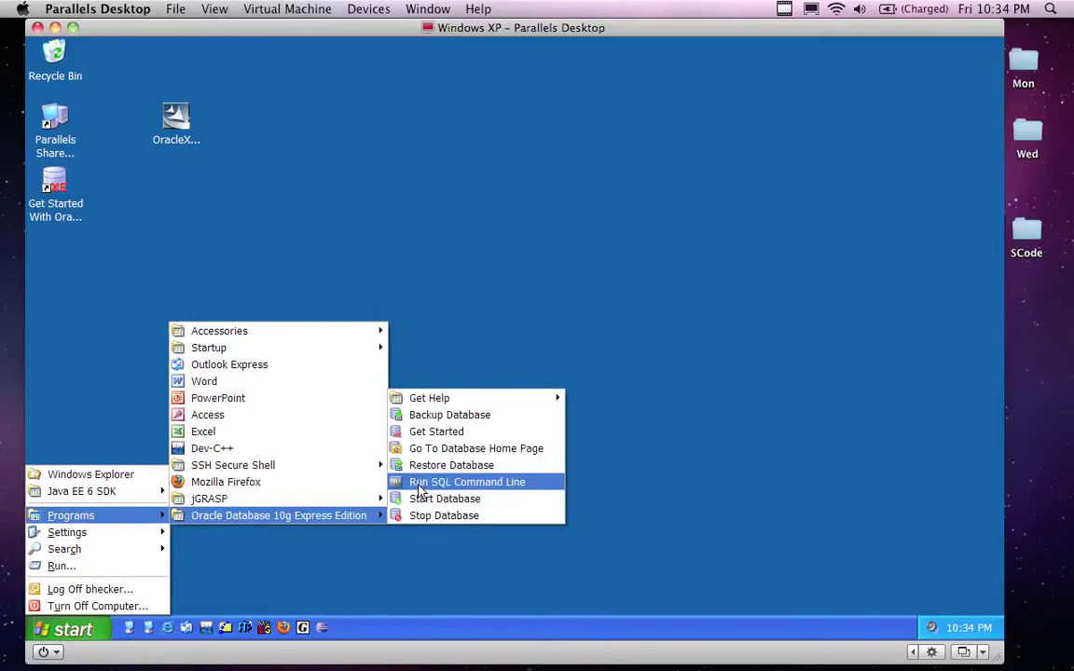
left_click(434, 482)
type("connect system")
key("Return")
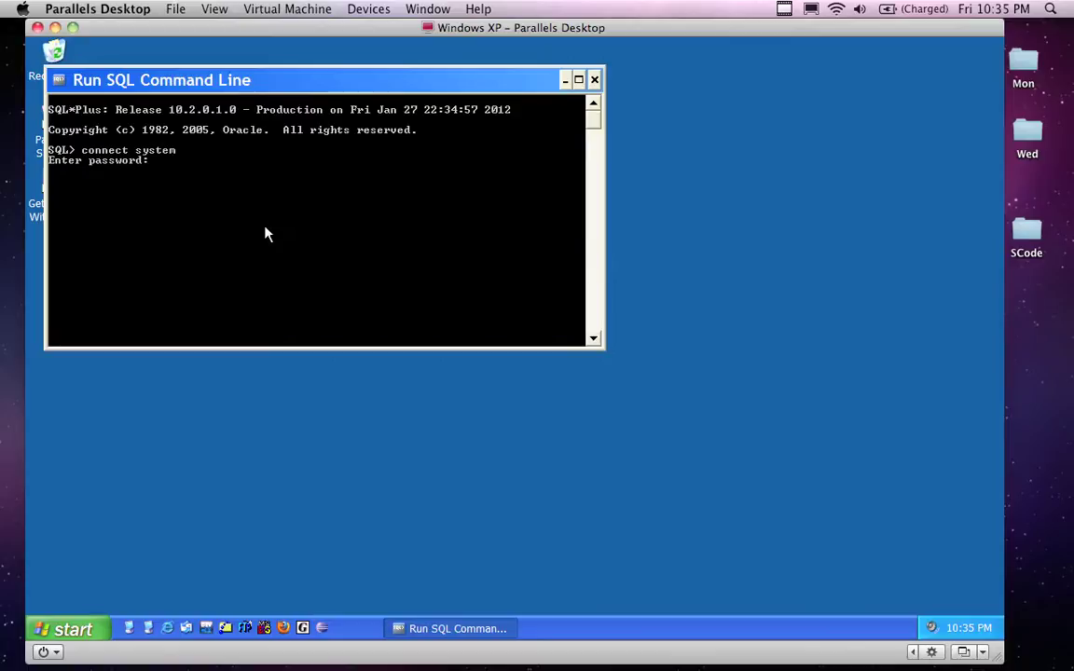
key("Return")
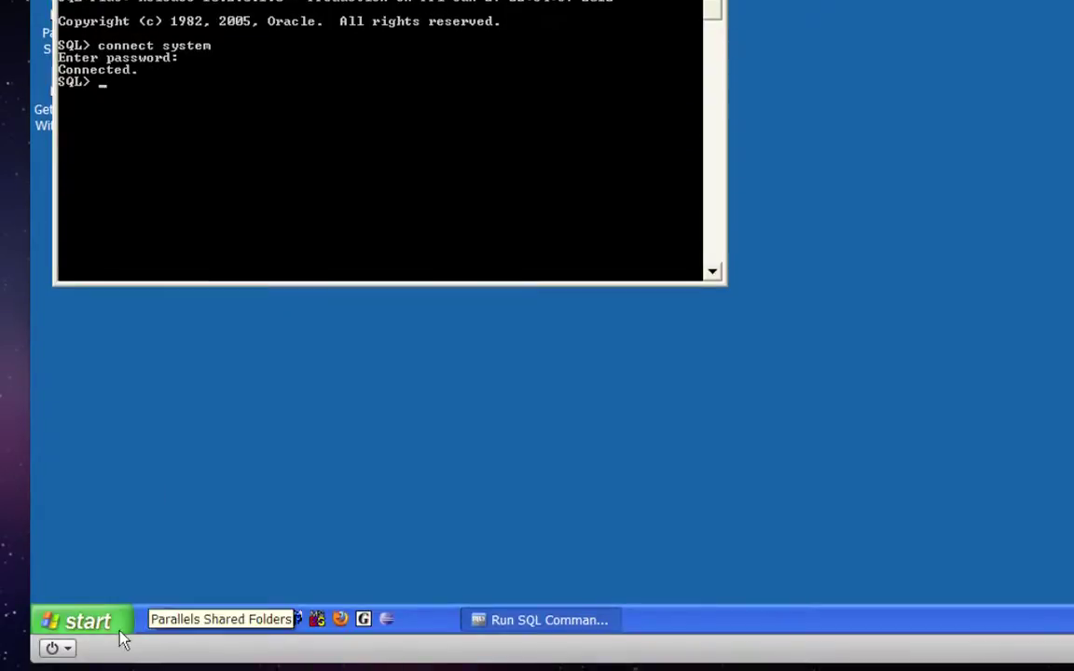
left_click(116, 632)
- Open Go To Database Home Page and log in as system with its password
mouse_move(114, 486)
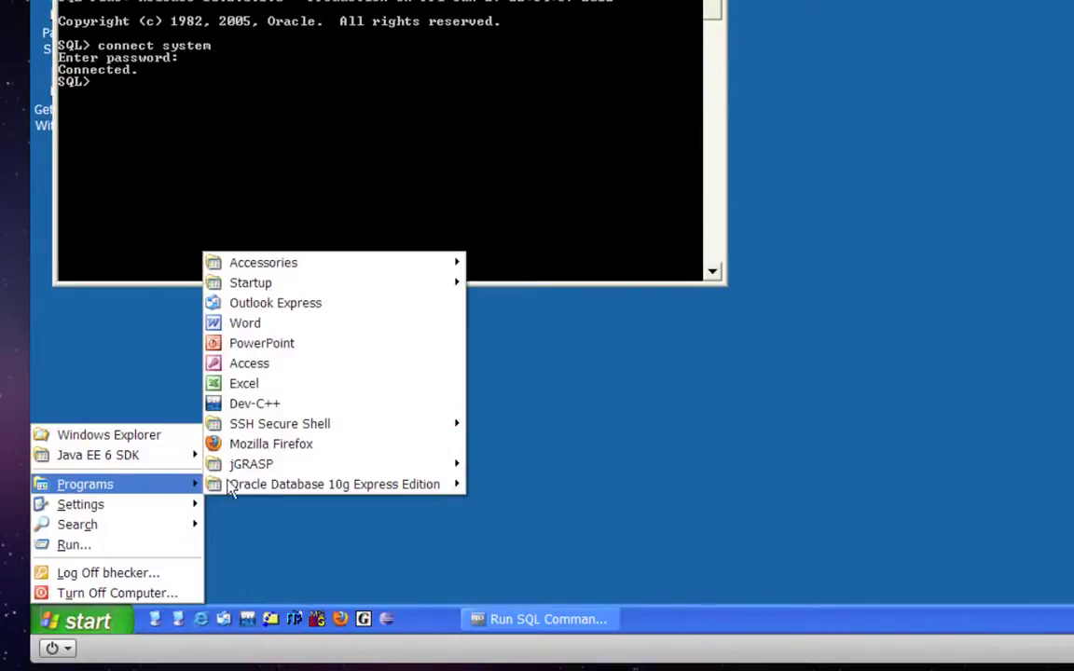
mouse_move(234, 489)
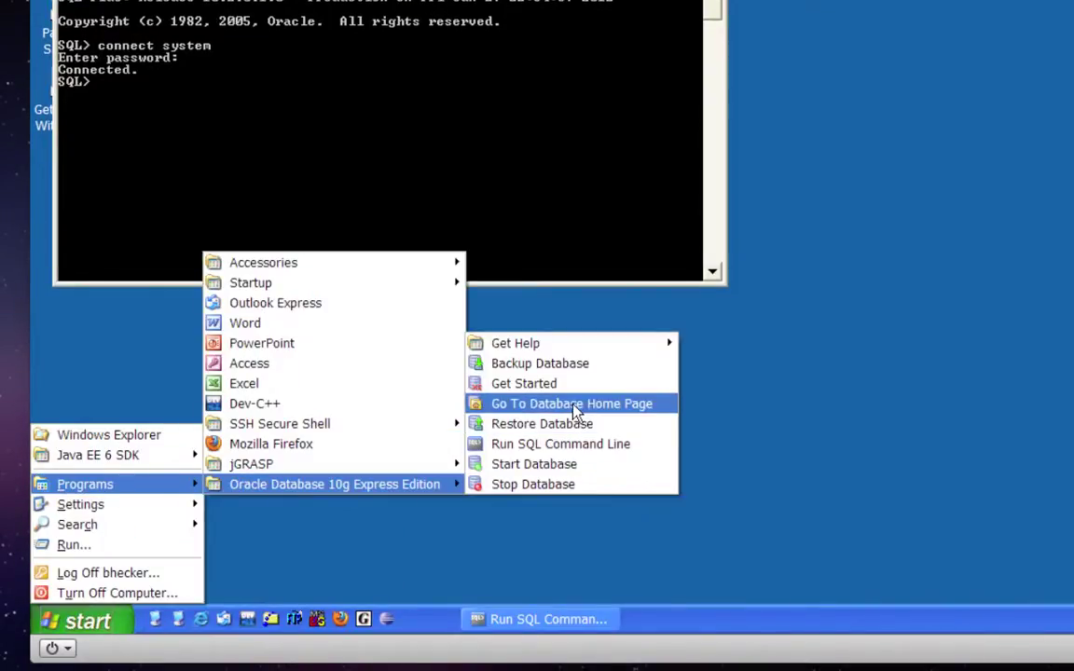
left_click(576, 410)
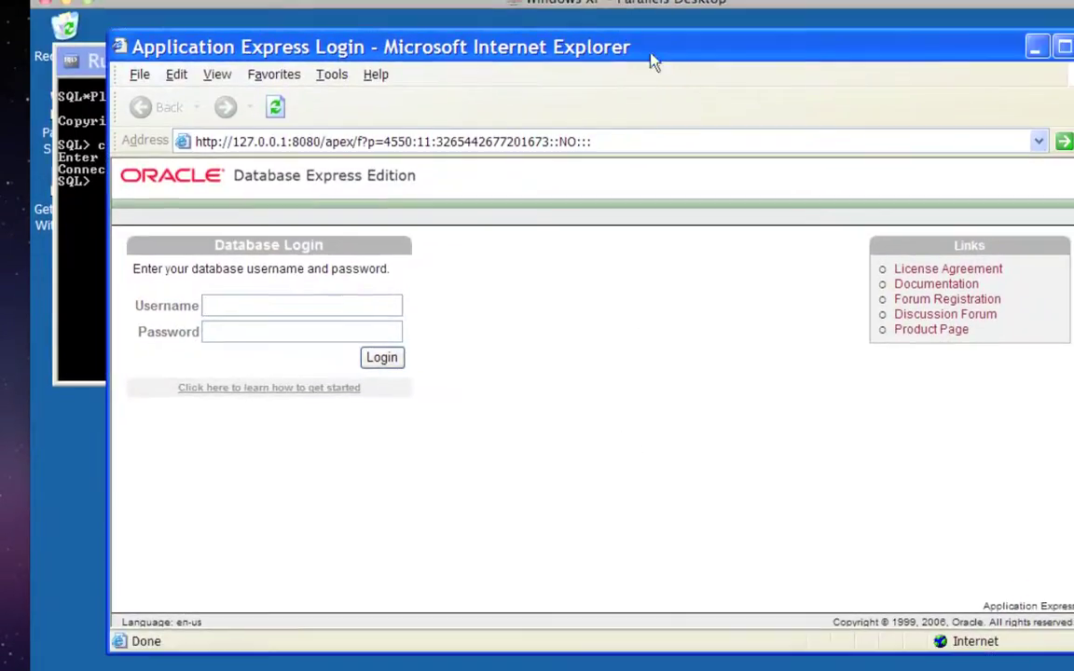
type("system")
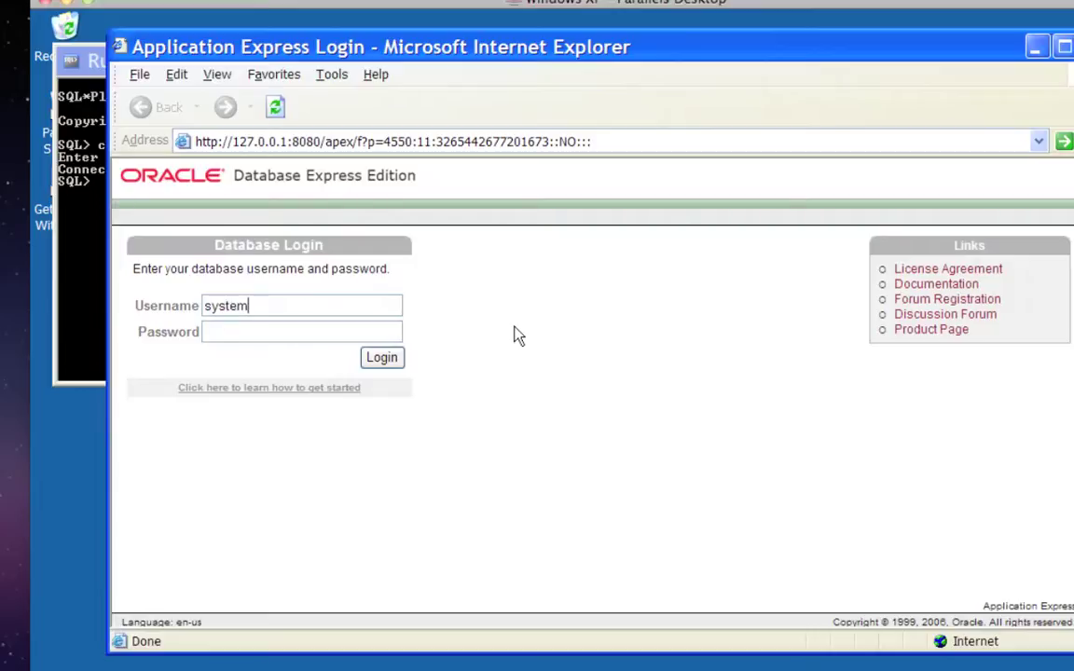
key("Tab")
left_click(382, 358)
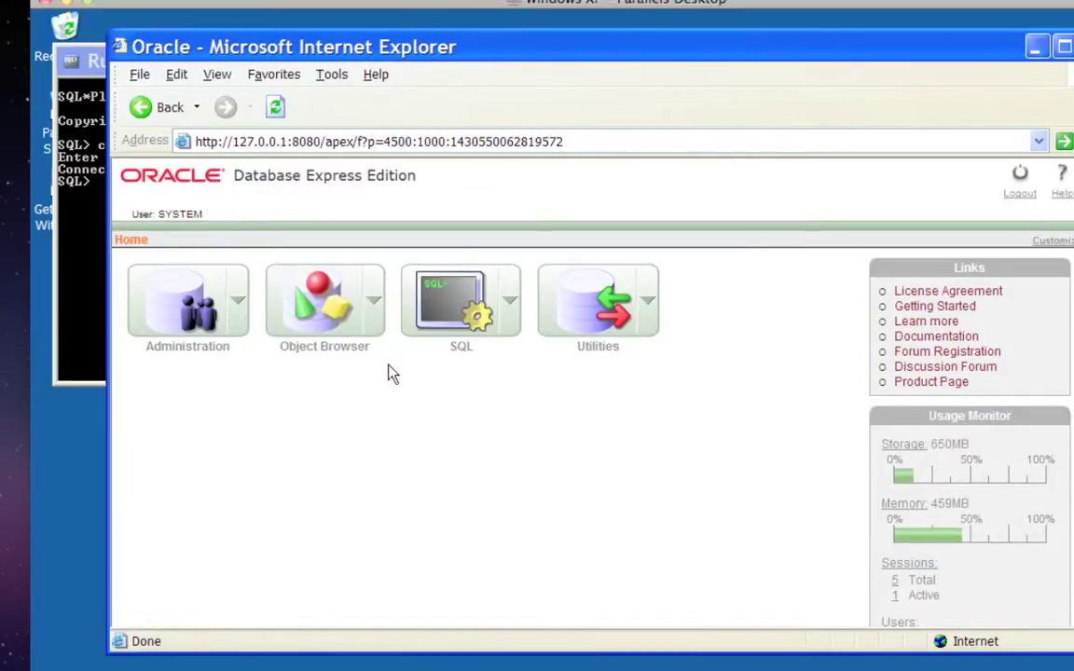
- End the SQL*Plus session with exit
mouse_move(499, 48)
left_mouse_down()
mouse_move(439, 47)
mouse_move(520, 48)
left_mouse_up()
left_click(105, 249)
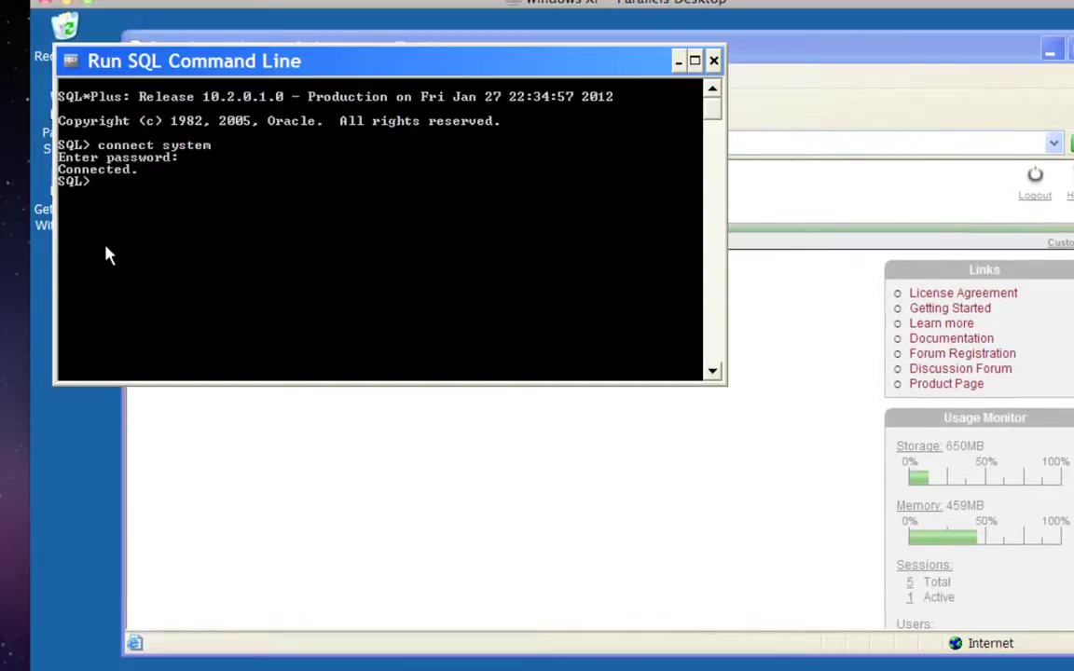
type("exit")
key("Return")
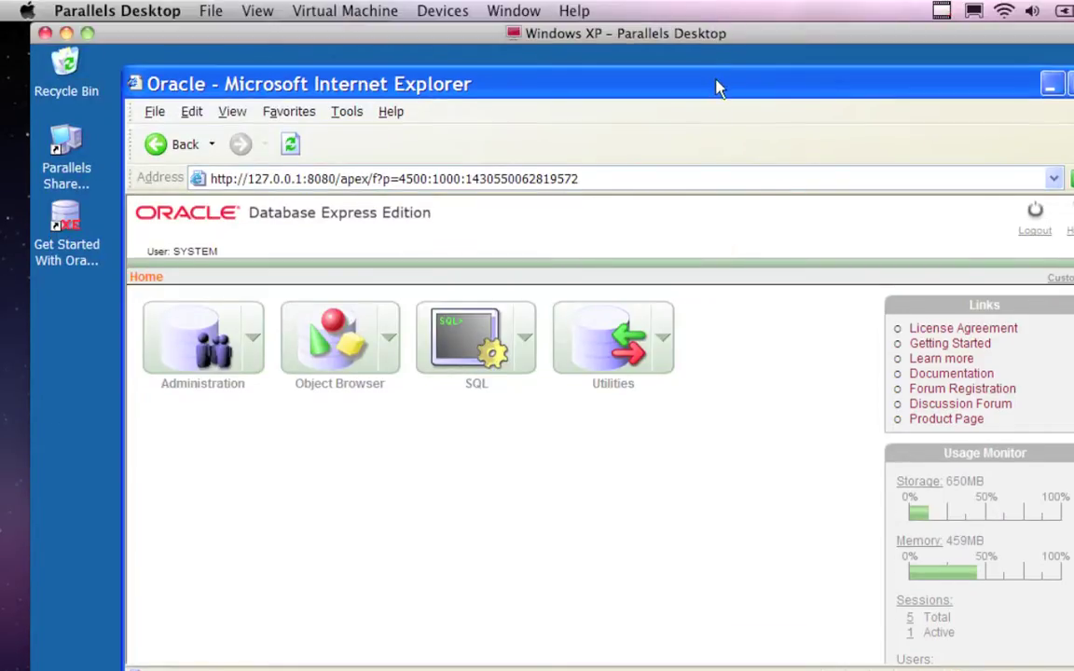
- Reposition and resize the browser window, then close Internet Explorer
left_click_drag(717, 88, 678, 78)
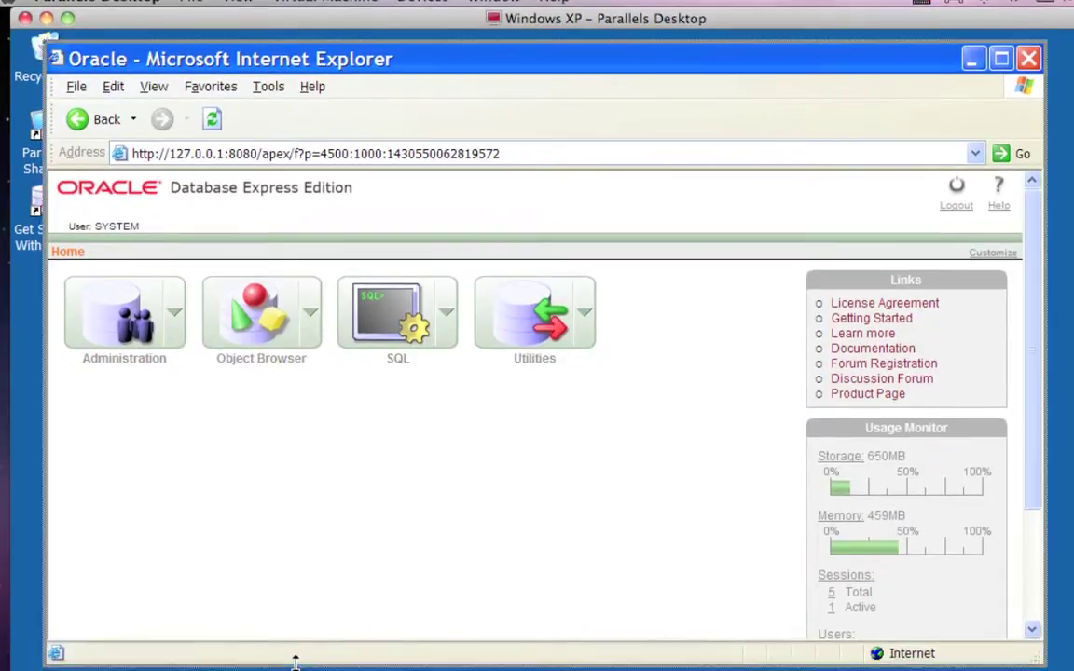
left_click_drag(294, 663, 283, 592)
left_click_drag(518, 78, 516, 97)
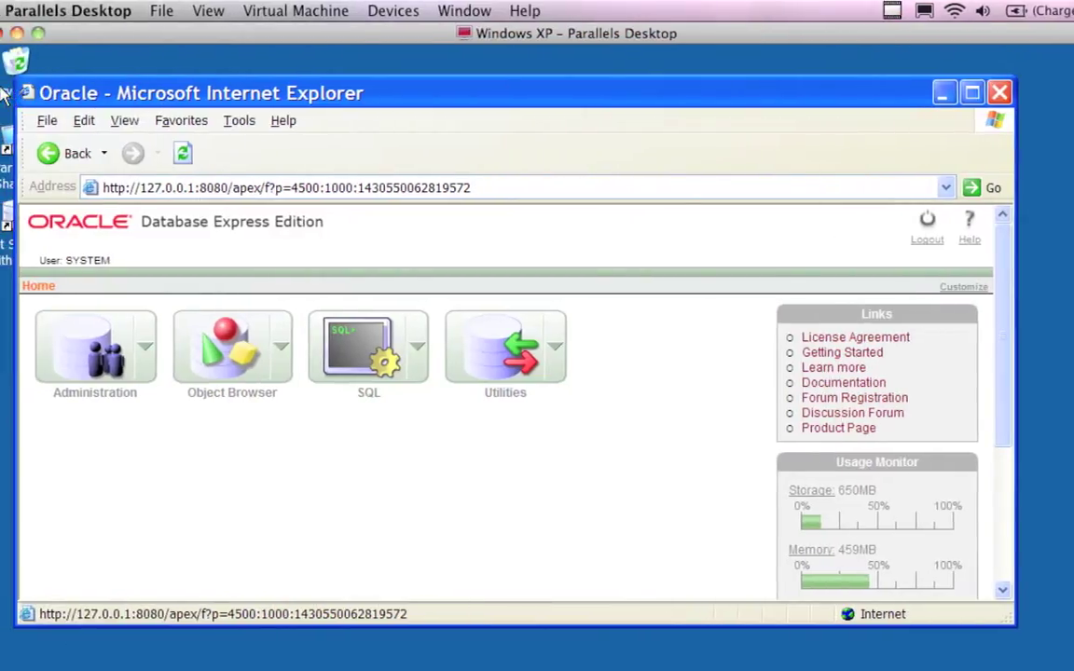
left_click(998, 93)
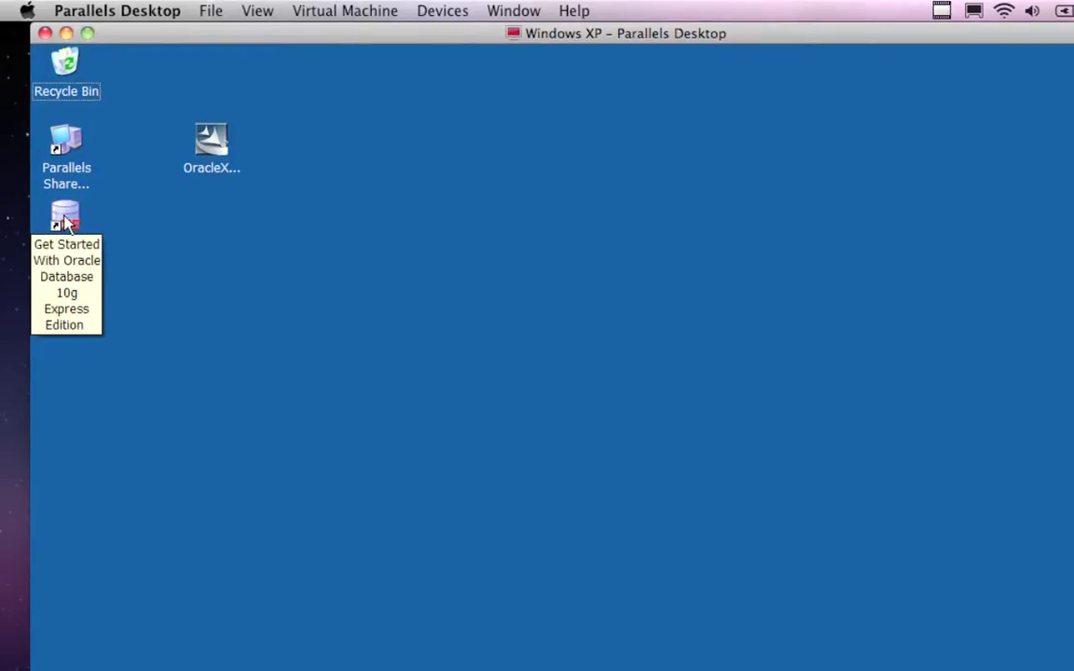
- Open the Getting Started Guide and jump to 'Unlocking the Sample User Account'
left_click(64, 220)
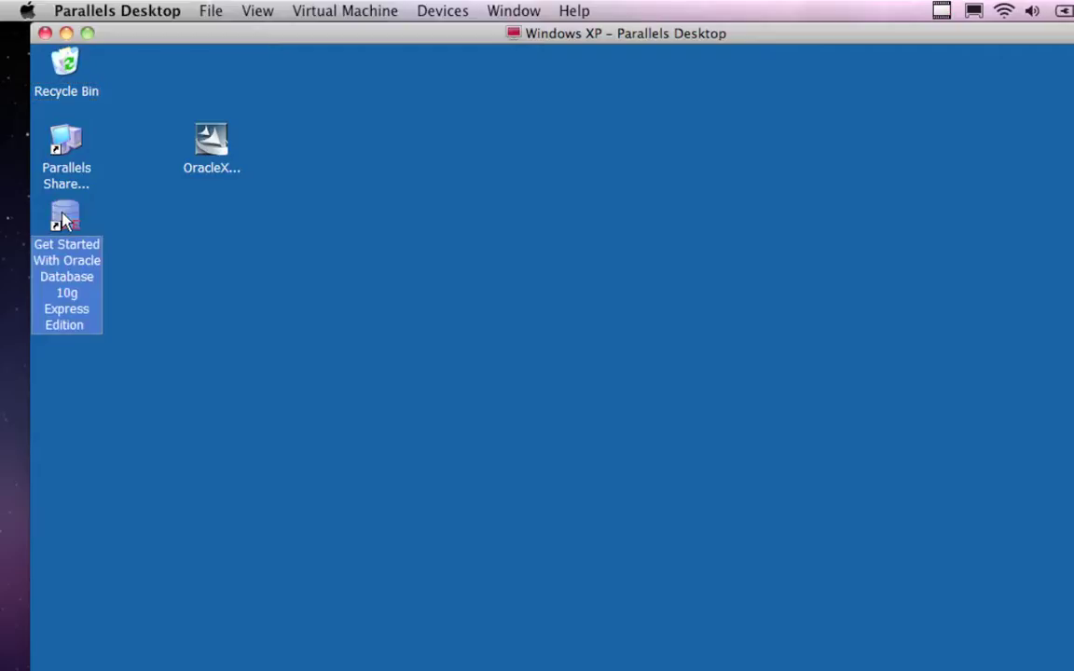
double_click(65, 220)
left_click_drag(377, 102, 363, 87)
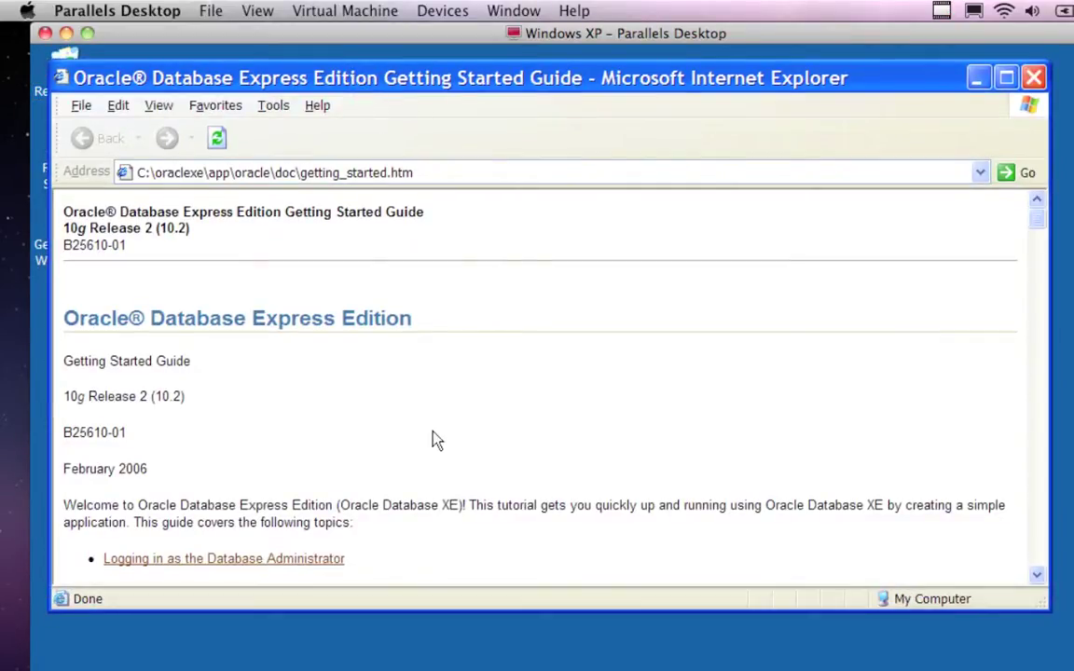
scroll(434, 439, "down", 5)
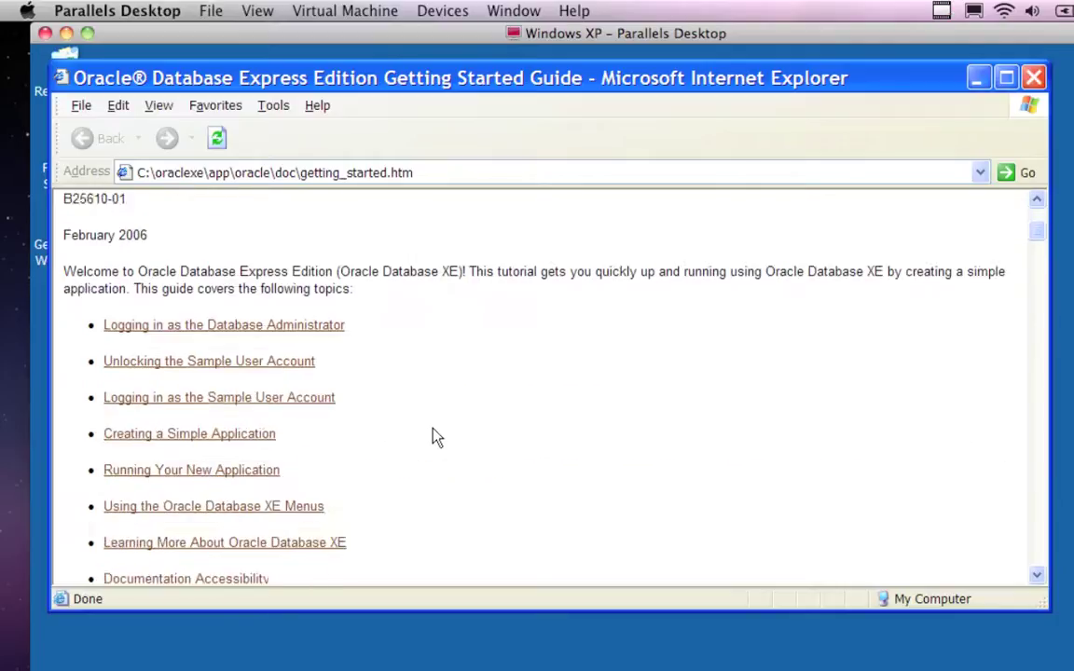
scroll(435, 438, "down", 1)
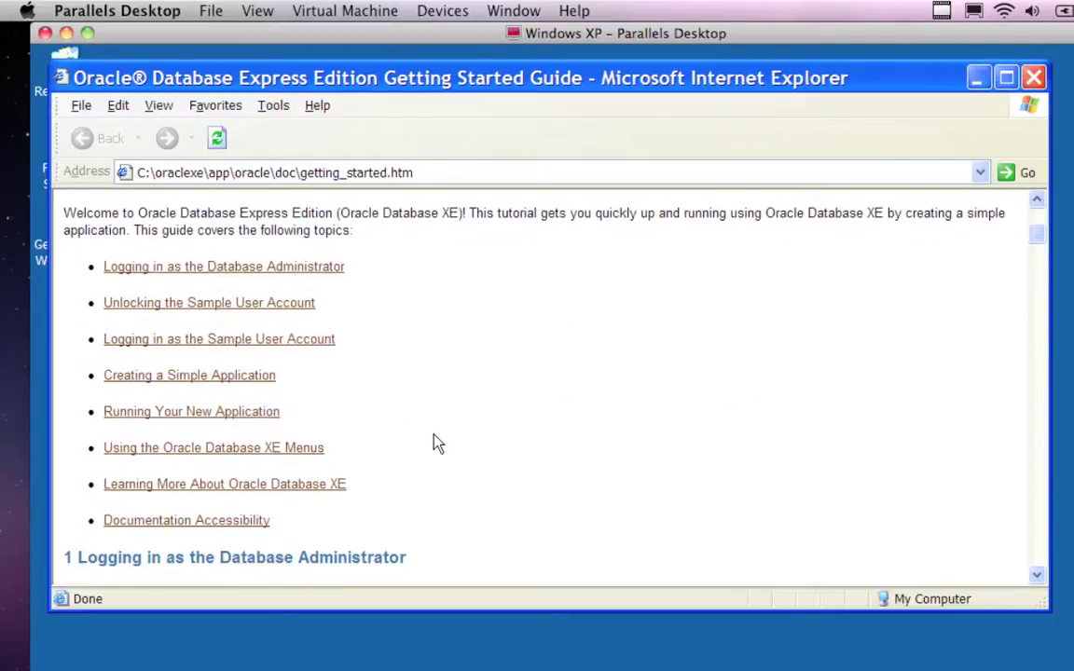
left_click(254, 304)
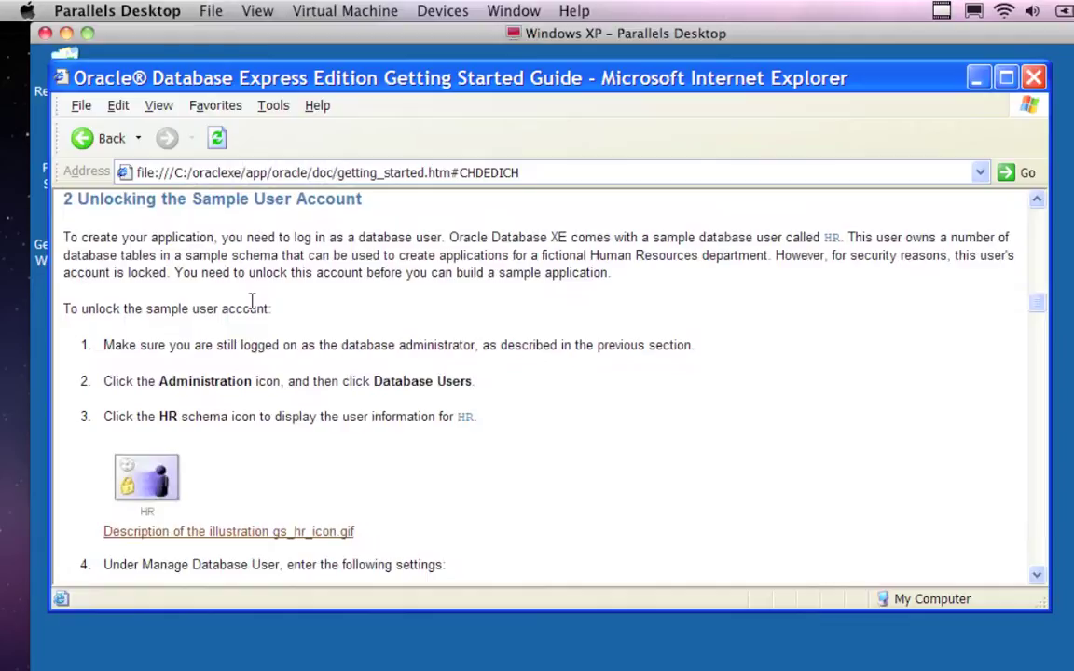
- Return to the top of the Getting Started Guide
scroll(252, 301, "down", 8)
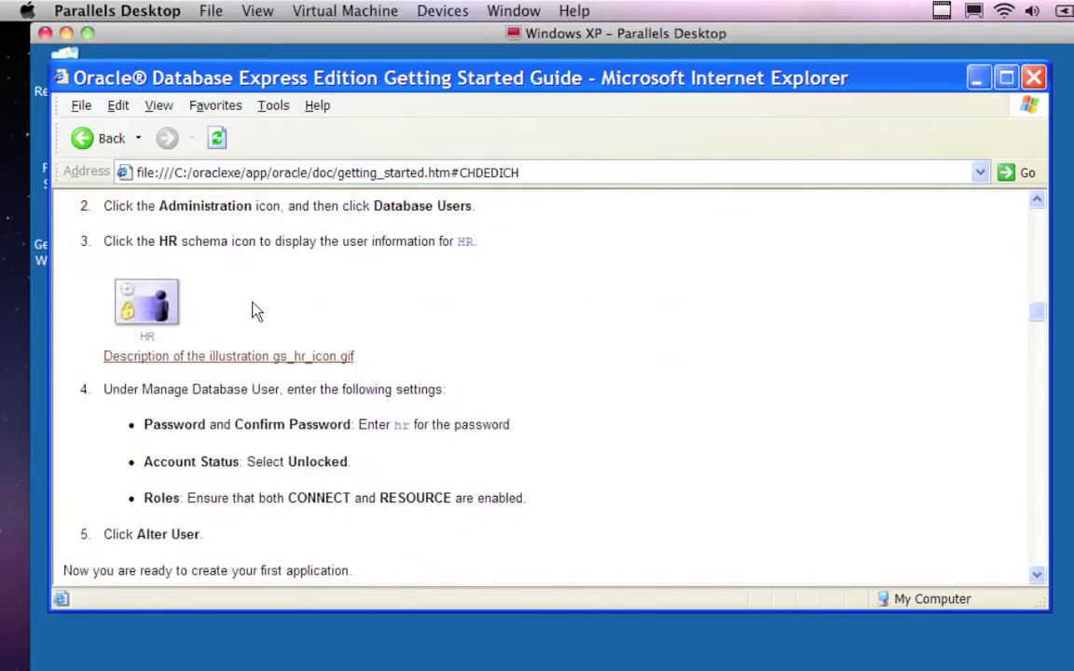
scroll(254, 304, "up", 6)
scroll(252, 301, "up", 4)
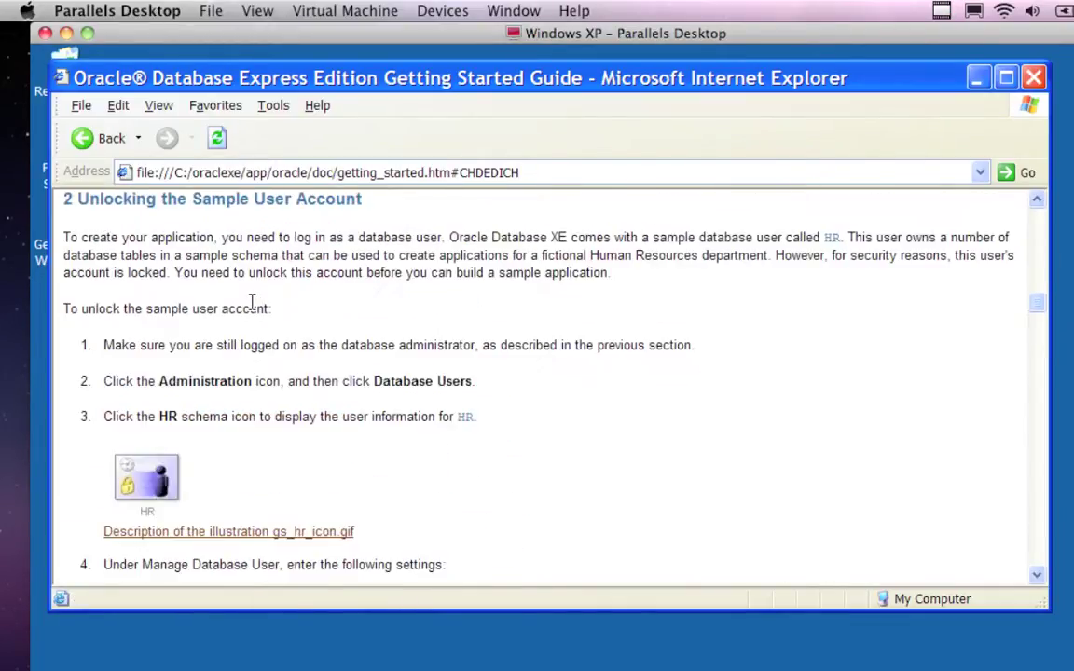
left_click(97, 141)
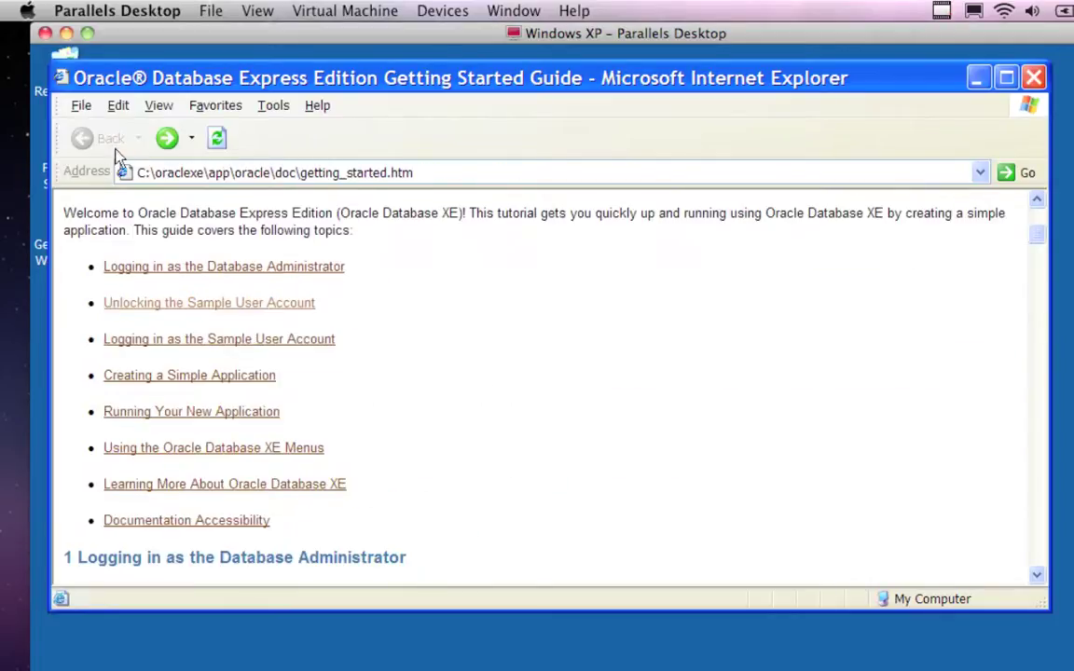
- Jump to the unlocking section again and select the user name HR
scroll(485, 386, "up", 2)
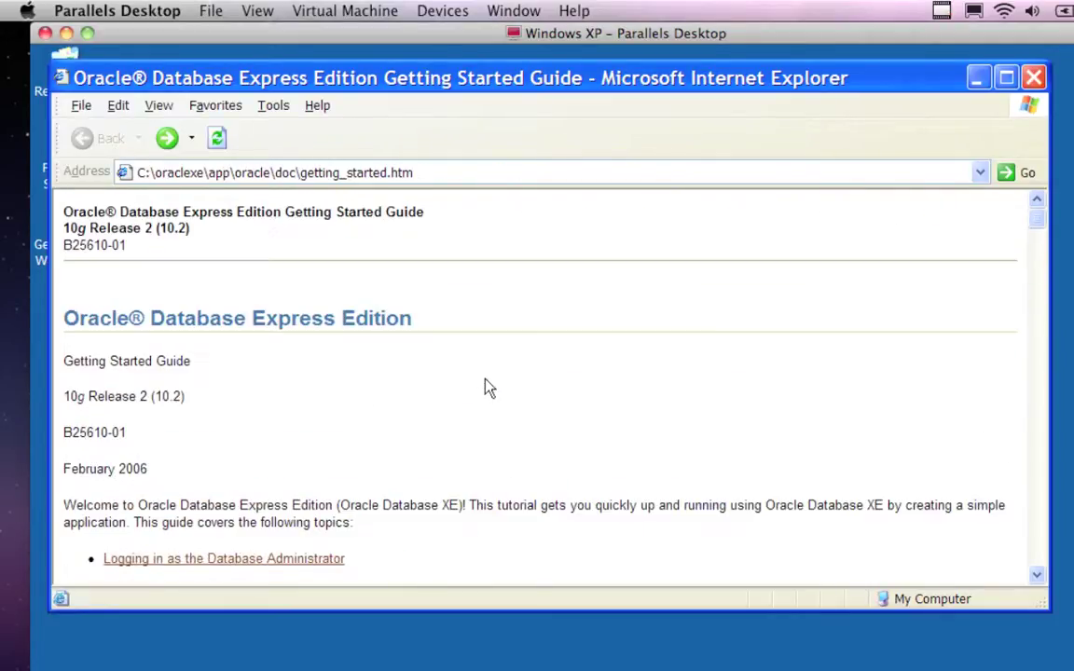
scroll(488, 386, "down", 4)
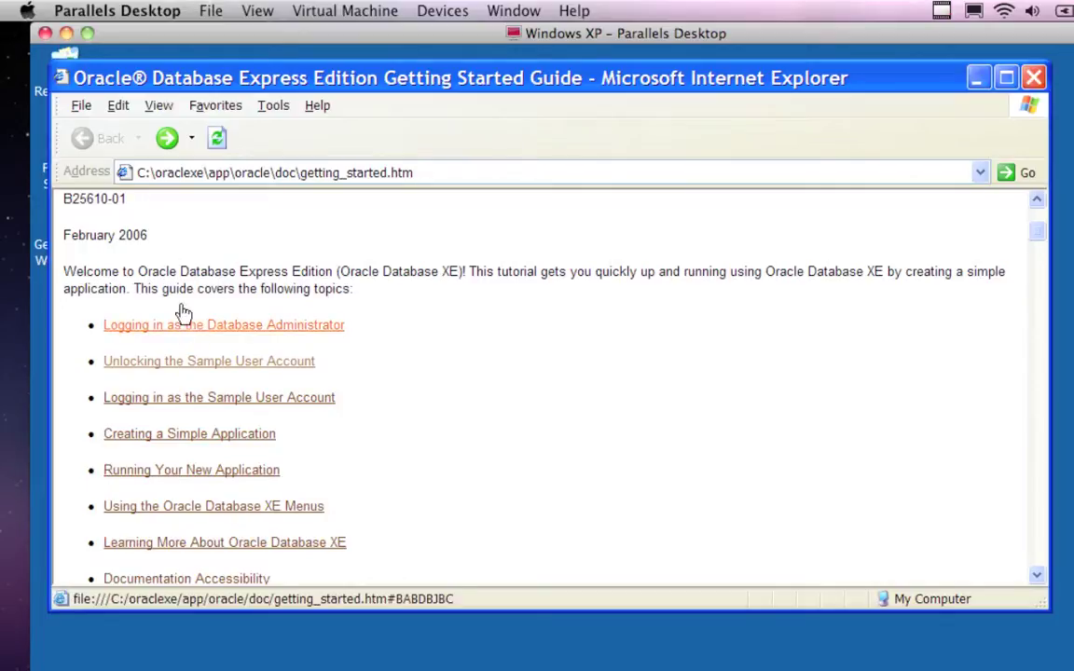
left_click(214, 364)
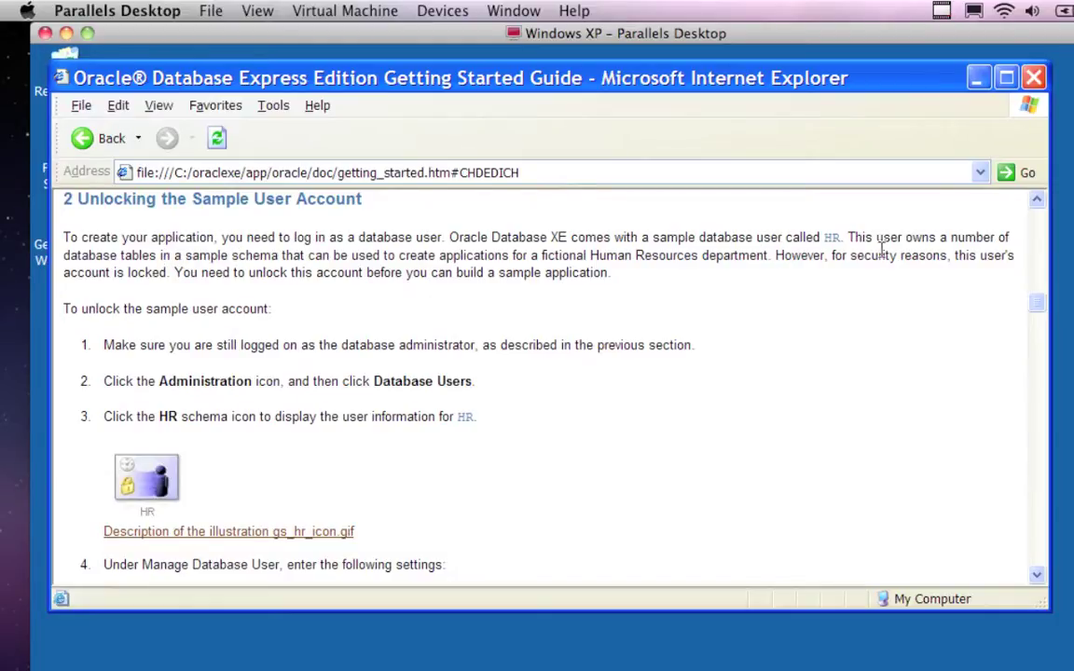
double_click(832, 238)
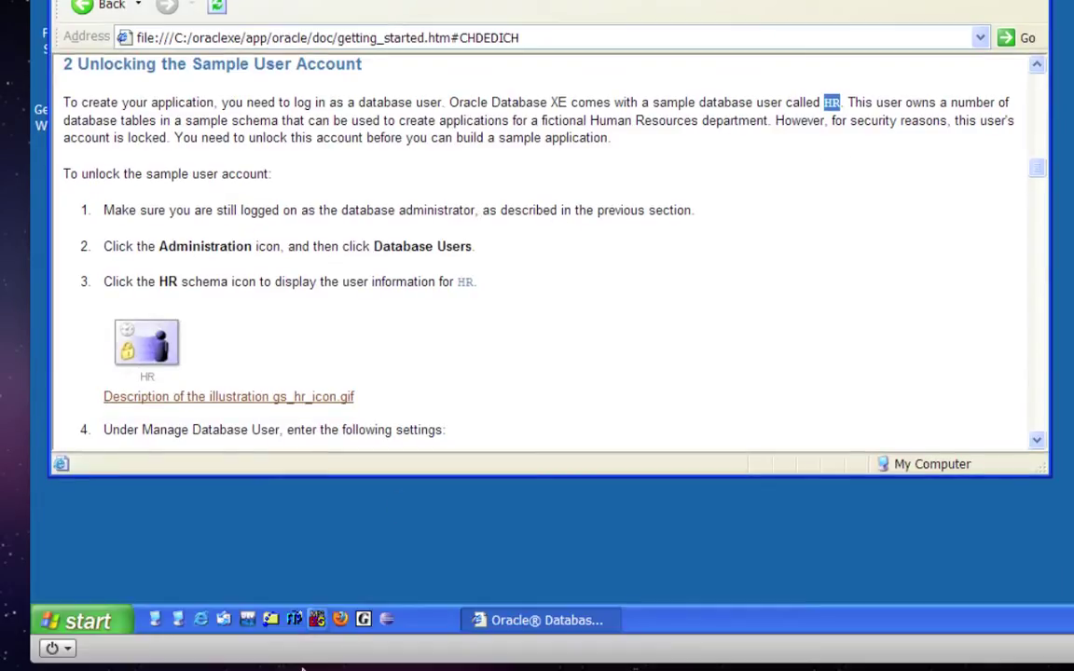
- Open the database home page and log in as system with the administrator password
left_click(67, 670)
mouse_move(63, 482)
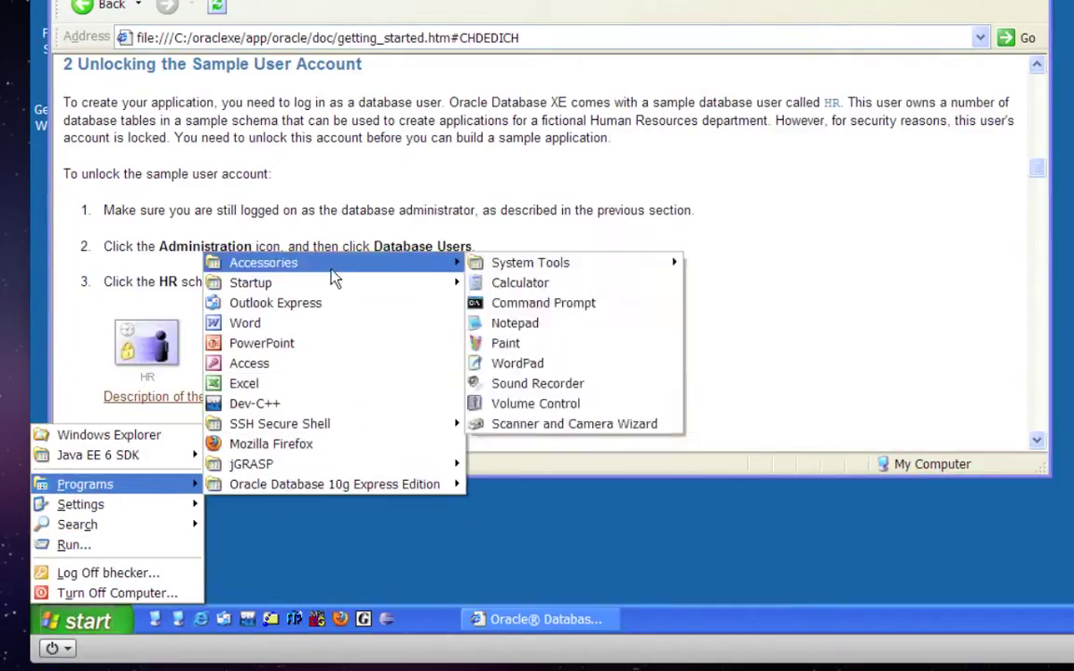
mouse_move(334, 490)
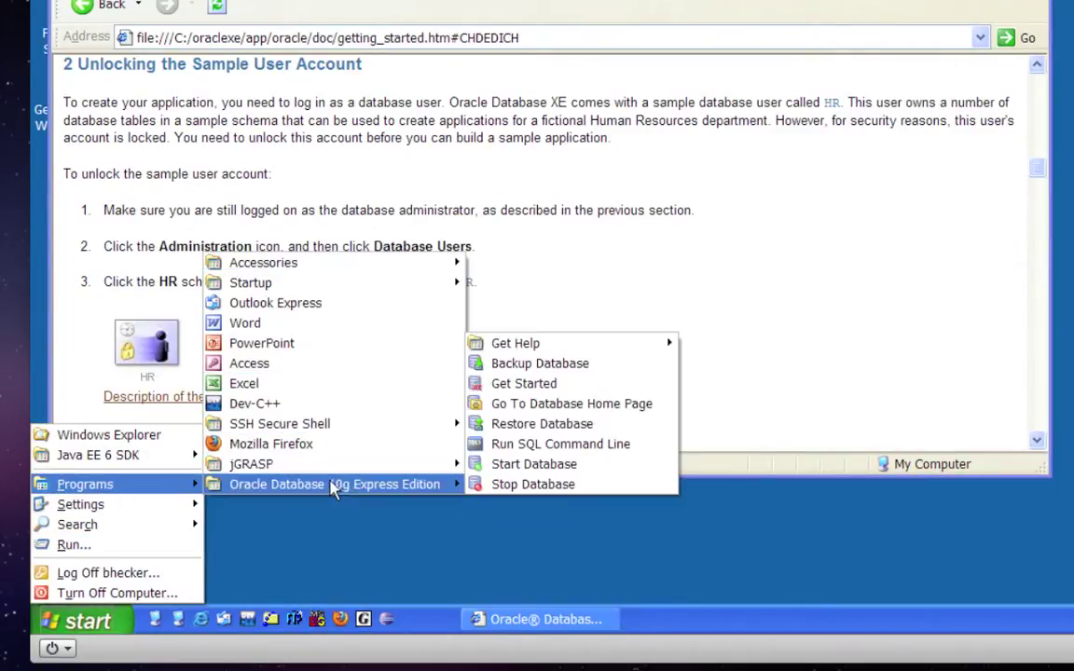
left_click(560, 411)
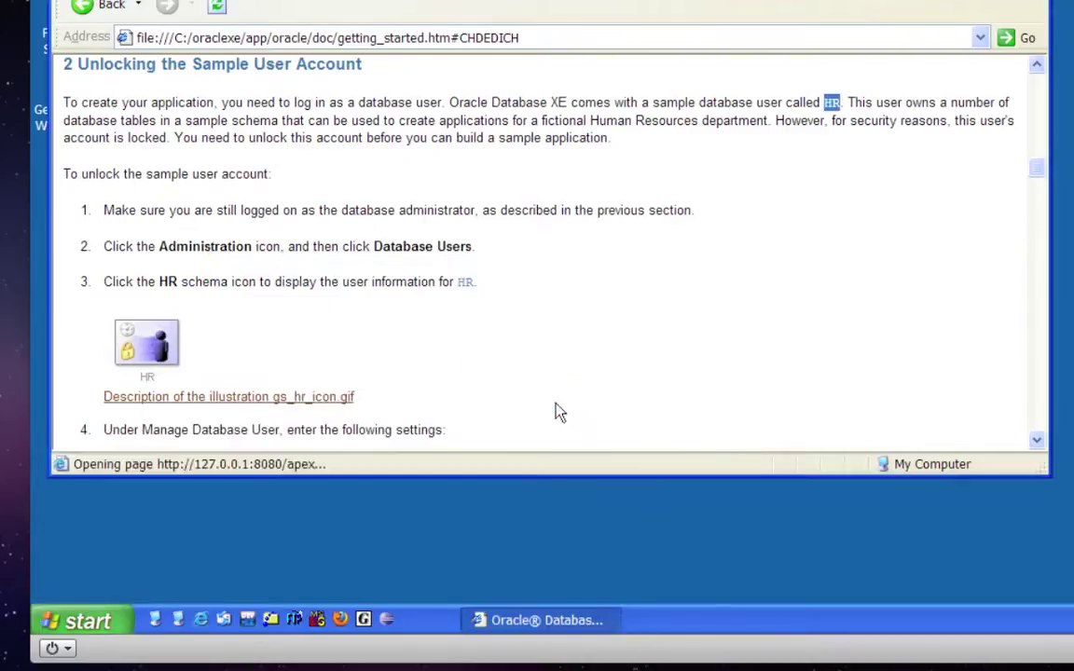
type("system")
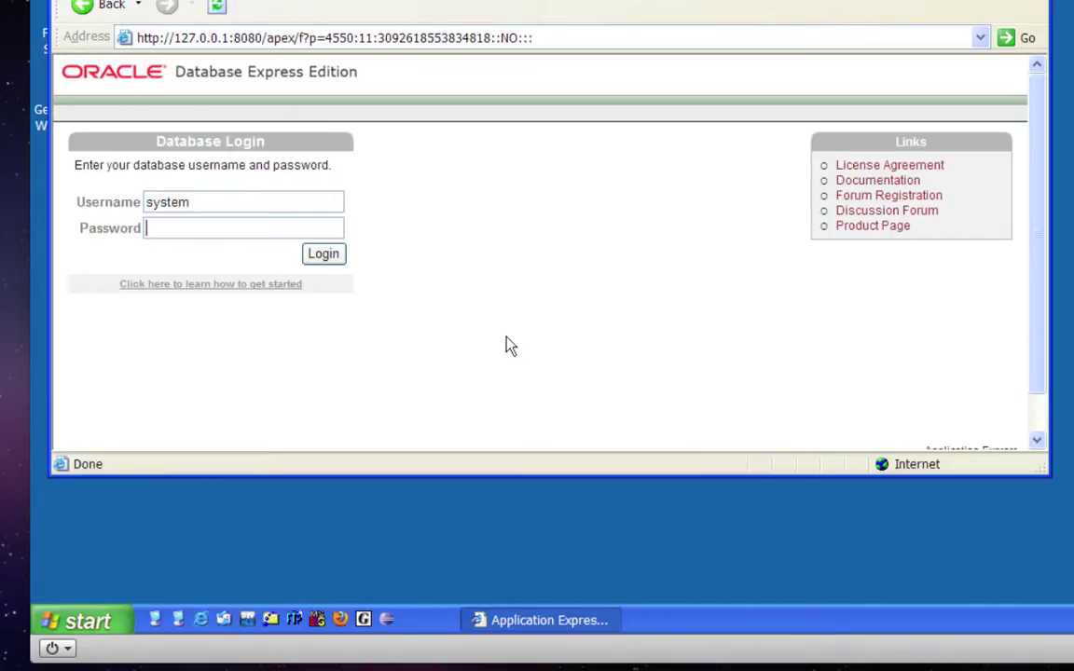
left_click(326, 255)
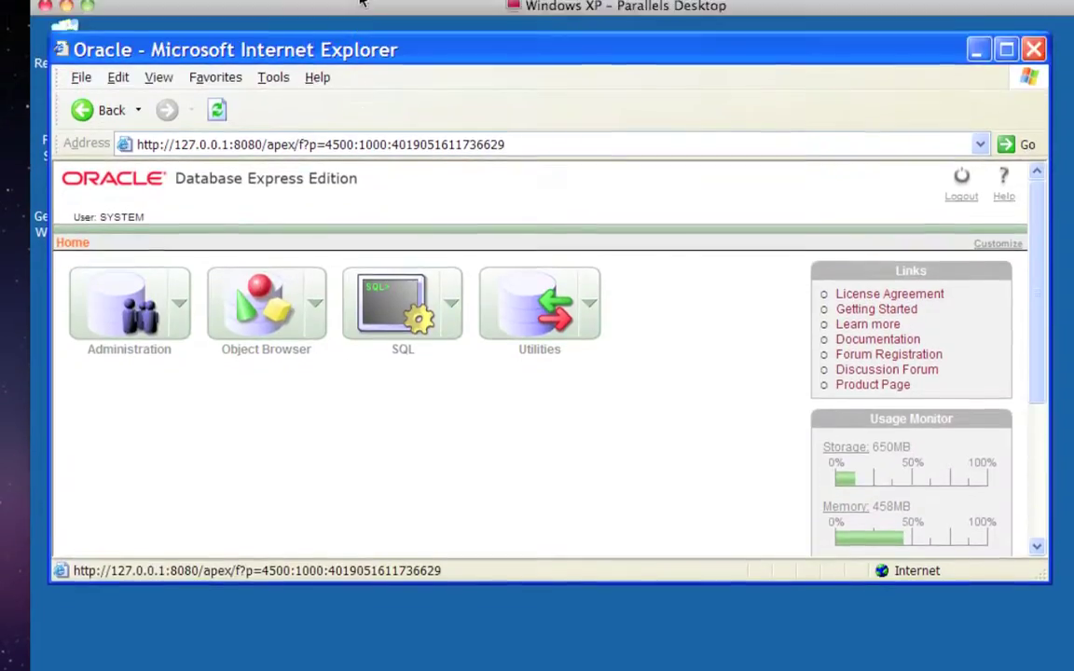
- Reopen the Getting Started Guide at 'Unlocking the Sample User Account'
mouse_move(366, 56)
left_mouse_down()
mouse_move(398, 89)
mouse_move(375, 110)
mouse_move(369, 50)
left_mouse_up()
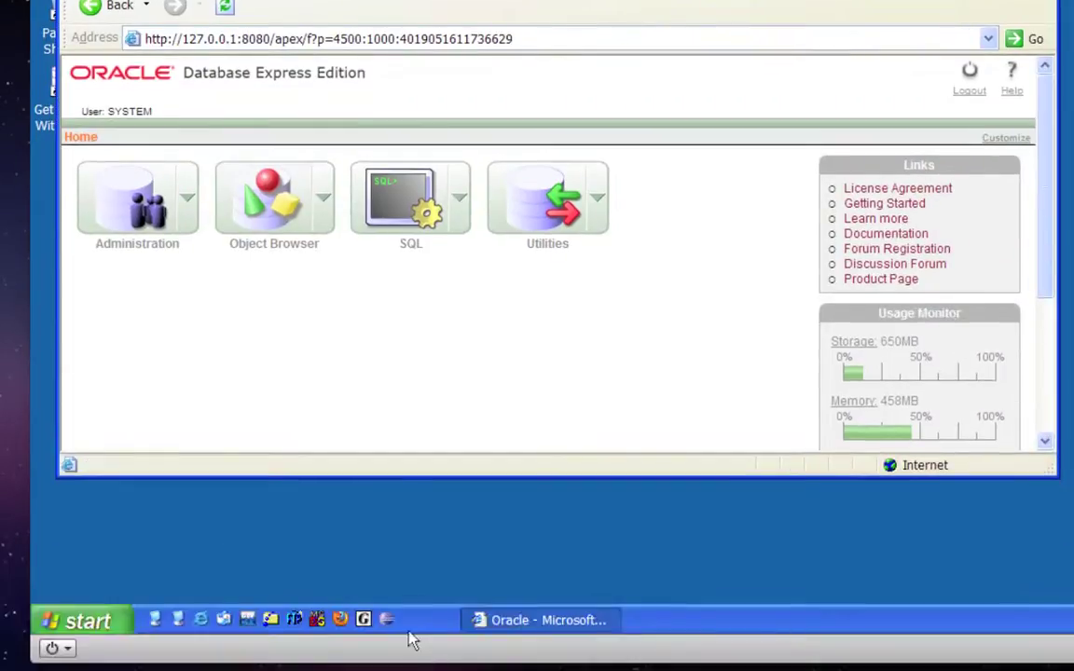
double_click(42, 116)
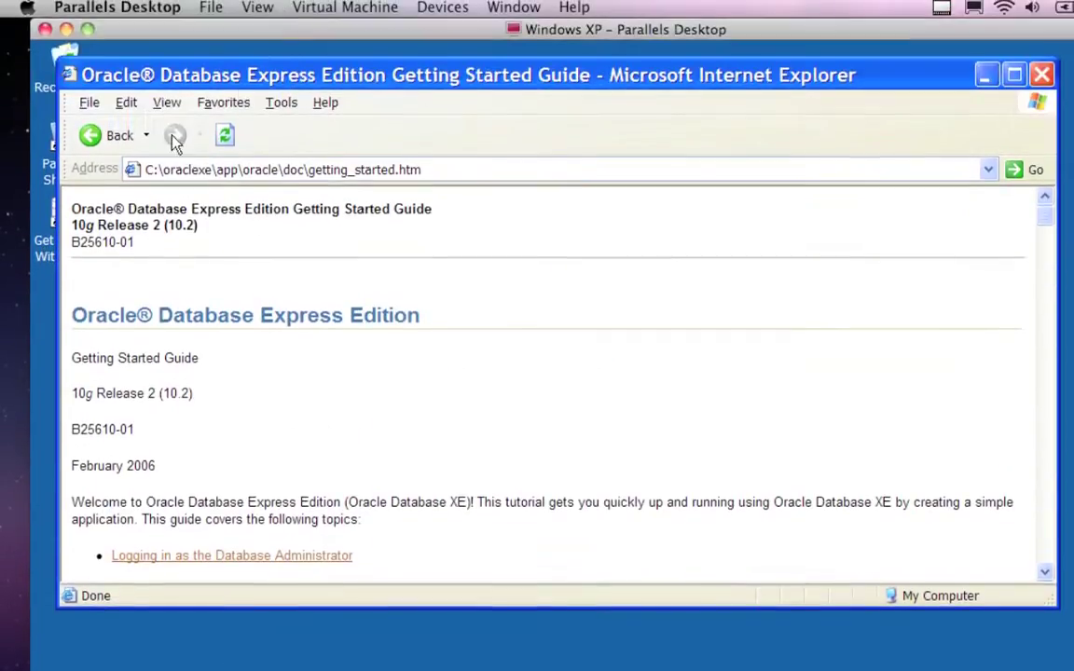
left_click(117, 140)
left_click(177, 140)
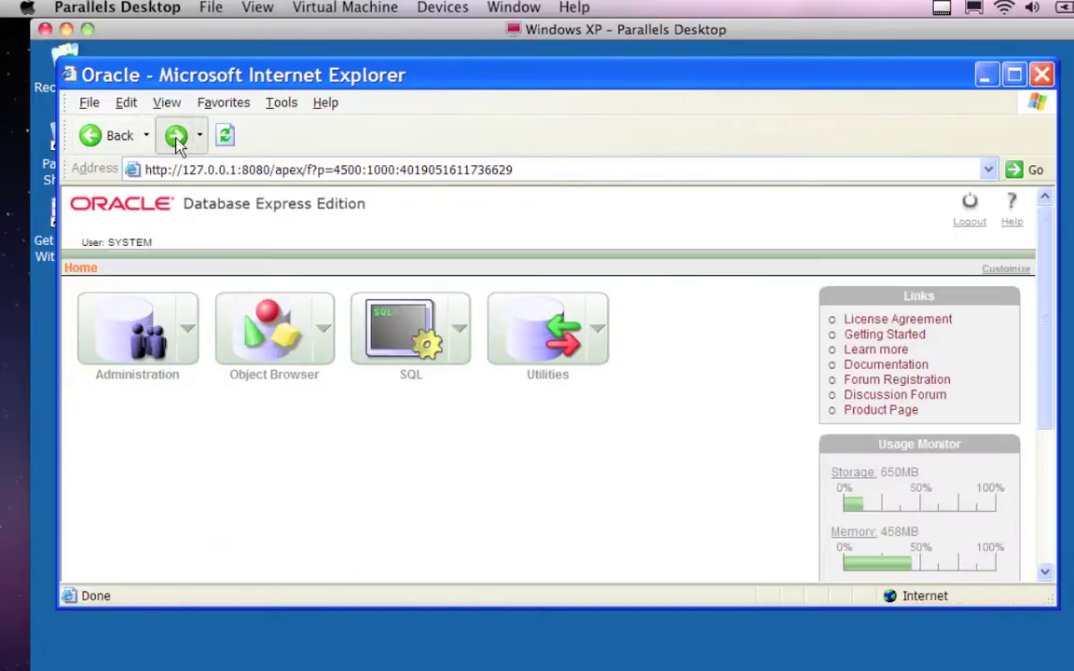
scroll(294, 433, "down", 4)
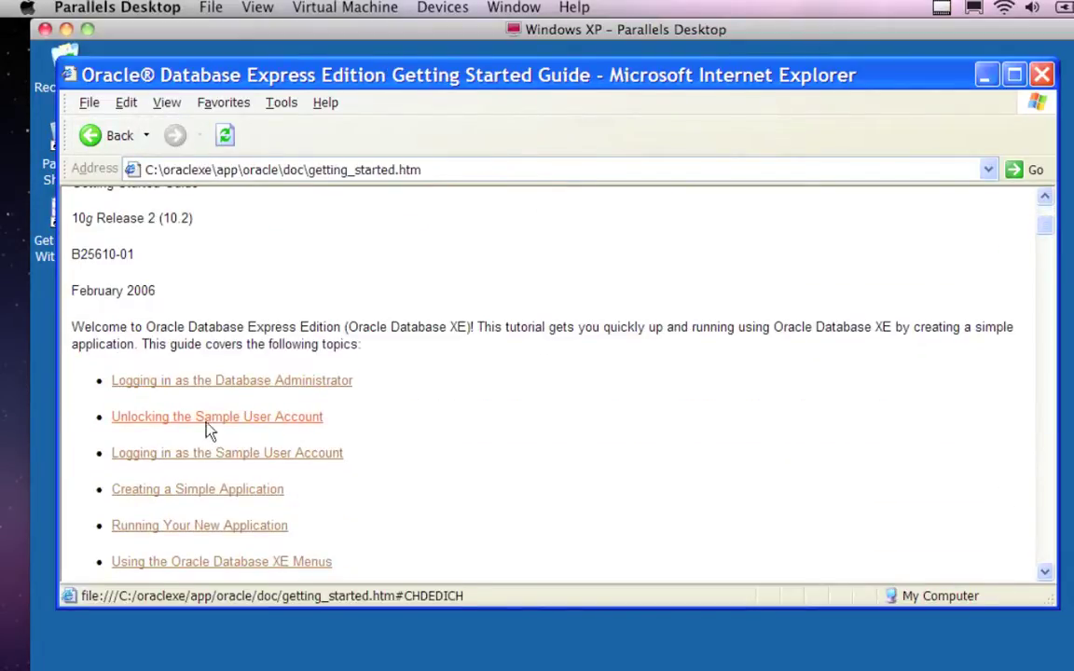
left_click(205, 419)
scroll(364, 378, "down", 1)
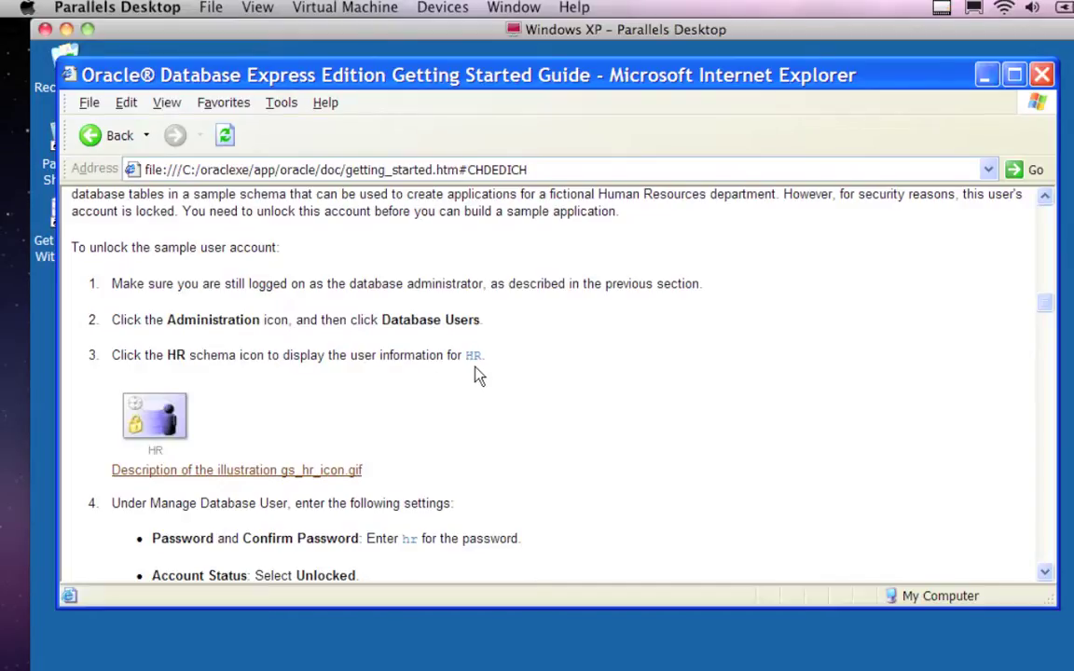
- Scroll through the unlocking steps and go back to the guide's list of topics
scroll(479, 378, "down", 2)
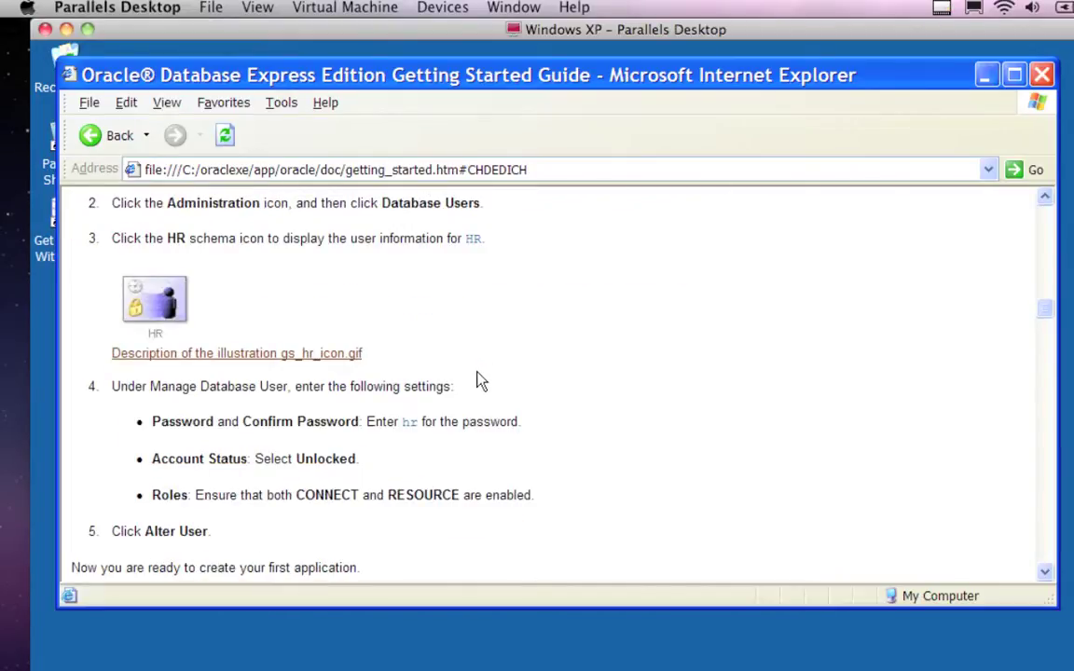
scroll(480, 378, "up", 1)
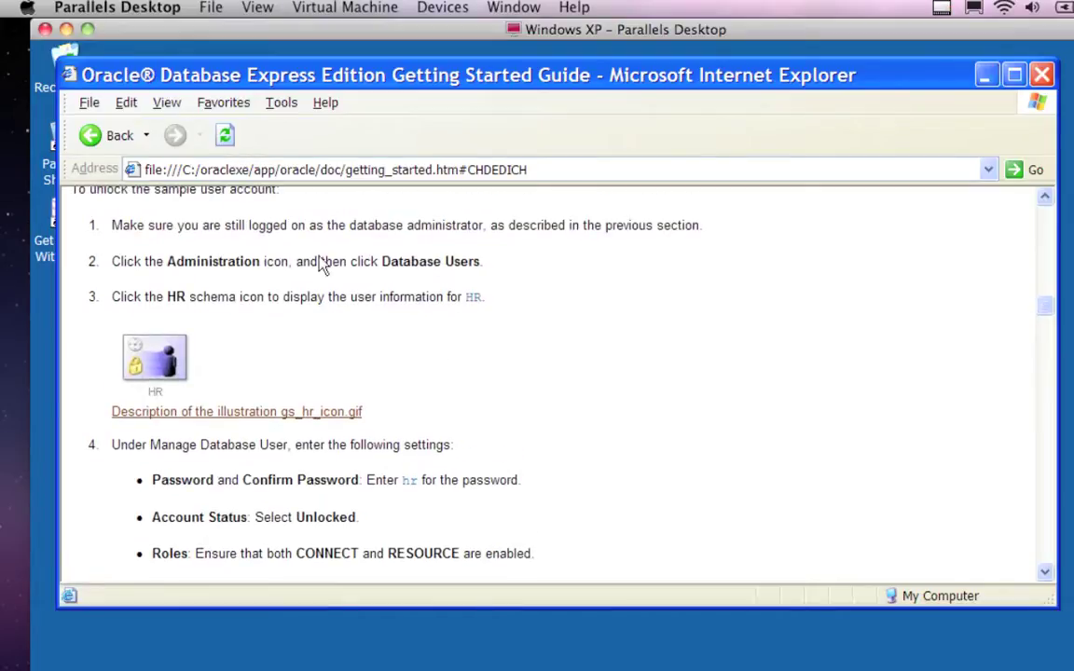
left_click(124, 137)
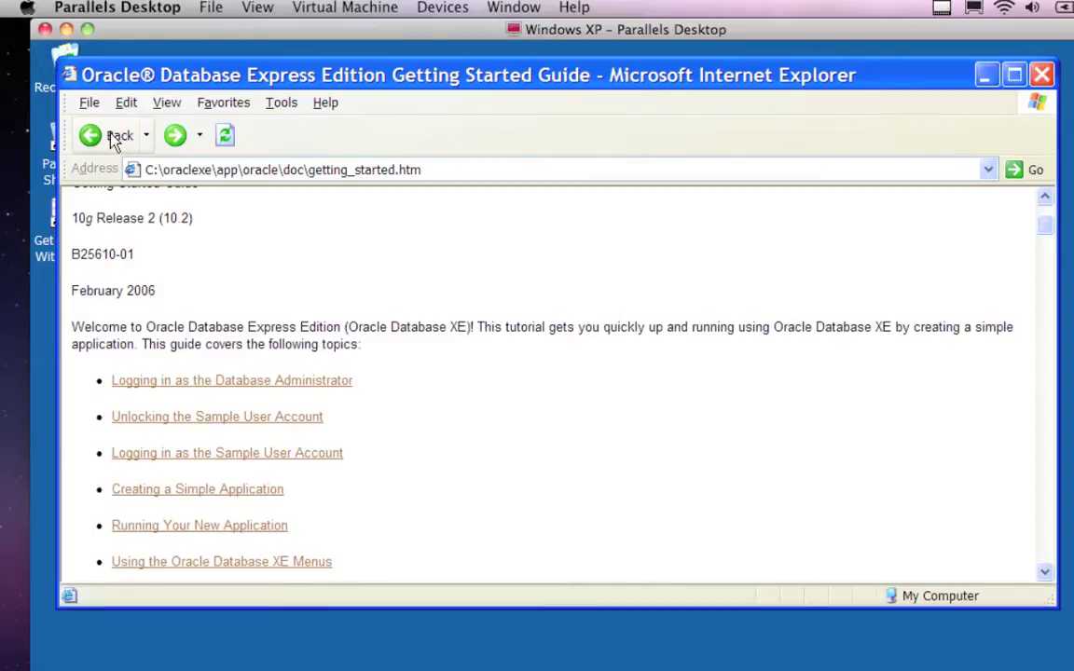
left_click(114, 140)
- Go to Administration > Database Users and open the HR user's page
left_click(154, 336)
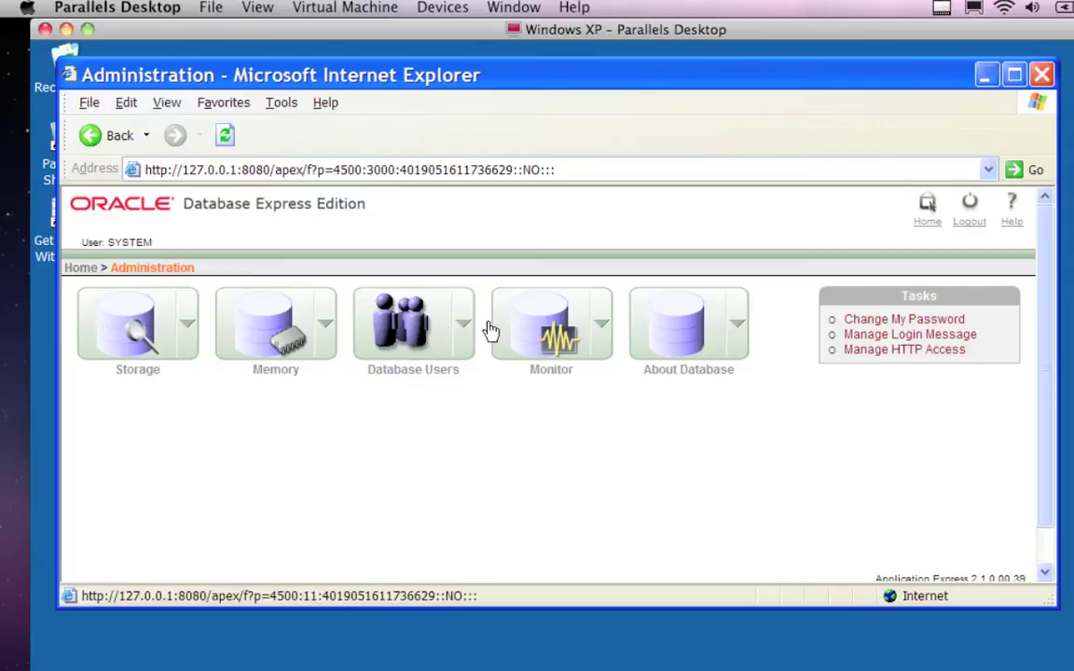
left_click(385, 299)
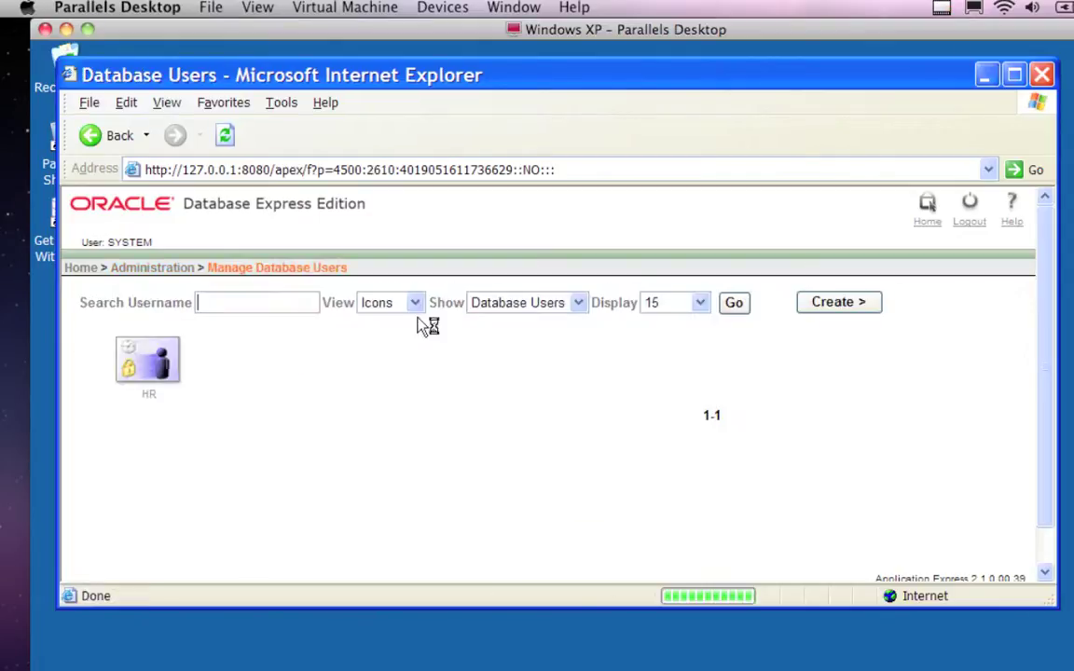
left_click(158, 362)
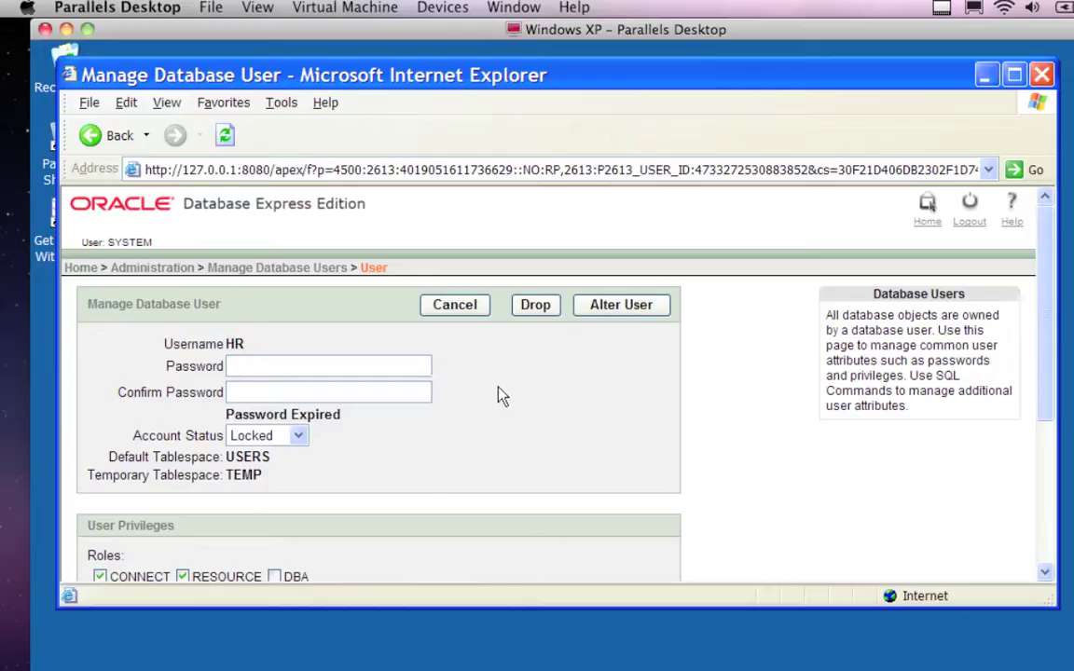
scroll(499, 403, "down", 2)
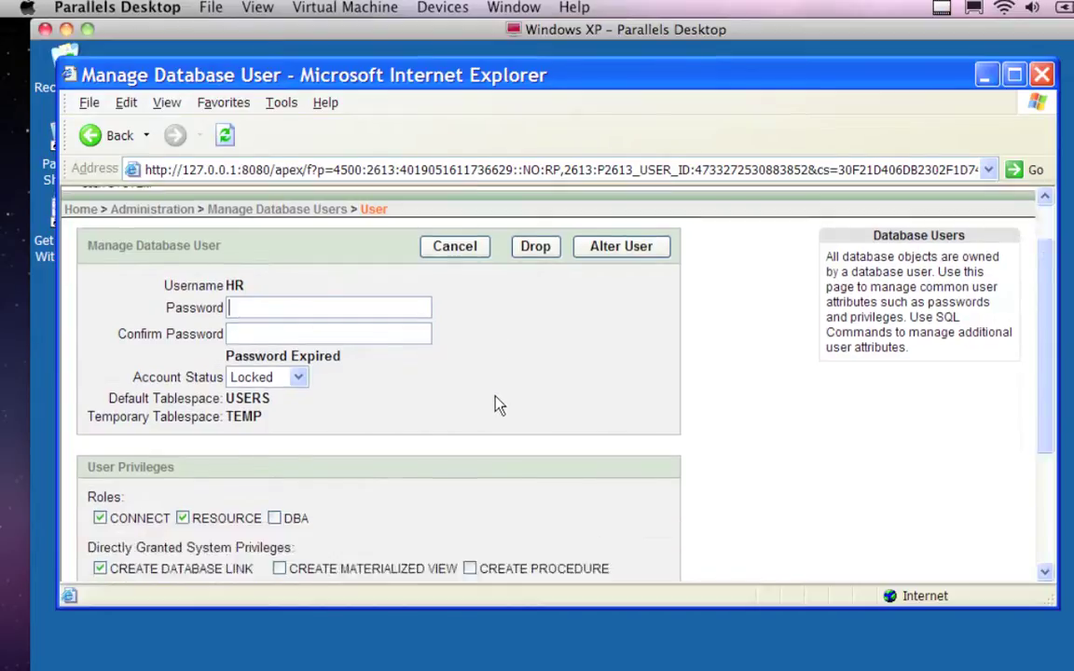
scroll(501, 403, "up", 1)
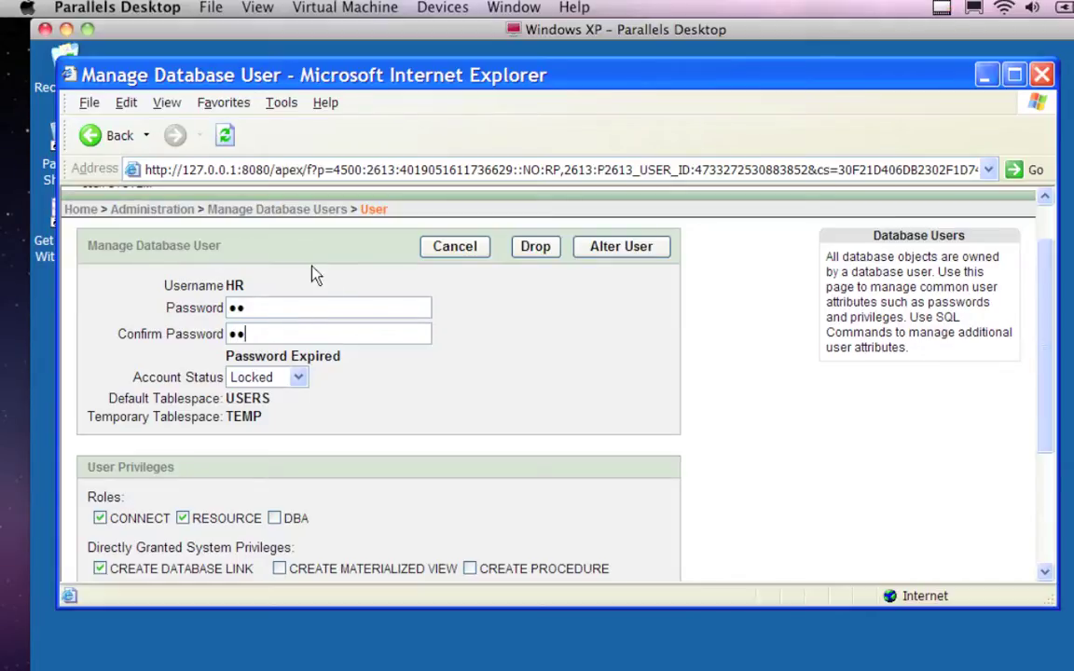
- Set HR's account status to Unlocked with a new password and click Alter User
left_click(298, 376)
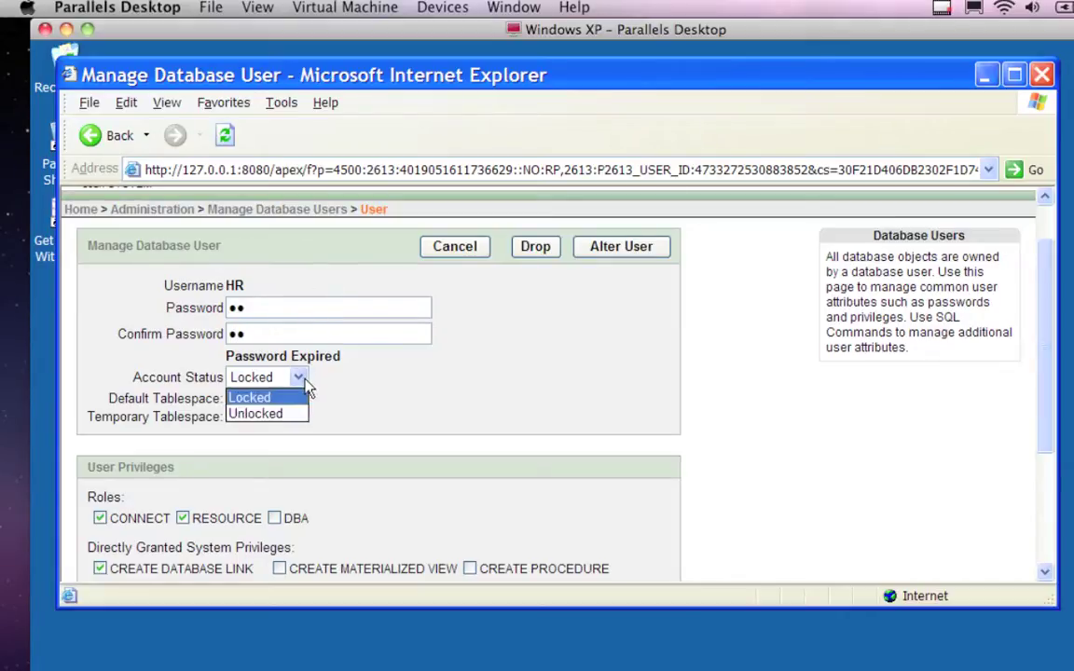
left_click(270, 414)
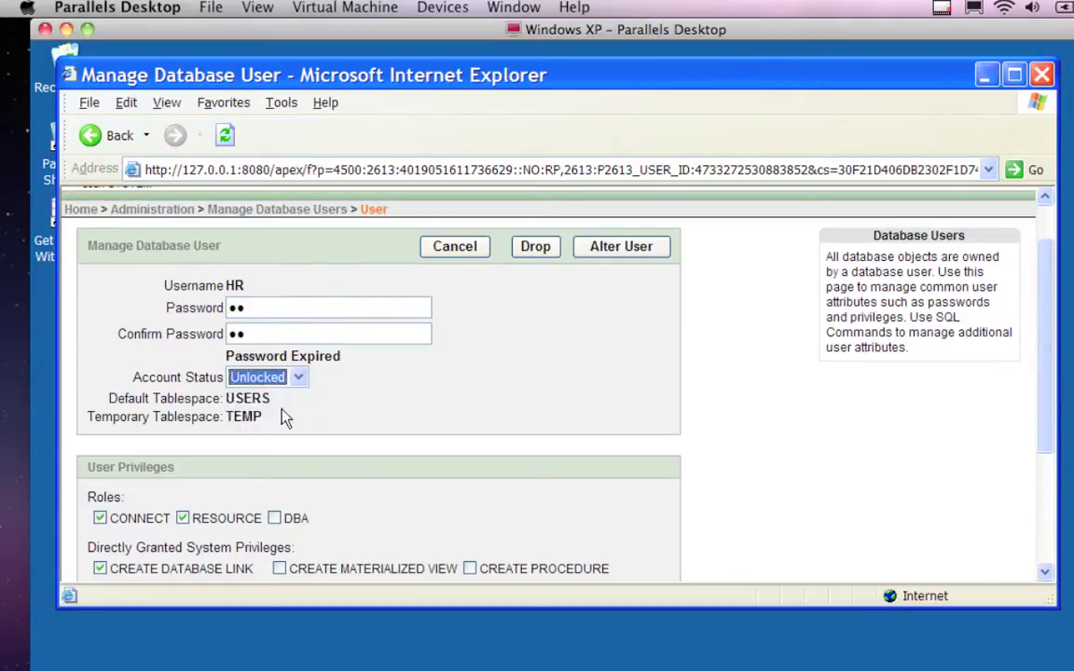
left_click(494, 376)
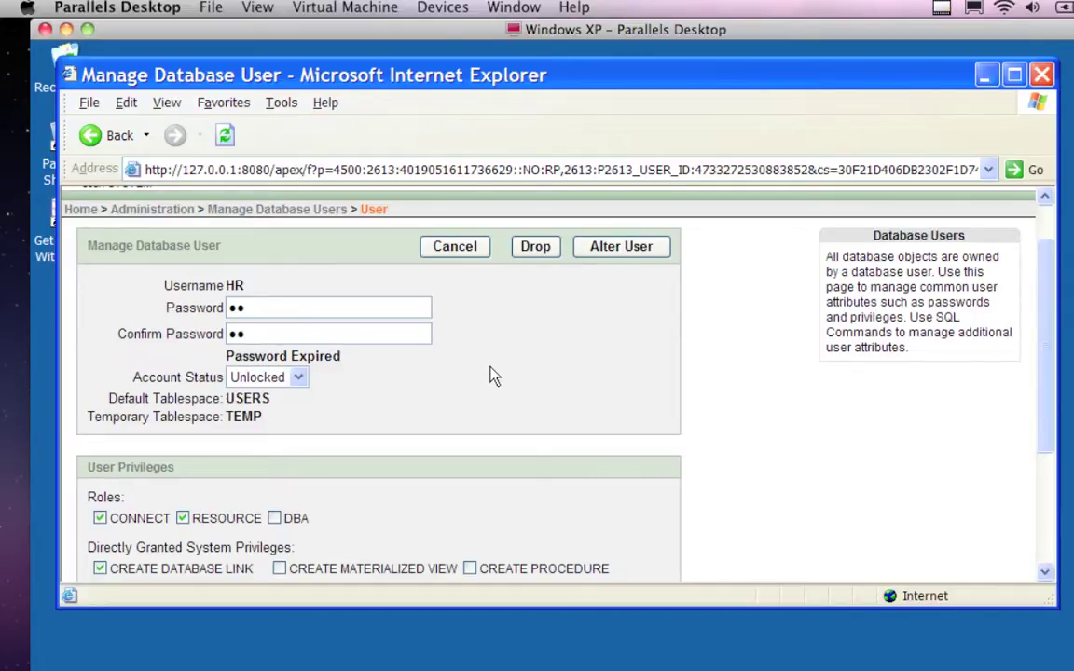
scroll(494, 376, "down", 3)
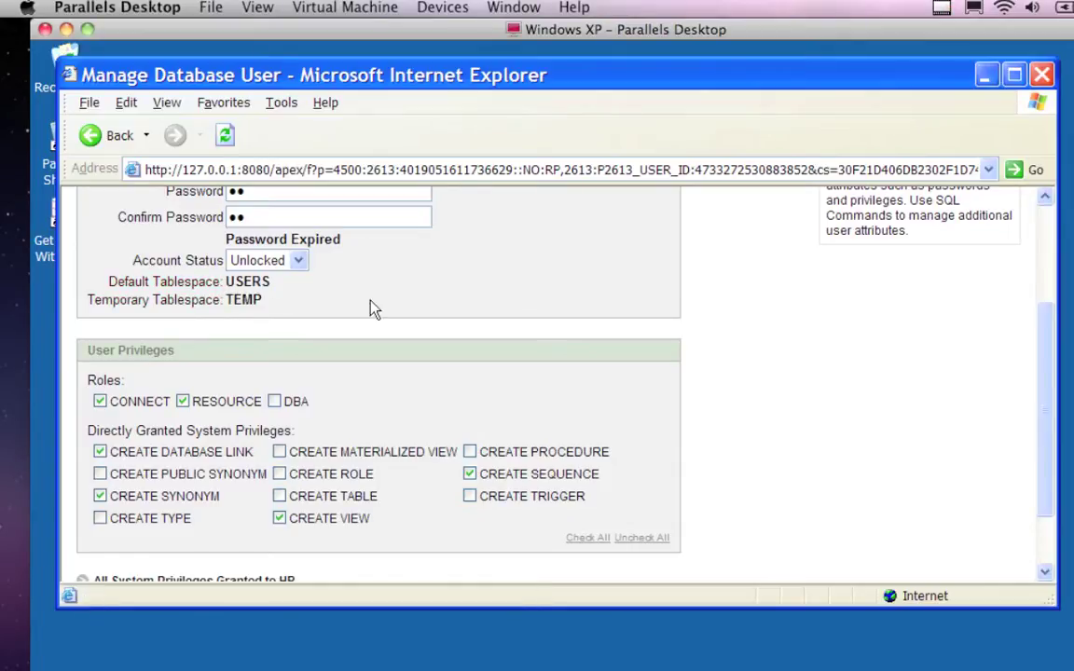
scroll(435, 305, "down", 3)
scroll(442, 308, "up", 4)
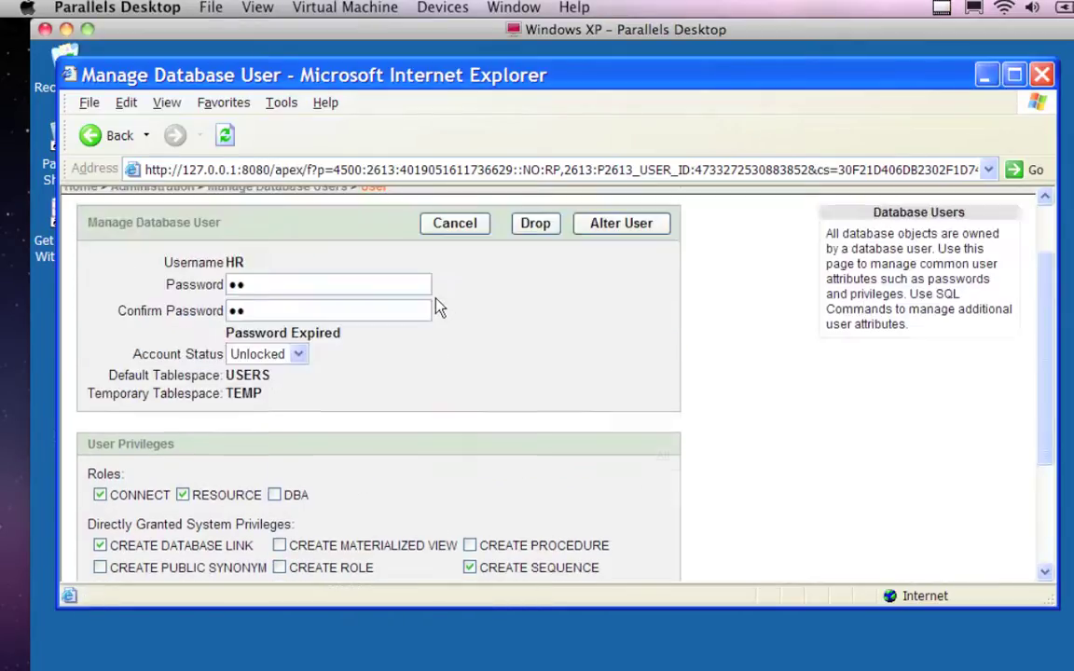
scroll(438, 308, "up", 2)
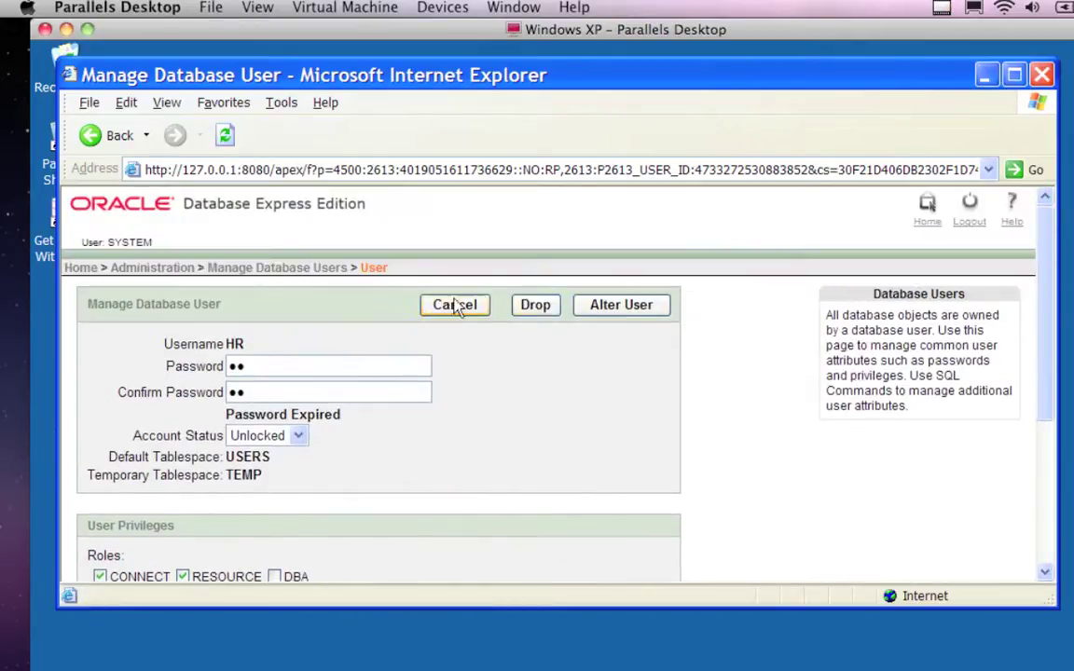
left_click(621, 306)
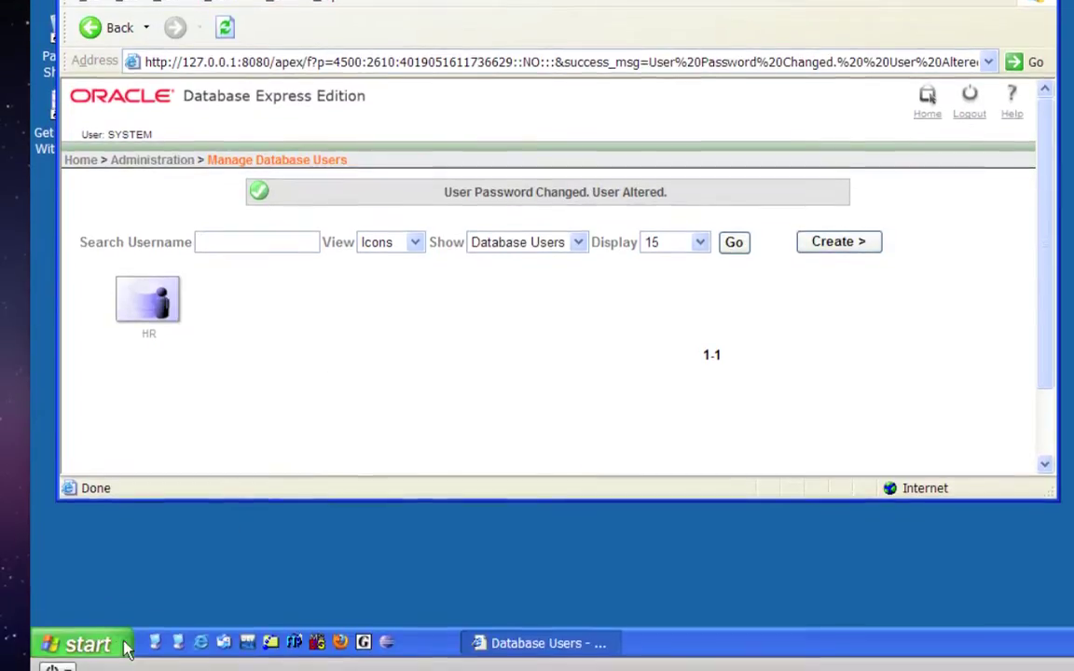
- Launch Run SQL Command Line and connect as hr with the HR password
left_click(75, 643)
mouse_move(108, 511)
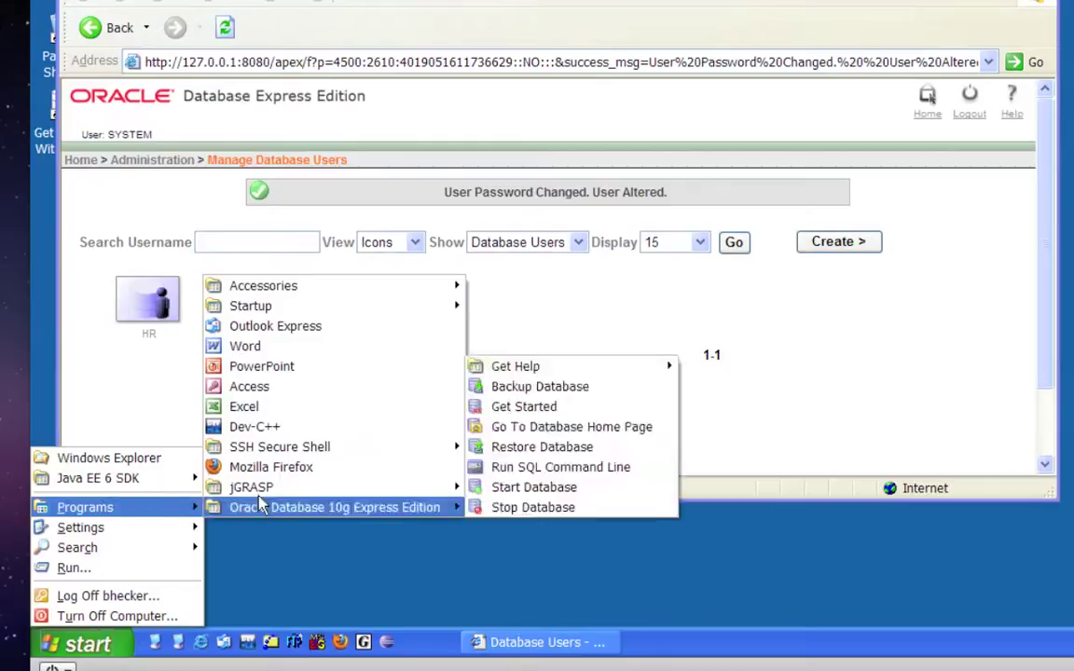
mouse_move(273, 513)
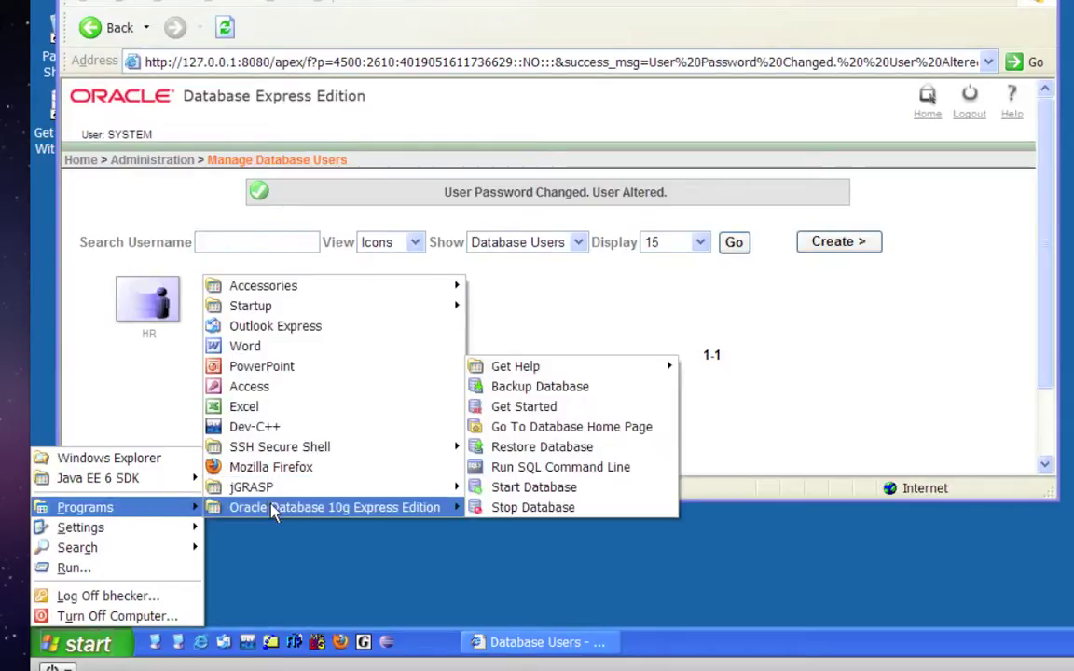
left_click(549, 471)
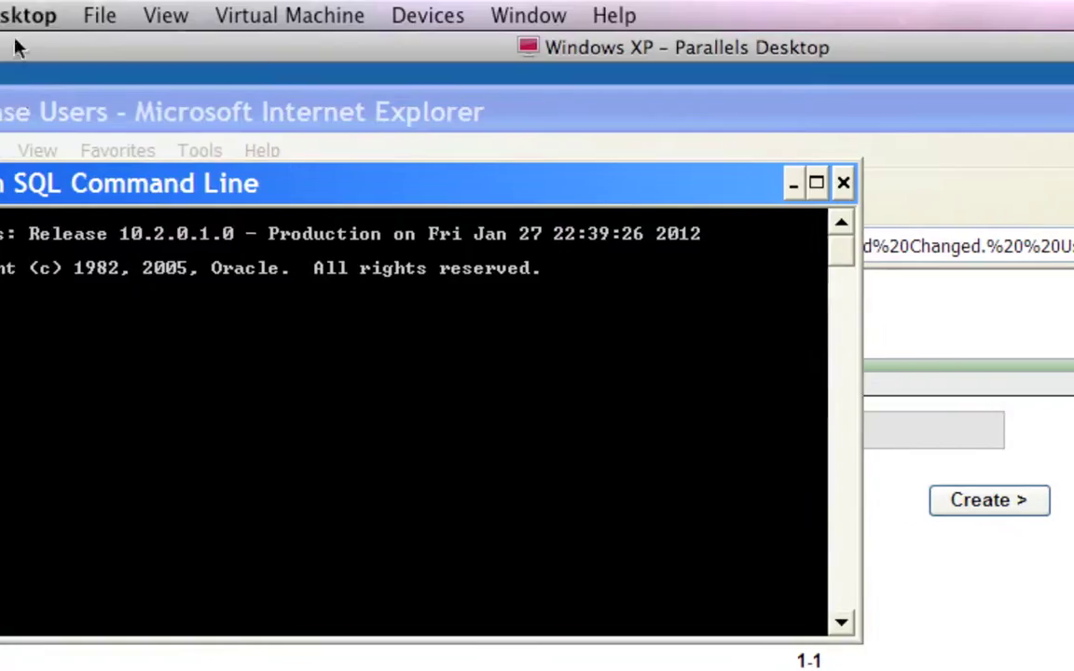
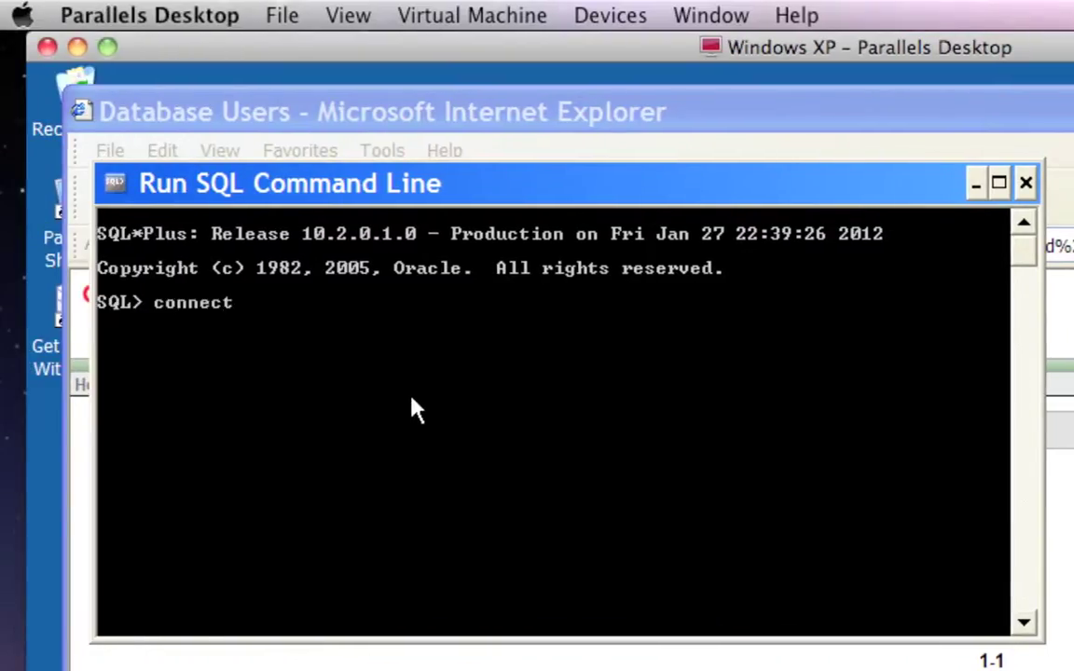
key("Return")
key("Return")
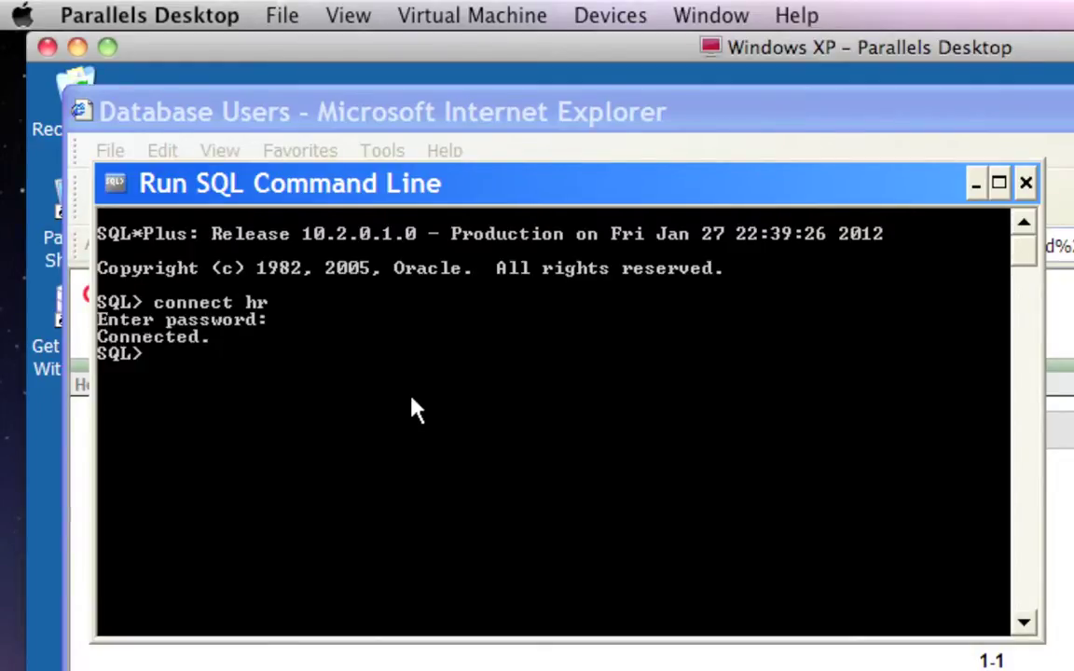
- Return to the browser, open the HR user's page, and cancel without changes
left_click_drag(558, 185, 601, 219)
left_click(597, 126)
left_click_drag(614, 125, 590, 122)
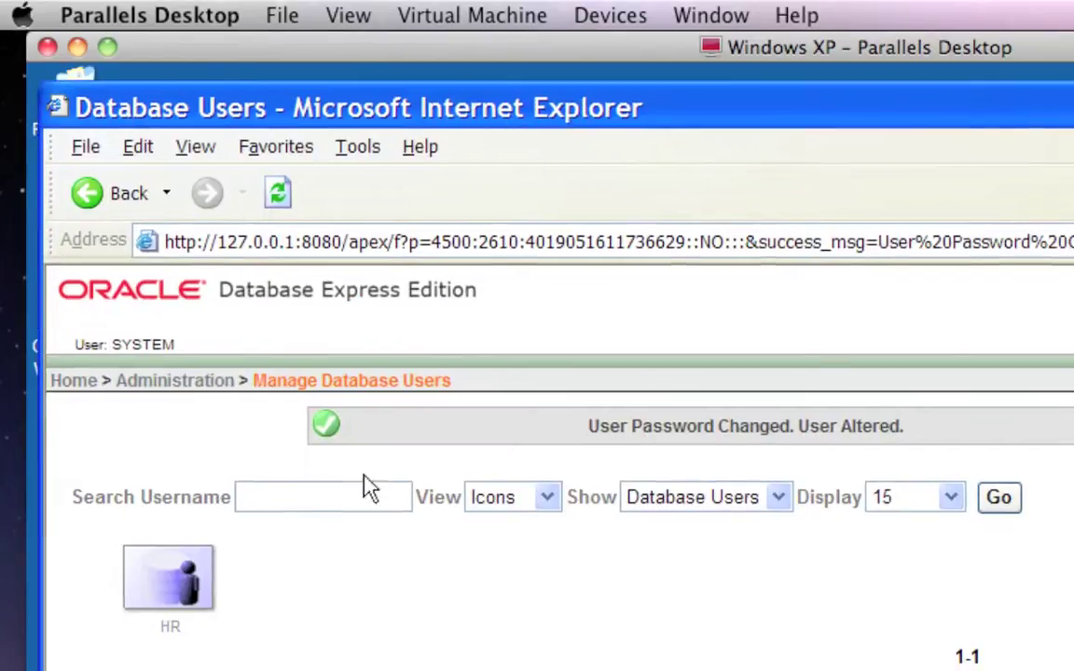
left_click(197, 590)
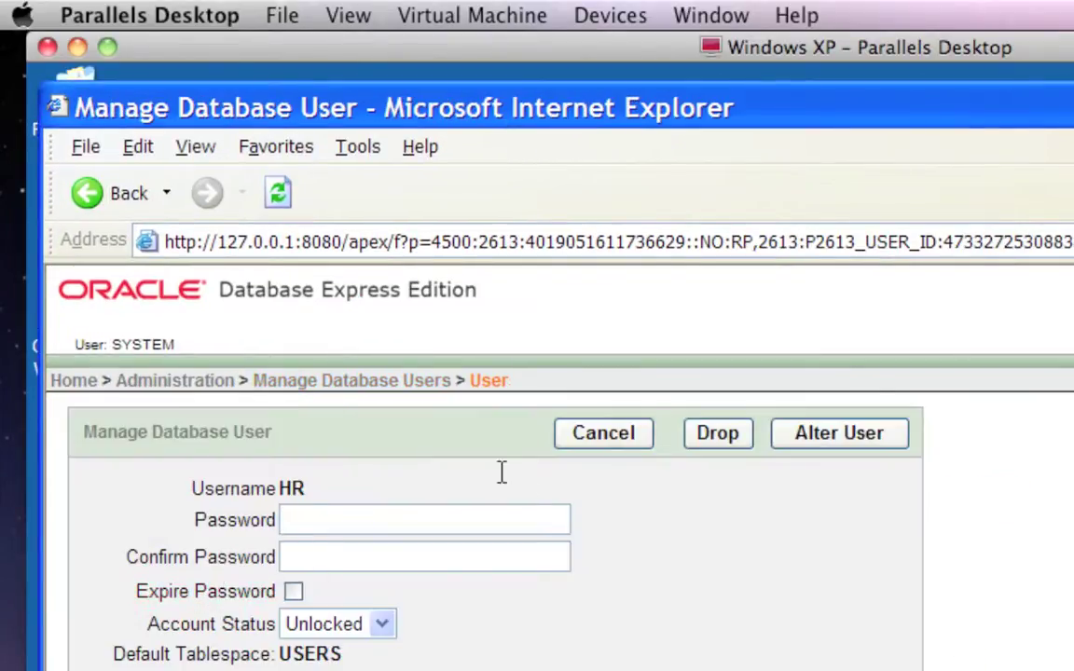
scroll(562, 508, "down", 5)
scroll(615, 335, "up", 4)
left_click(616, 433)
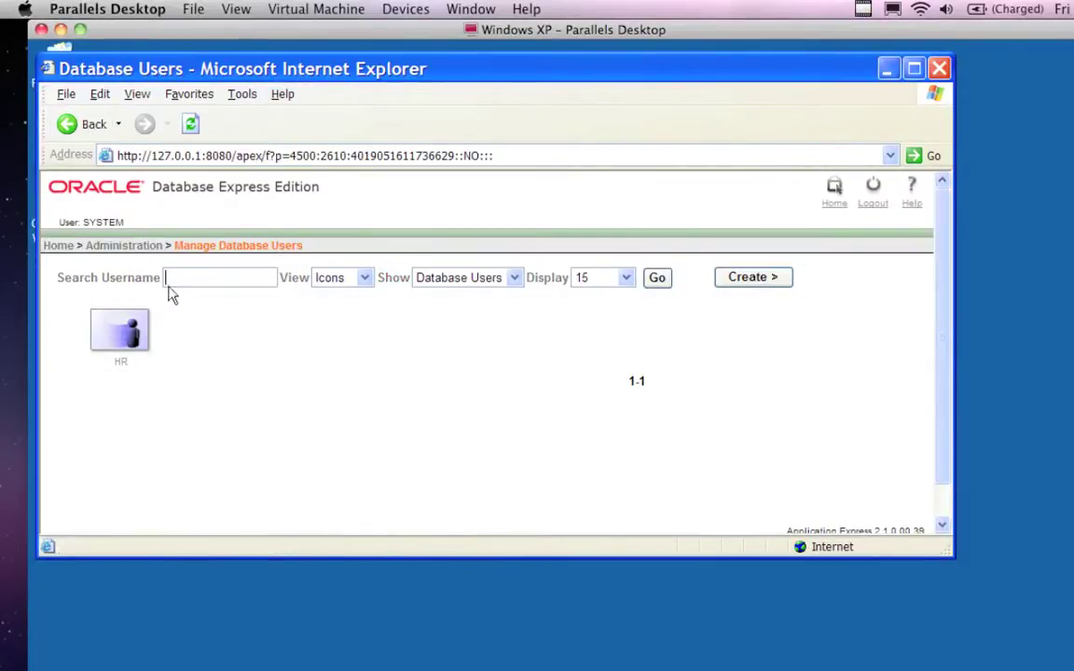
- Step back through the browser history and log out of the SYSTEM session
left_click(86, 126)
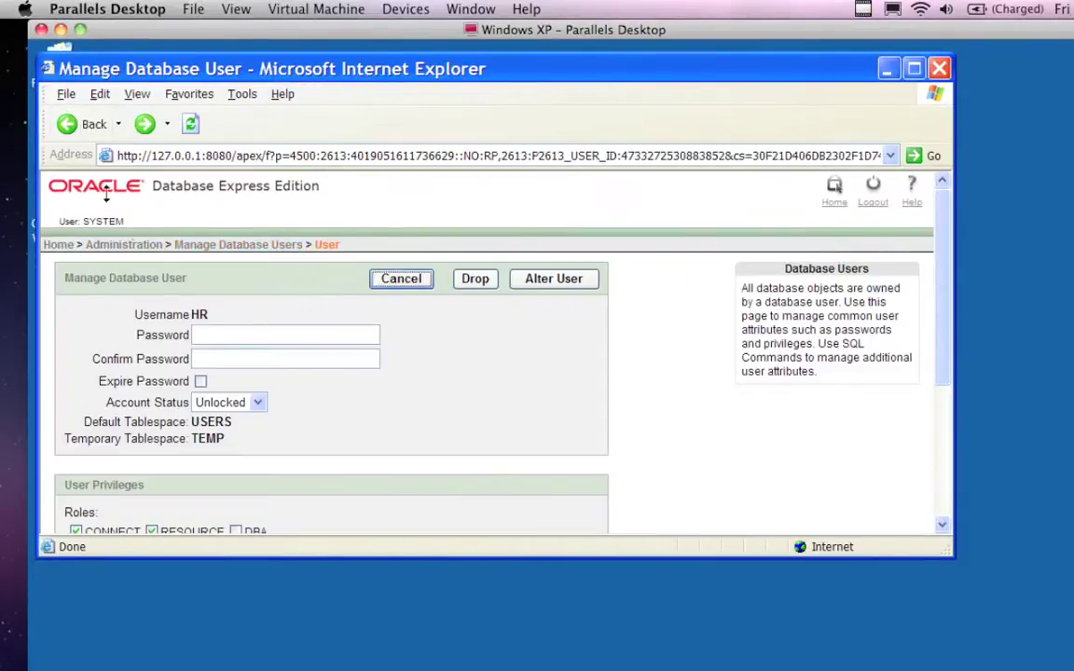
left_click(91, 130)
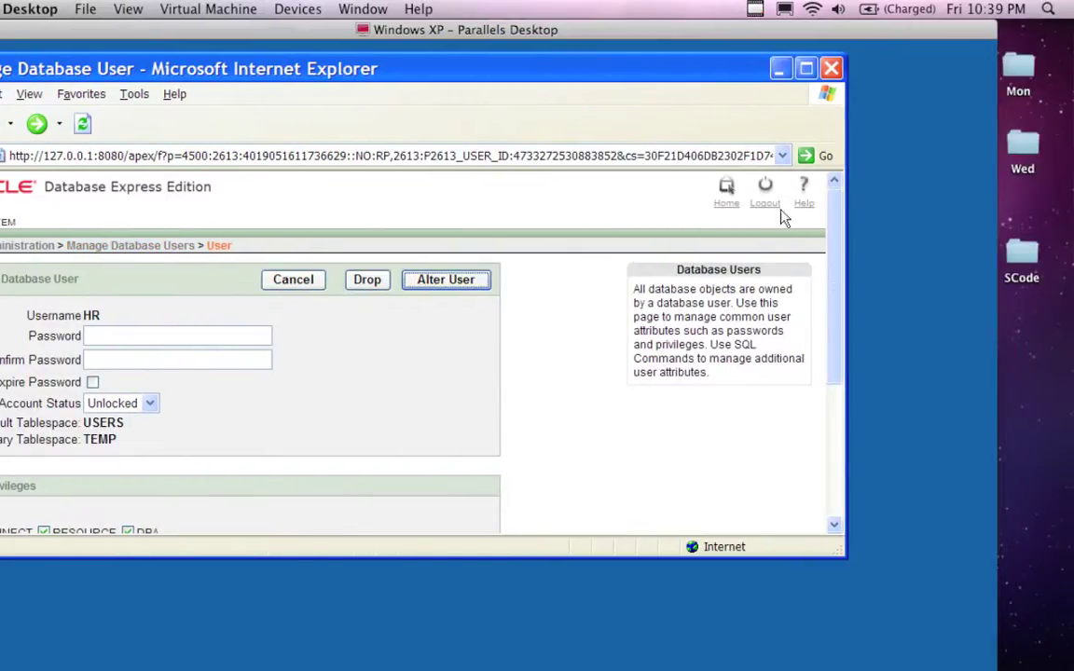
left_click(764, 206)
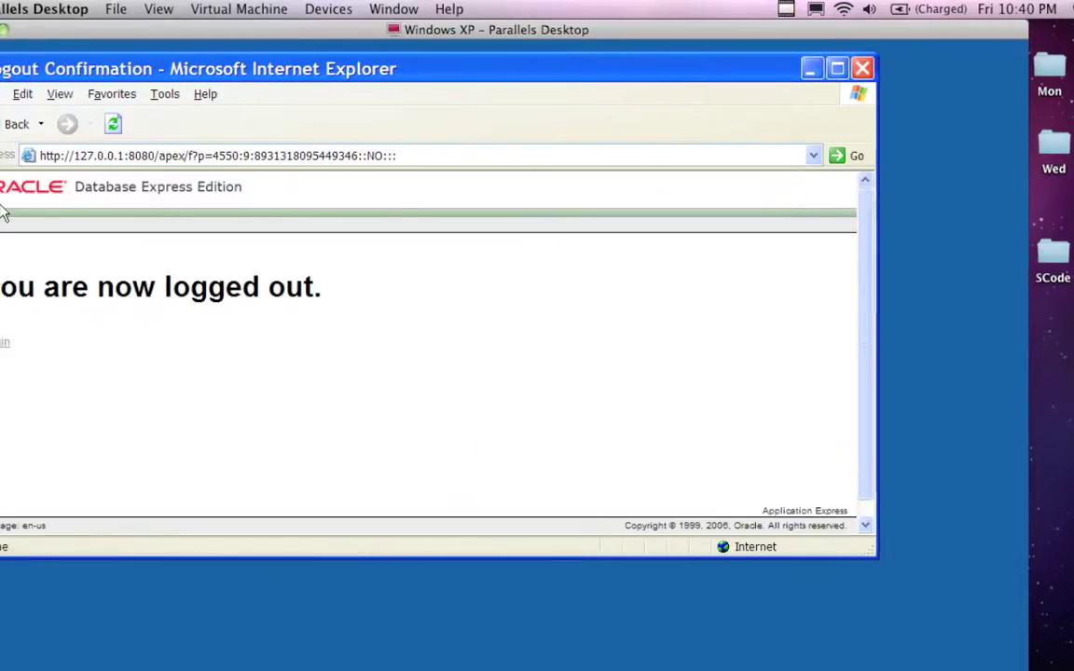
- Log in as hr, open Object Browser, and display the JOBS table's columns
left_click(74, 343)
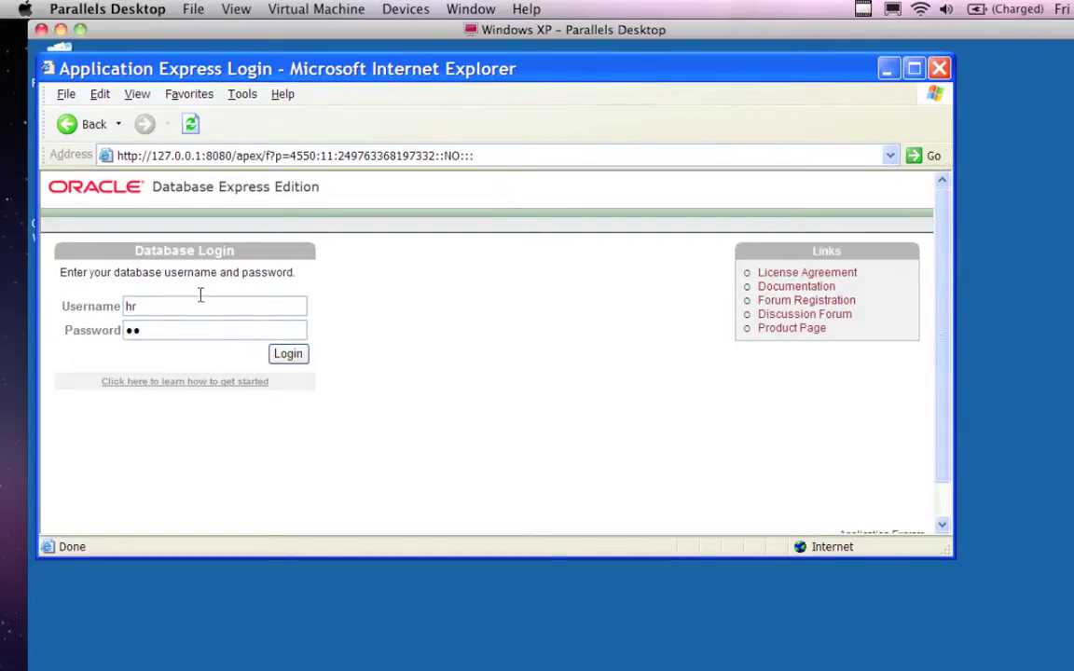
left_click(289, 353)
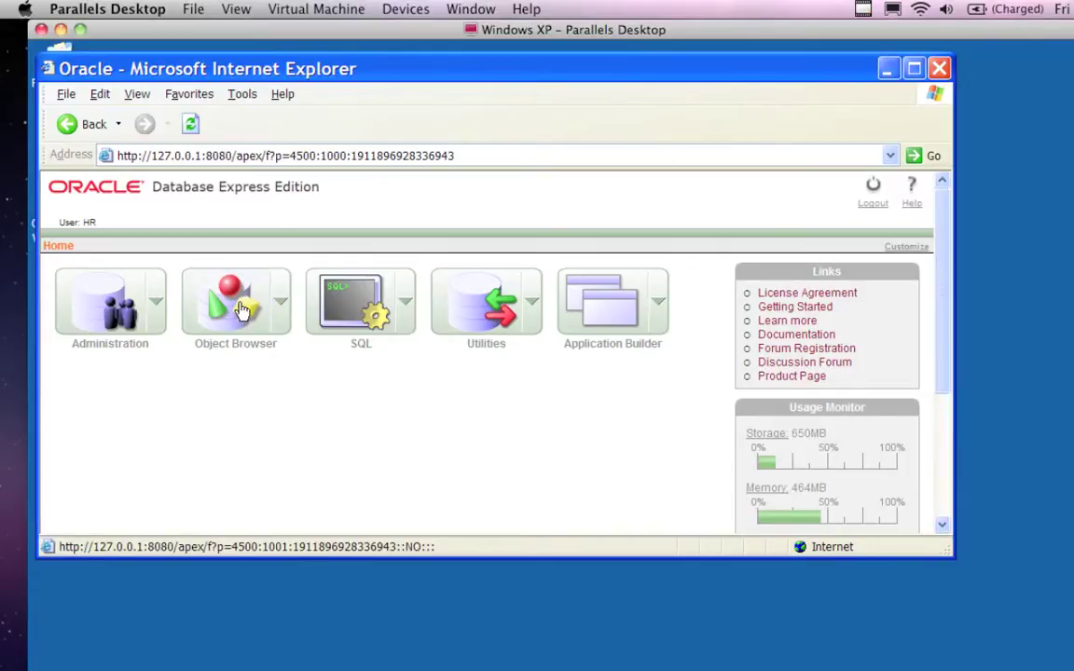
left_click(238, 298)
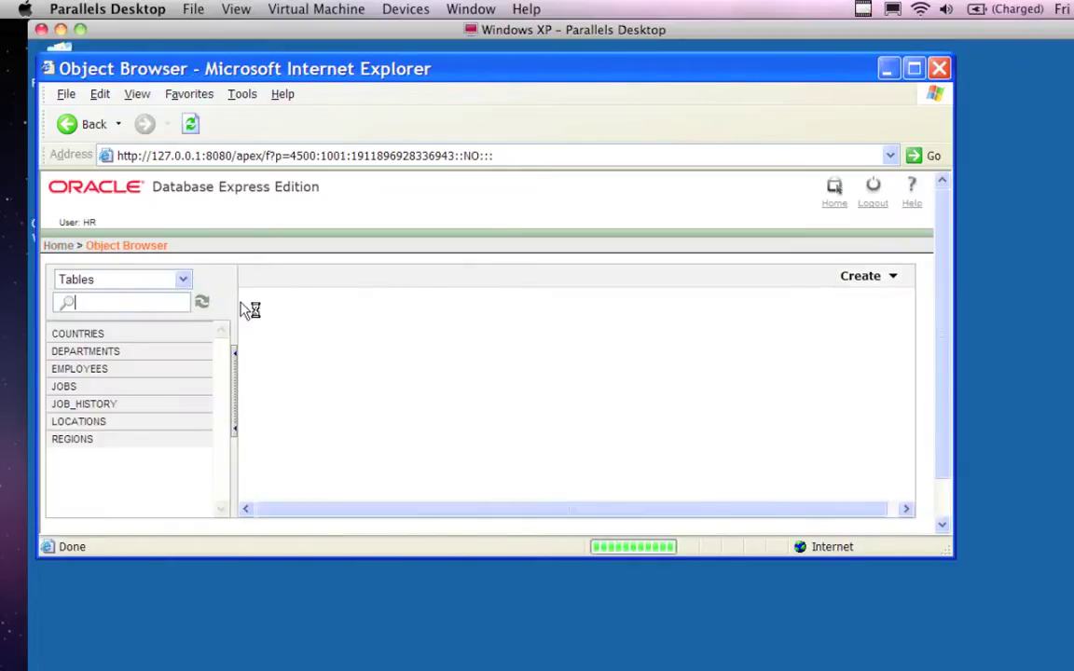
left_click(66, 389)
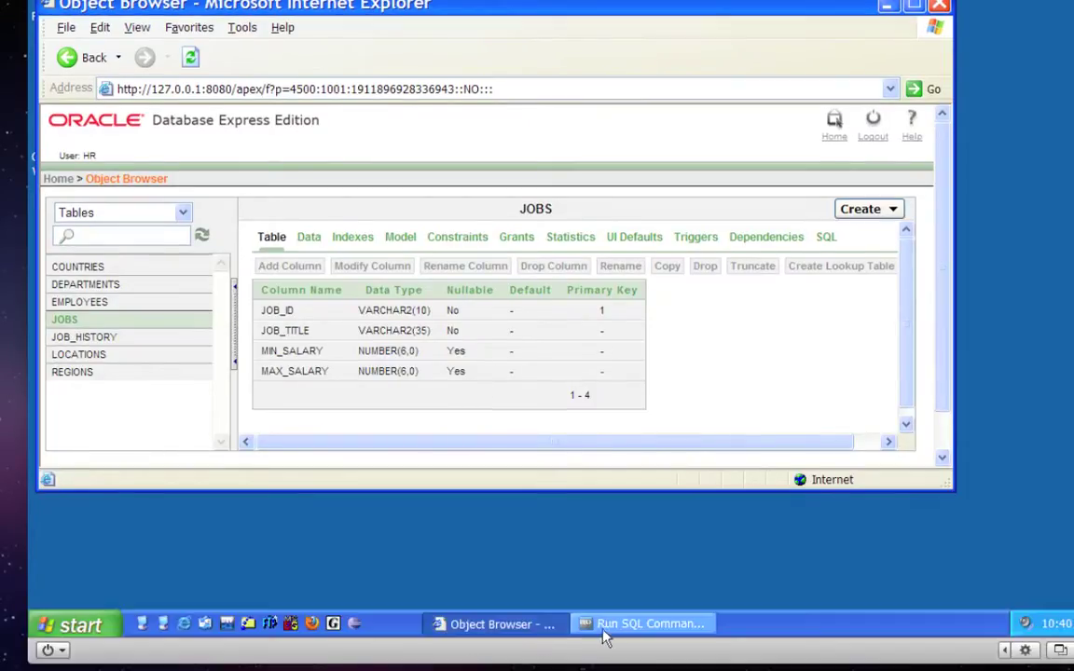
- Run select * from jobs; in SQL*Plus as HR, listing the 19 JOBS rows
left_click(609, 622)
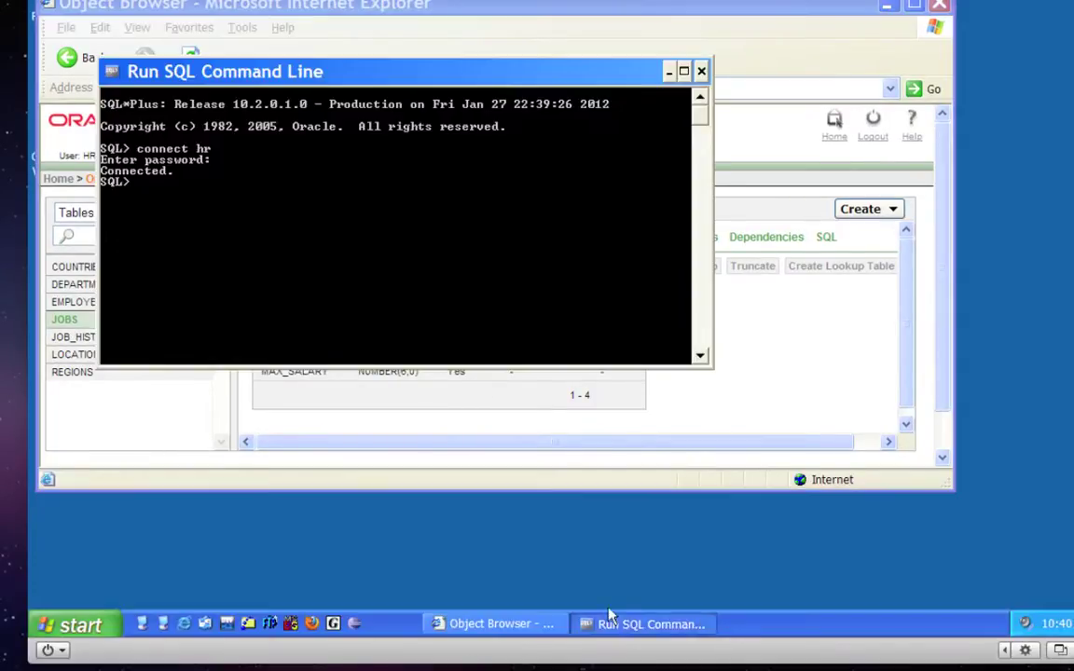
left_click_drag(492, 78, 536, 101)
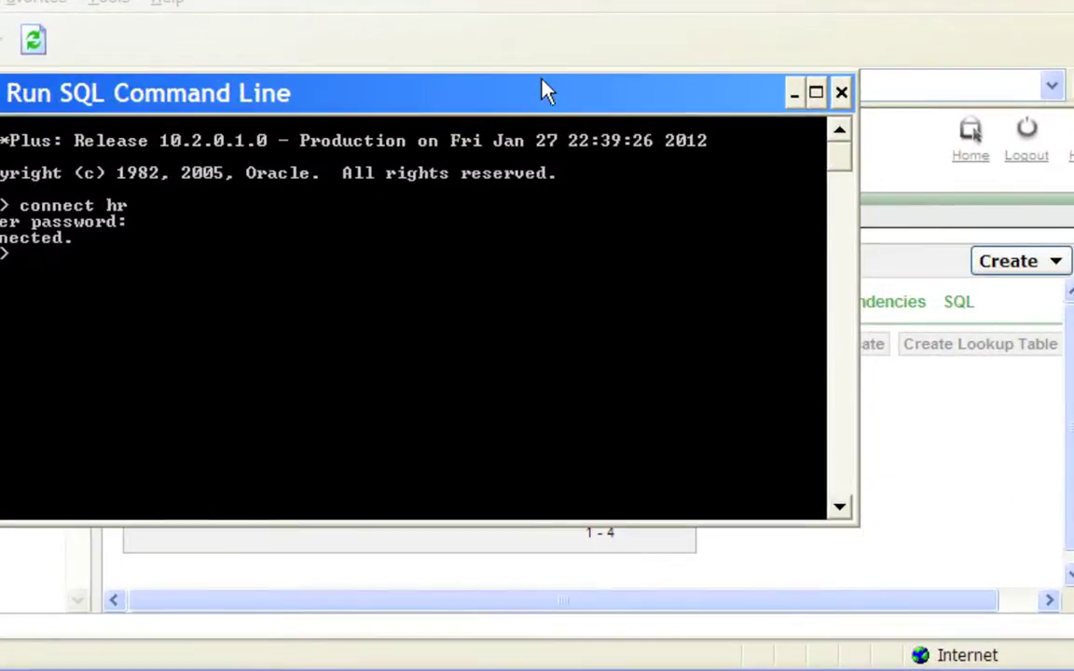
left_click_drag(545, 91, 709, 82)
type("t * from")
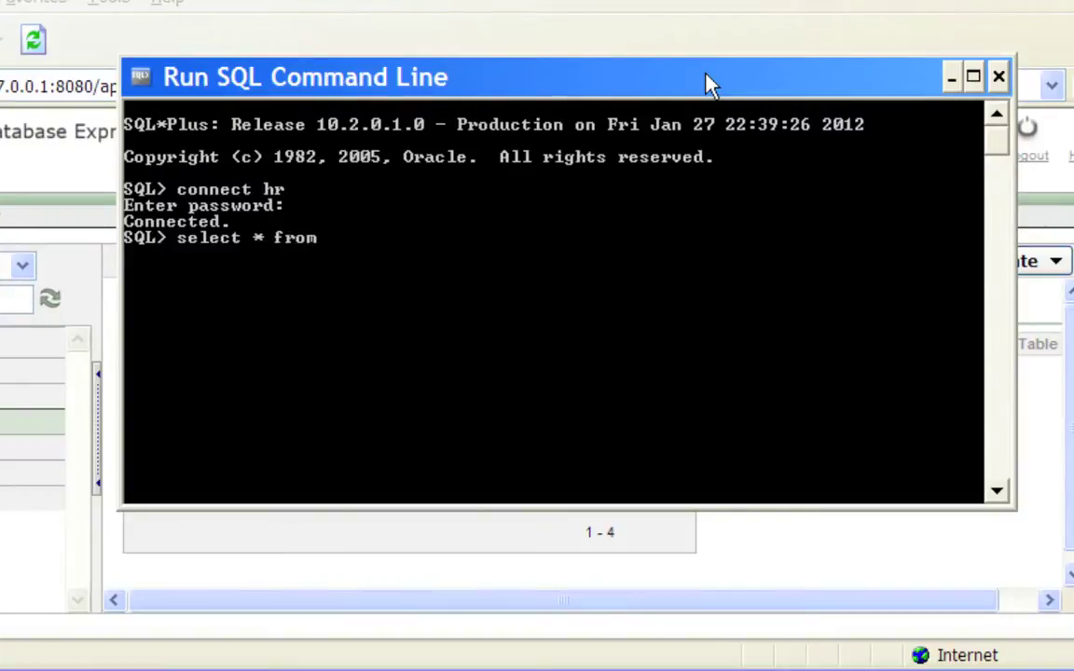
type(" jobs;")
key("Return")
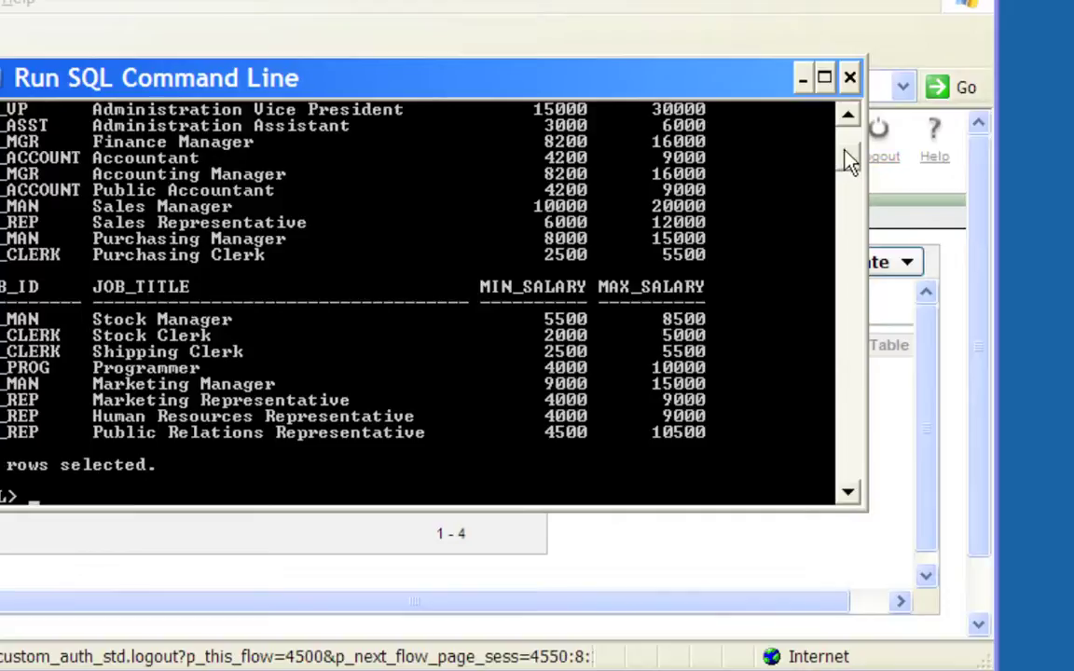
- Move and enlarge the SQL*Plus console to show more rows, then return to the browser
left_click_drag(850, 160, 850, 145)
left_click_drag(423, 68, 501, 62)
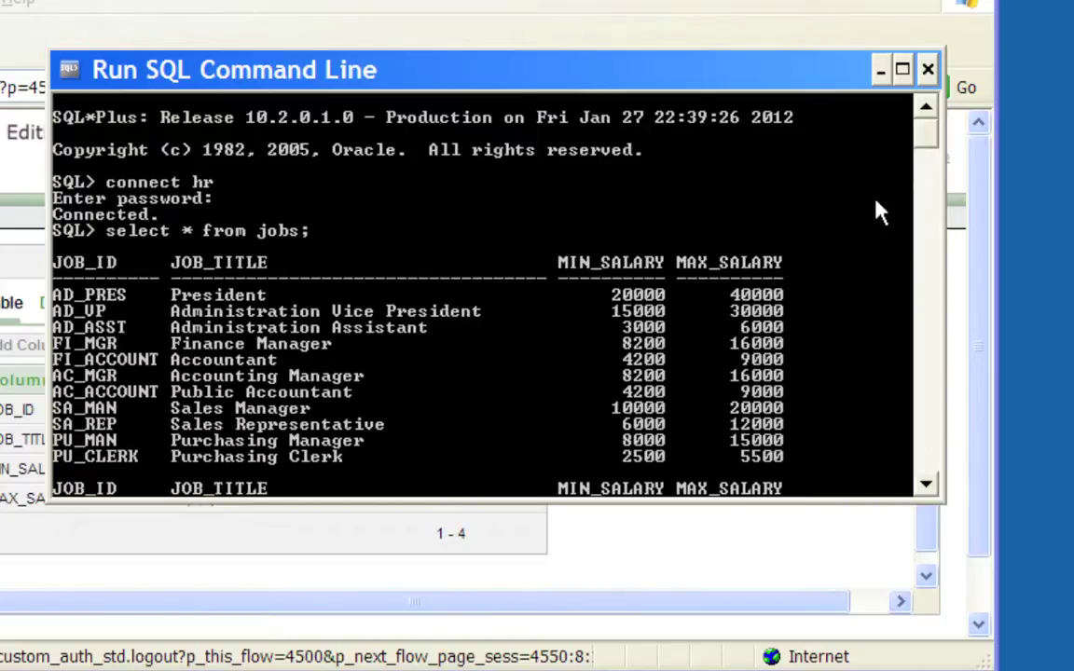
left_click_drag(940, 501, 940, 595)
mouse_move(929, 159)
left_mouse_down()
mouse_move(935, 176)
mouse_move(930, 149)
left_mouse_up()
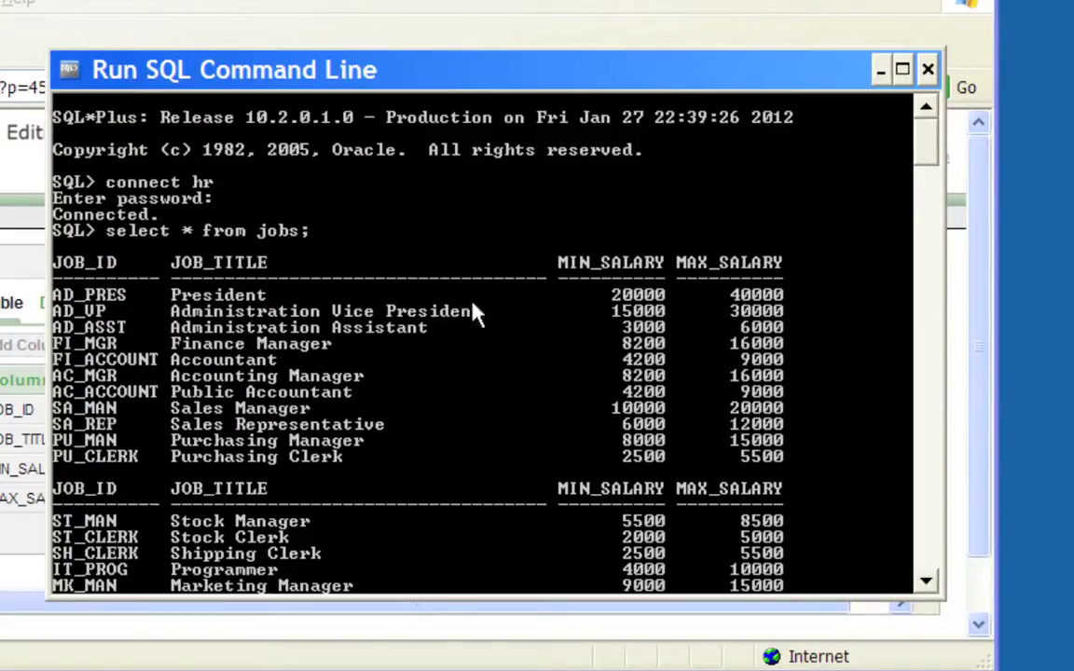
left_click(438, 45)
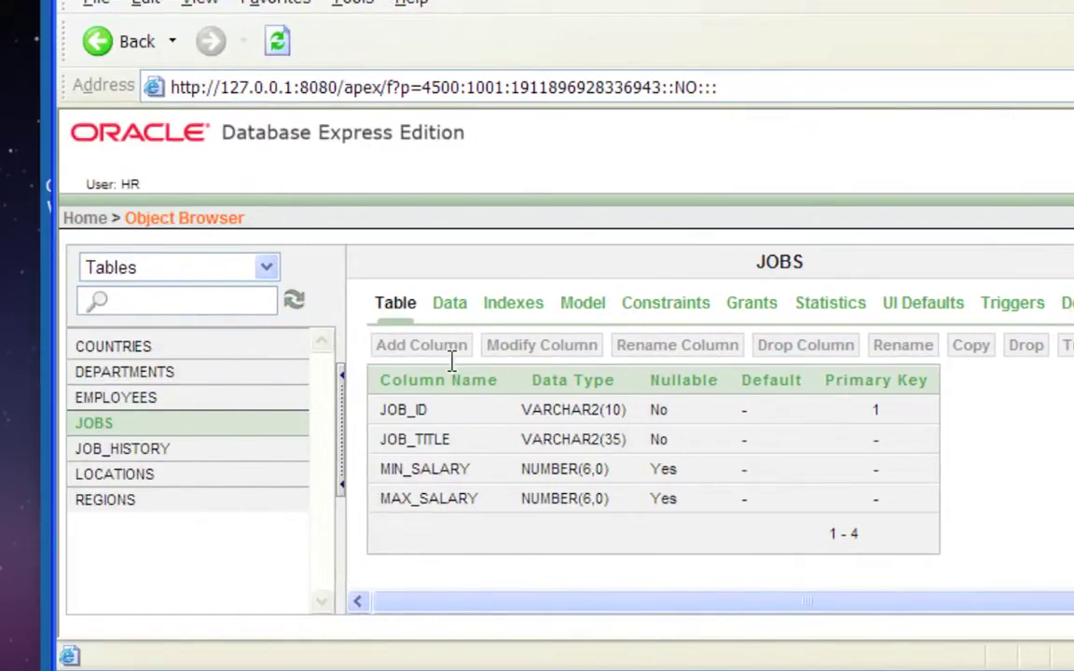
- Browse the JOBS table's Data rows, then go back and return to the database Home page
left_click(451, 311)
scroll(606, 407, "down", 3)
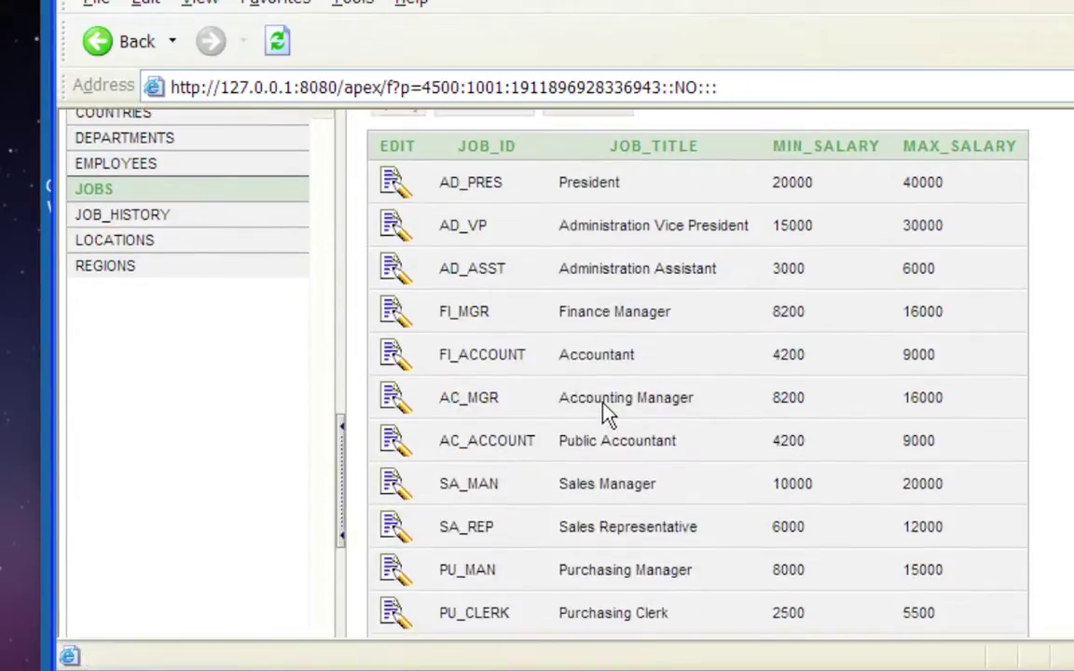
scroll(606, 411, "down", 1)
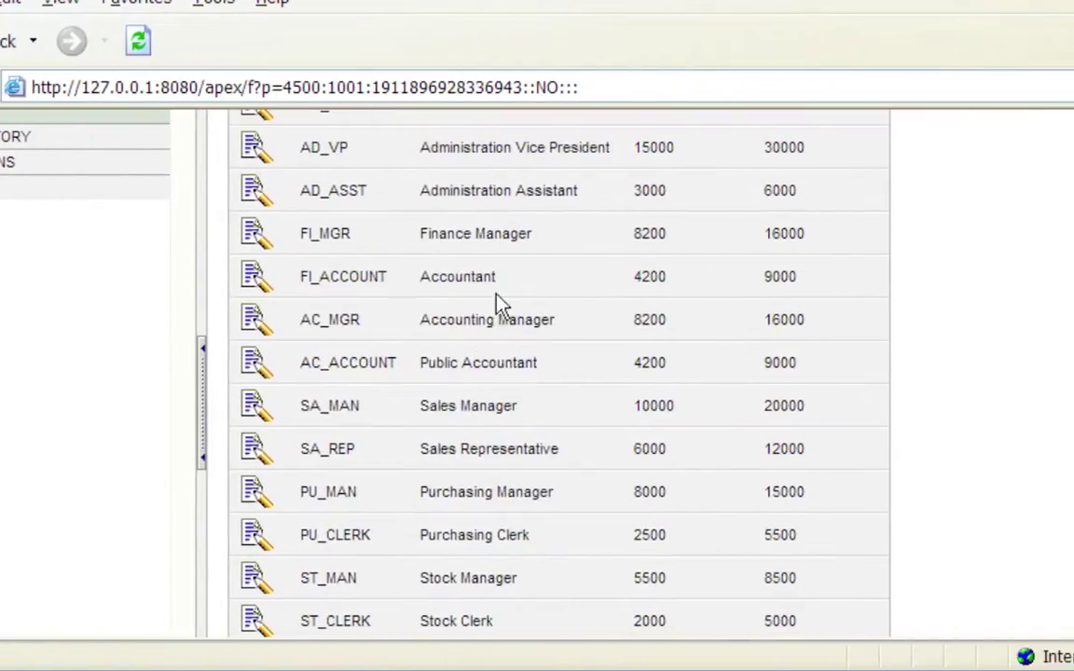
scroll(142, 294, "up", 5)
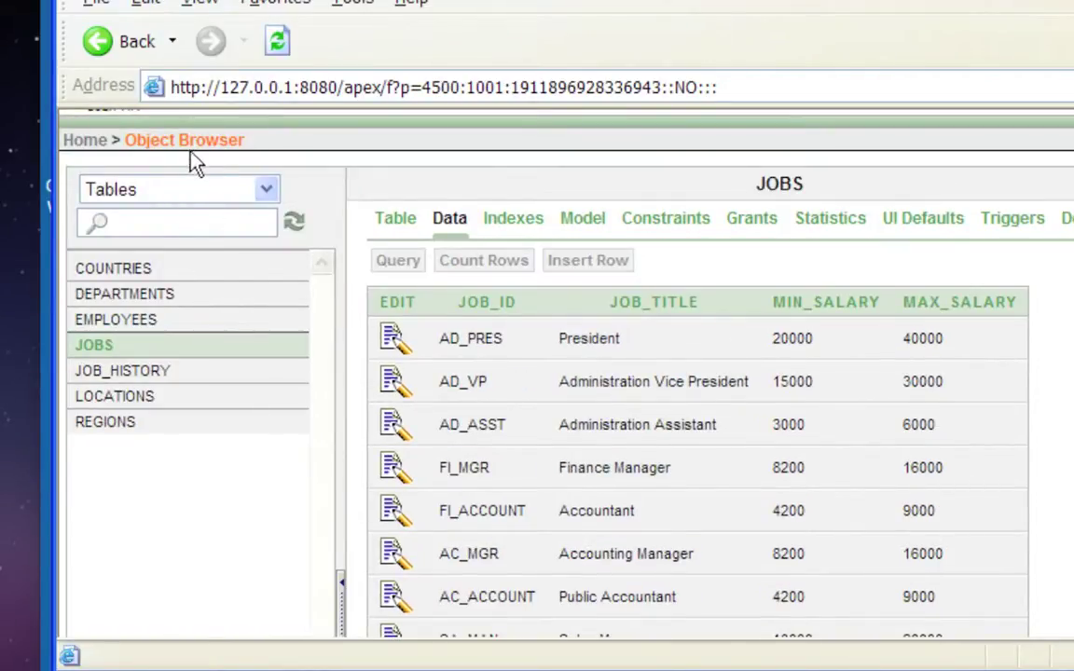
scroll(147, 325, "up", 2)
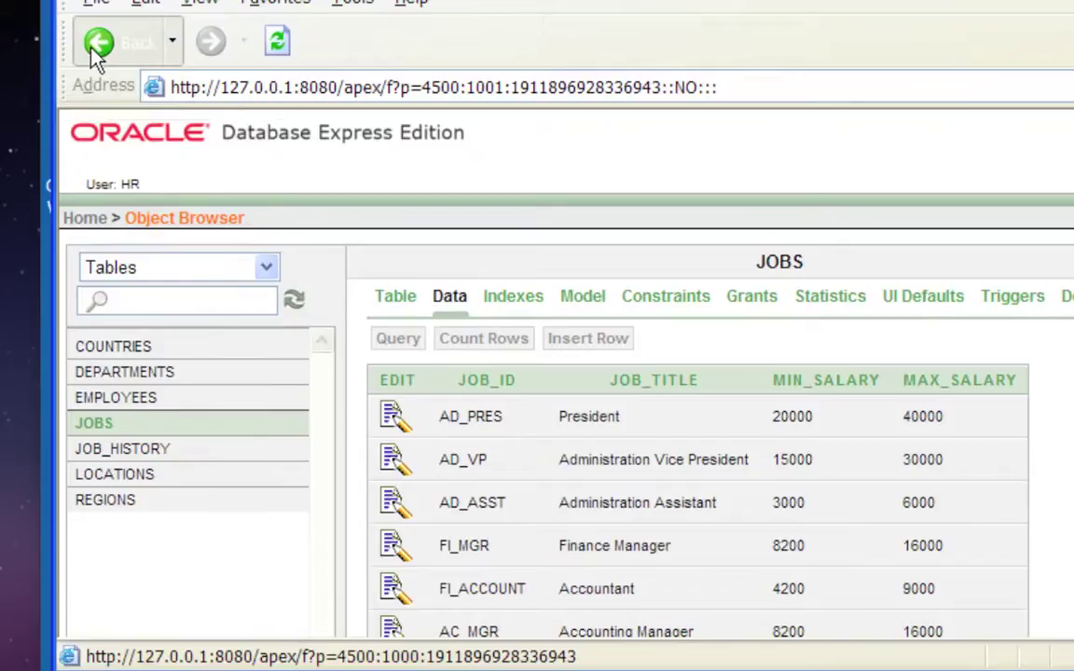
left_click(86, 43)
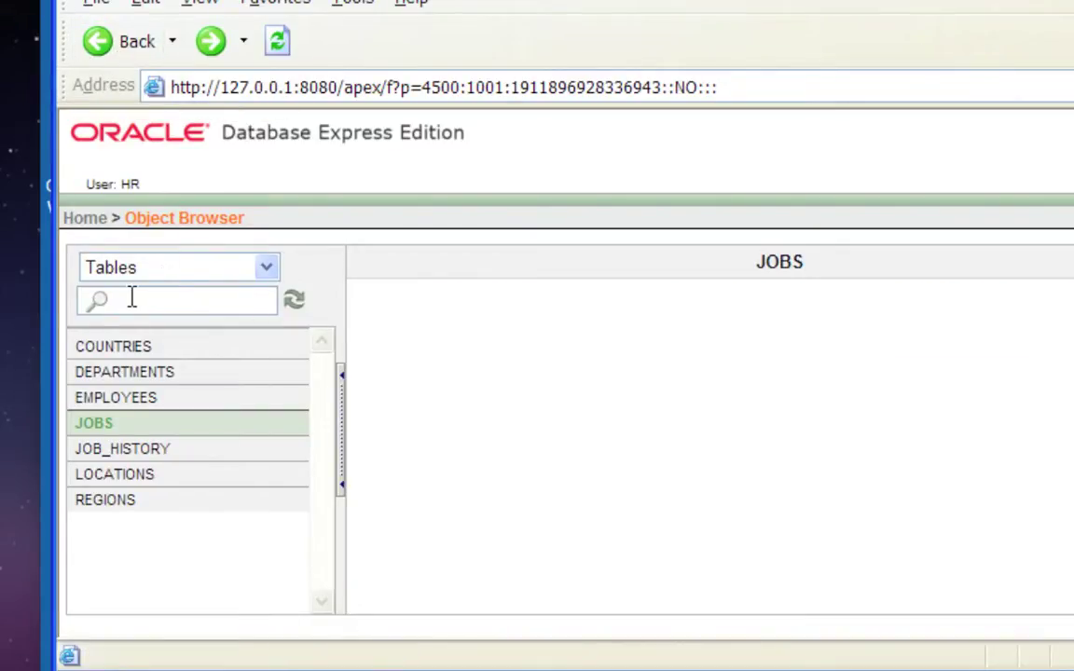
left_click(82, 220)
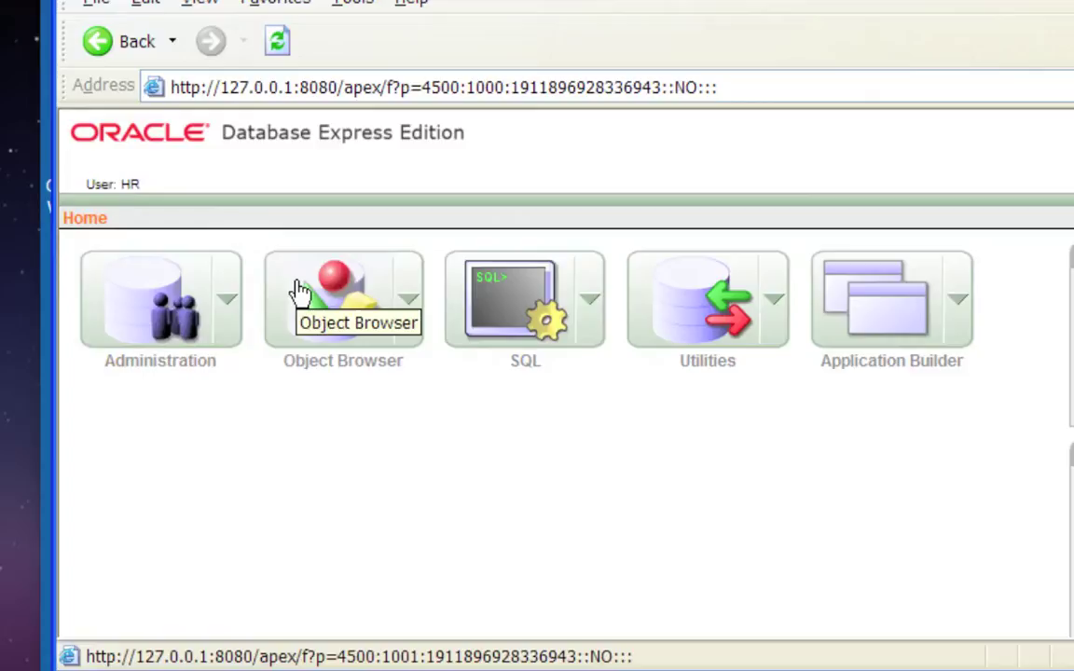
- Run select * from jobs; in SQL Commands to list job IDs, titles and salary ranges
left_click(544, 304)
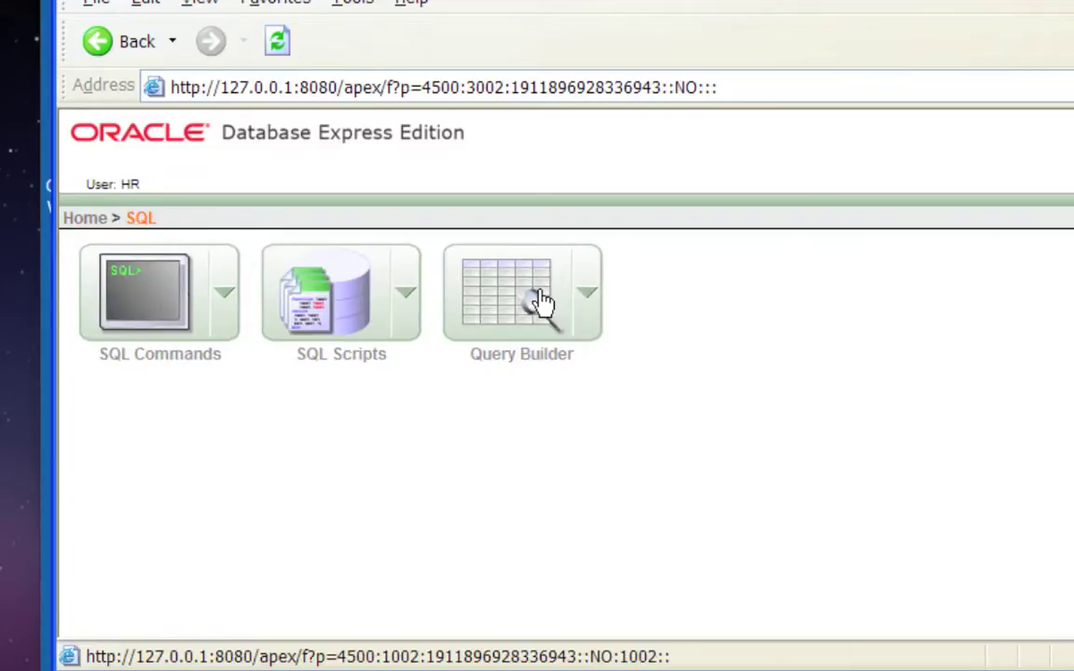
left_click(126, 307)
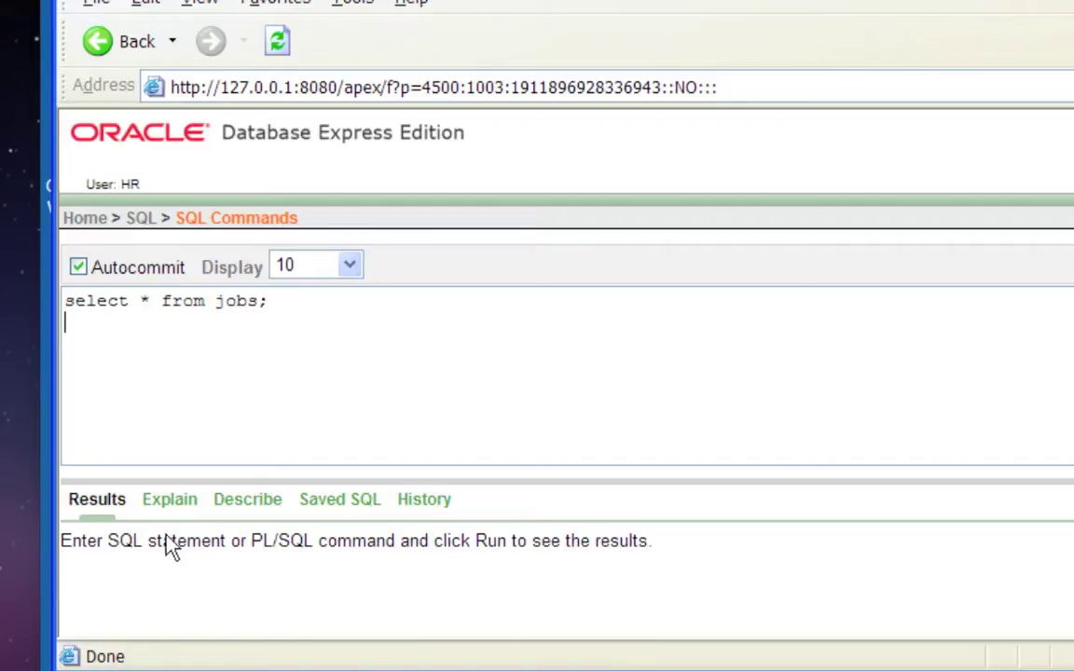
left_click(1000, 265)
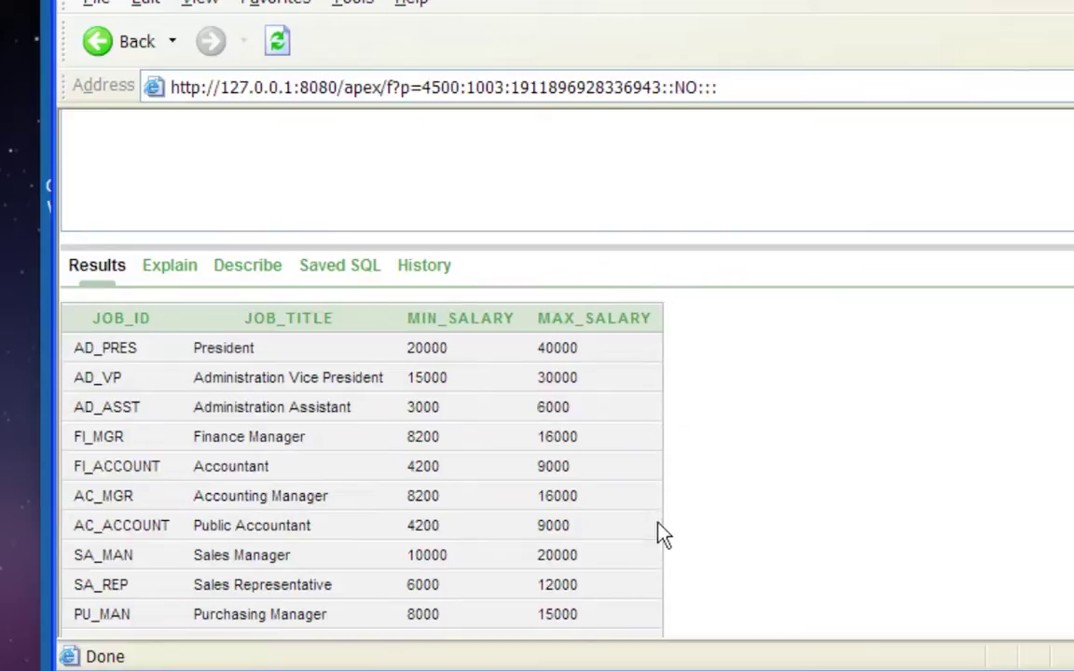
scroll(662, 534, "down", 3)
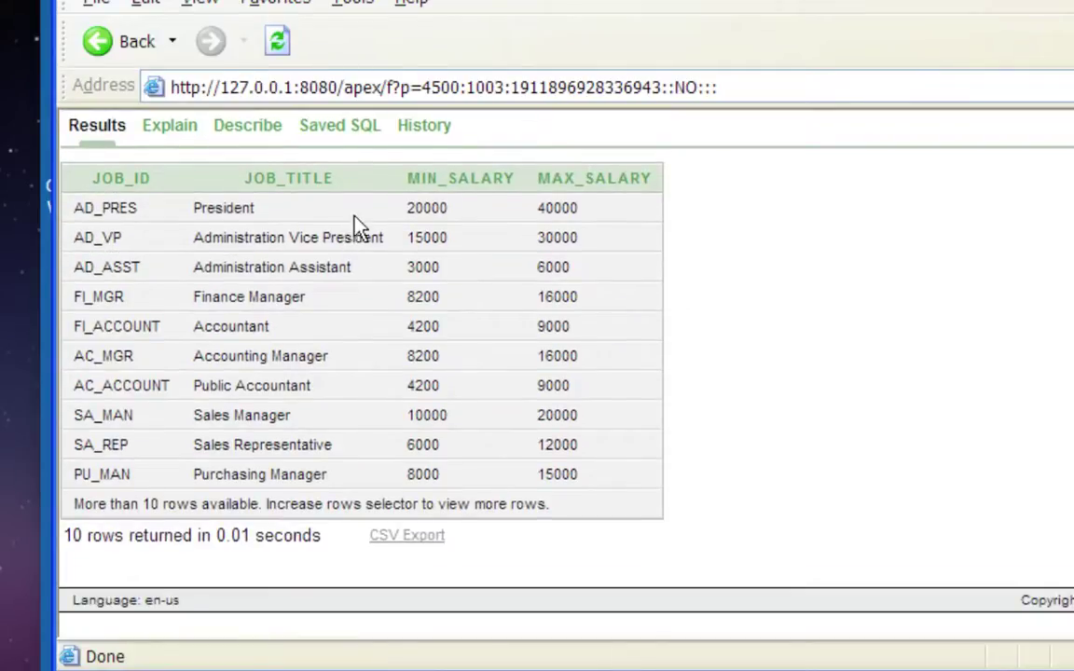
scroll(357, 223, "up", 8)
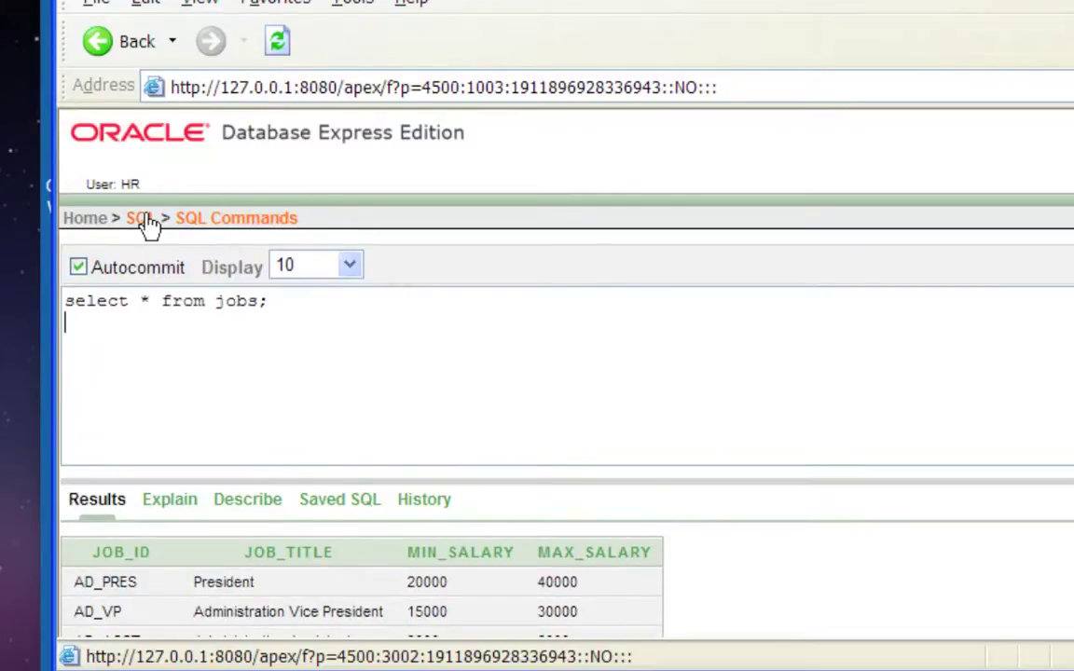
- Open JOBS in the Object Browser and review its JOB_ID_PK index, relationship model and data rows
left_click(83, 218)
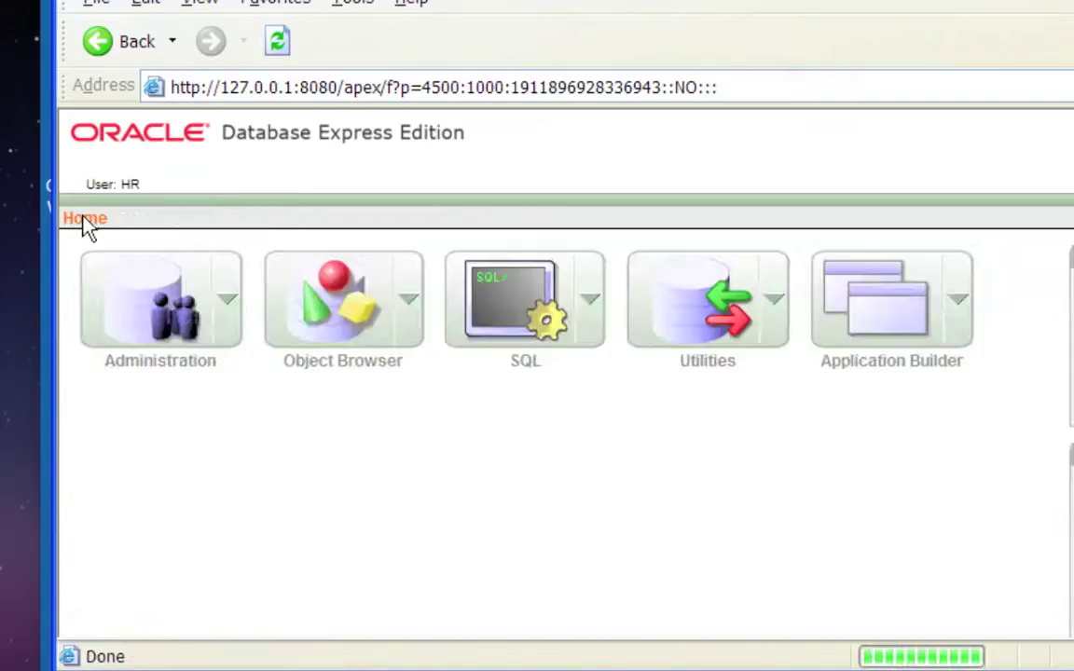
left_click(331, 311)
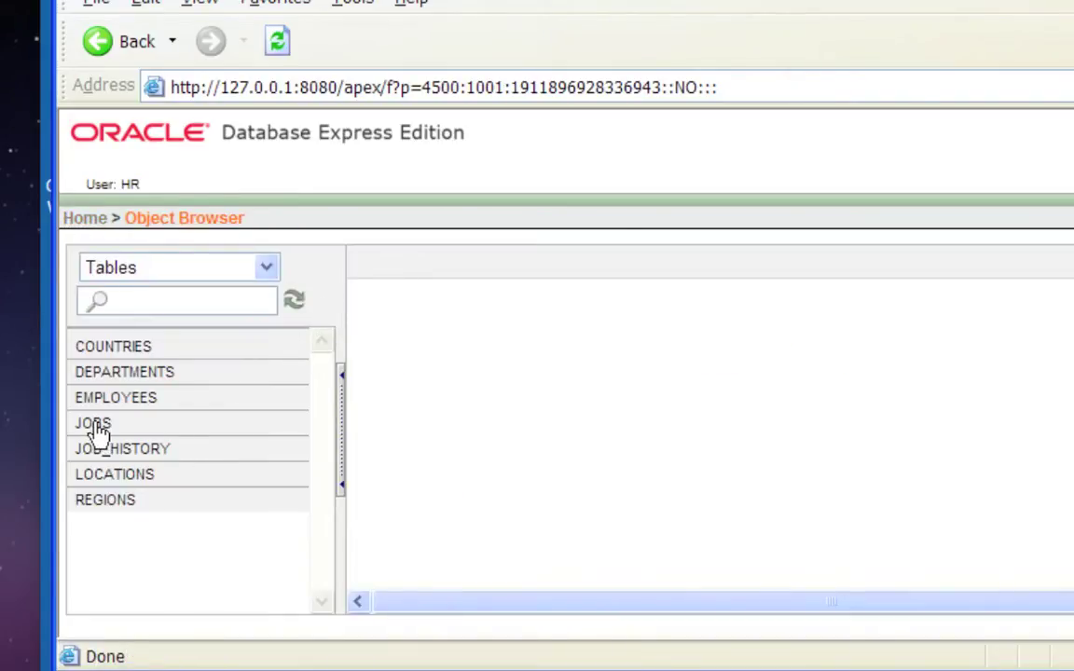
left_click(96, 425)
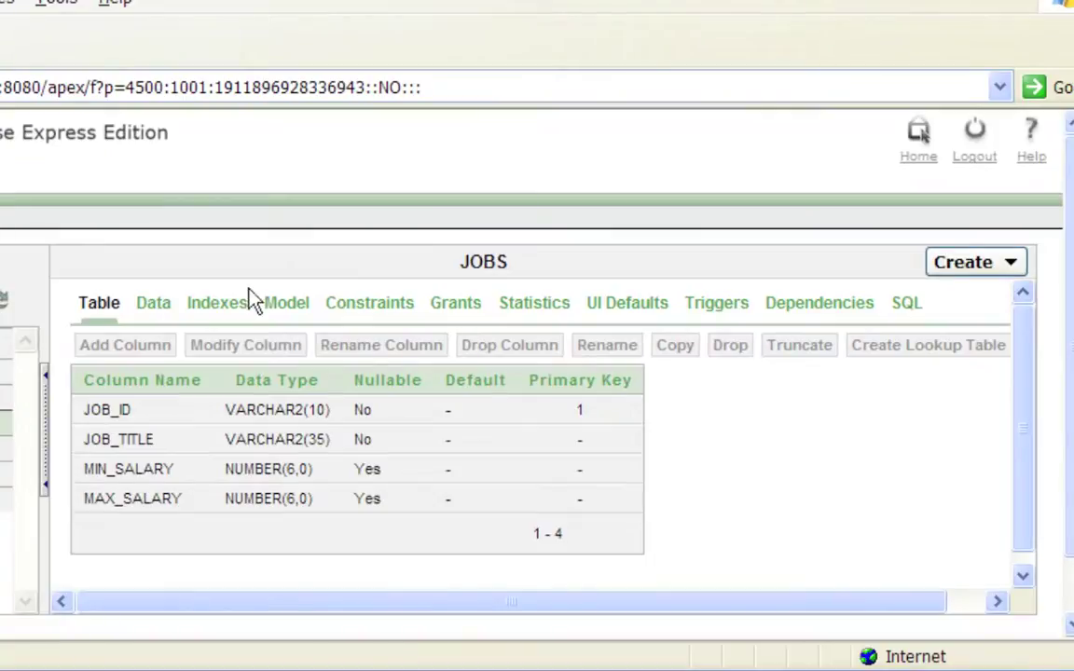
left_click(221, 311)
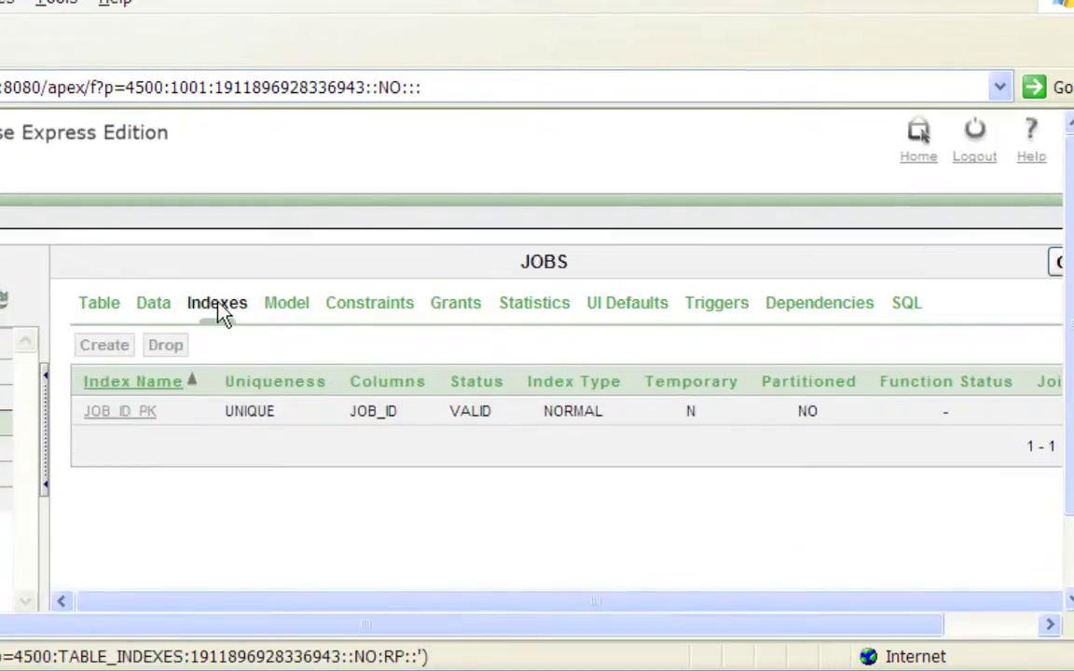
left_click(309, 314)
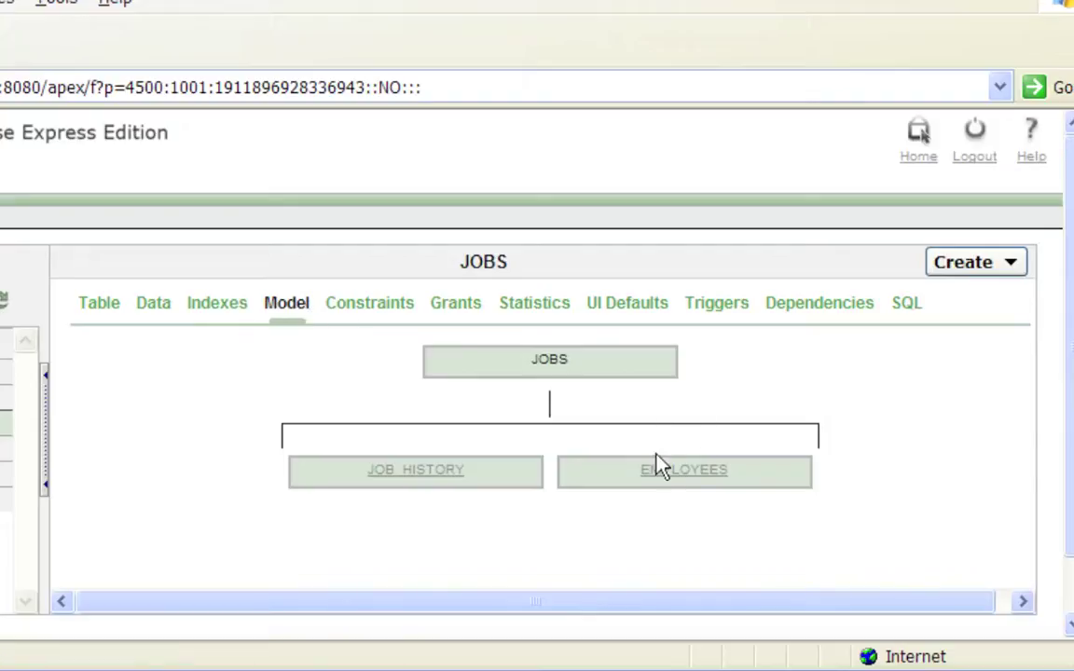
left_click(154, 305)
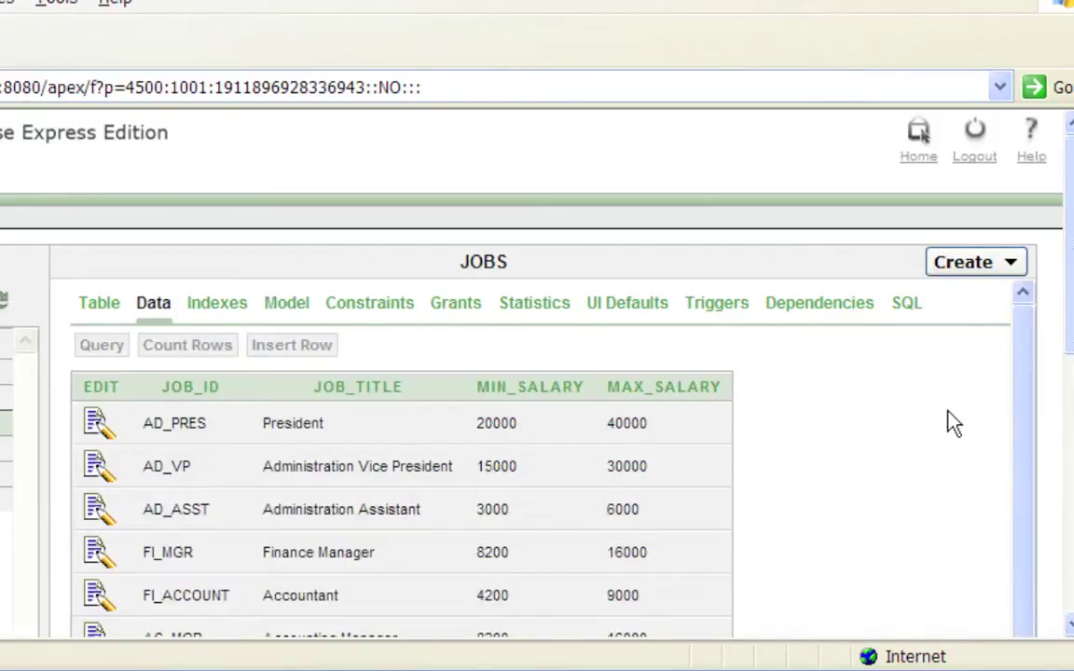
scroll(912, 424, "down", 8)
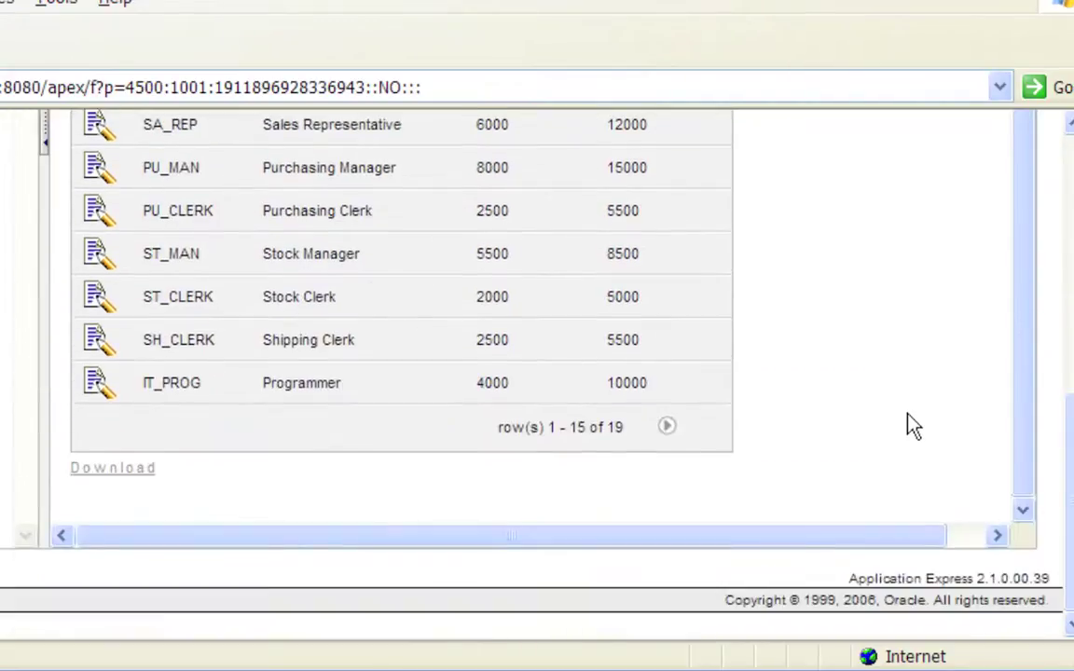
scroll(912, 425, "up", 8)
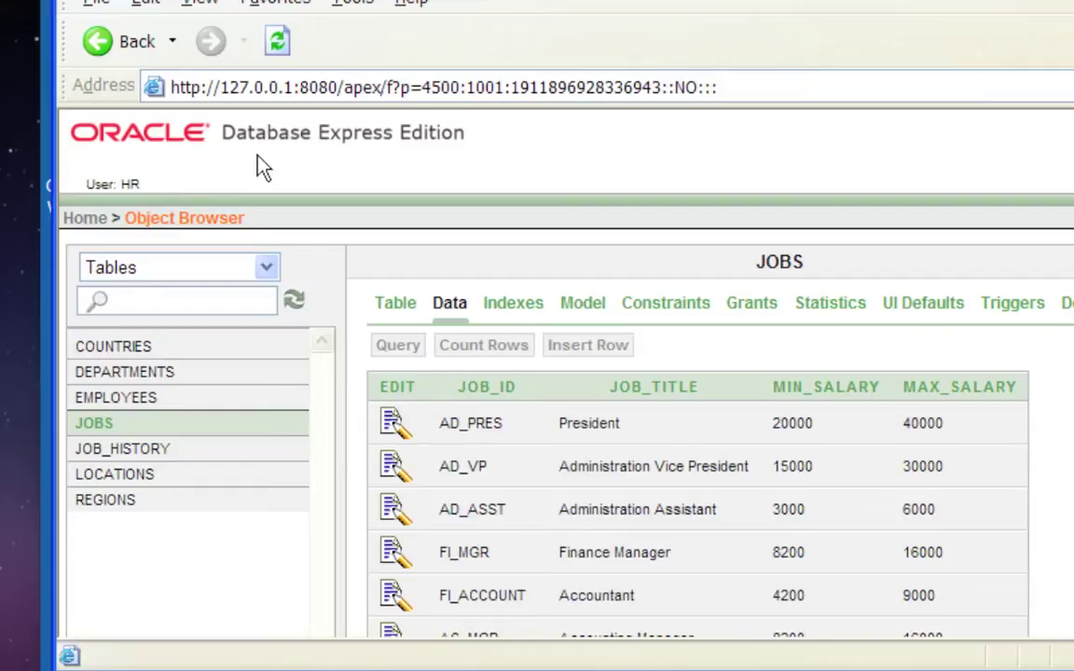
- Switch the Object Browser listing to Views to show EMP_DETAILS_VIEW, then return Home
left_click(268, 268)
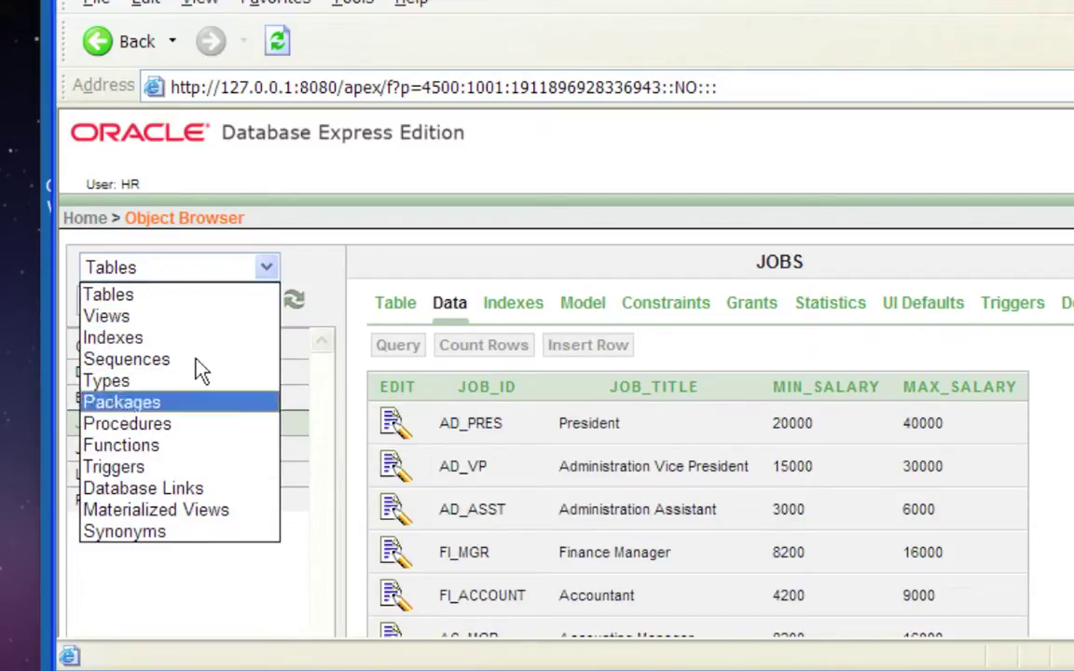
left_click(412, 185)
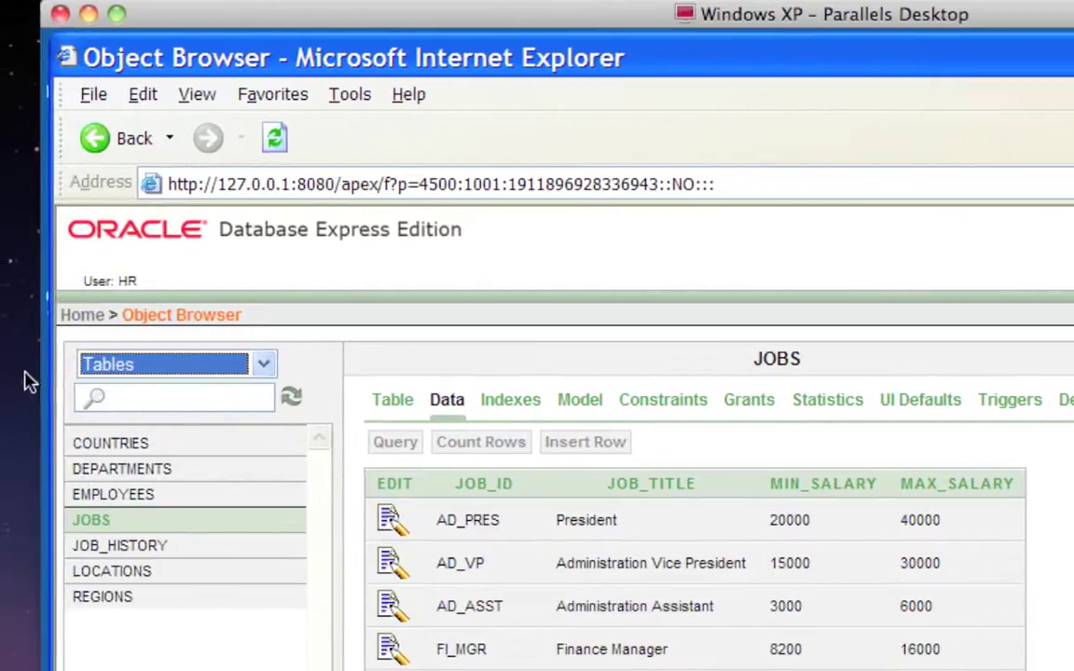
key("Down")
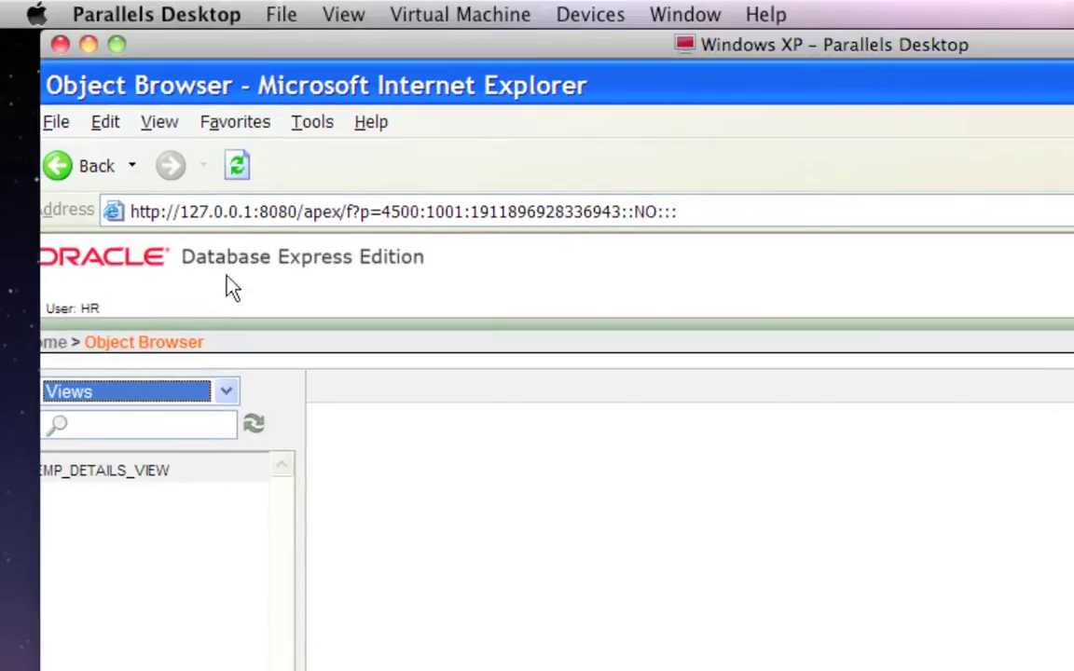
left_click(52, 344)
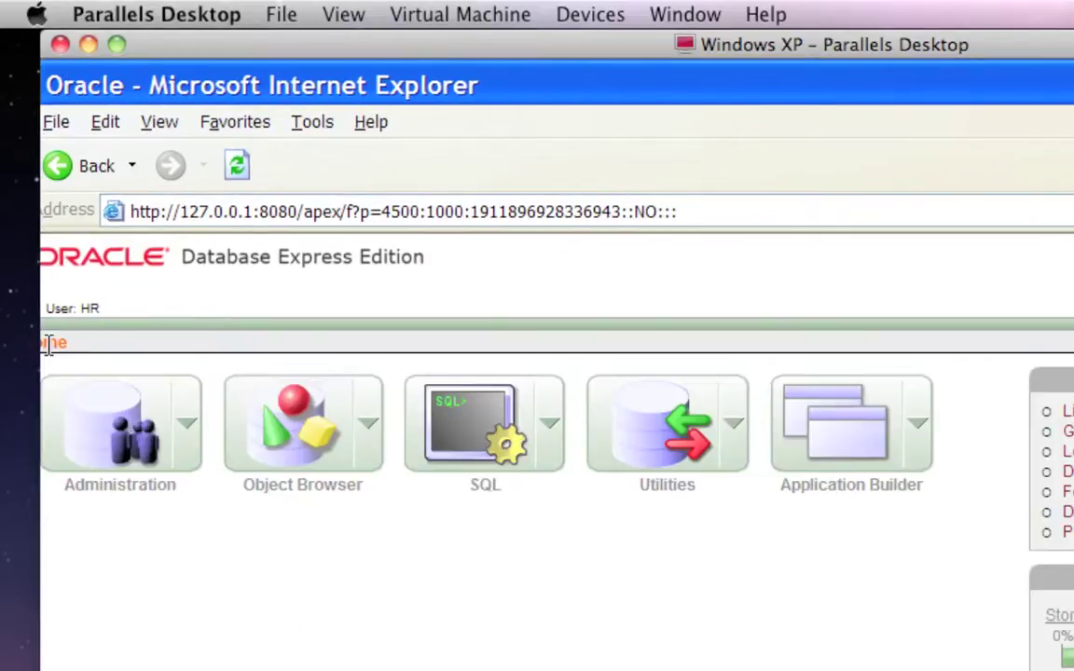
left_click_drag(194, 94, 233, 94)
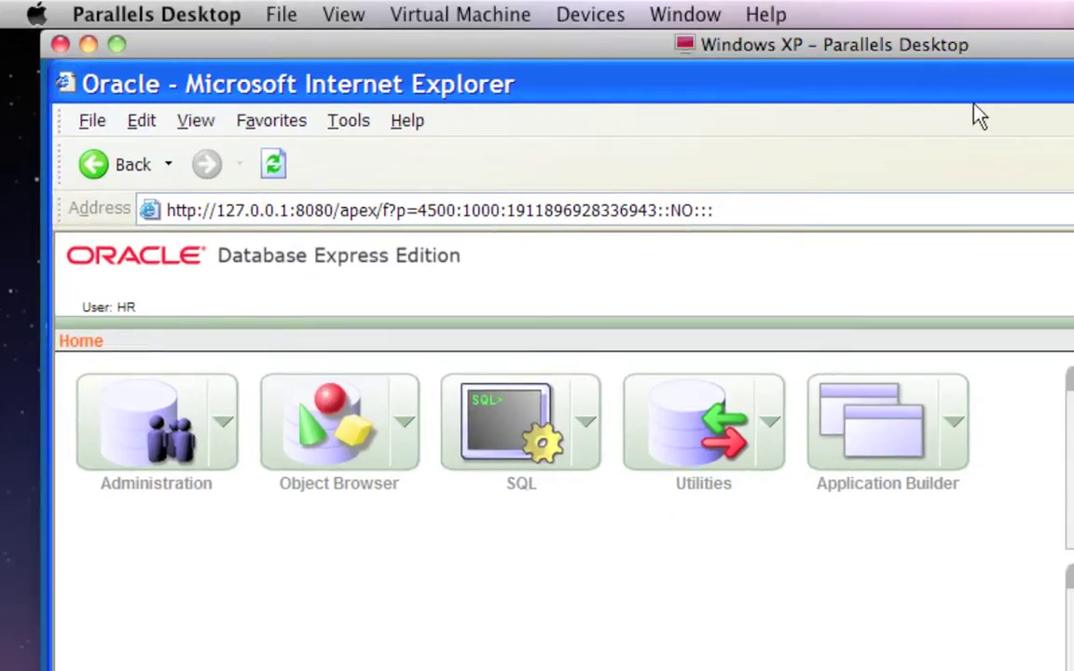
- Close Internet Explorer and end the SQL*Plus session with exit
left_click(1042, 84)
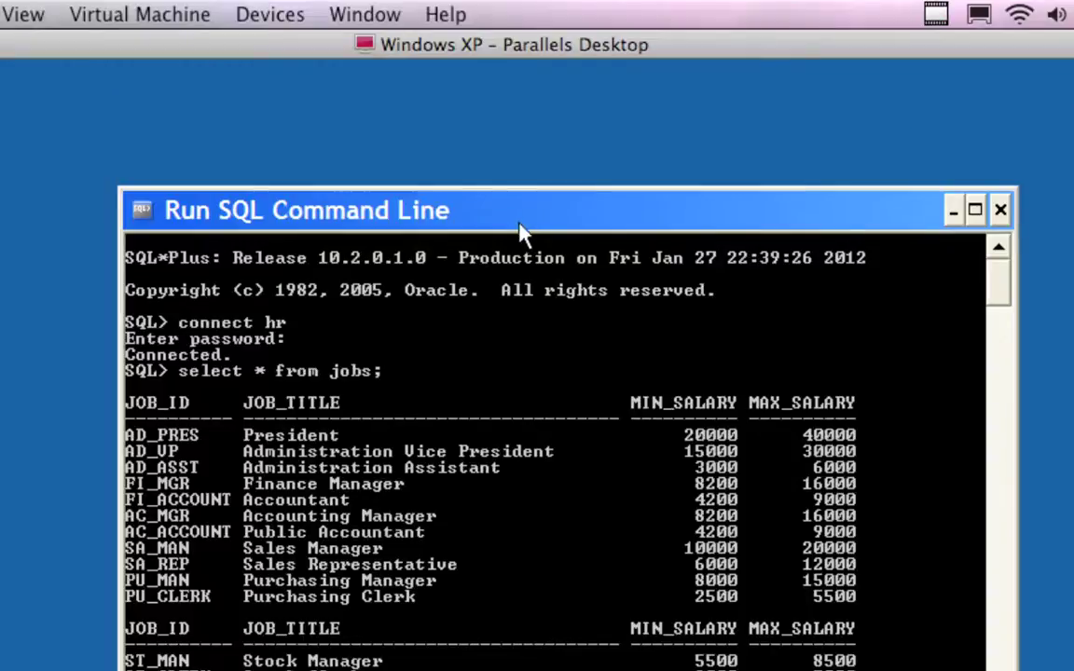
left_click_drag(652, 223, 623, 154)
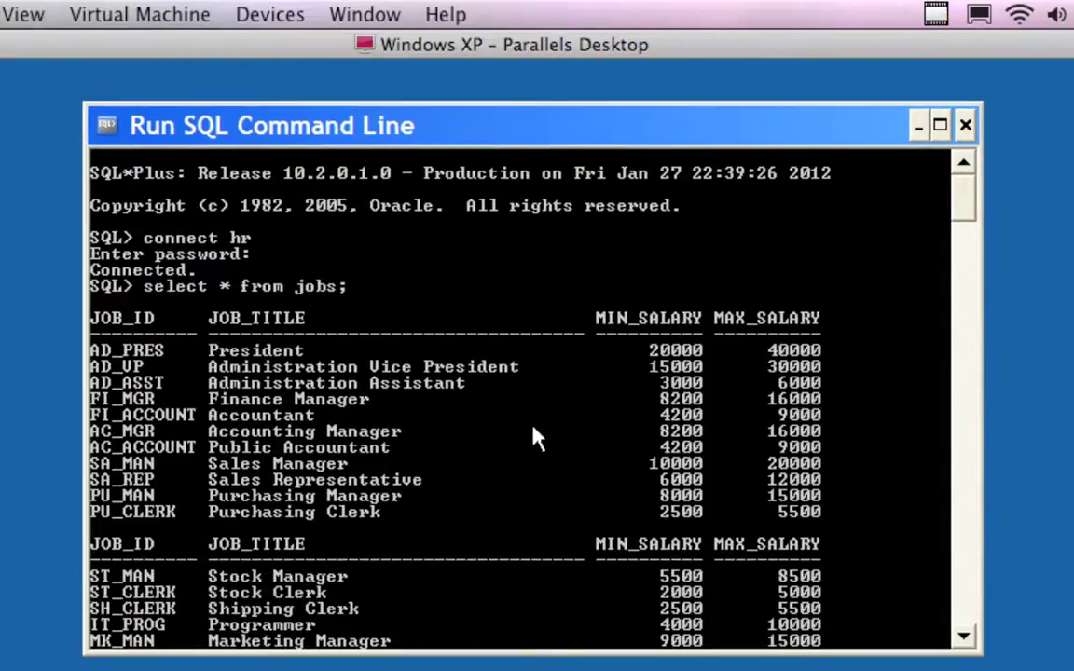
type("ex")
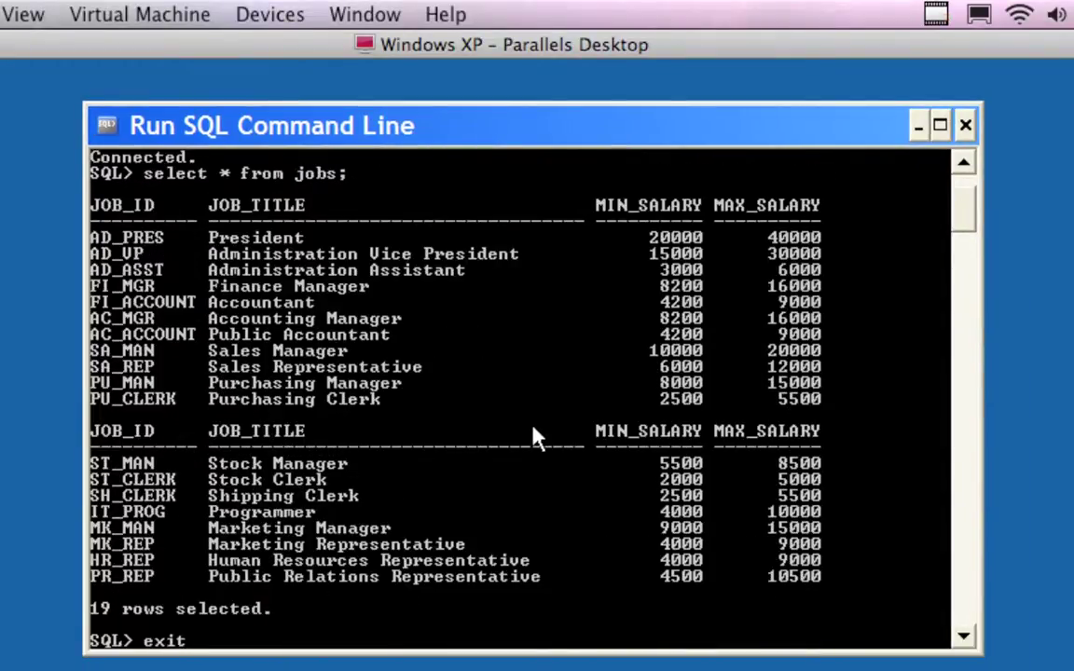
type("it")
key("Return")
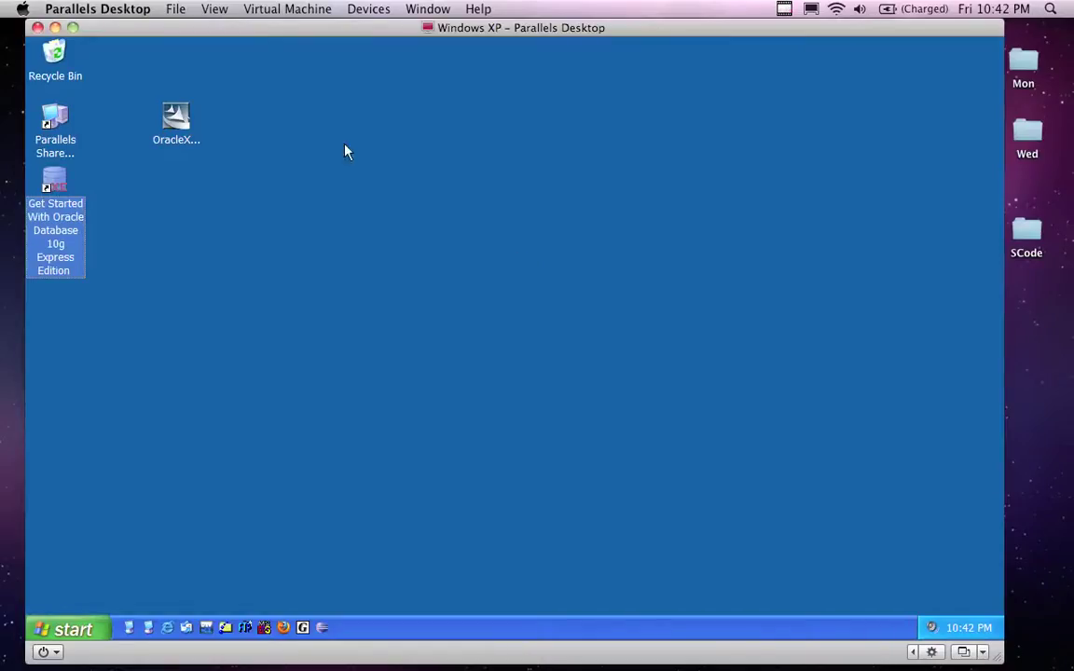
left_click(63, 633)
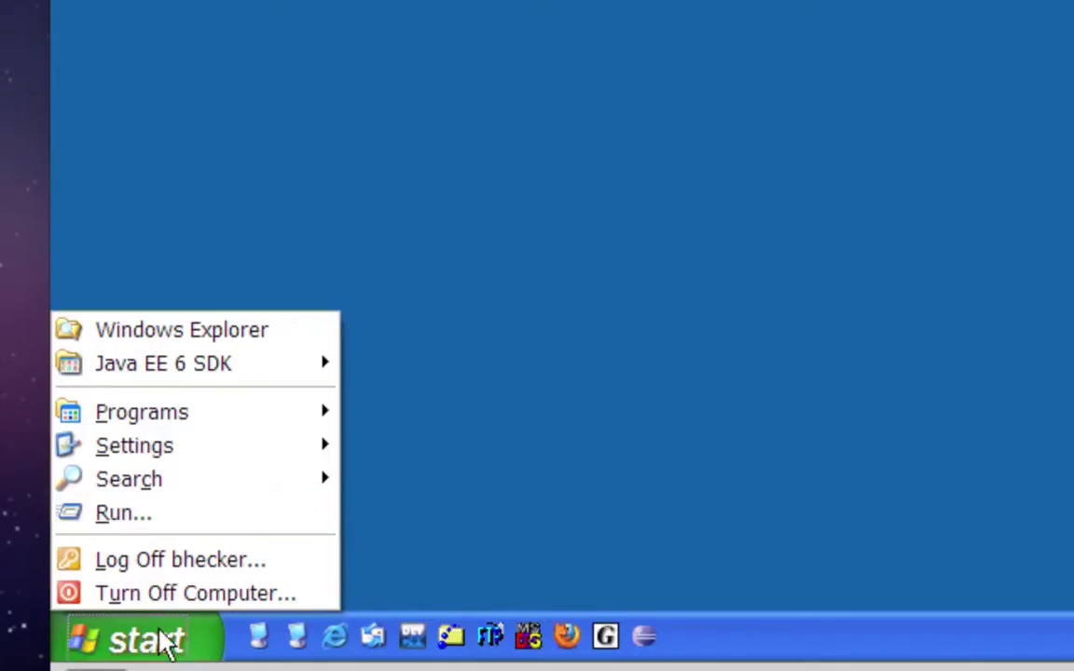
- Launch the Services console and widen its window and service Name column
left_click(141, 522)
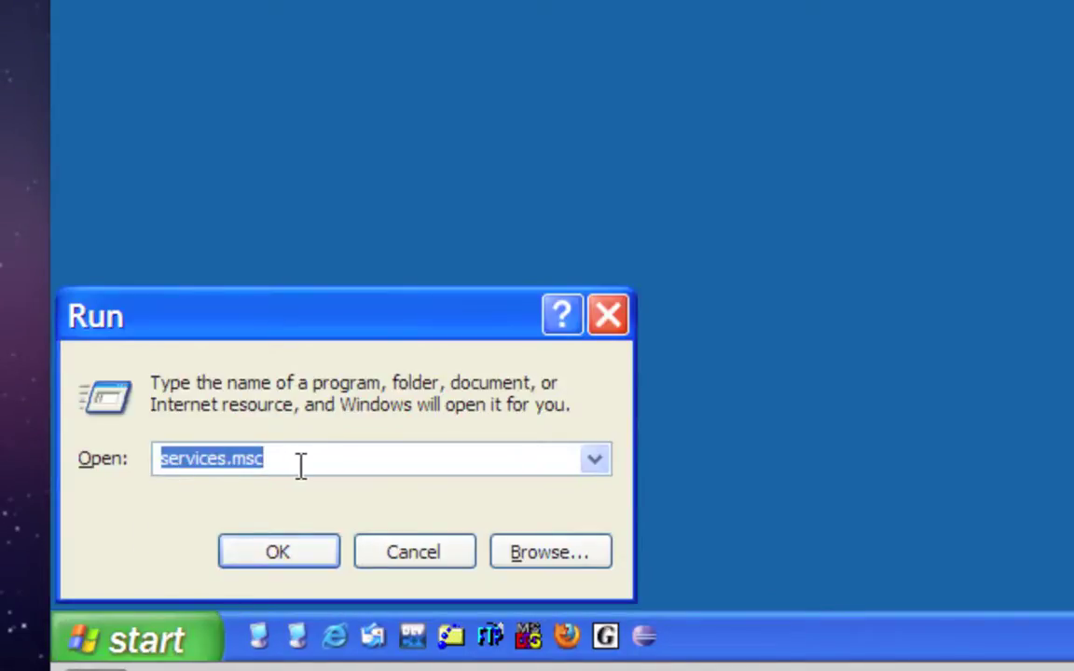
left_click(301, 558)
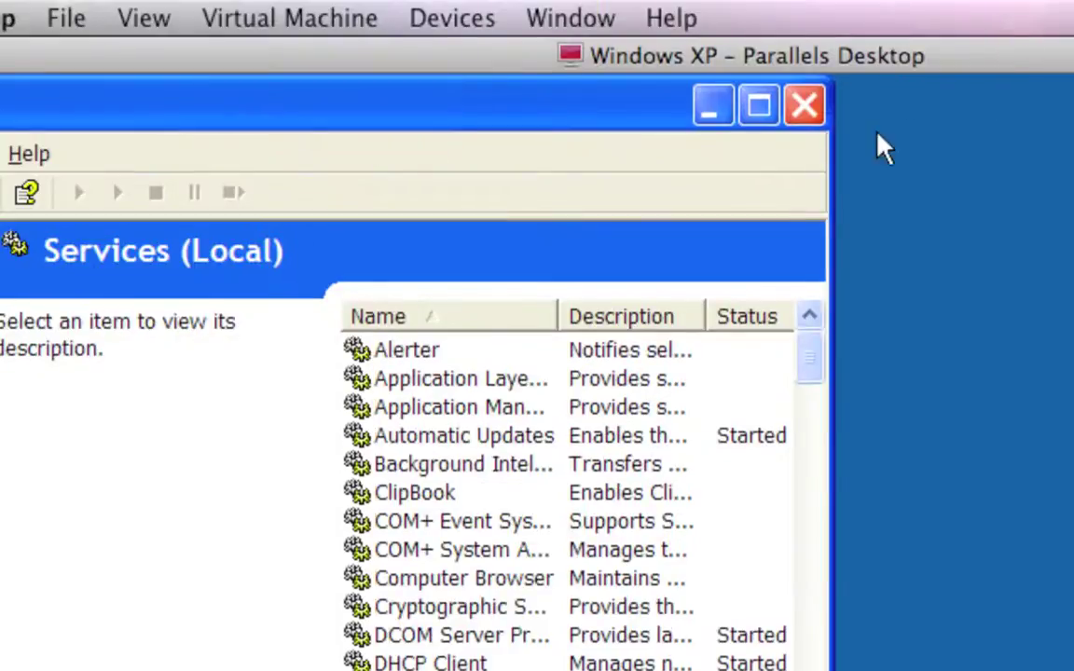
left_click_drag(839, 228, 1022, 252)
left_click_drag(556, 307, 617, 314)
left_click(499, 334)
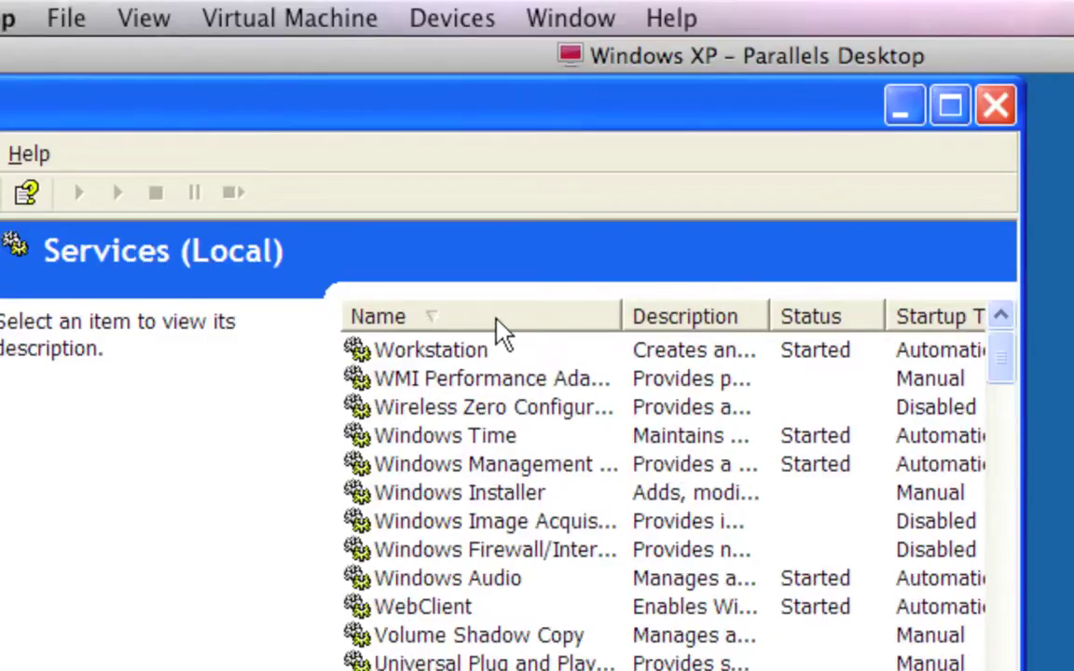
left_click(497, 333)
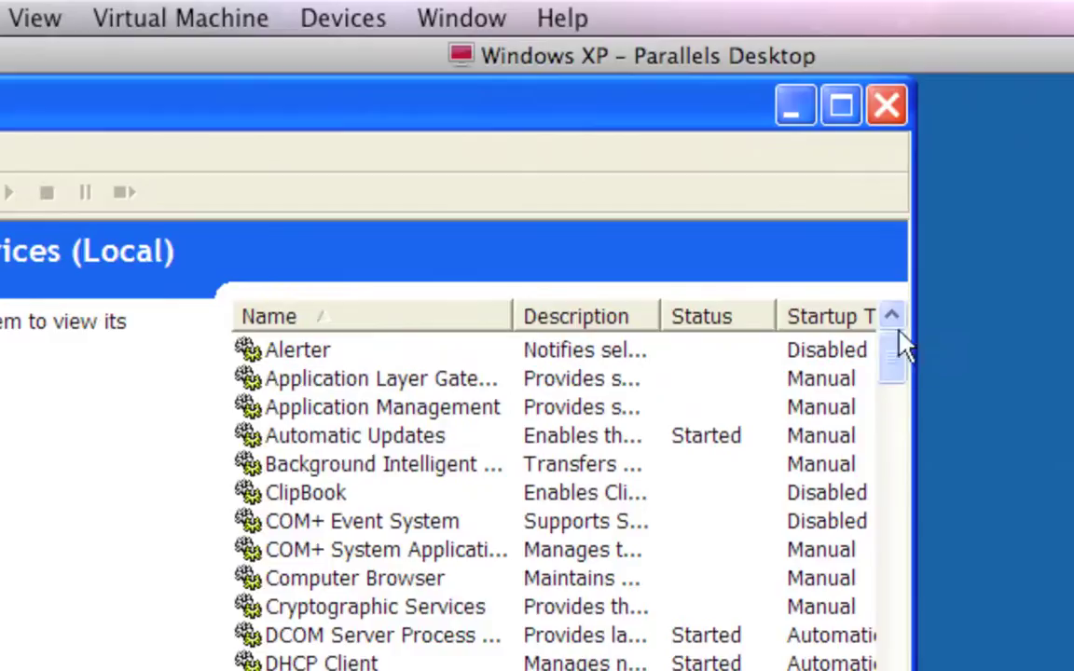
scroll(896, 367, "down", 2)
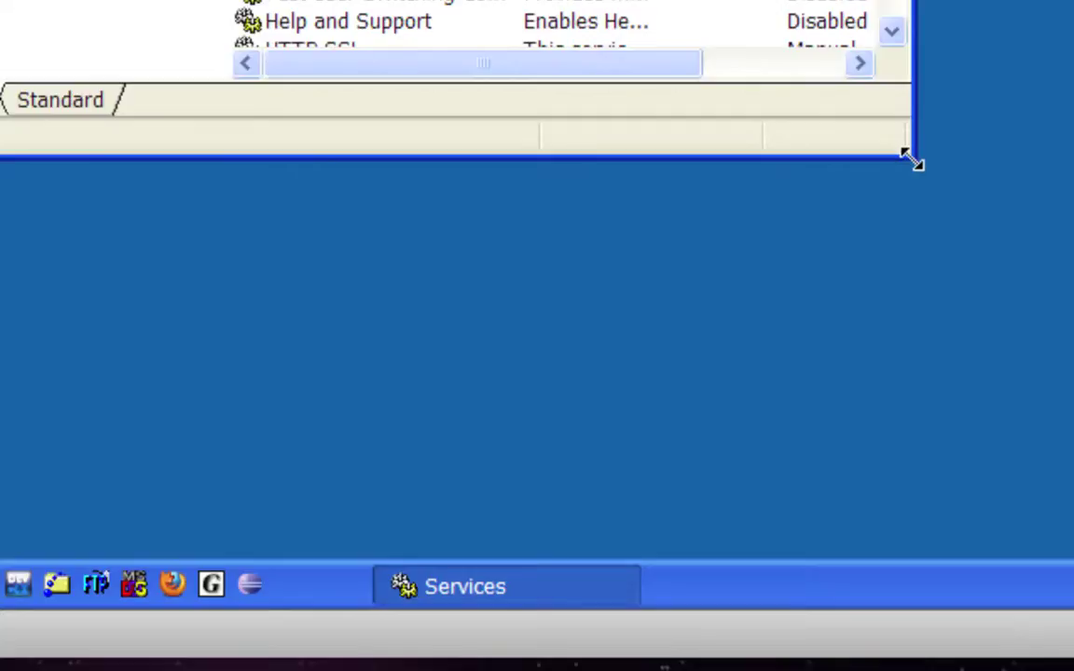
- Scroll to the Oracle XE services and widen the window to reveal their Startup Type
left_click_drag(912, 158, 970, 557)
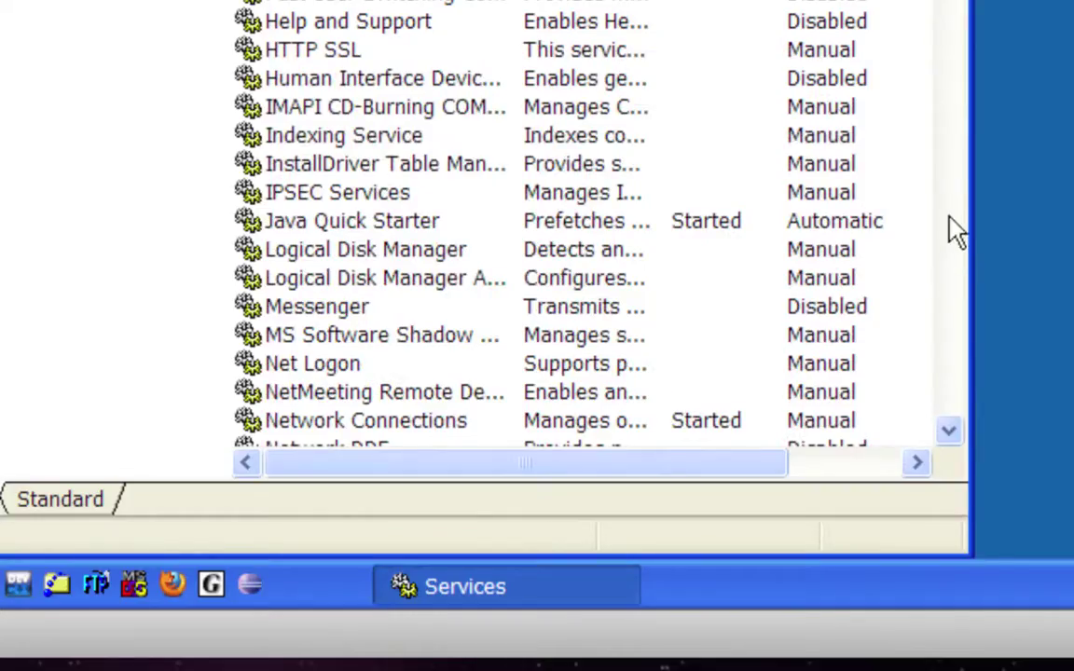
scroll(932, 201, "up", 2)
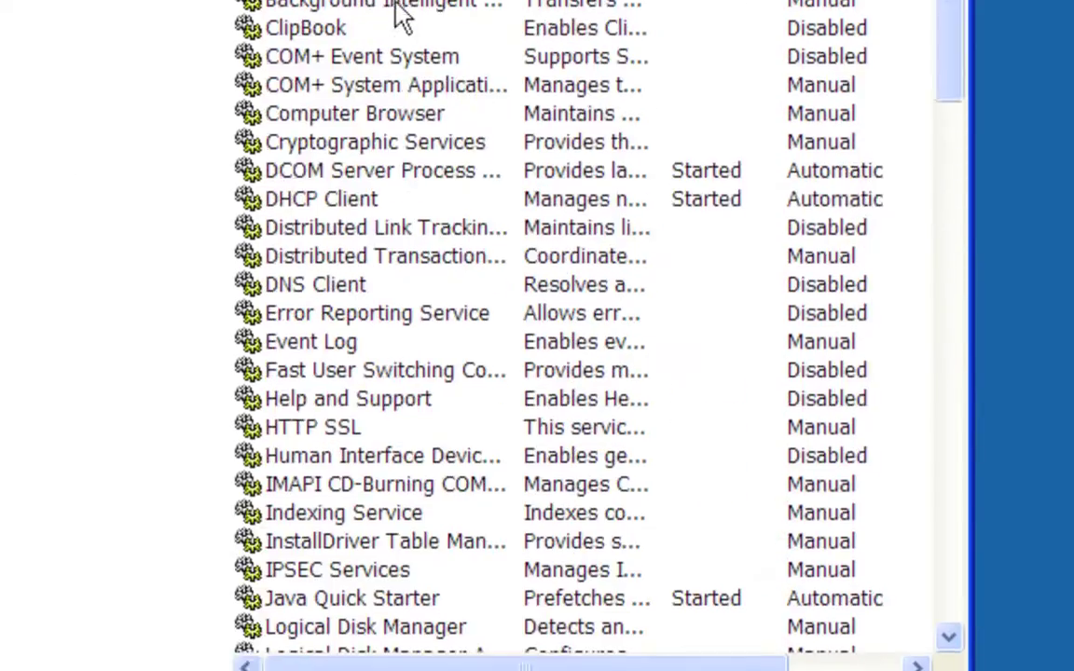
scroll(380, 191, "down", 4)
scroll(387, 201, "down", 5)
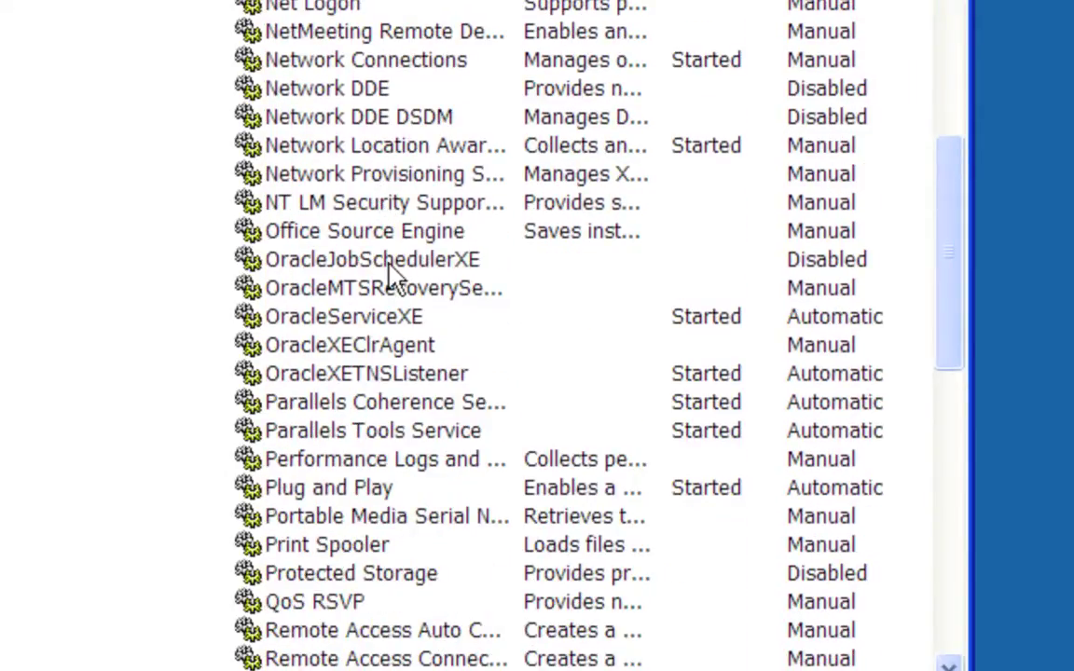
left_click(368, 264)
scroll(462, 261, "up", 2)
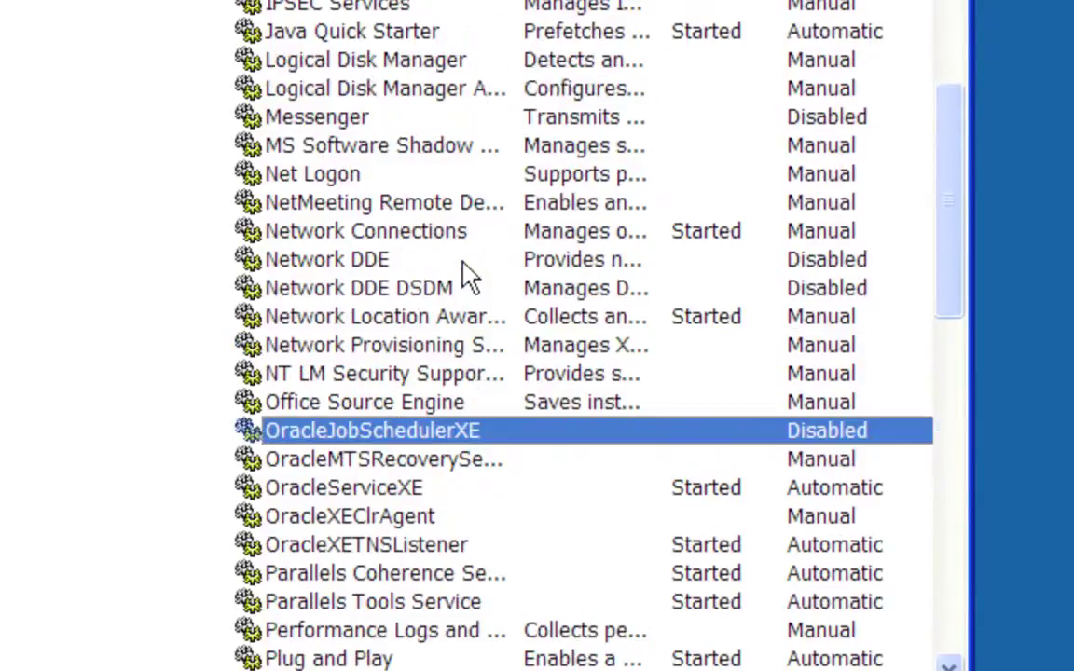
scroll(466, 275, "up", 7)
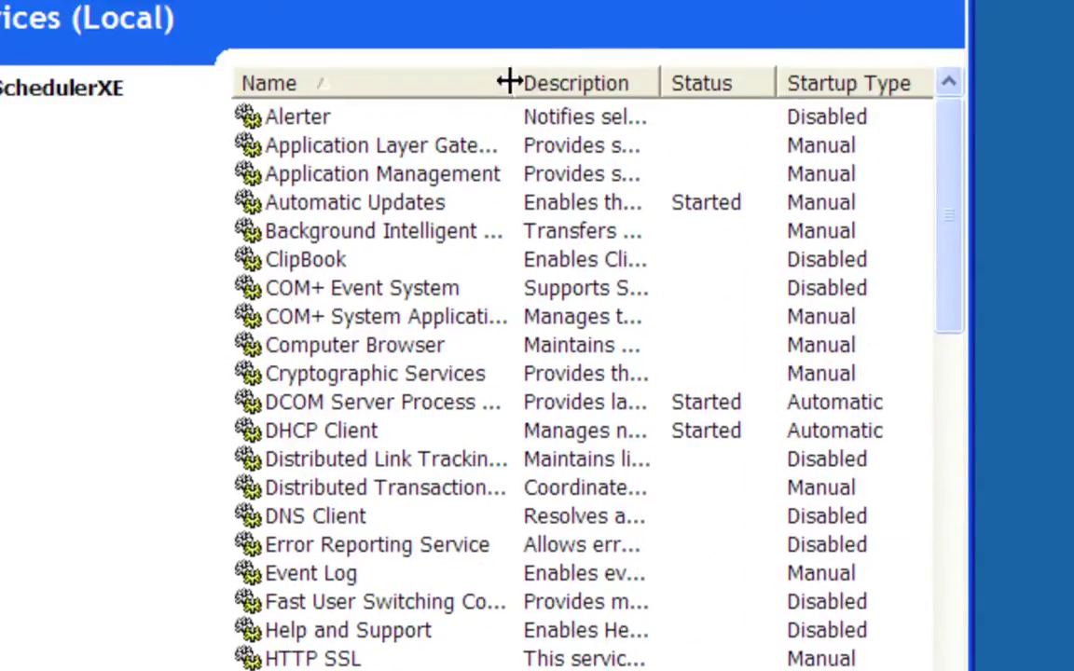
left_click_drag(508, 82, 670, 90)
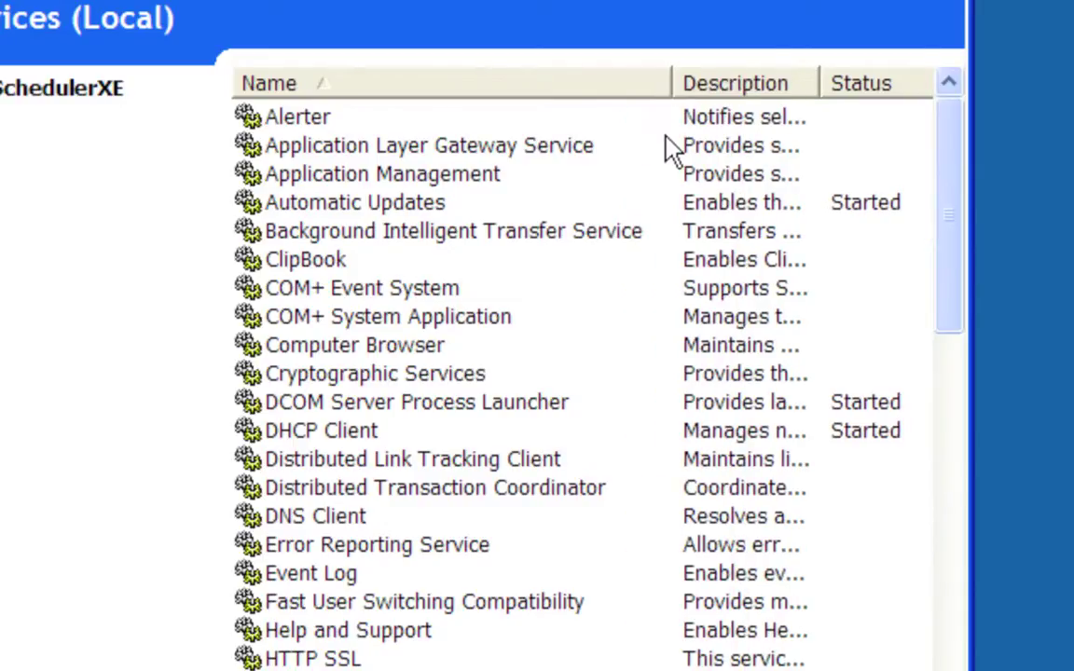
scroll(698, 232, "down", 6)
scroll(697, 237, "down", 4)
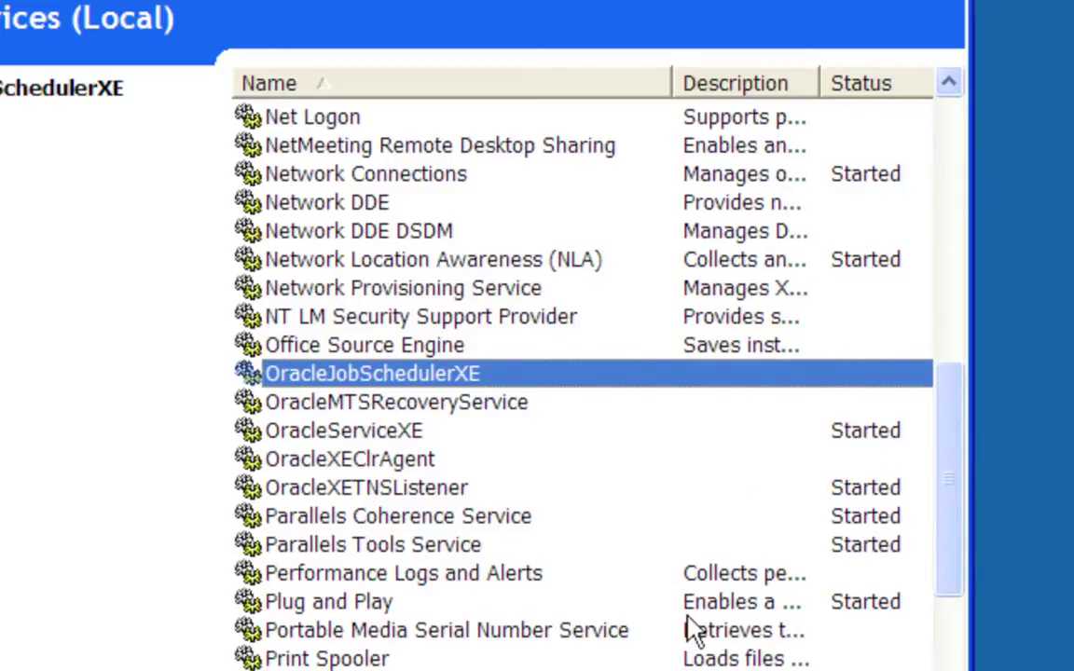
left_click_drag(966, 298, 1073, 298)
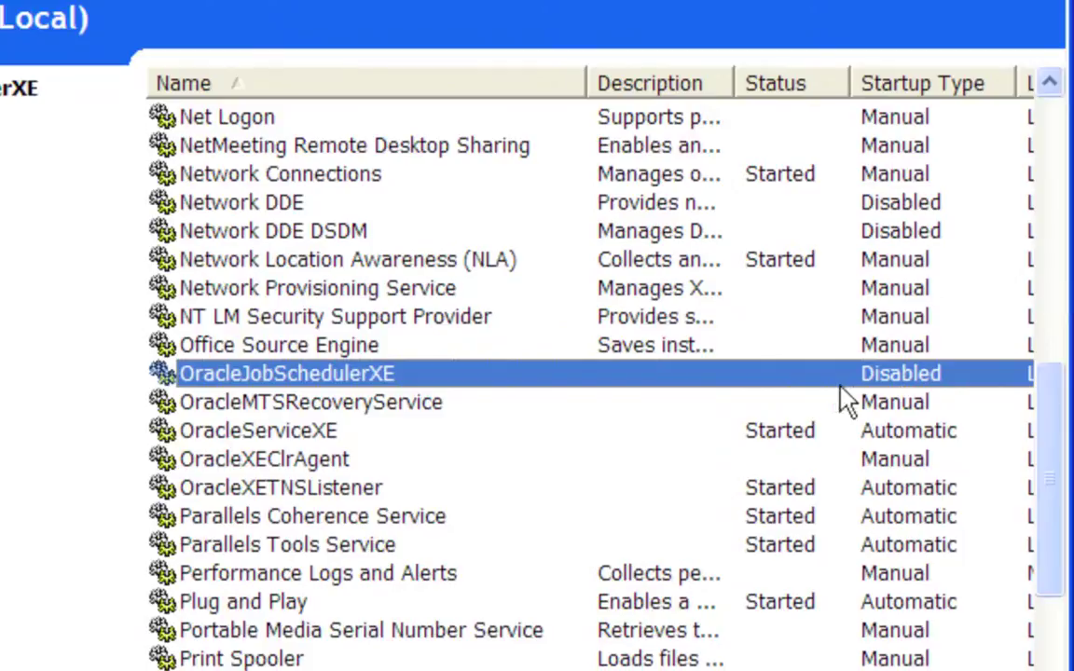
left_click(348, 402)
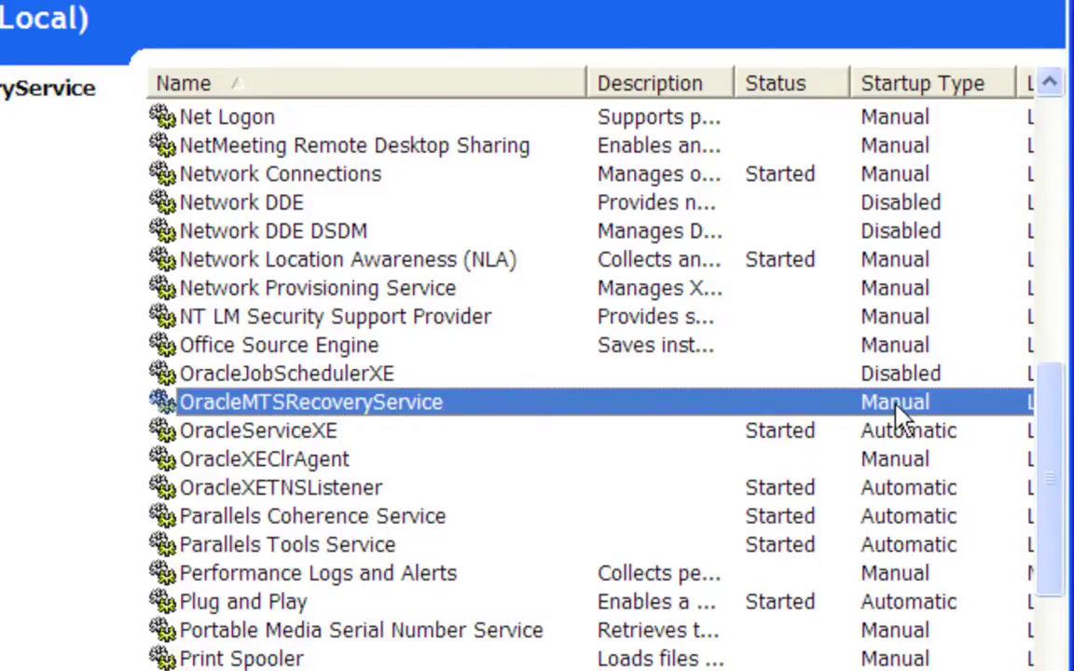
left_click(338, 442)
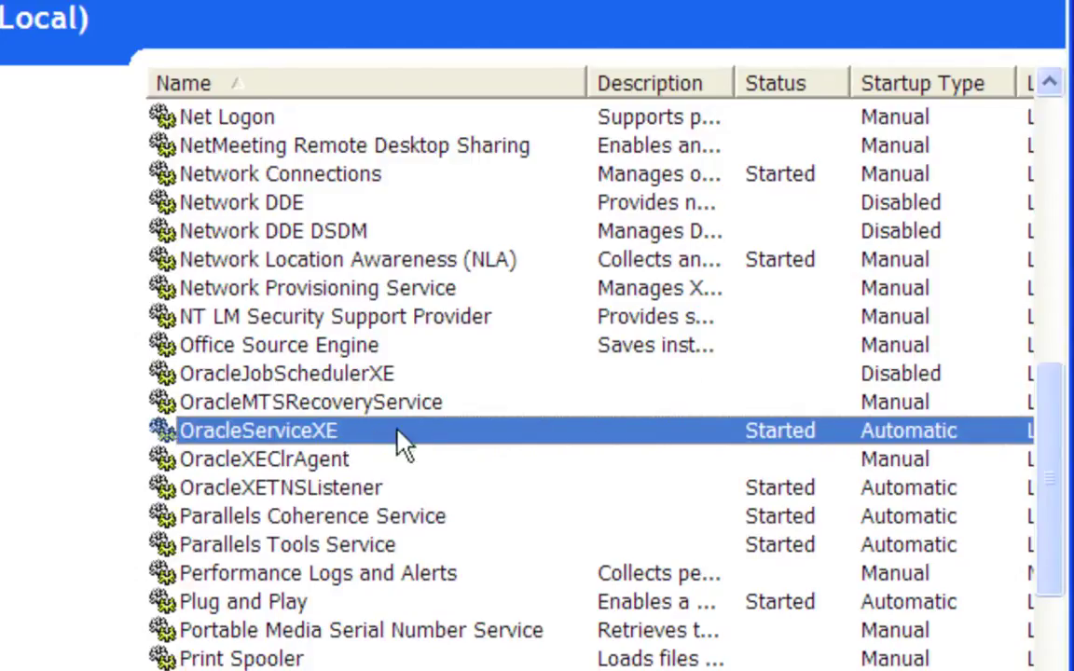
left_click(784, 487)
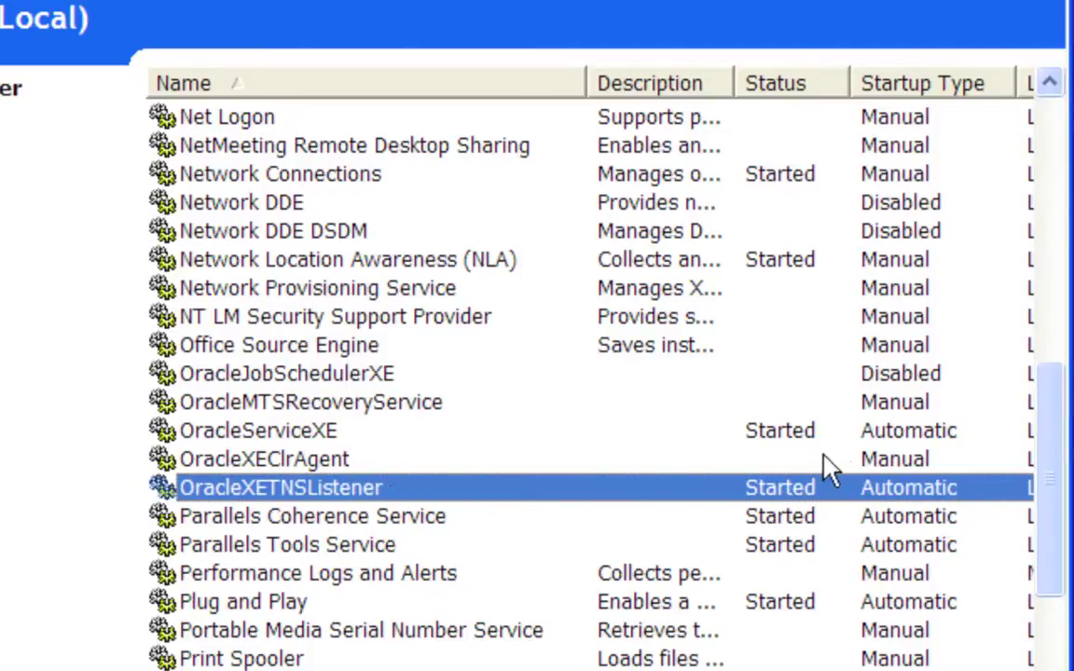
left_click(910, 459)
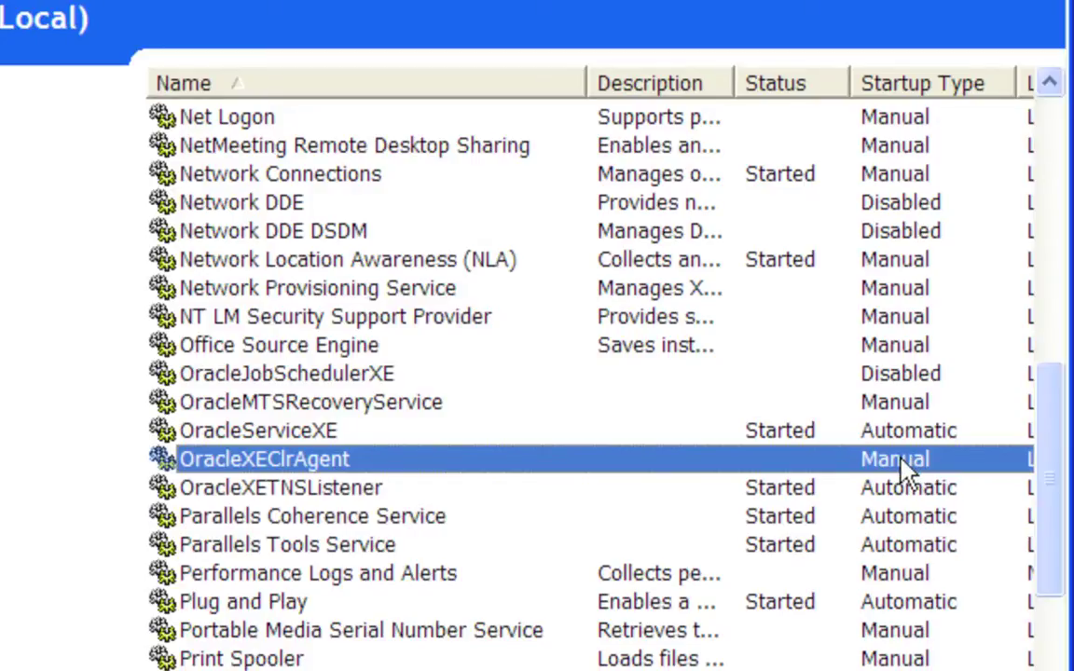
left_click(328, 431)
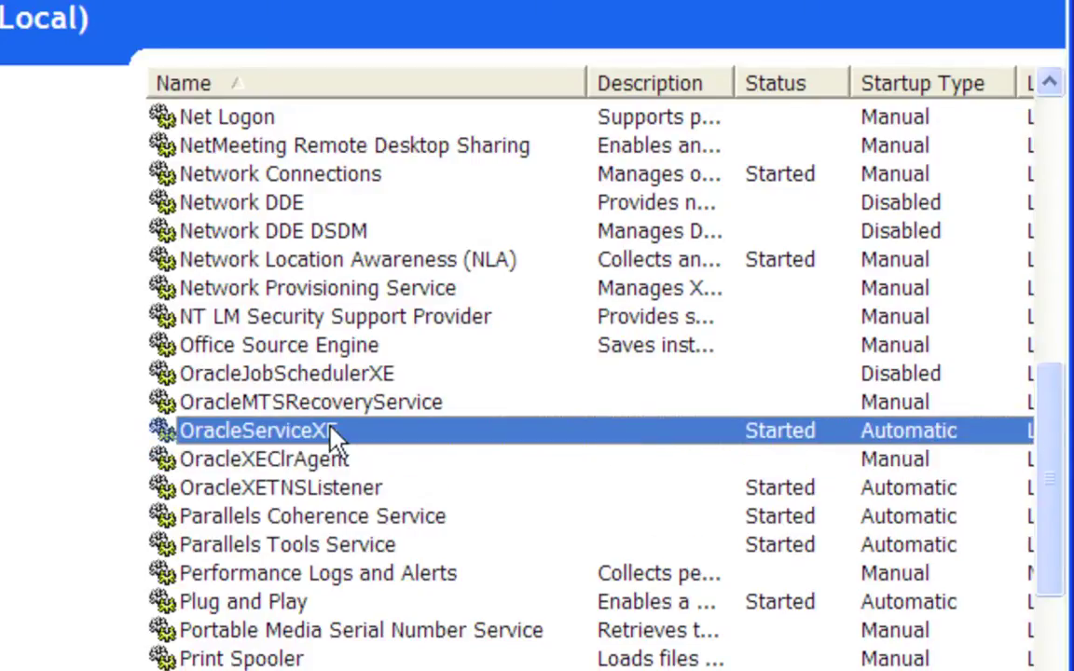
left_click(342, 492)
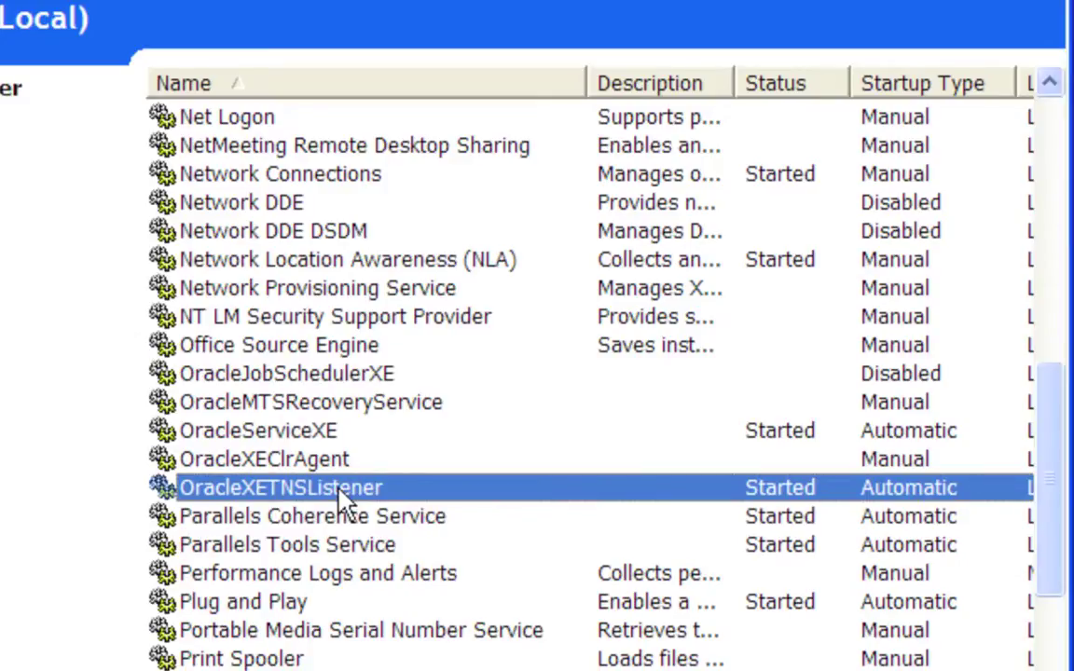
left_click(811, 431)
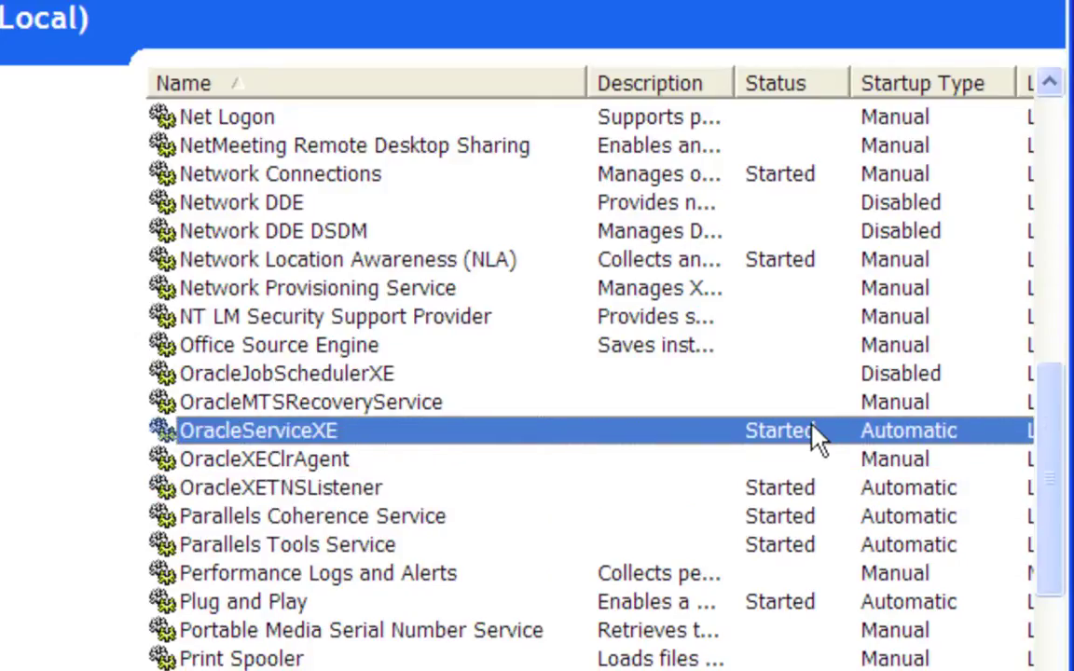
left_click(819, 496)
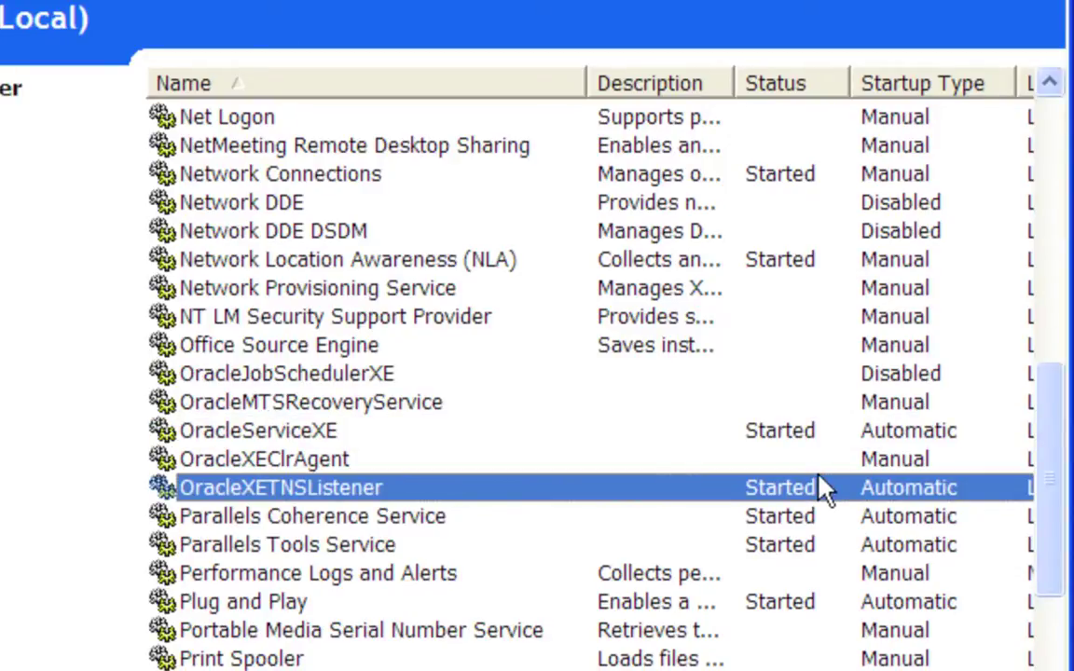
left_click(817, 432)
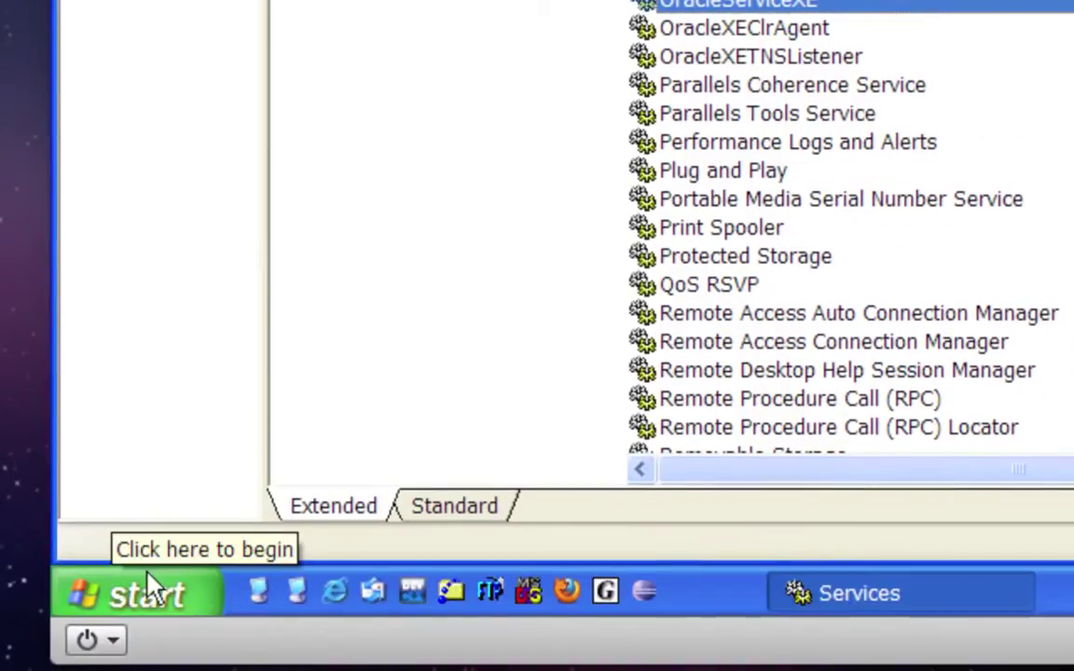
- Run Stop Database from Programs > Oracle Database 10g Express Edition to stop OracleServiceXE
left_click(146, 594)
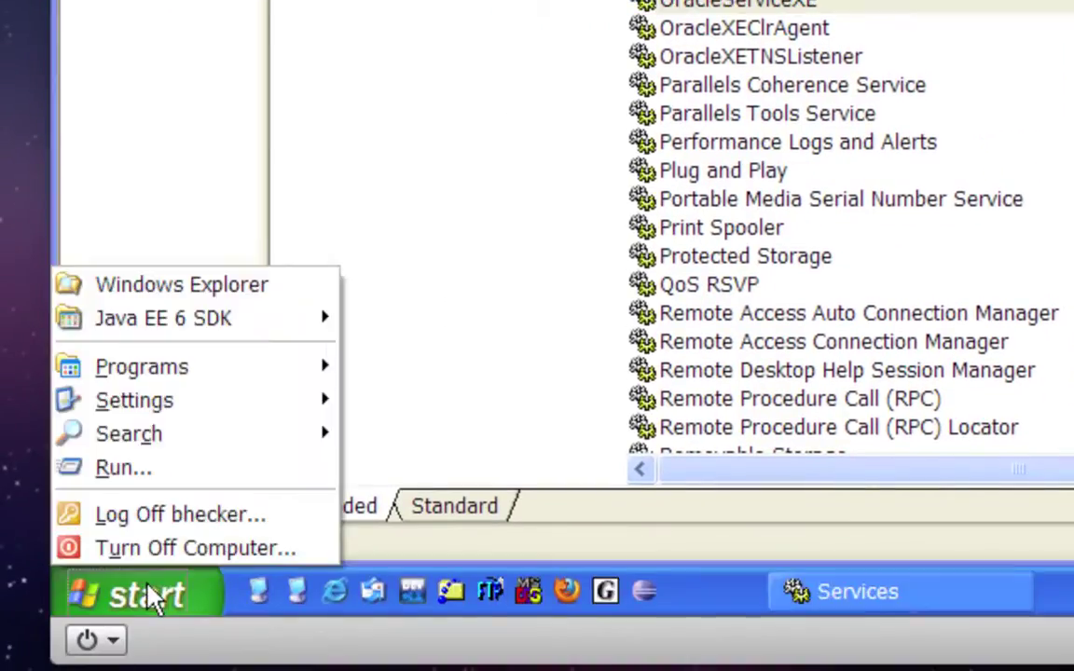
mouse_move(154, 326)
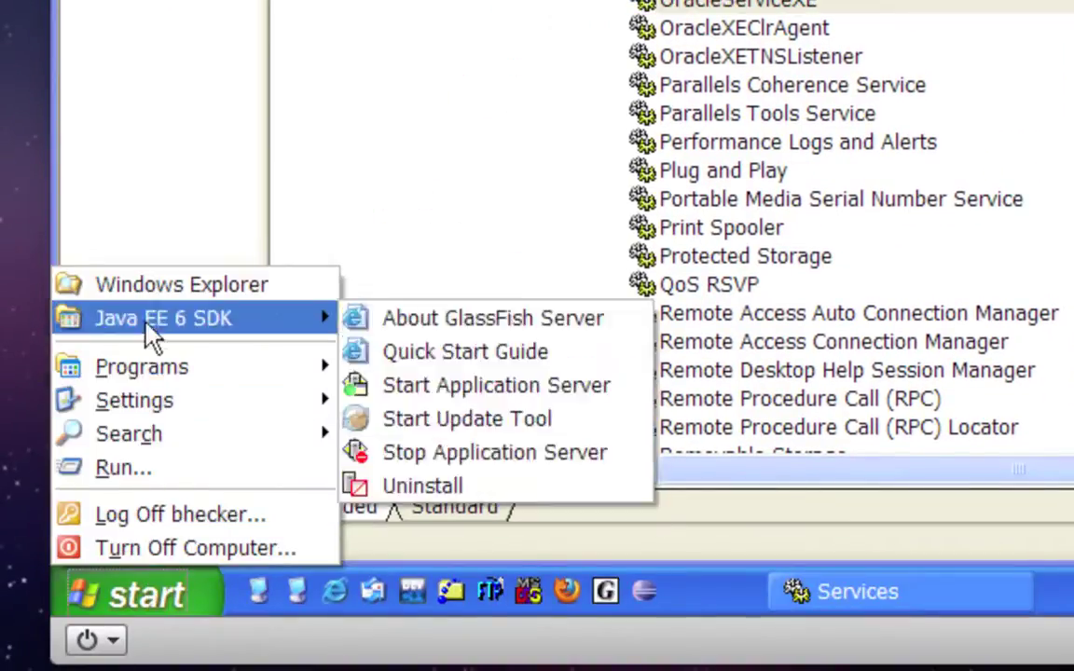
mouse_move(159, 363)
mouse_move(439, 368)
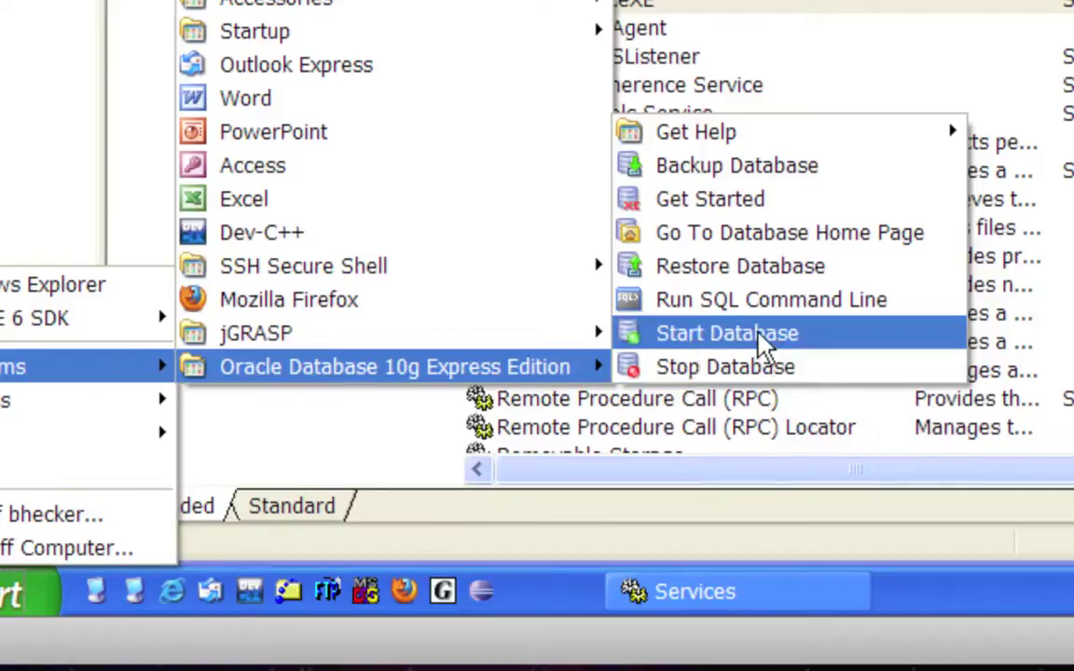
left_click(722, 369)
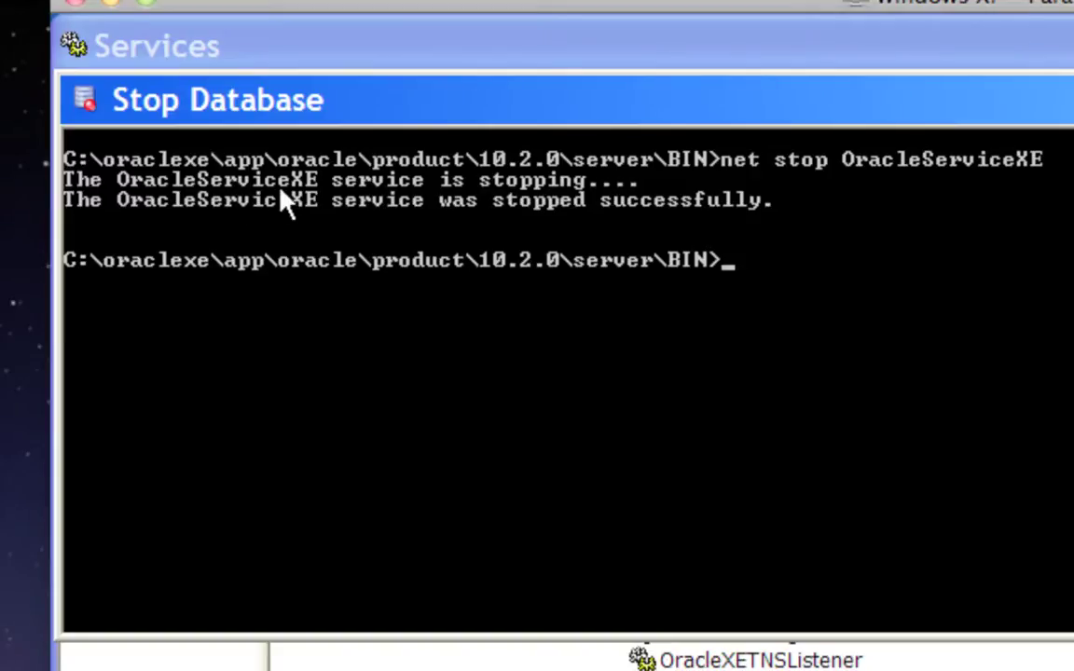
- Close the outdated Services window and relaunch services.msc from Run
left_click(338, 65)
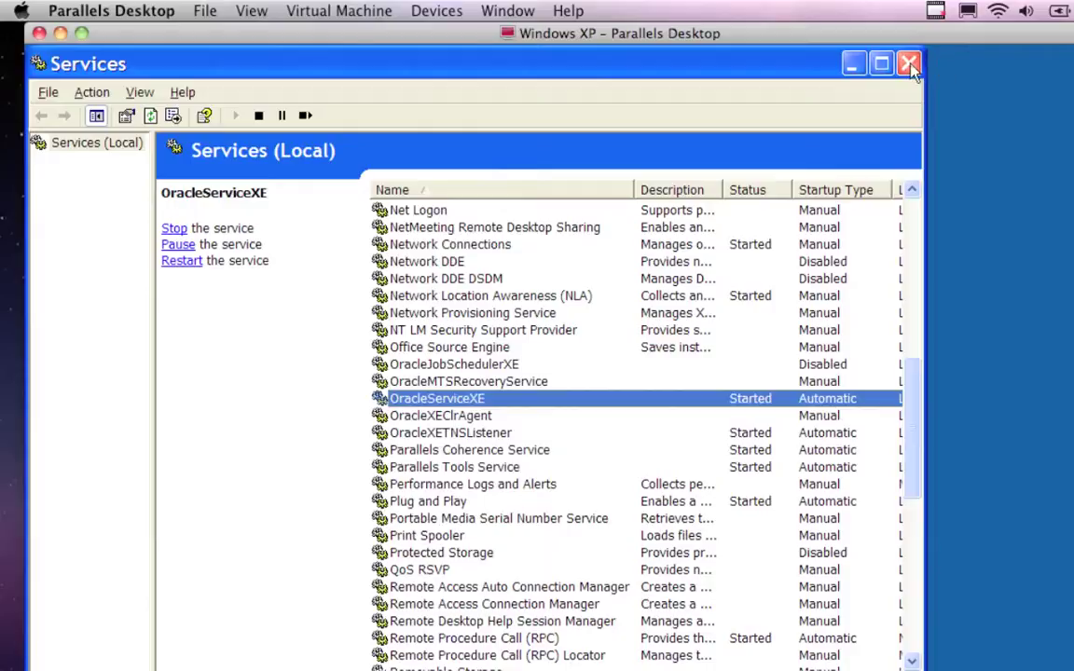
left_click(906, 64)
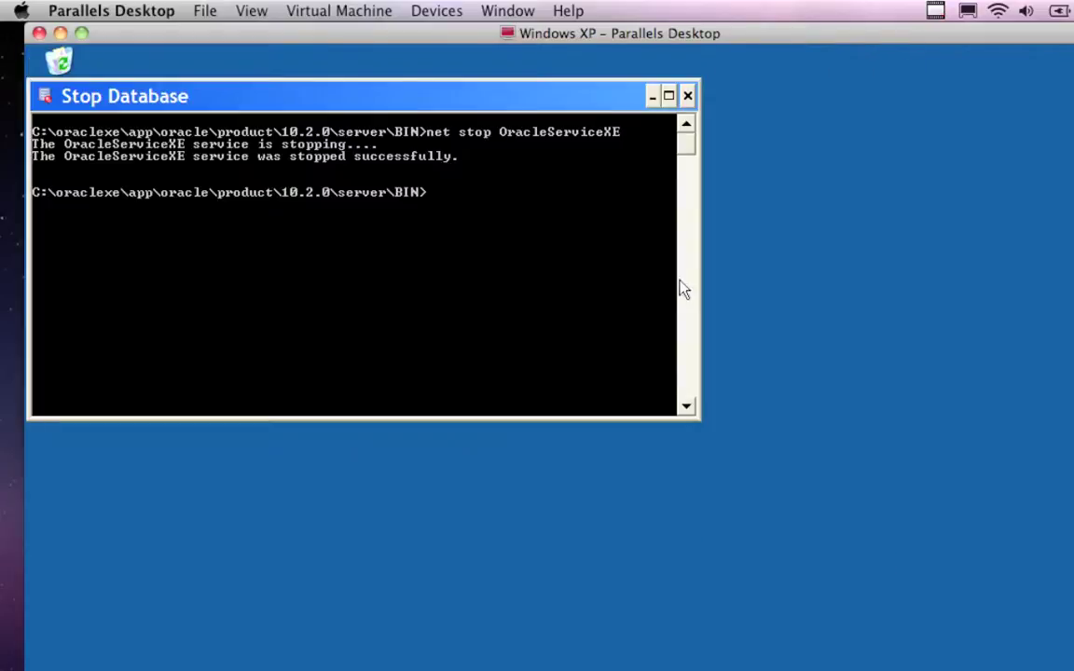
left_click(72, 663)
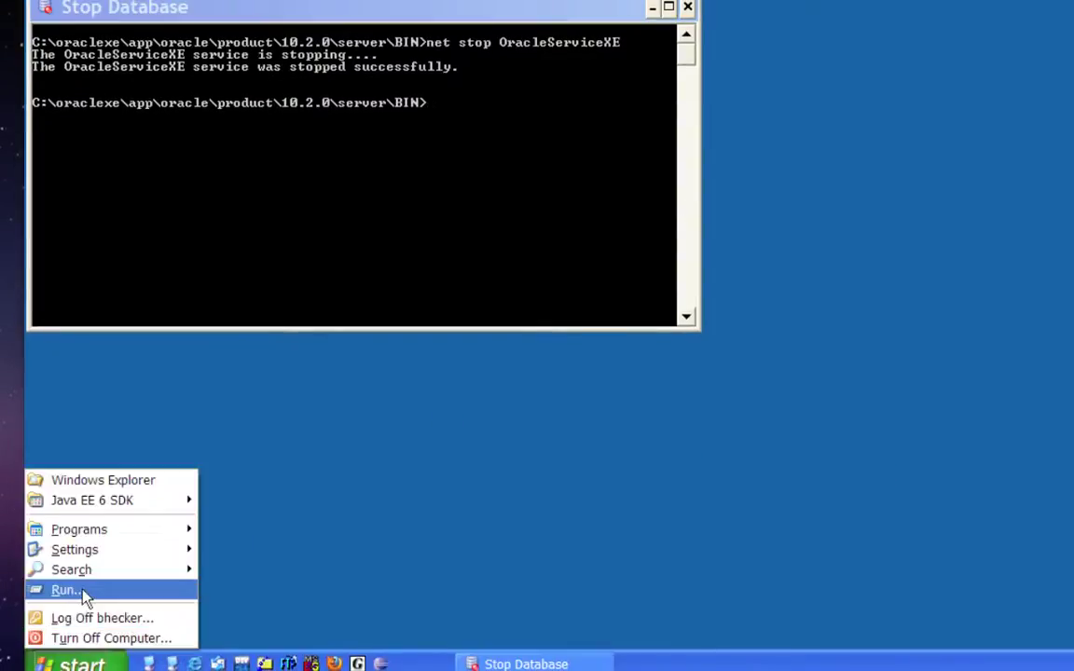
left_click(84, 593)
left_click(157, 615)
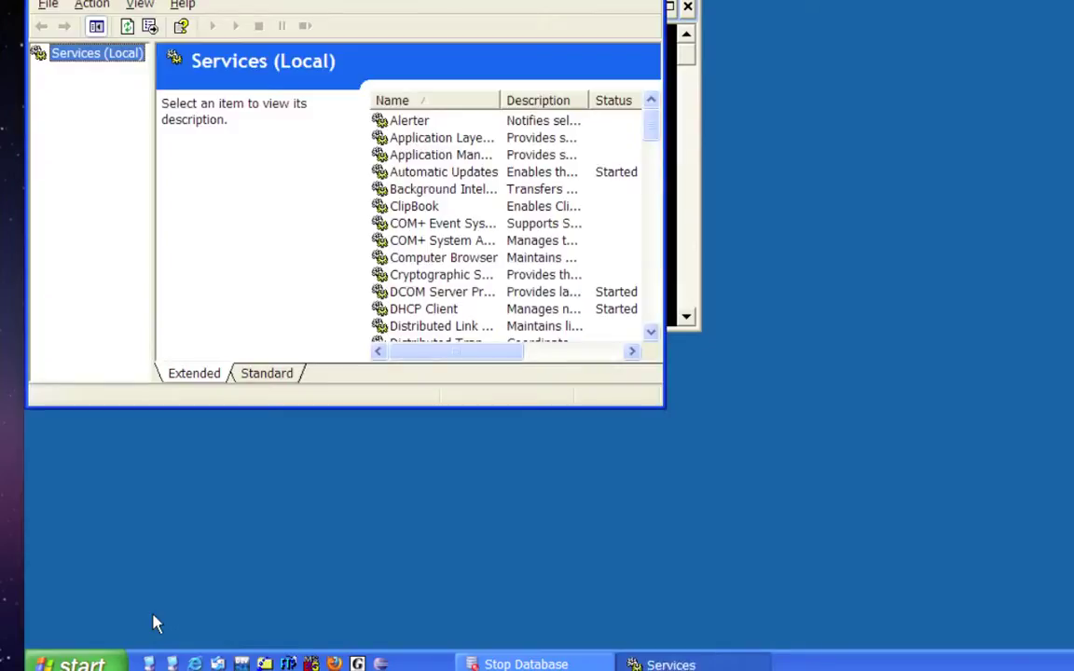
- Enlarge and sort the Services list, confirming OracleServiceXE stopped and OracleXETNSListener still Started
left_click_drag(663, 407, 993, 586)
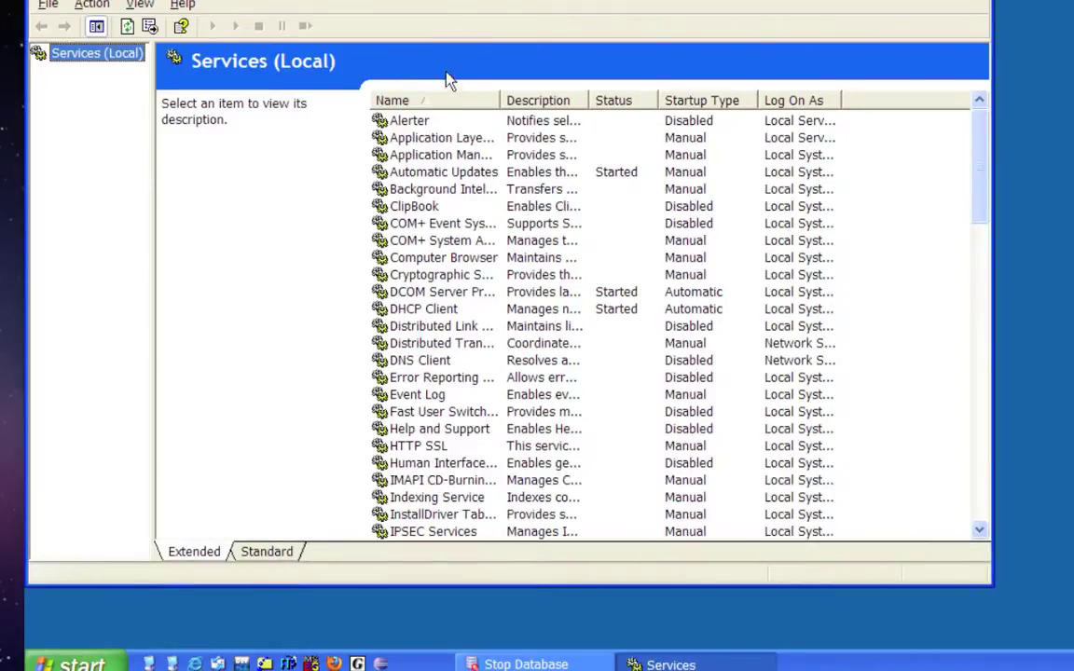
left_click(441, 103)
left_click(441, 102)
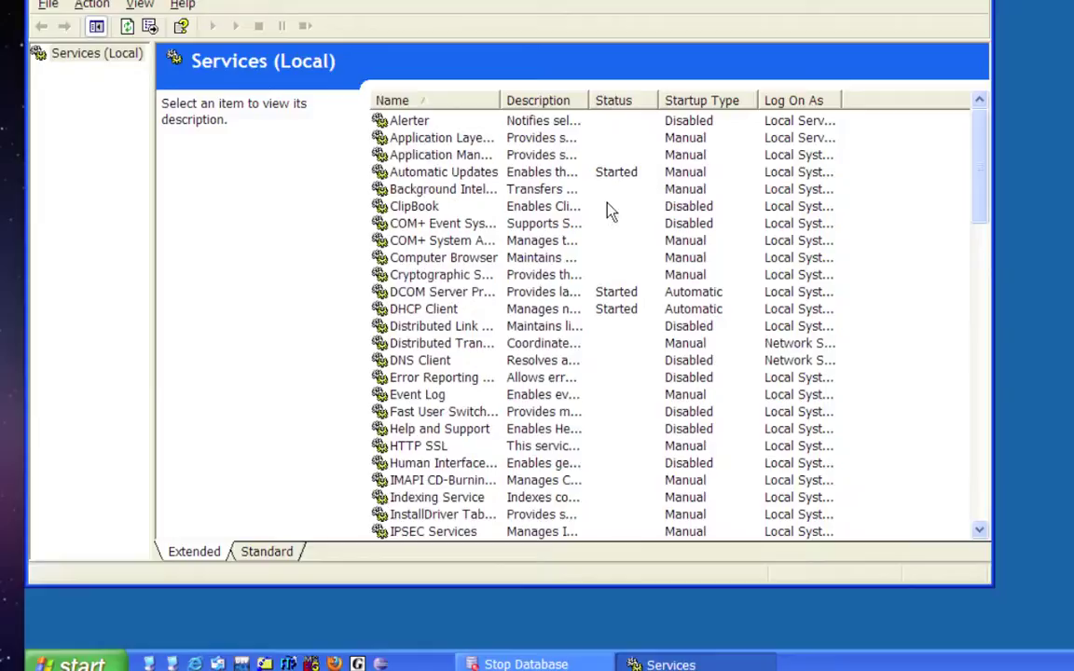
scroll(608, 215, "down", 4)
scroll(611, 215, "down", 6)
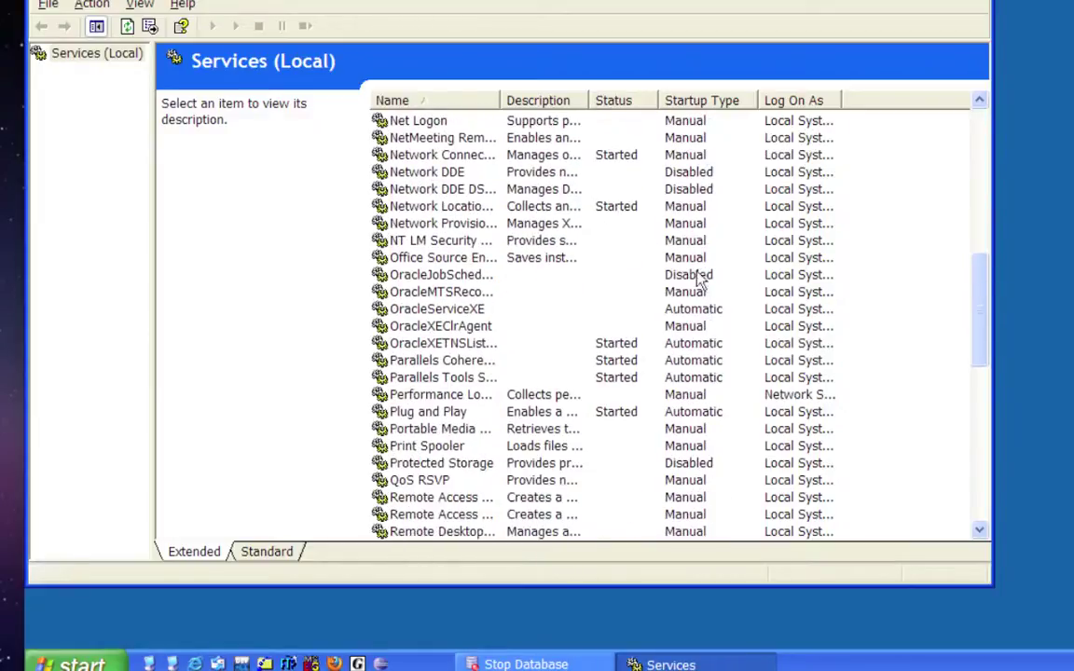
left_click(482, 312)
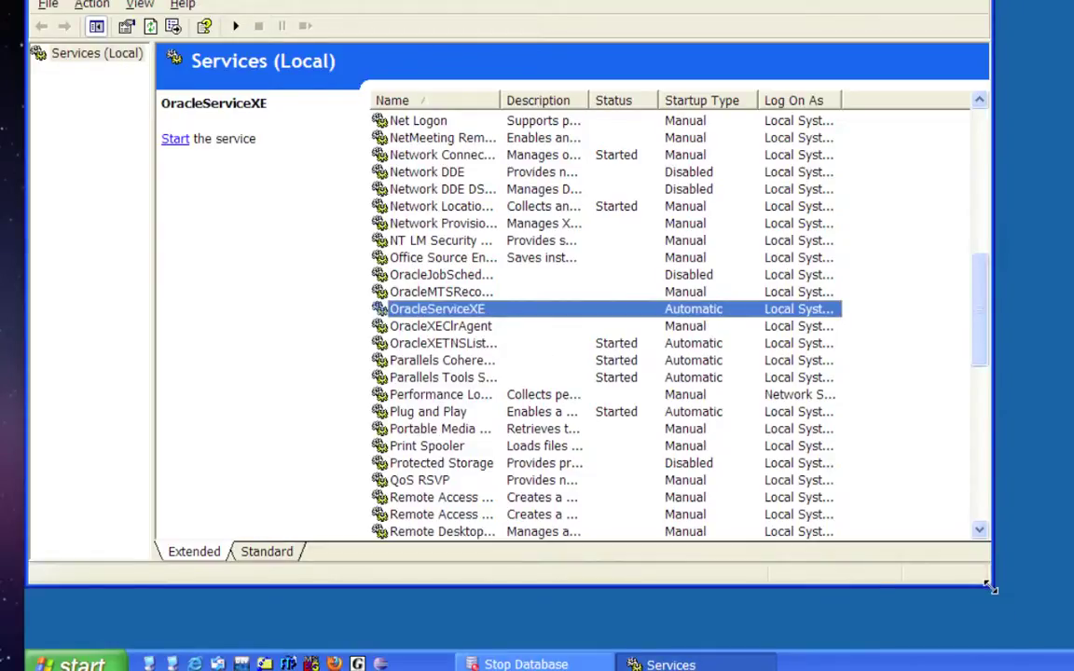
left_click_drag(1069, 618, 1070, 627)
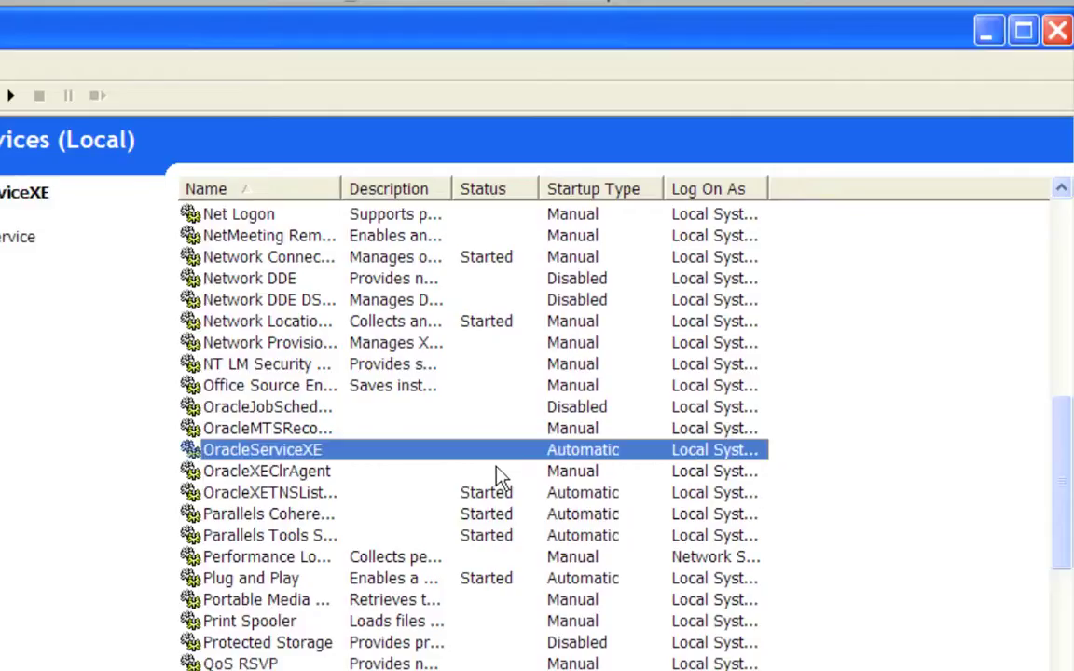
left_click(573, 501)
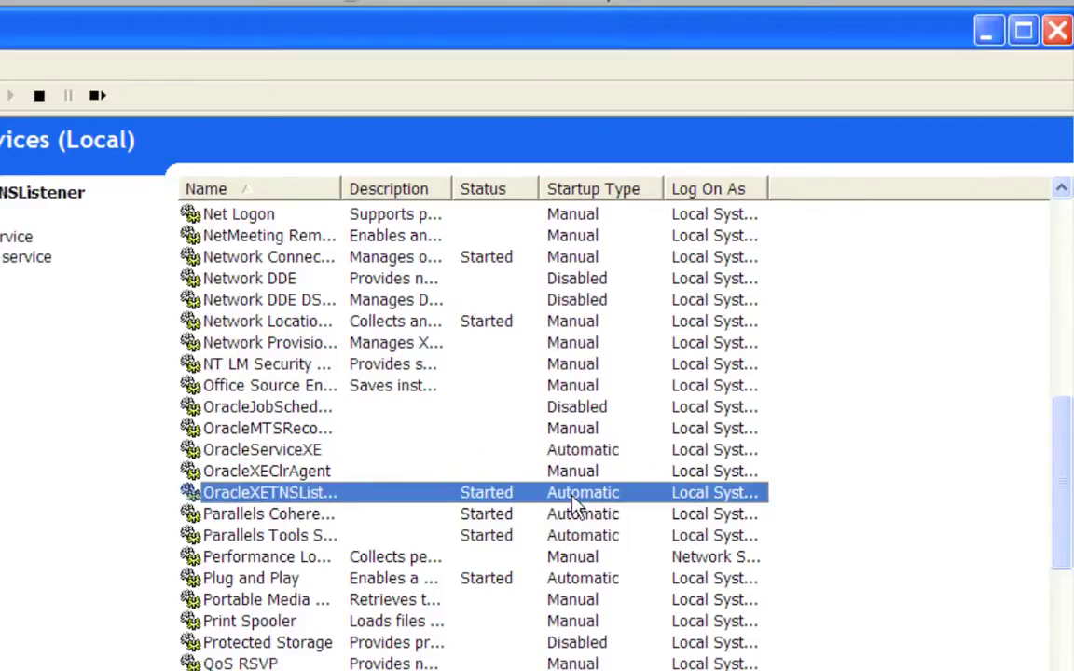
- Stop the OracleXETNSListener service, leaving its startup type Automatic
double_click(484, 501)
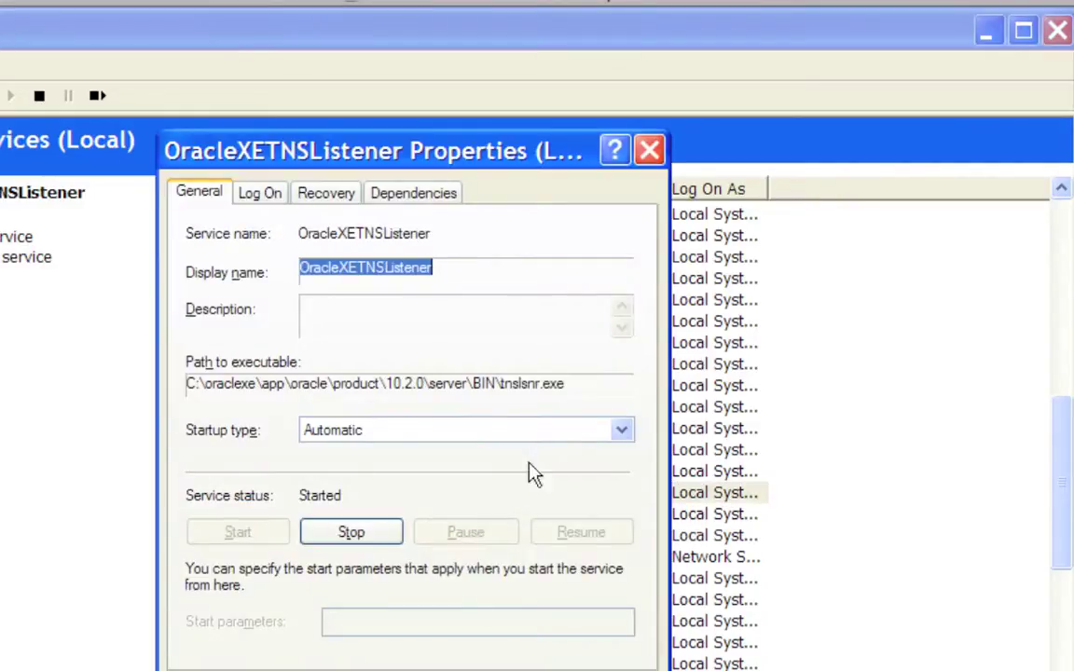
left_click(621, 433)
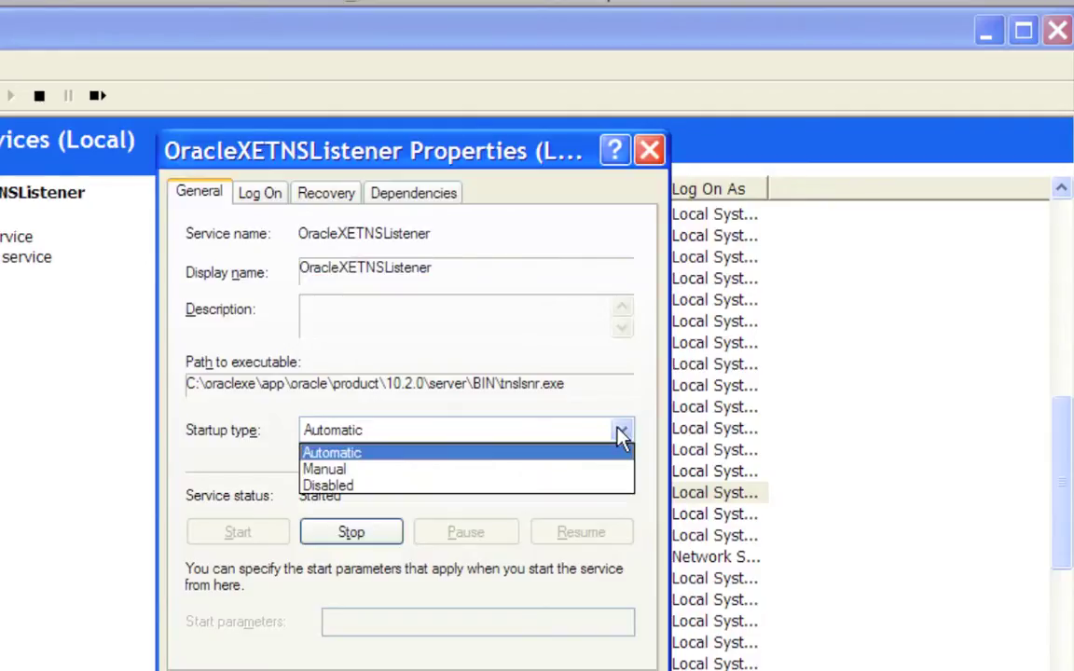
left_click(532, 479)
left_click(371, 534)
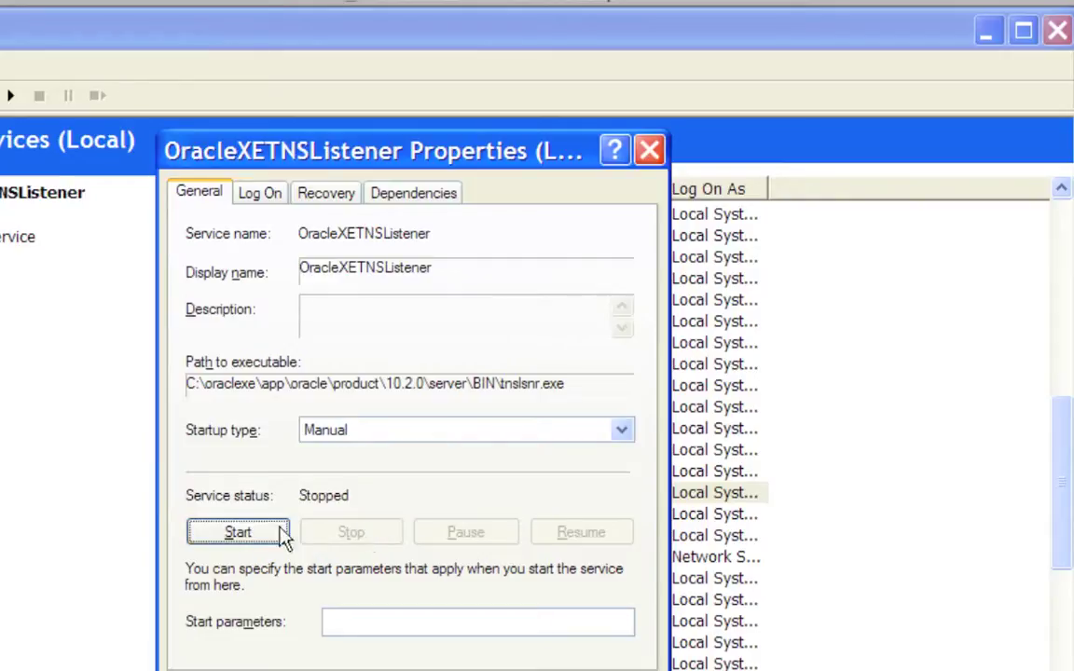
left_click(649, 151)
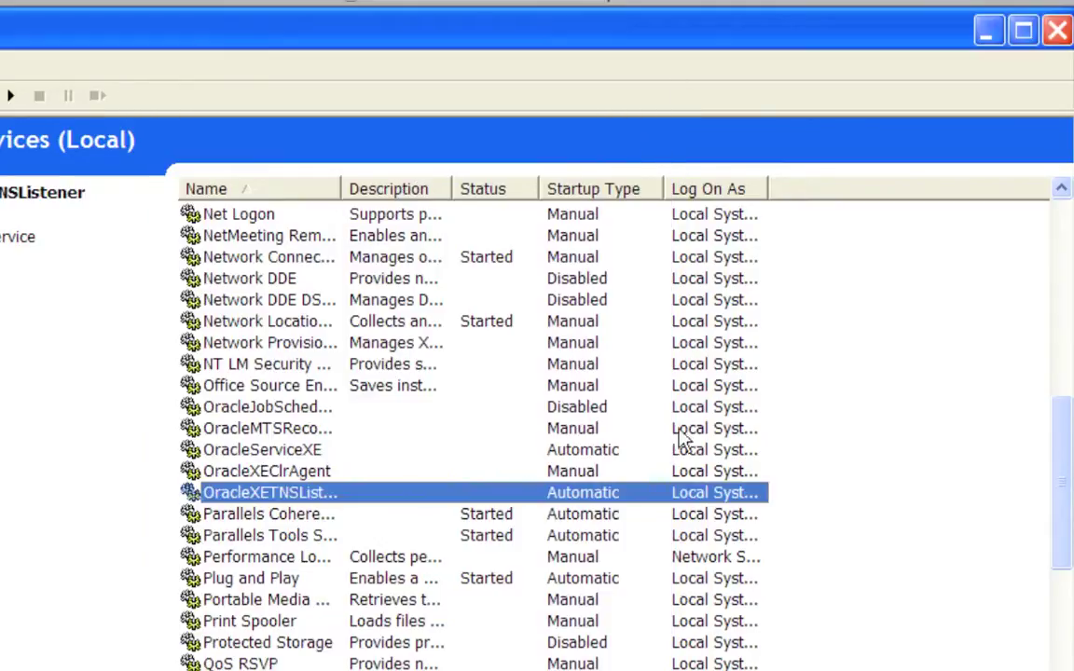
- Set OracleServiceXE's startup type to Disabled and apply it
left_click(611, 455)
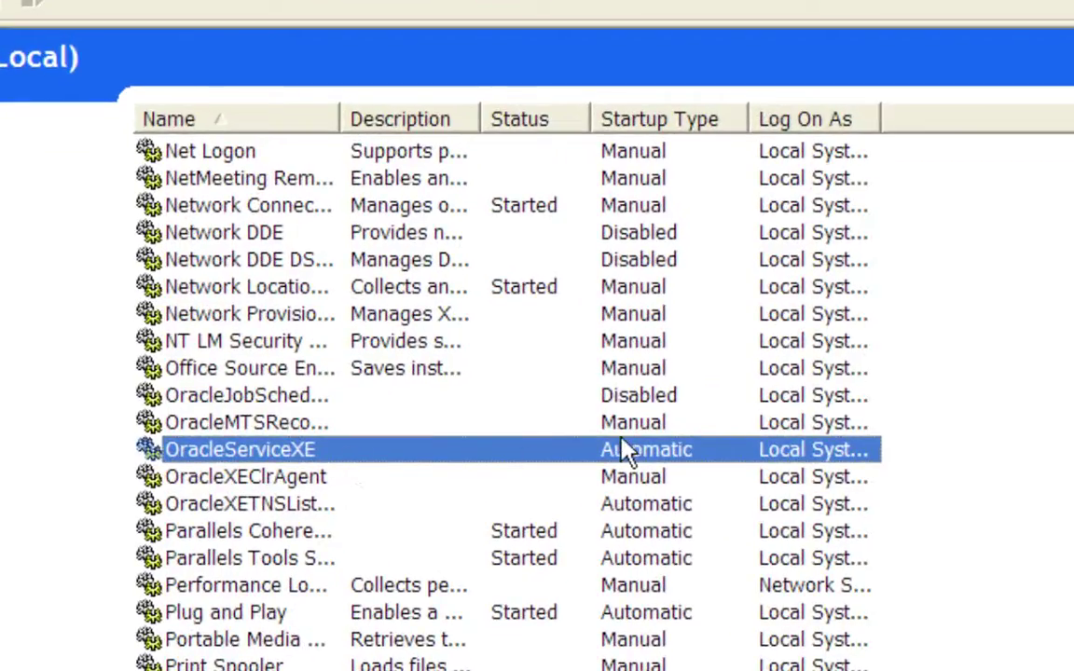
double_click(688, 456)
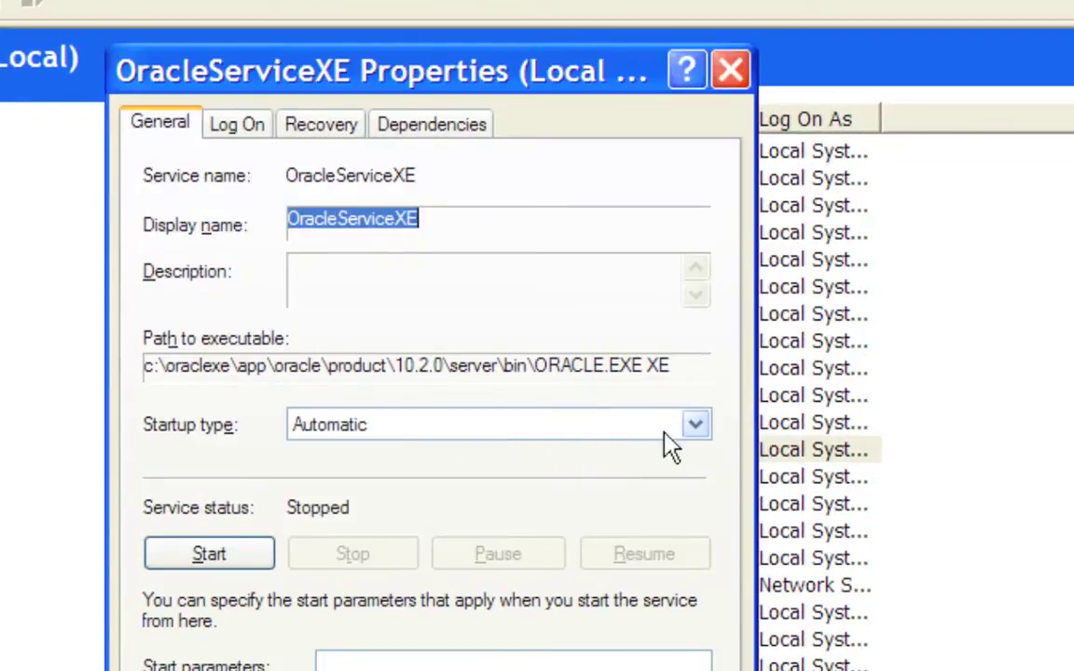
left_click(701, 429)
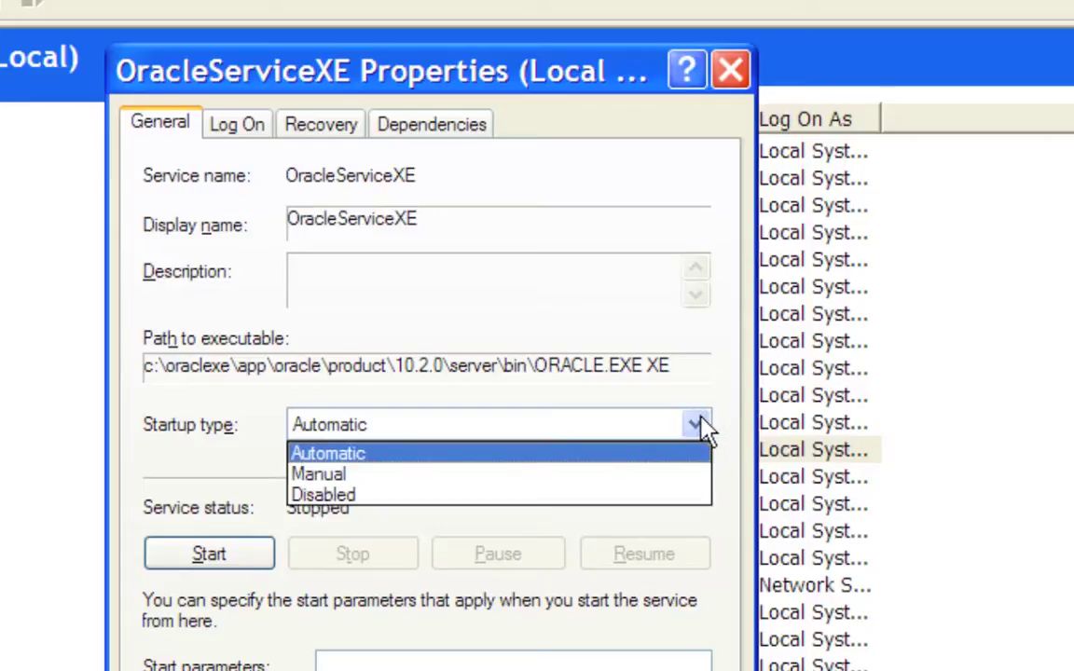
left_click(604, 488)
key("Down")
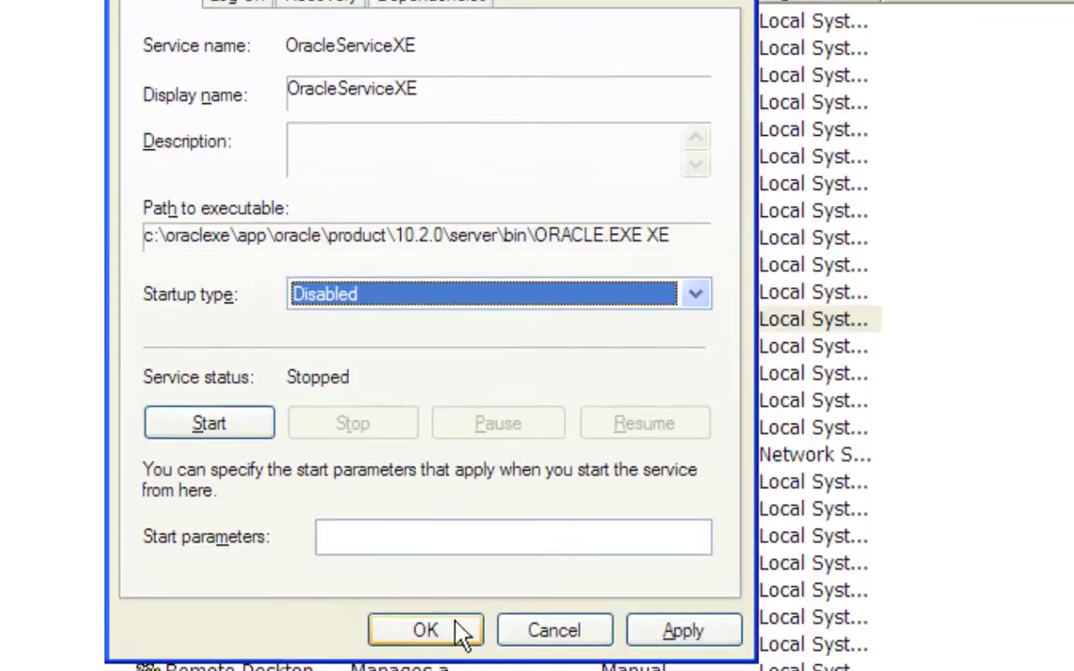
left_click(679, 633)
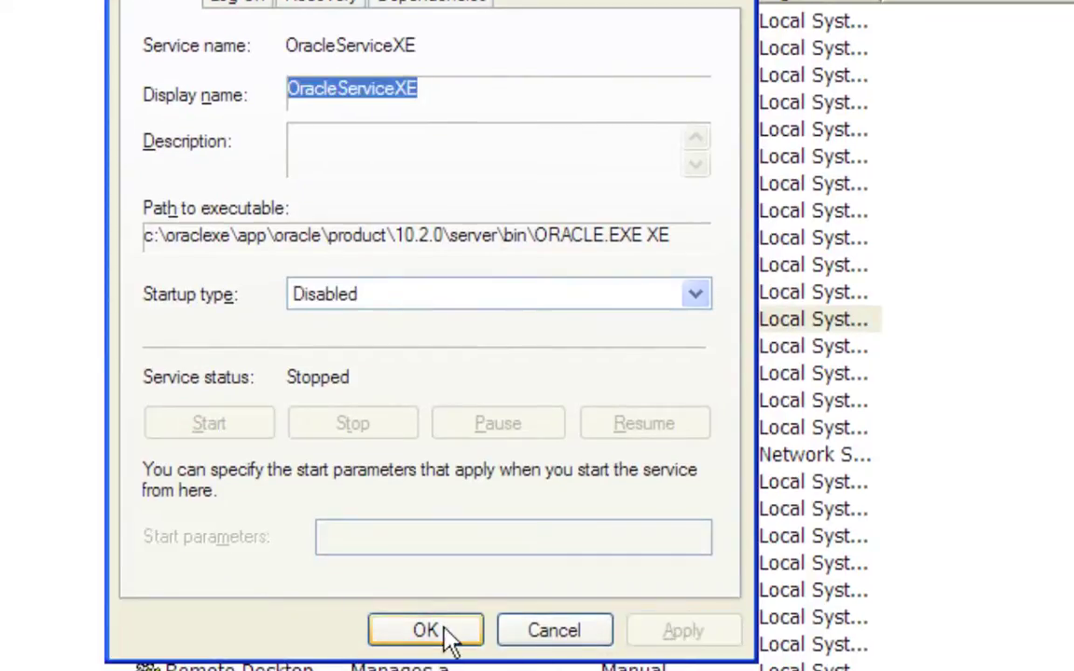
left_click(427, 631)
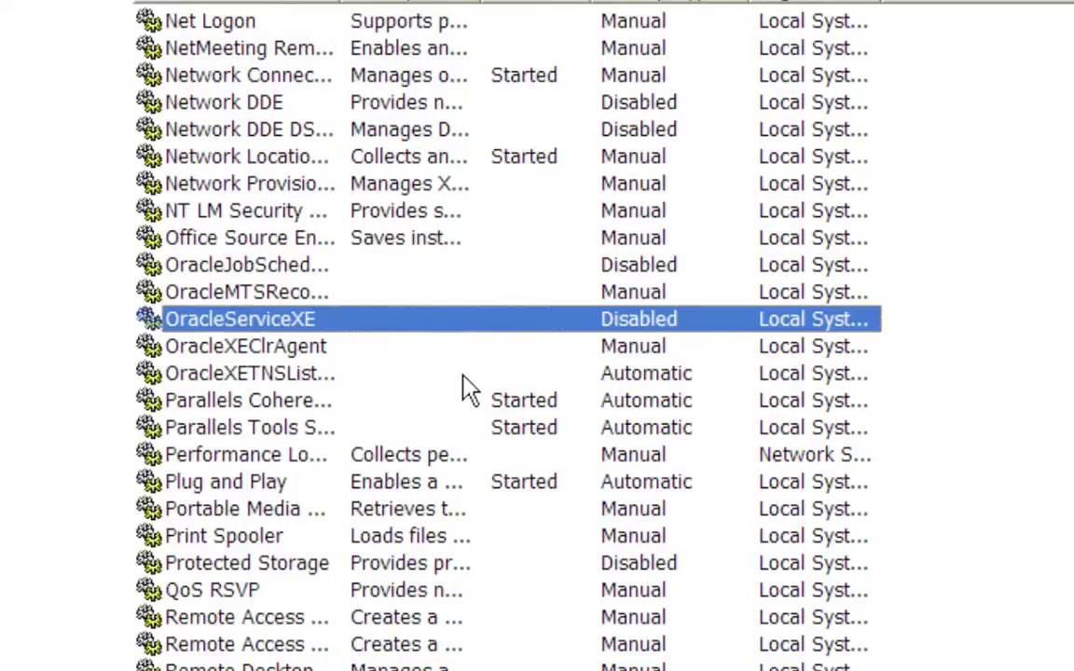
- Change OracleServiceXE's startup type from Disabled to Manual and confirm
double_click(626, 324)
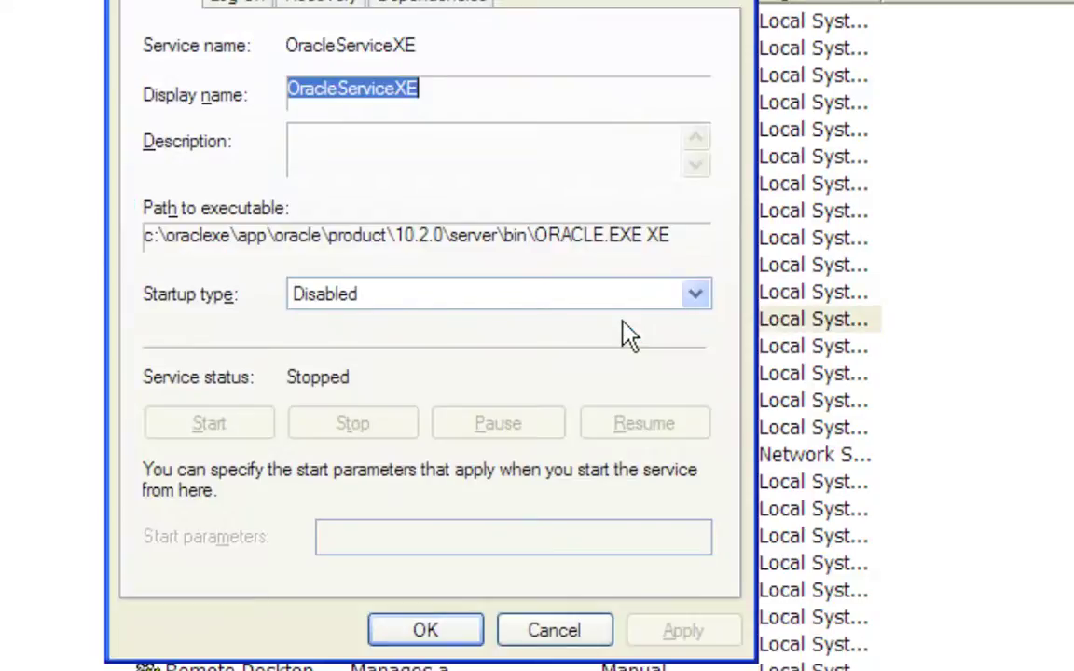
left_click(696, 294)
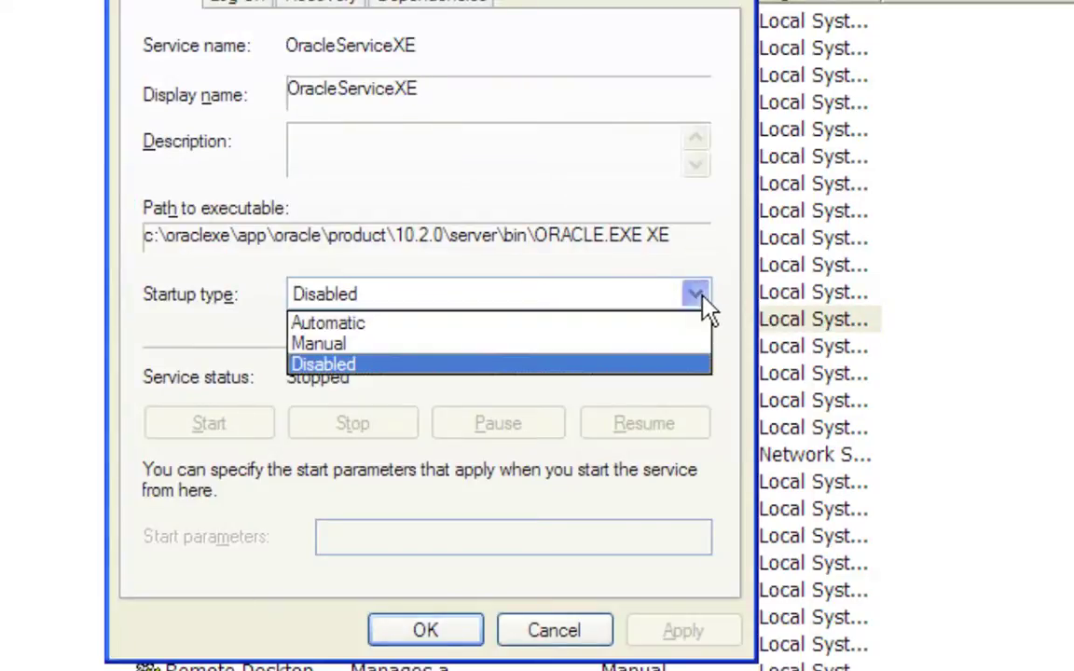
left_click(591, 345)
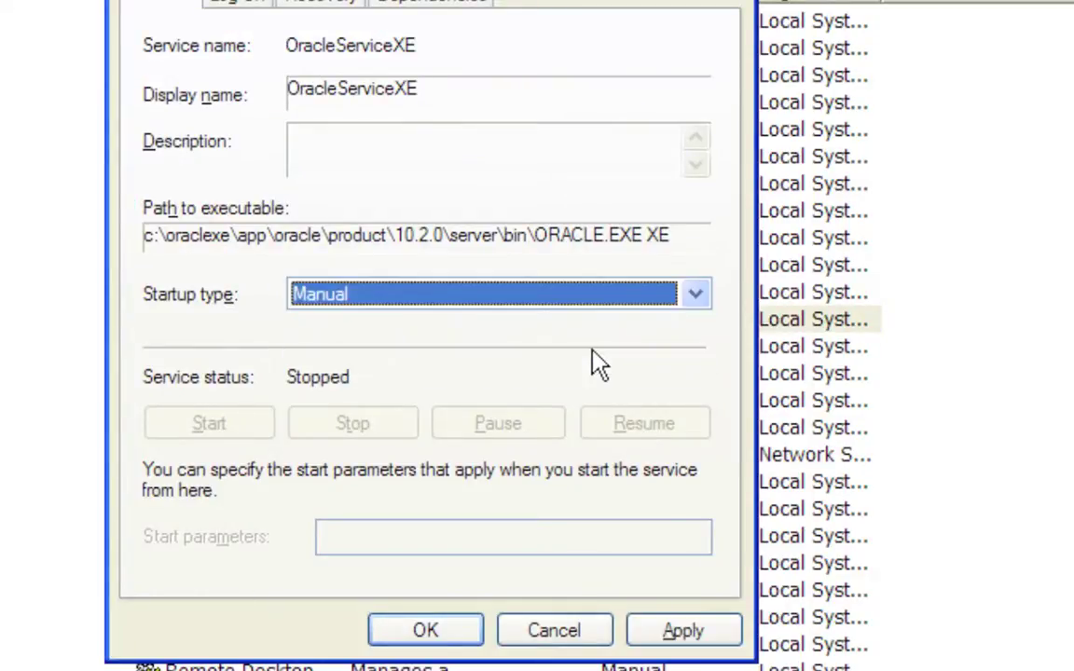
left_click(704, 644)
left_click(424, 636)
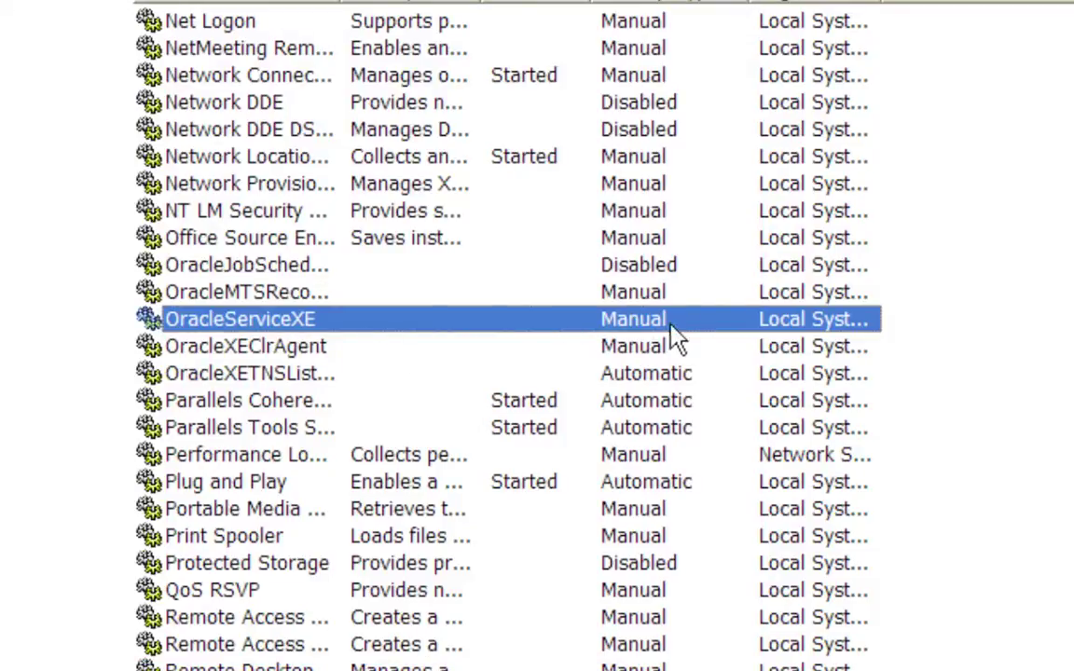
left_click(311, 375)
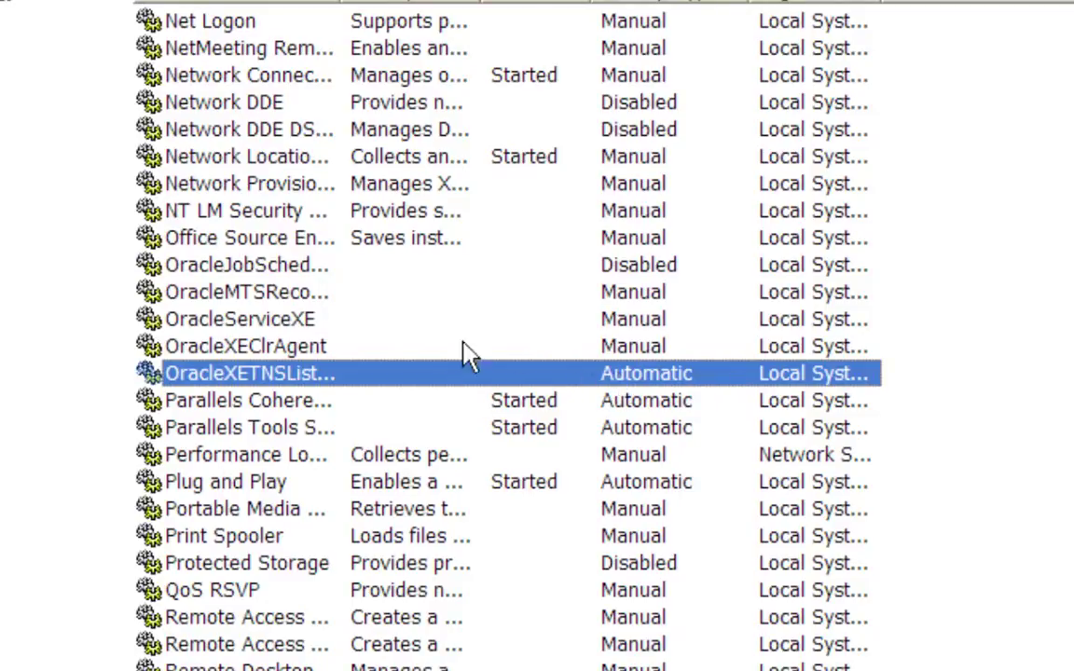
- Set OracleXETNSListener's startup type to Manual and confirm
left_click(658, 324)
left_click(658, 353)
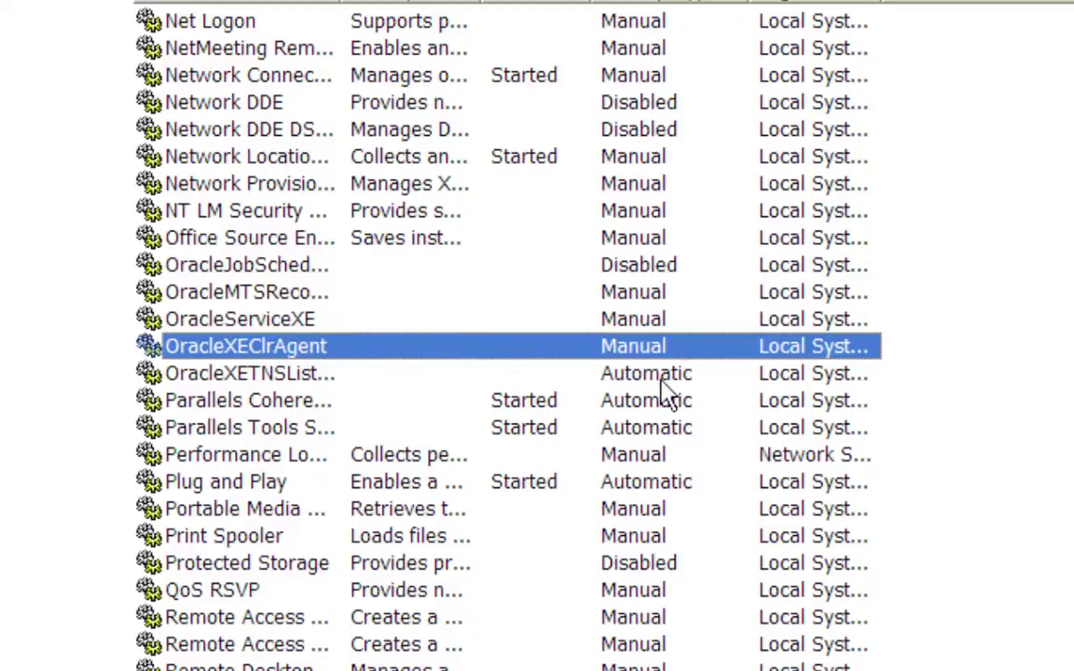
left_click(663, 376)
double_click(663, 378)
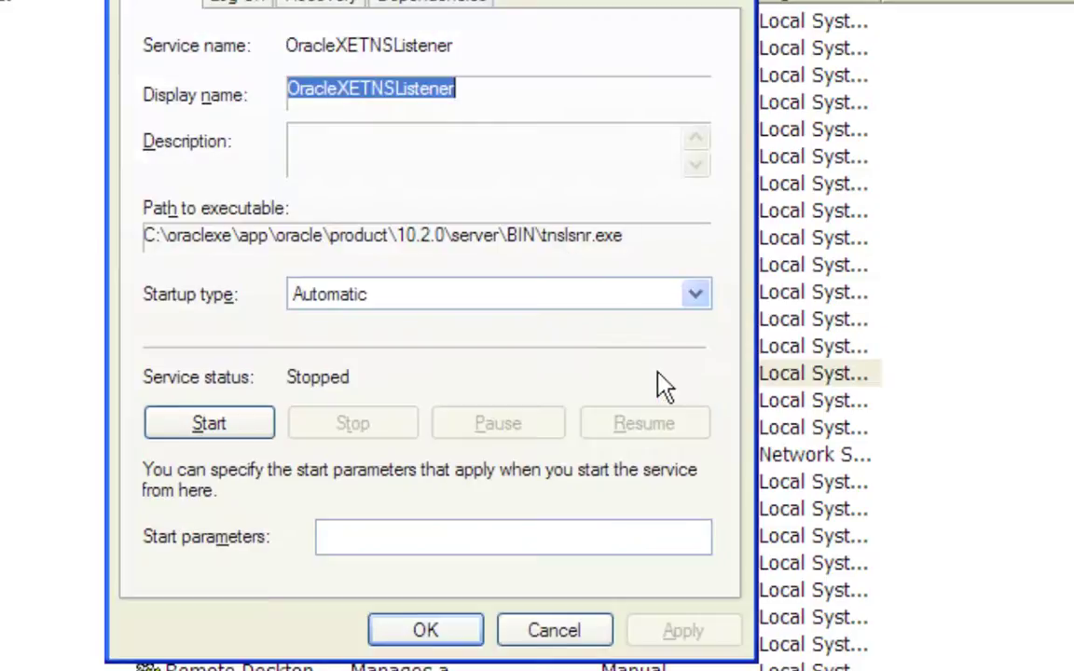
left_click(439, 294)
left_click(380, 343)
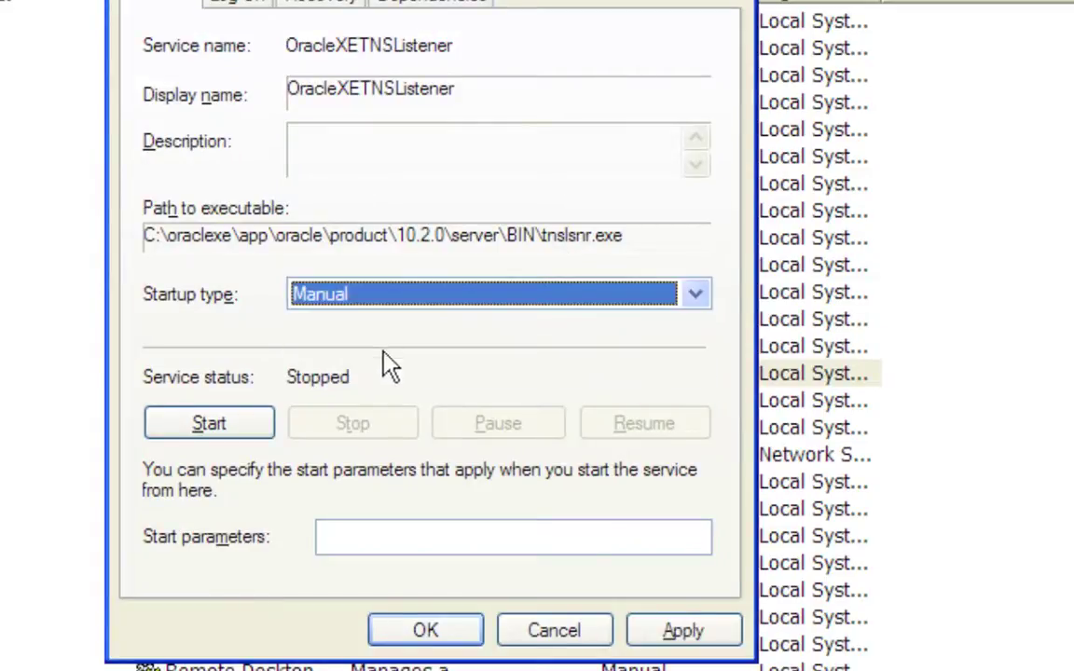
left_click(686, 628)
left_click(438, 636)
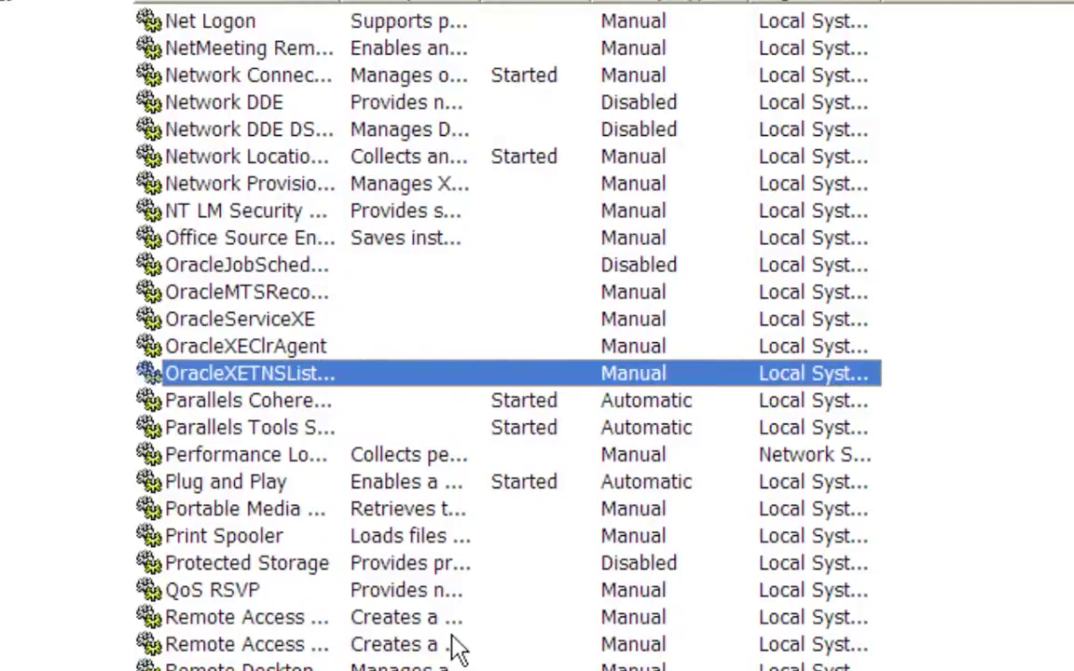
- Review the Oracle service entries, widen the Name column, then close Services and Stop Database
left_click(296, 322)
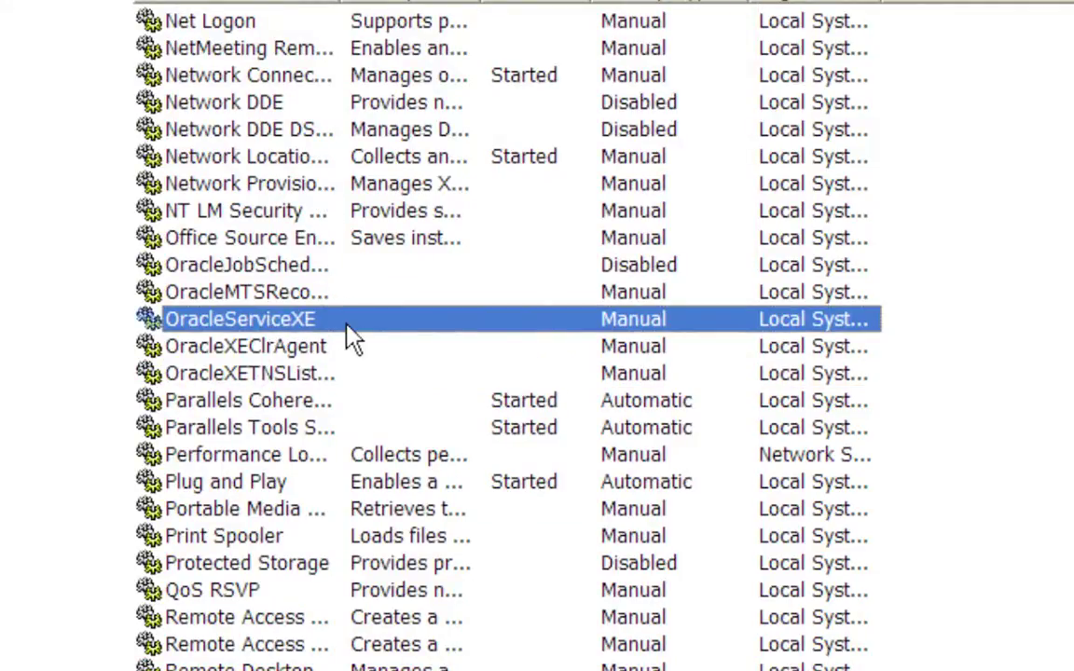
left_click(224, 347)
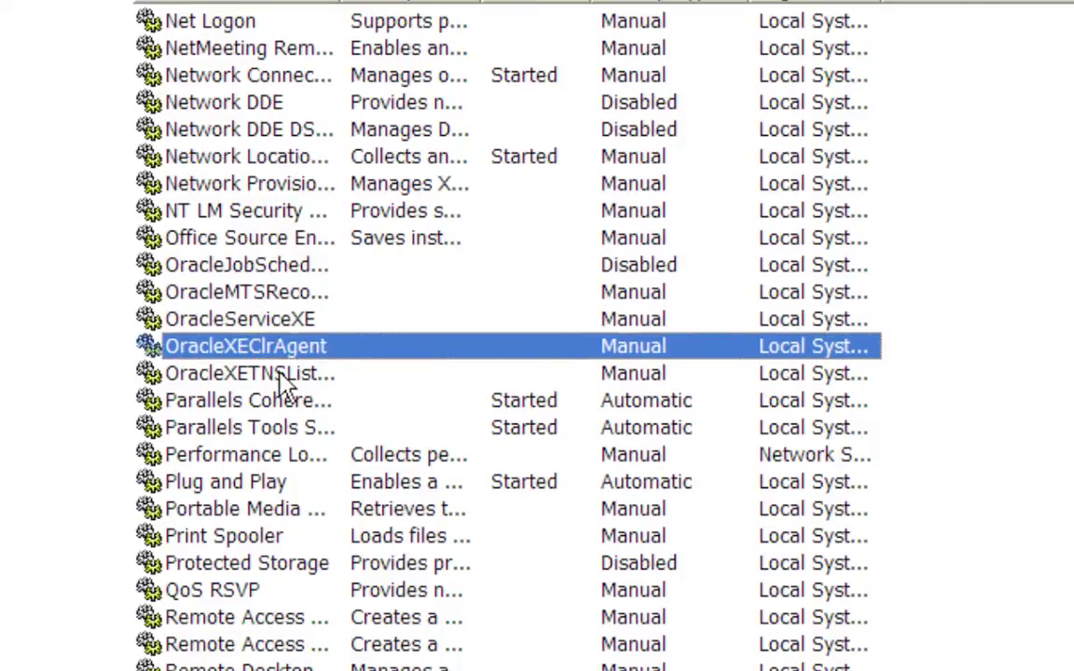
left_click(262, 371)
left_click(260, 297)
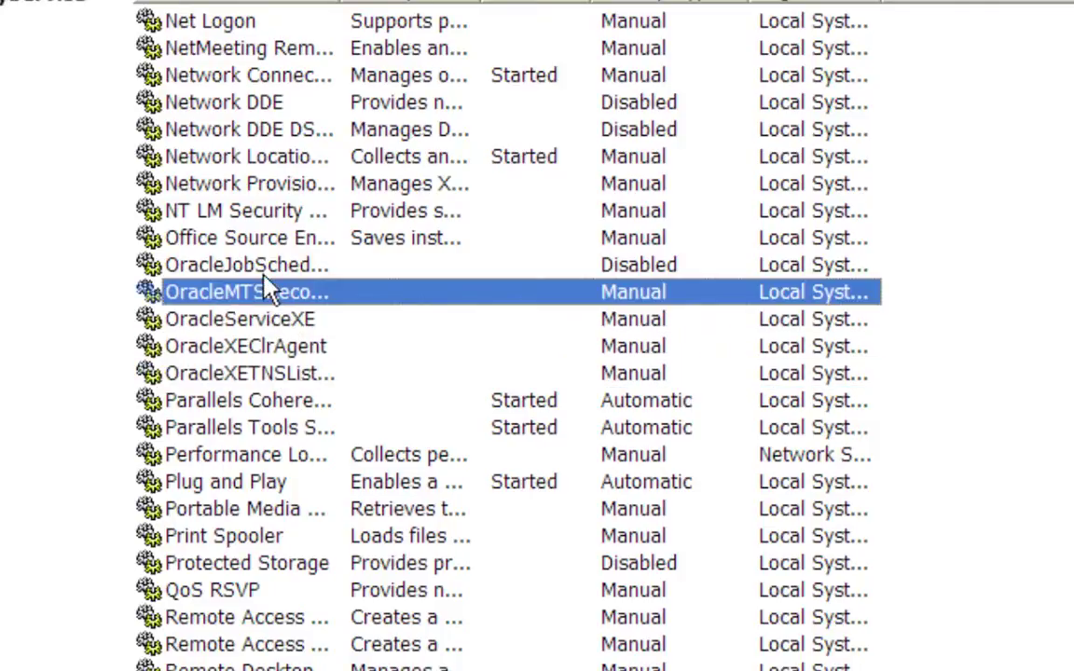
left_click(272, 267)
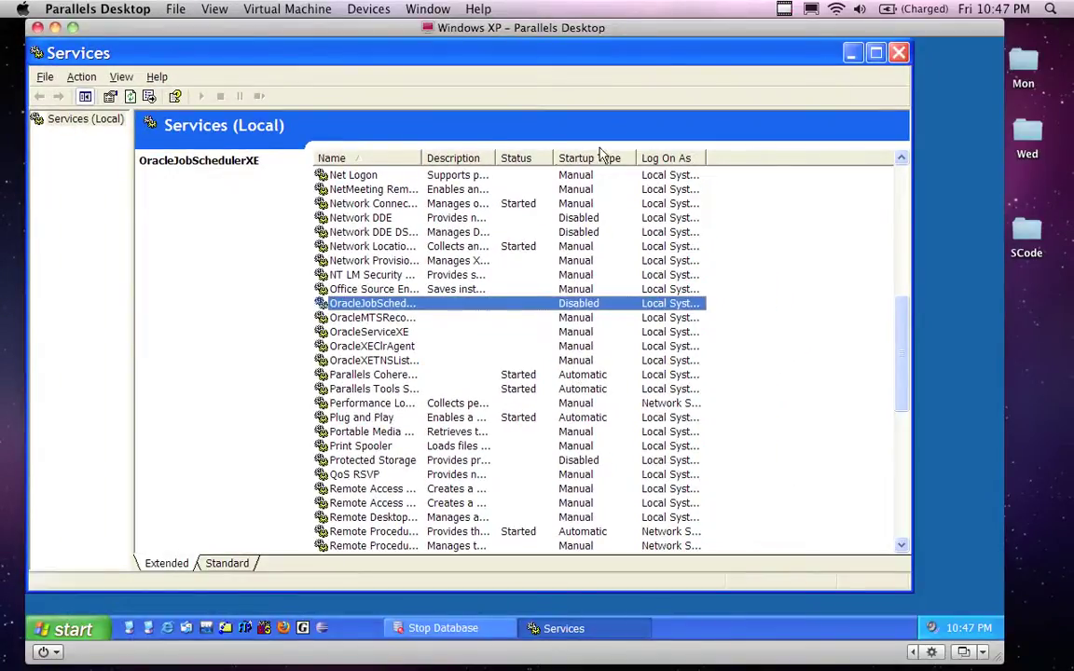
left_click_drag(421, 152, 506, 155)
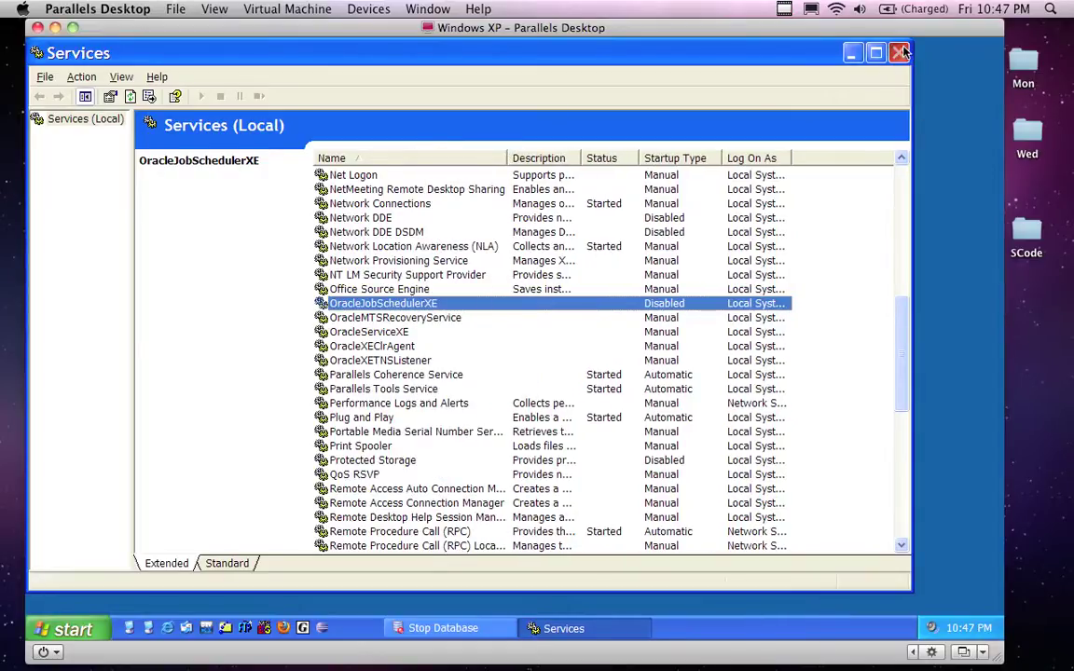
left_click(899, 52)
left_click(577, 80)
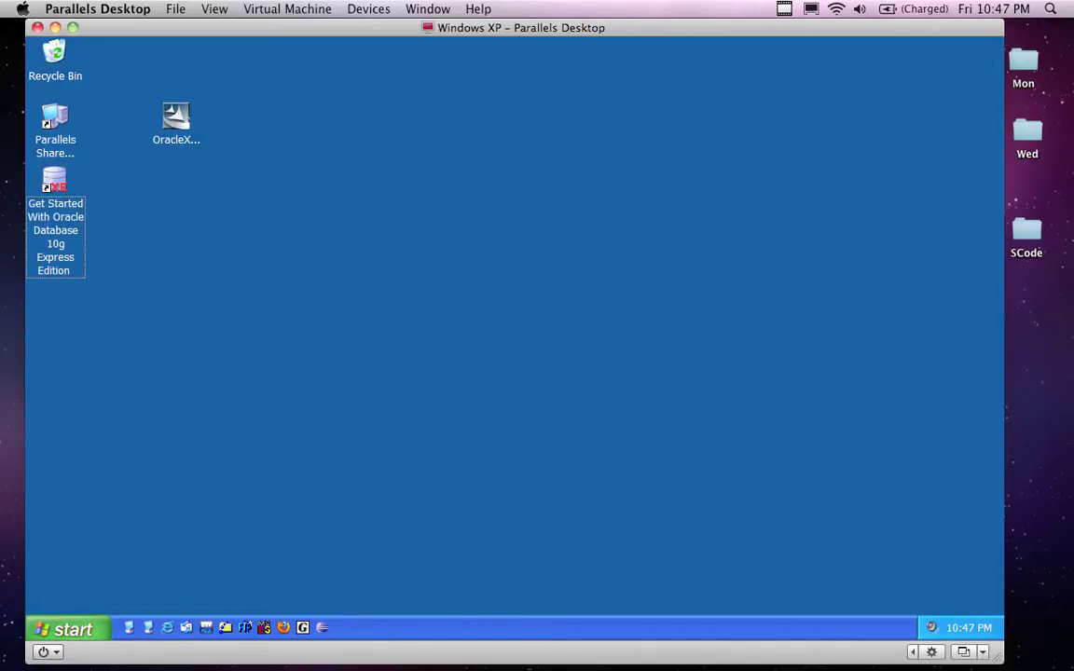
- In Run SQL Command Line, try connecting as system (ORA-12560 error), then exit
left_click(67, 630)
mouse_move(93, 516)
mouse_move(201, 520)
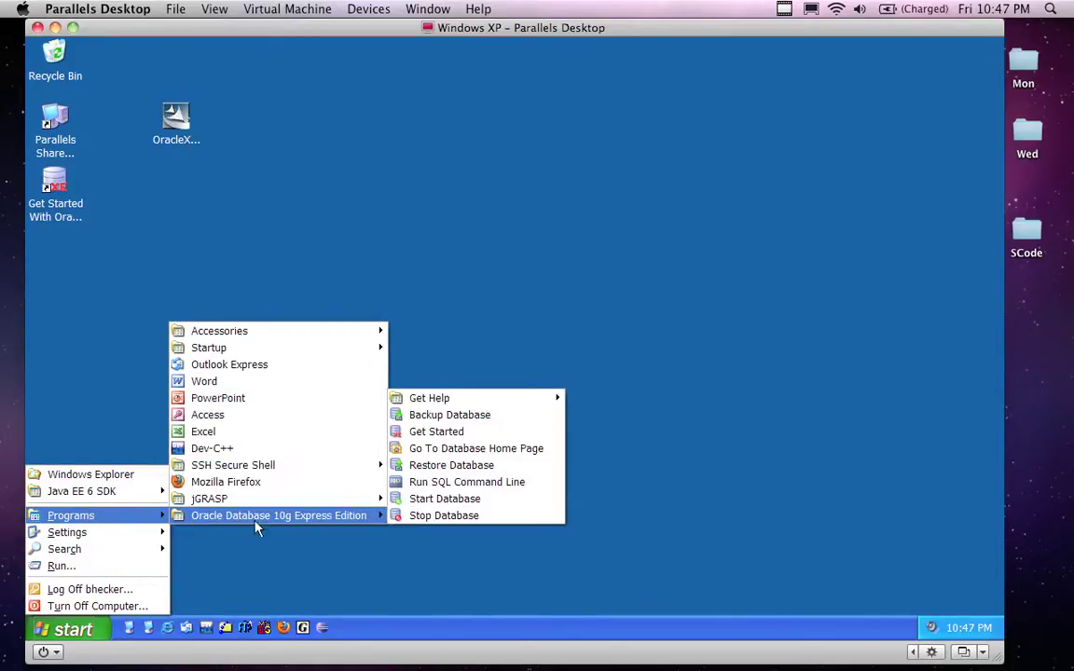
left_click(467, 484)
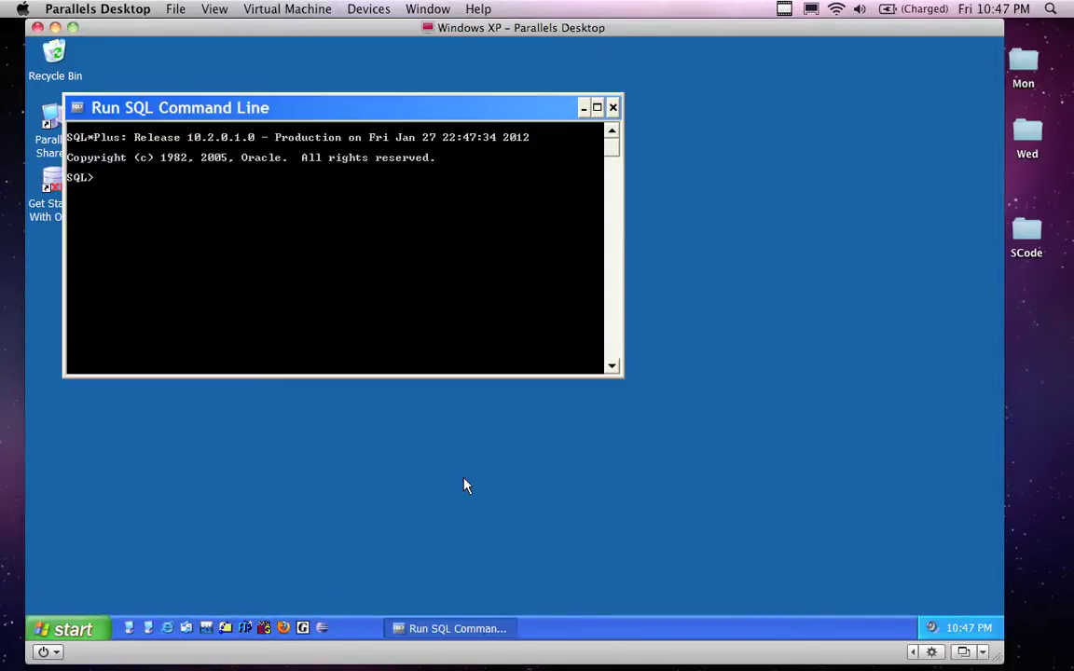
left_click_drag(363, 108, 424, 115)
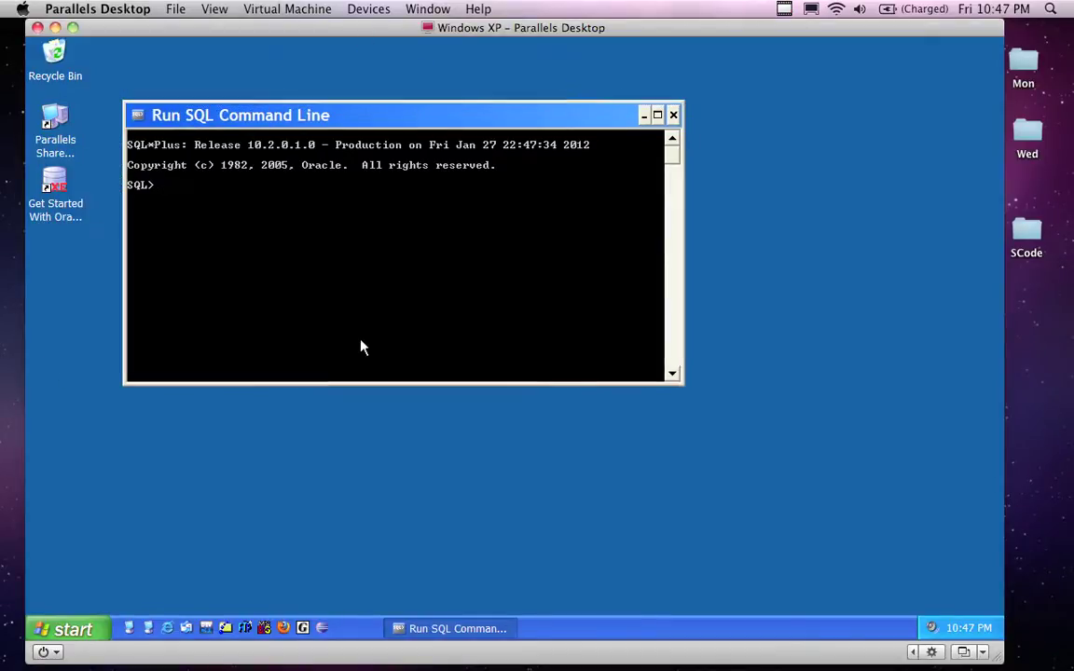
type("connect syset")
type("te")
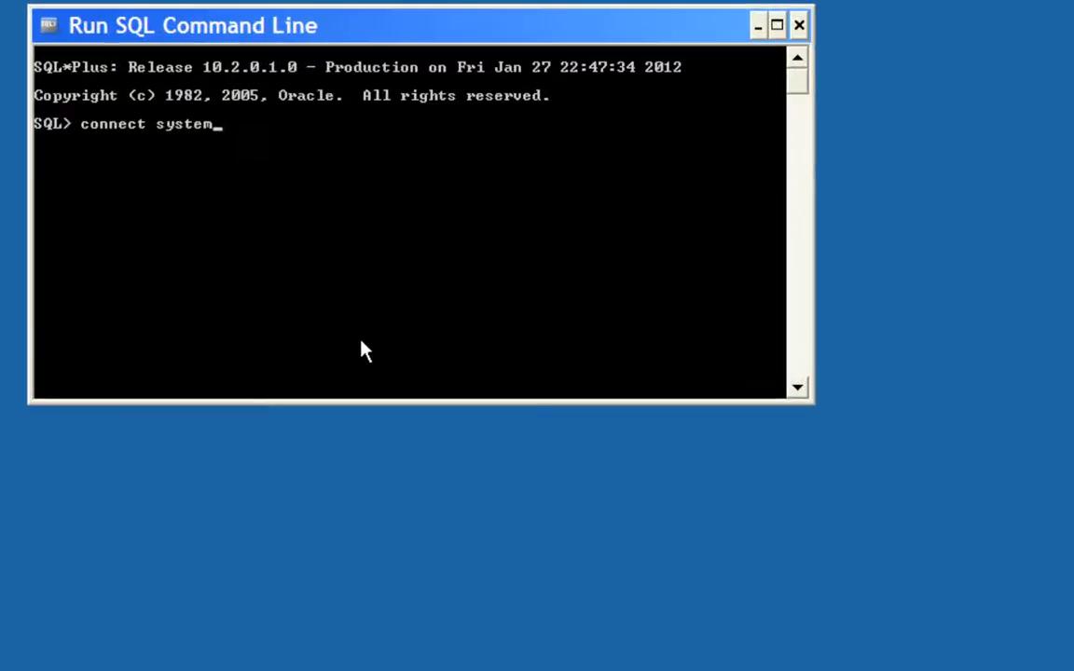
key("Return")
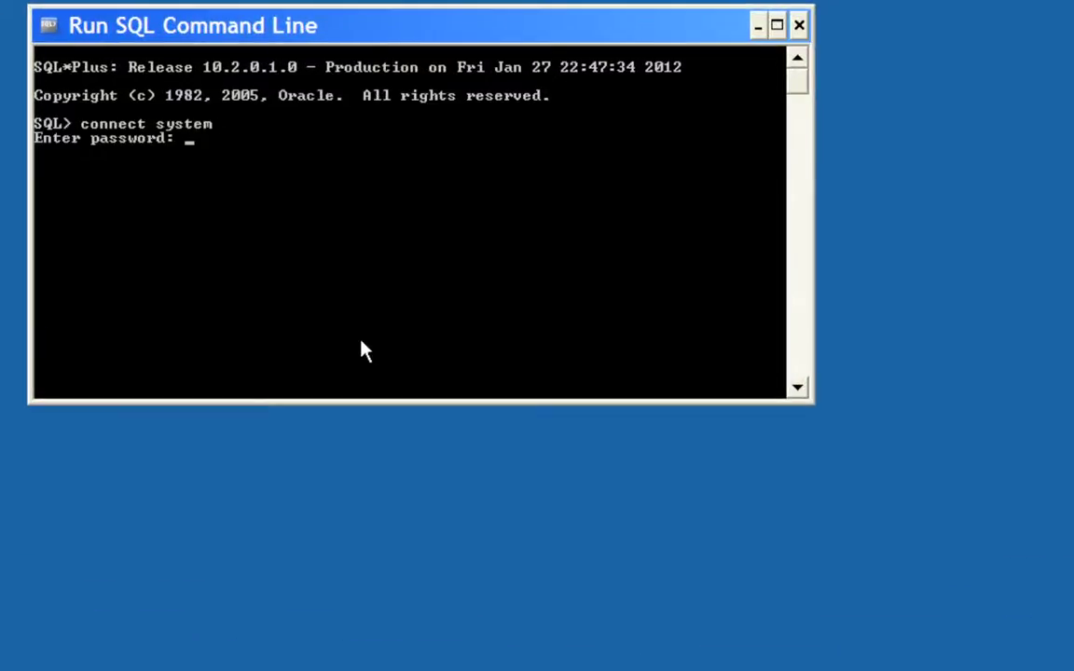
key("Return")
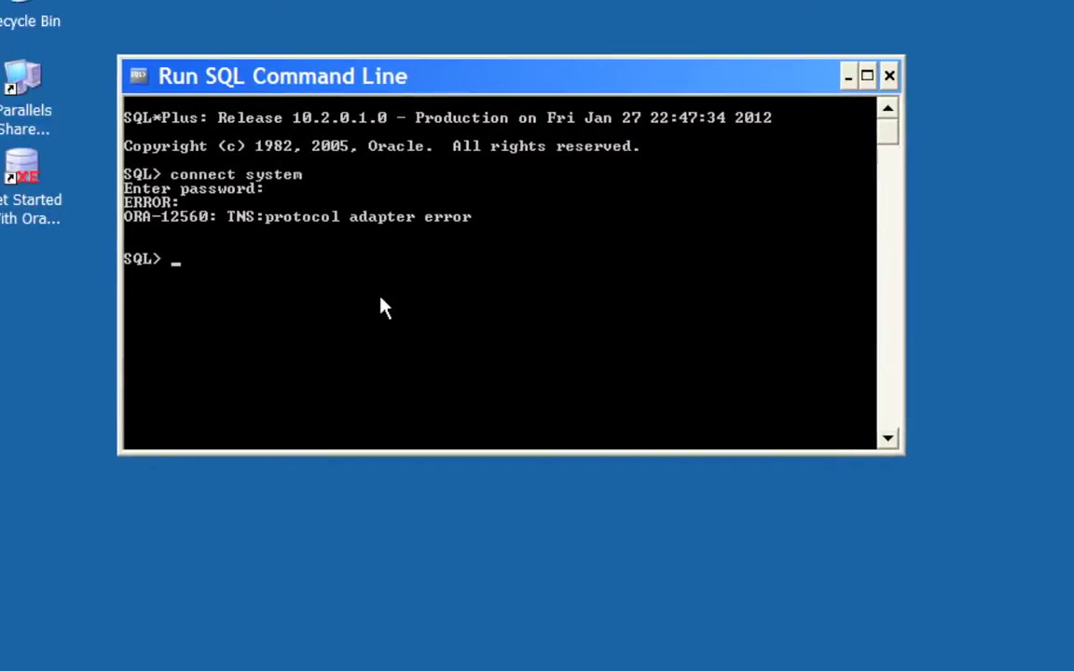
type("exit")
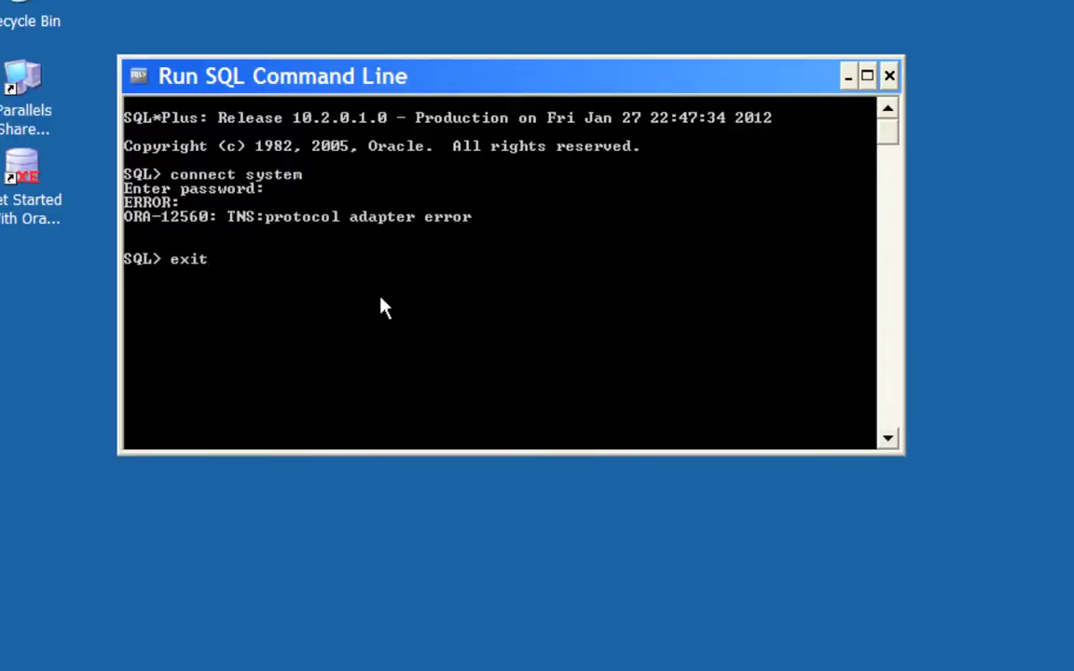
key("Return")
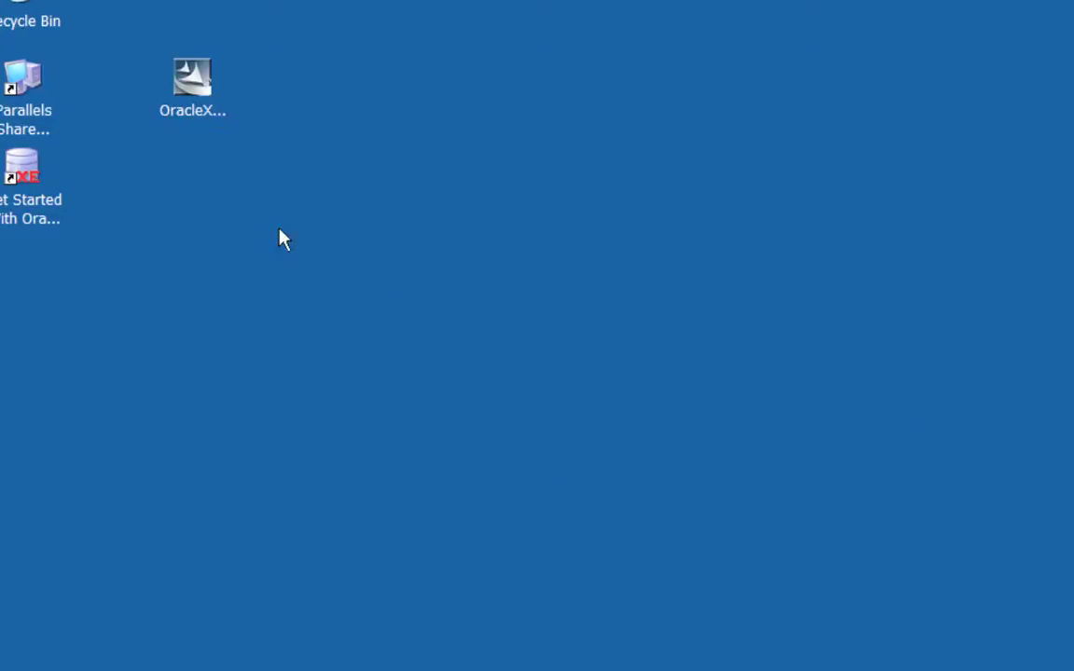
- Open Go To Database Home Page; 127.0.0.1:8080/apex shows 'The page cannot be displayed'
left_click(104, 626)
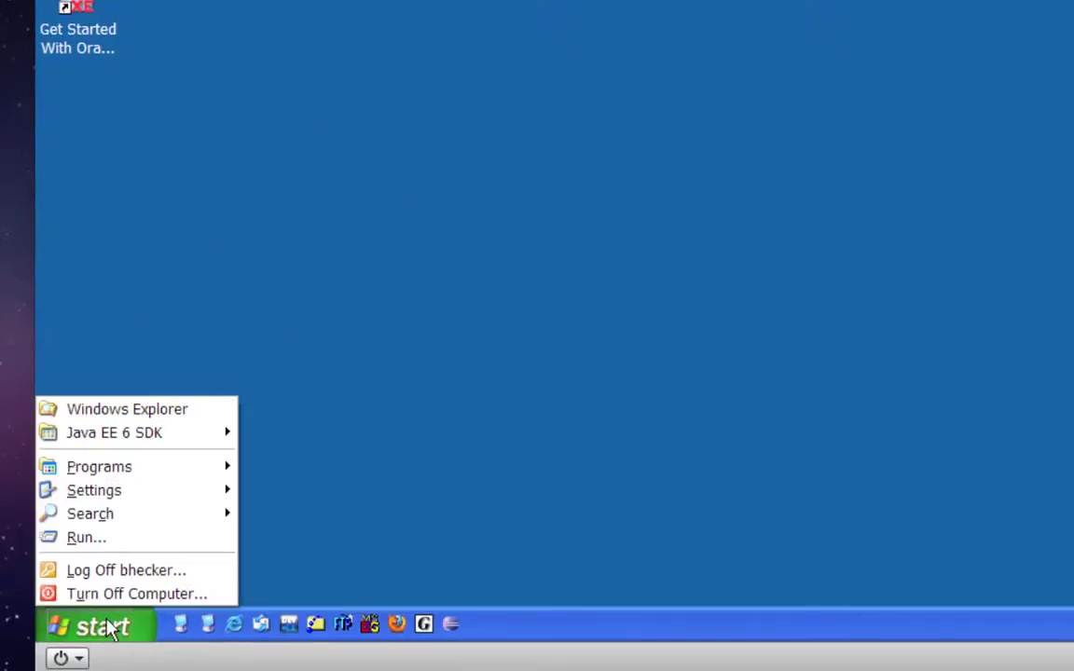
mouse_move(130, 433)
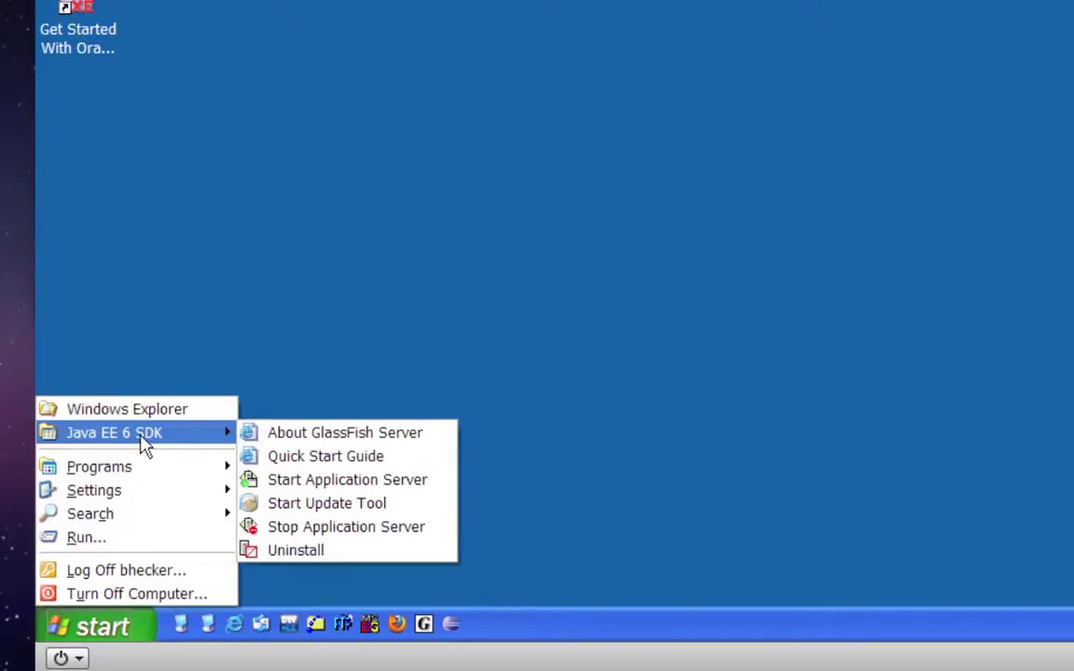
mouse_move(177, 468)
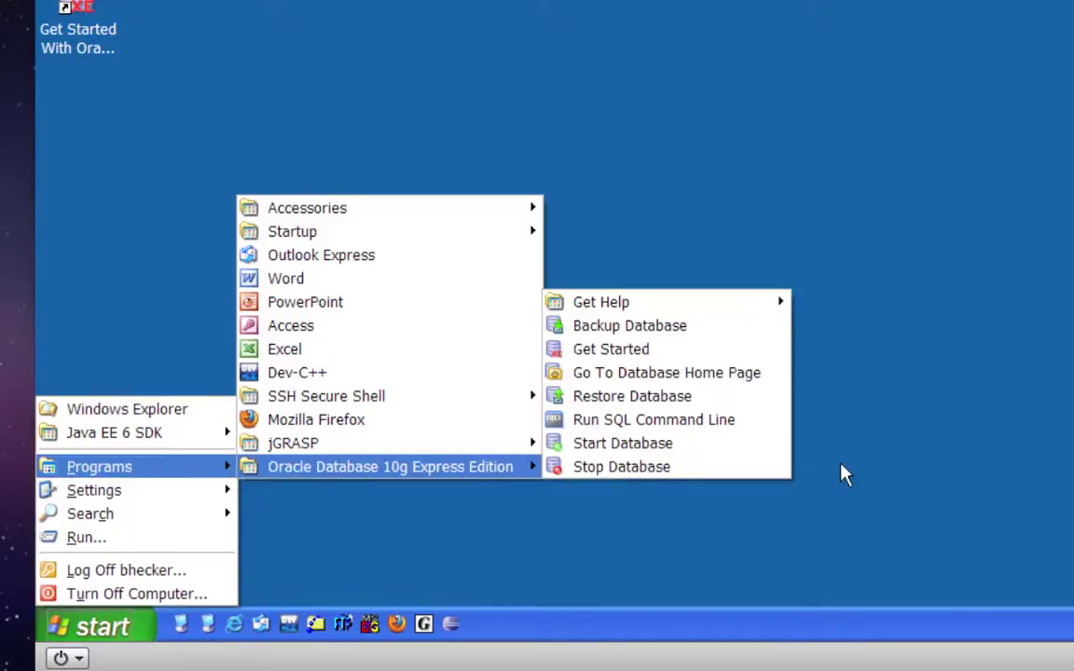
mouse_move(505, 470)
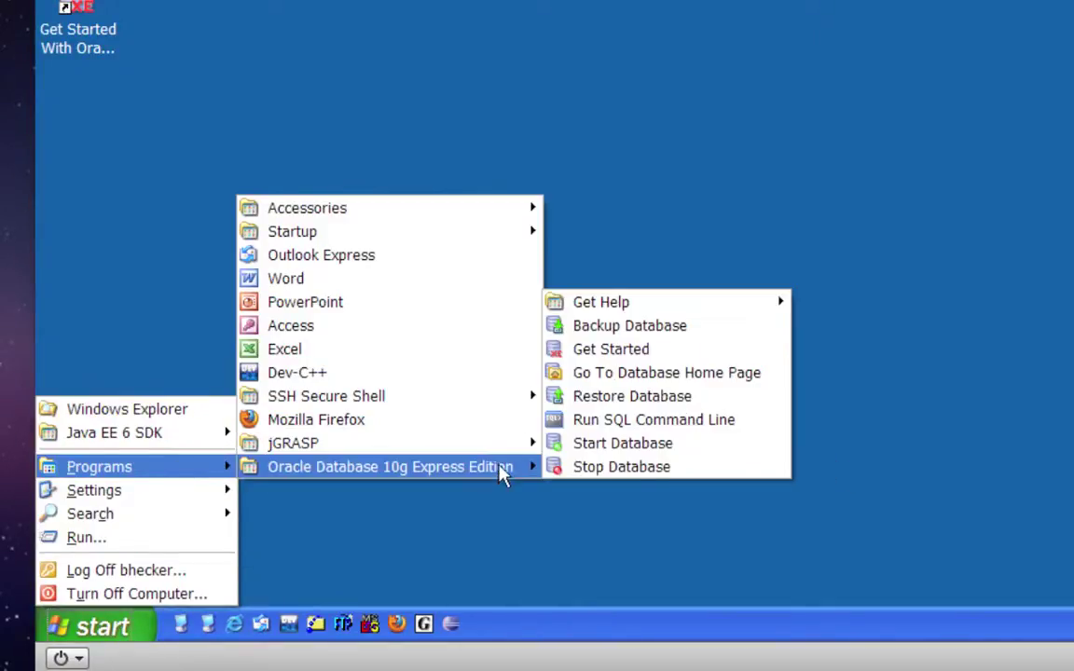
left_click(659, 373)
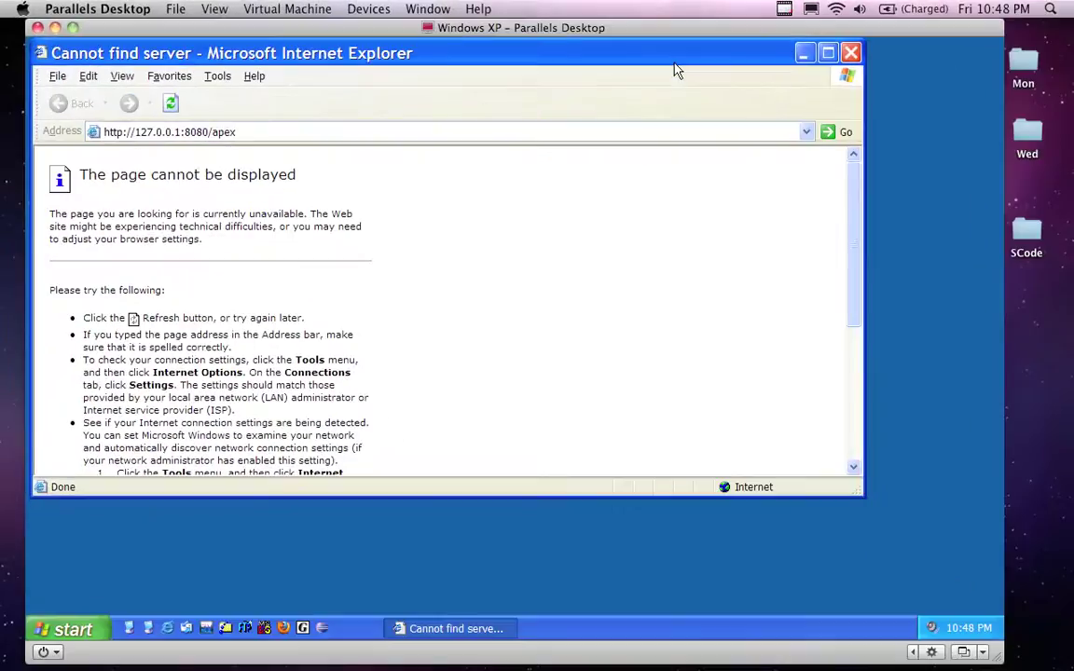
- Open and dismiss the Start menu, then reopen it to view the Java EE 6 SDK submenu
key("super")
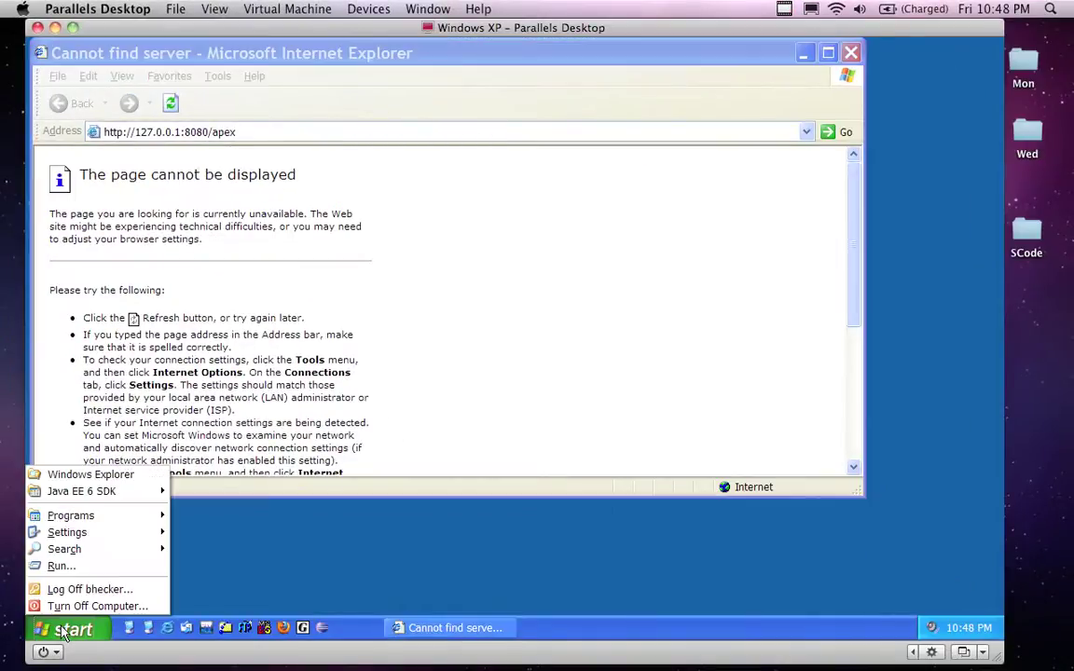
mouse_move(80, 499)
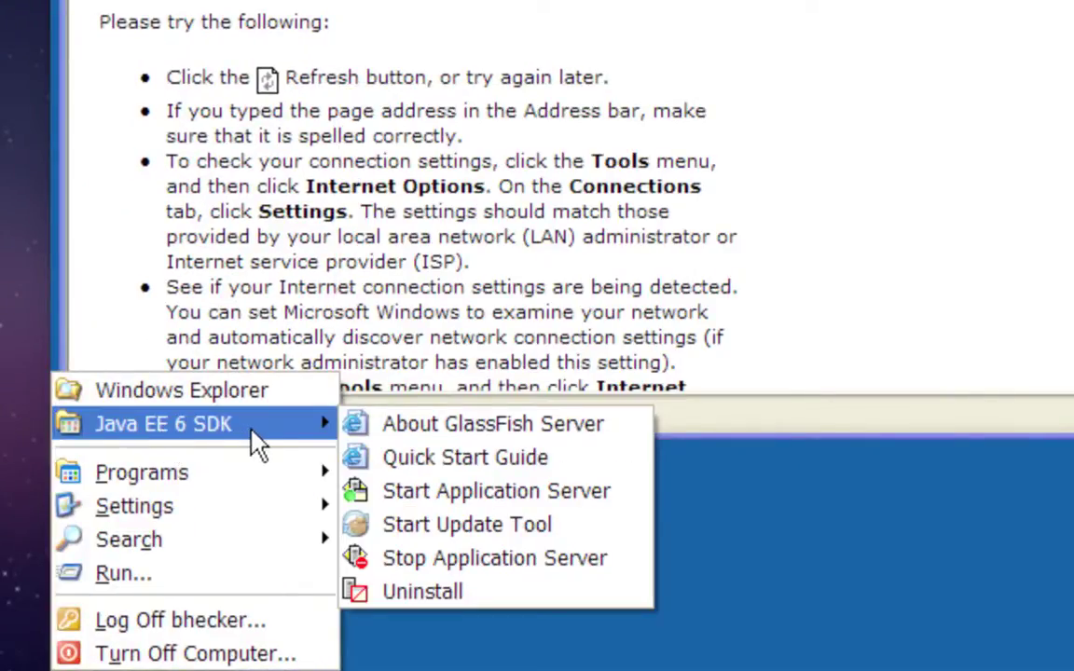
left_click(369, 230)
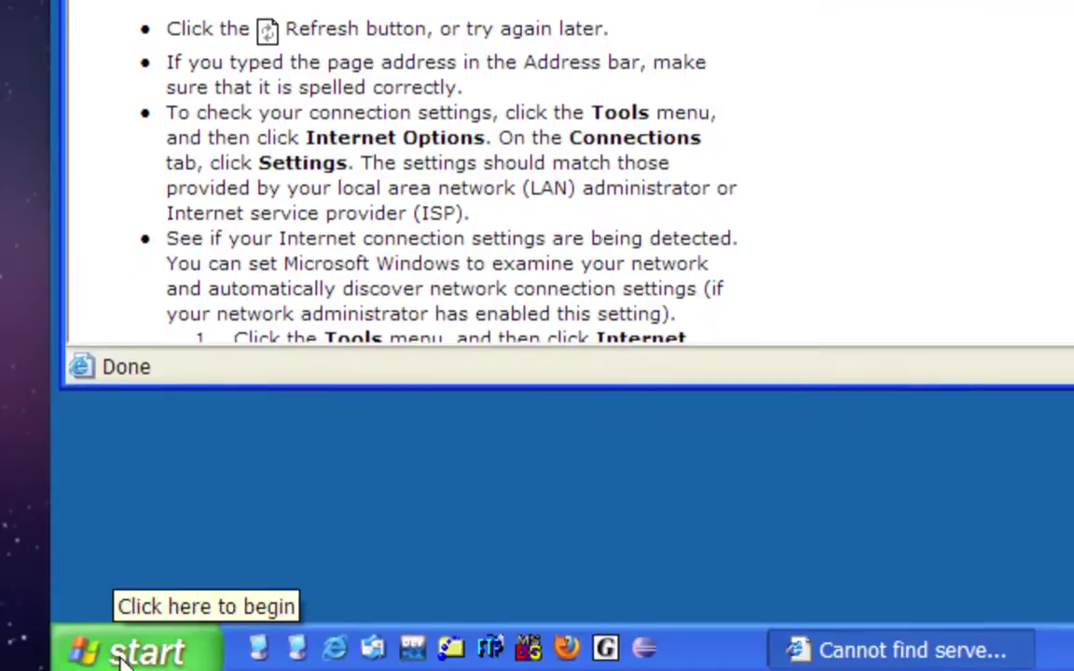
left_click(119, 658)
mouse_move(209, 377)
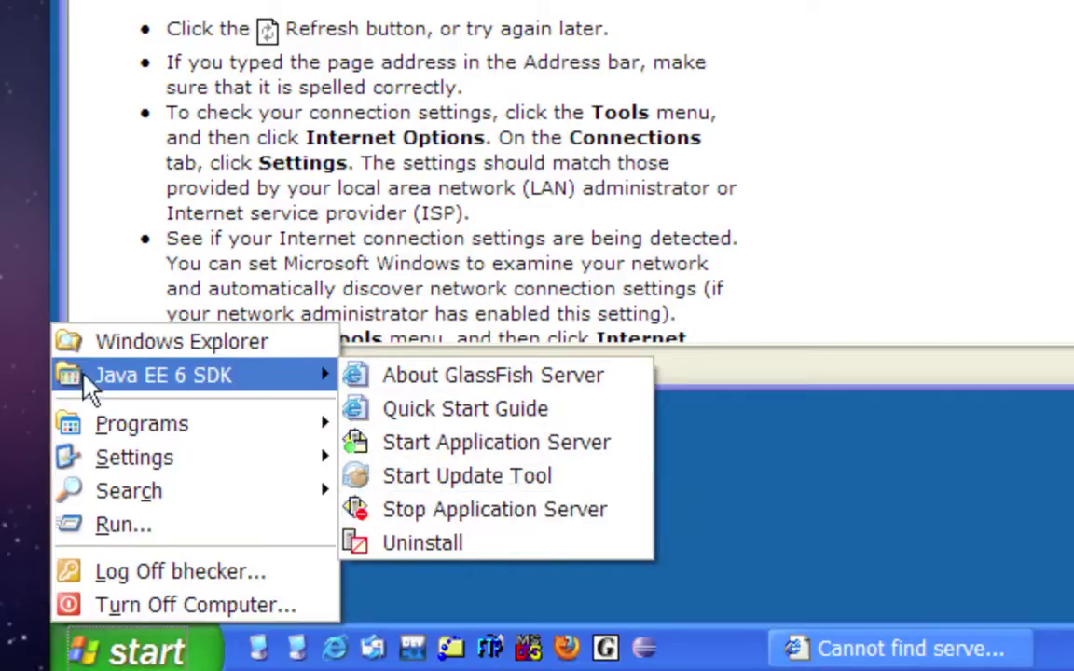
- Run Start Database, exit its console, and refresh IE to load the Database Login page
mouse_move(154, 434)
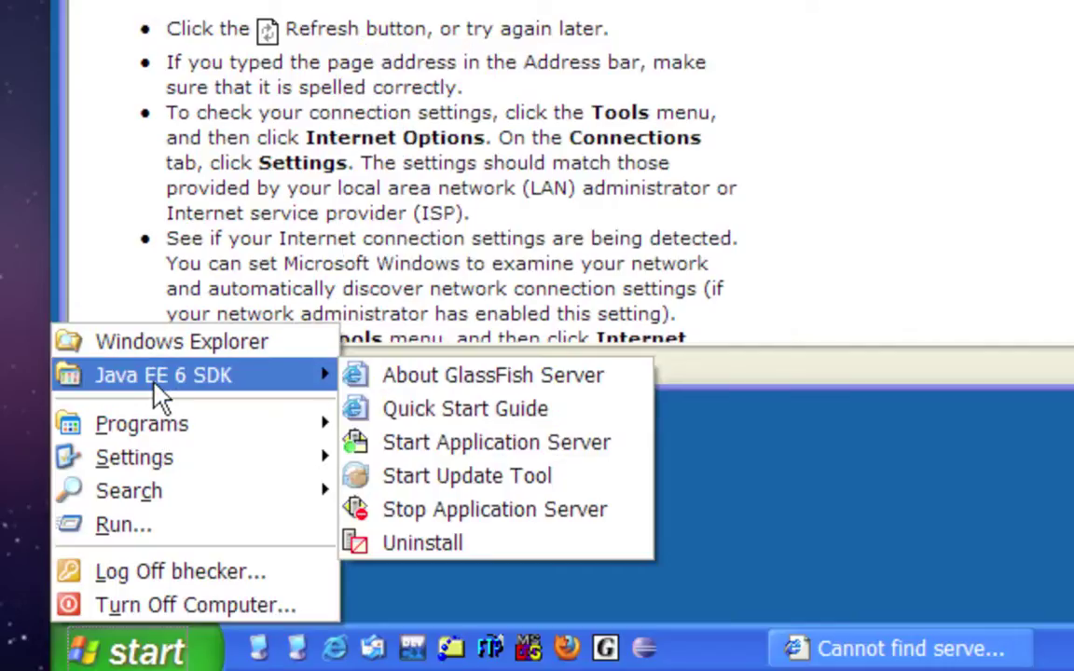
mouse_move(497, 436)
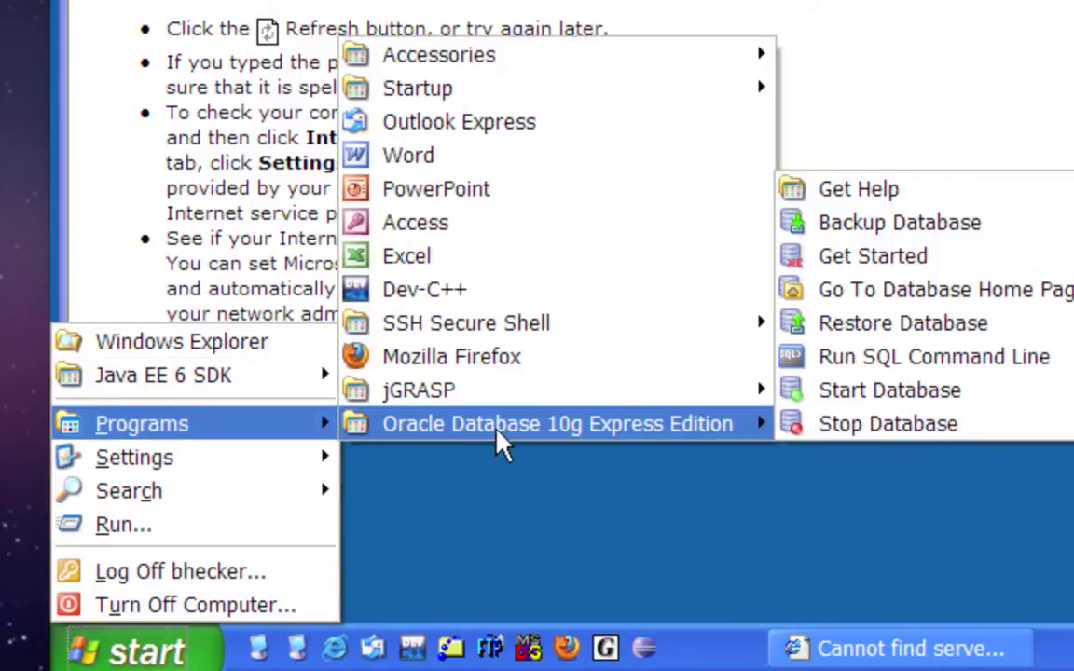
left_click(855, 392)
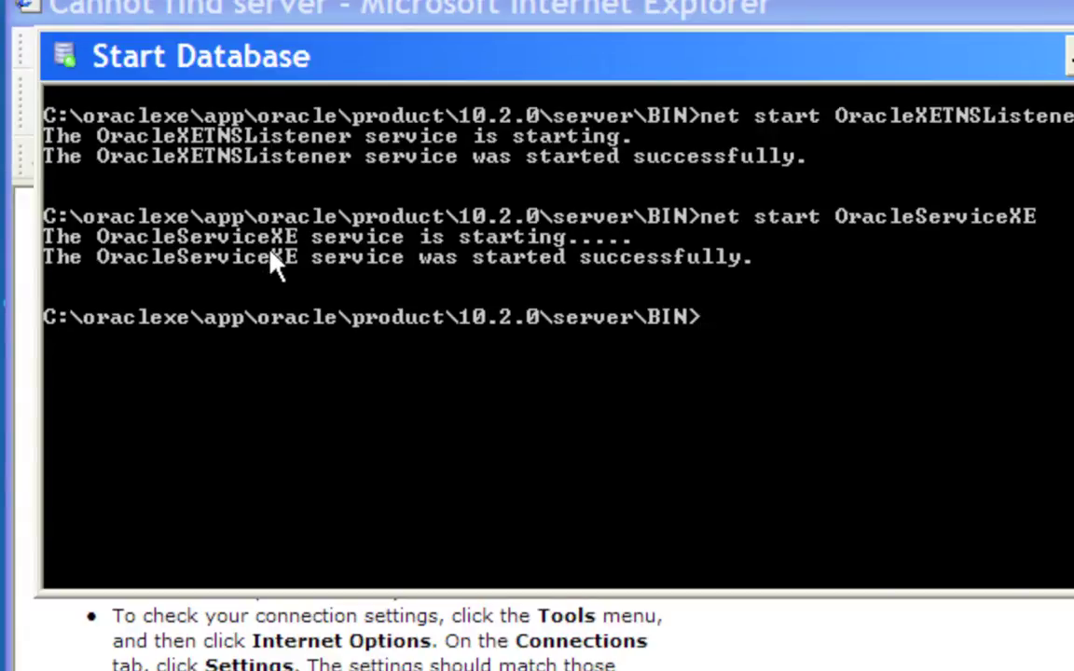
type("exit")
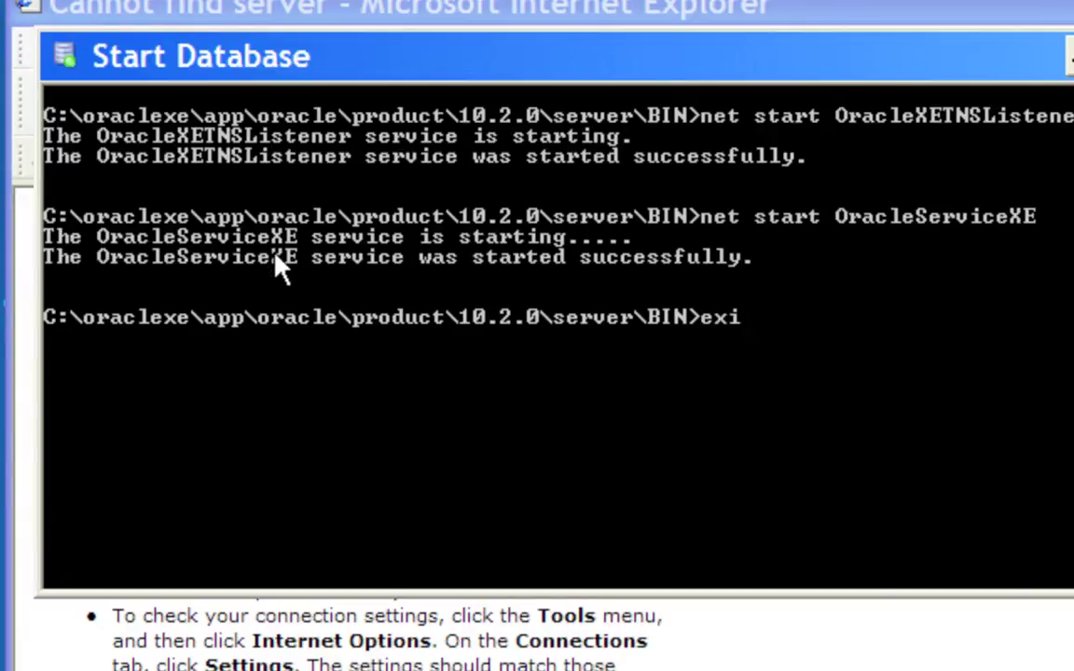
key("Return")
left_click(291, 103)
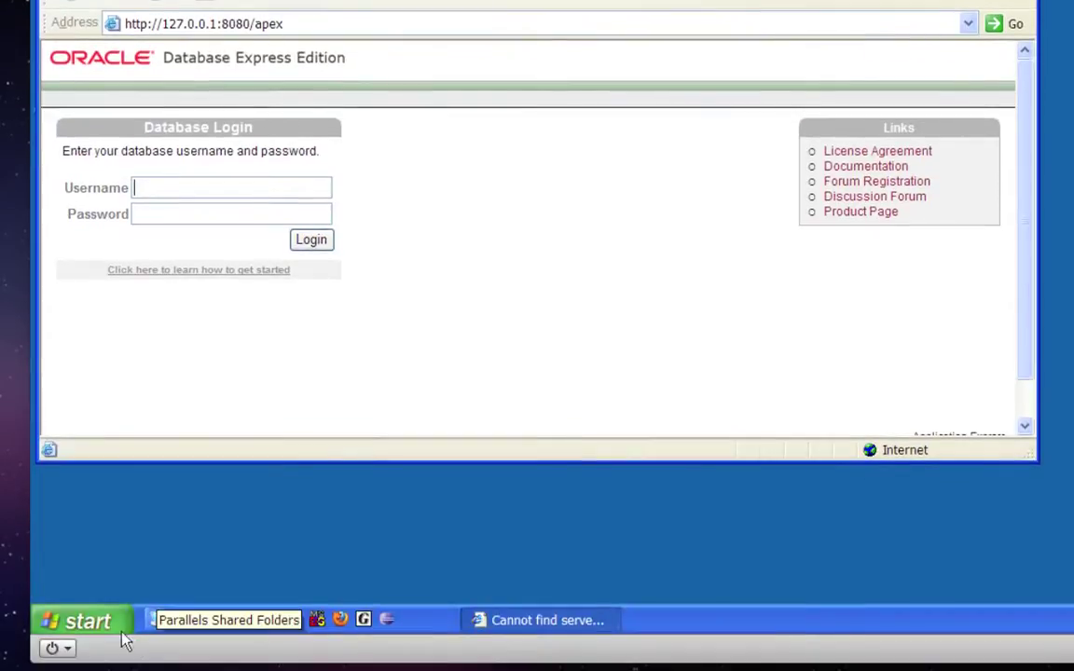
- Open services.msc, confirm OracleServiceXE and OracleXETNSListener are Started, then close it
left_click(119, 627)
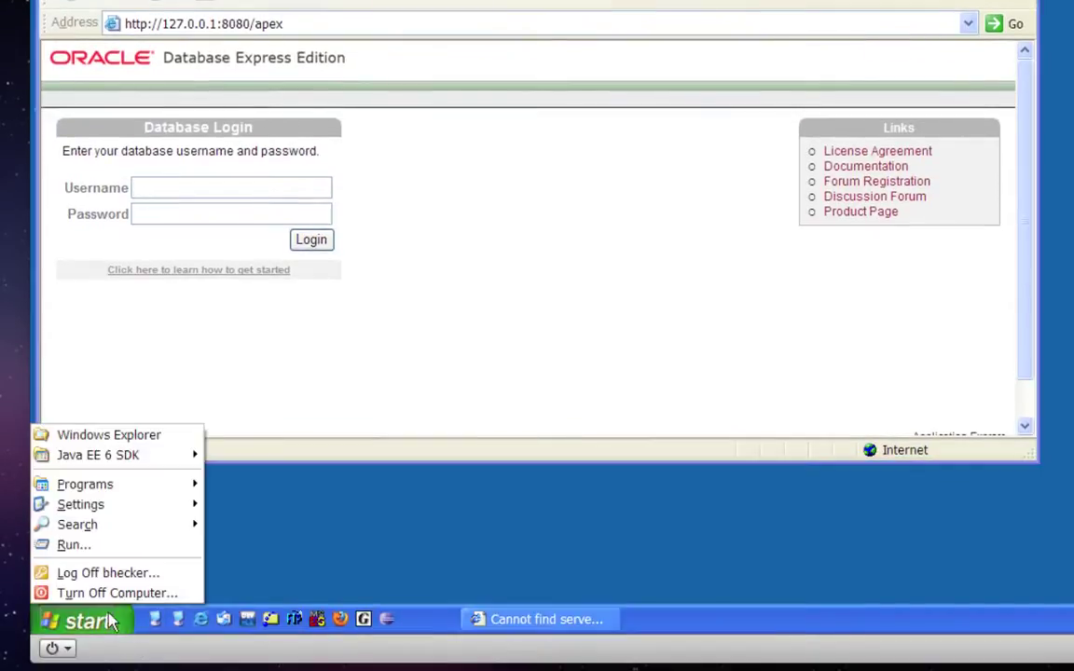
left_click(108, 546)
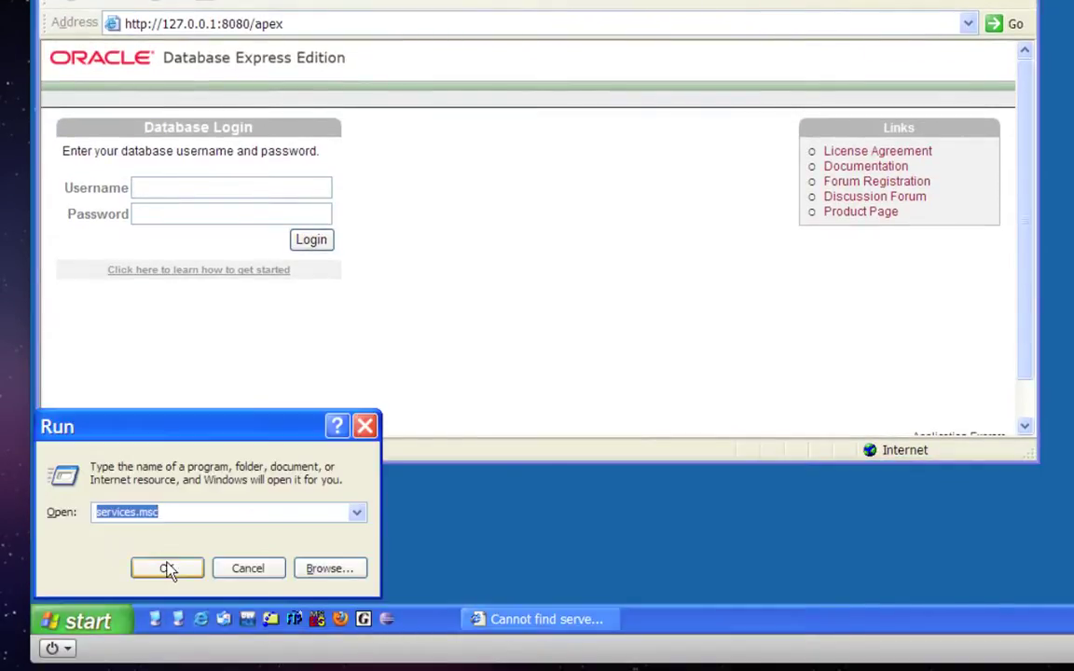
left_click(166, 568)
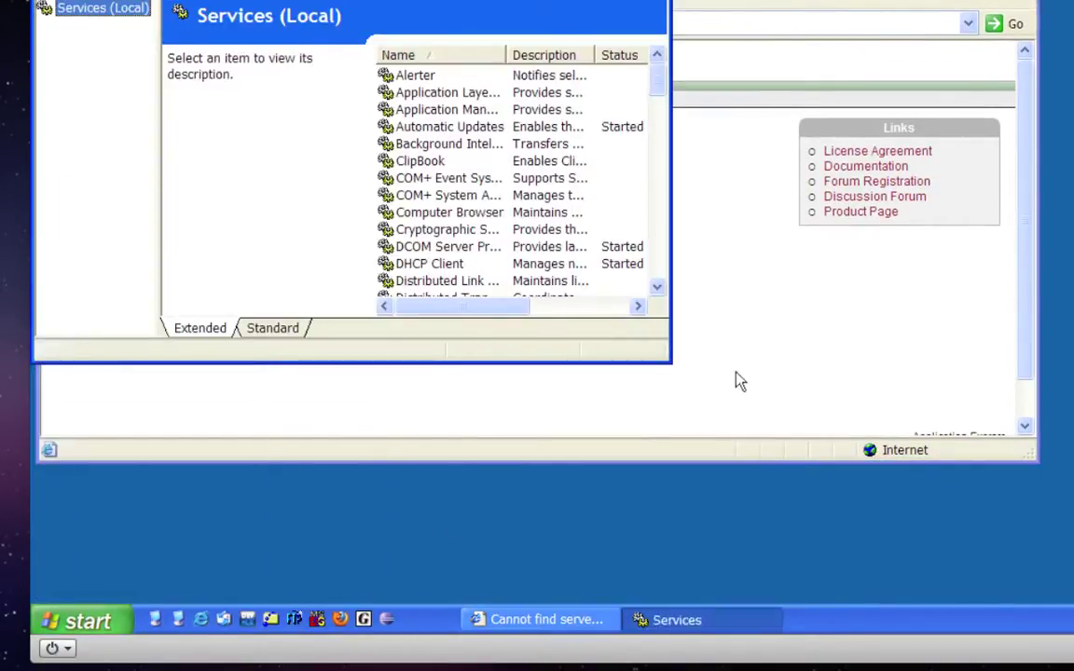
left_click_drag(668, 360, 976, 576)
left_click_drag(510, 190, 656, 189)
scroll(461, 200, "down", 9)
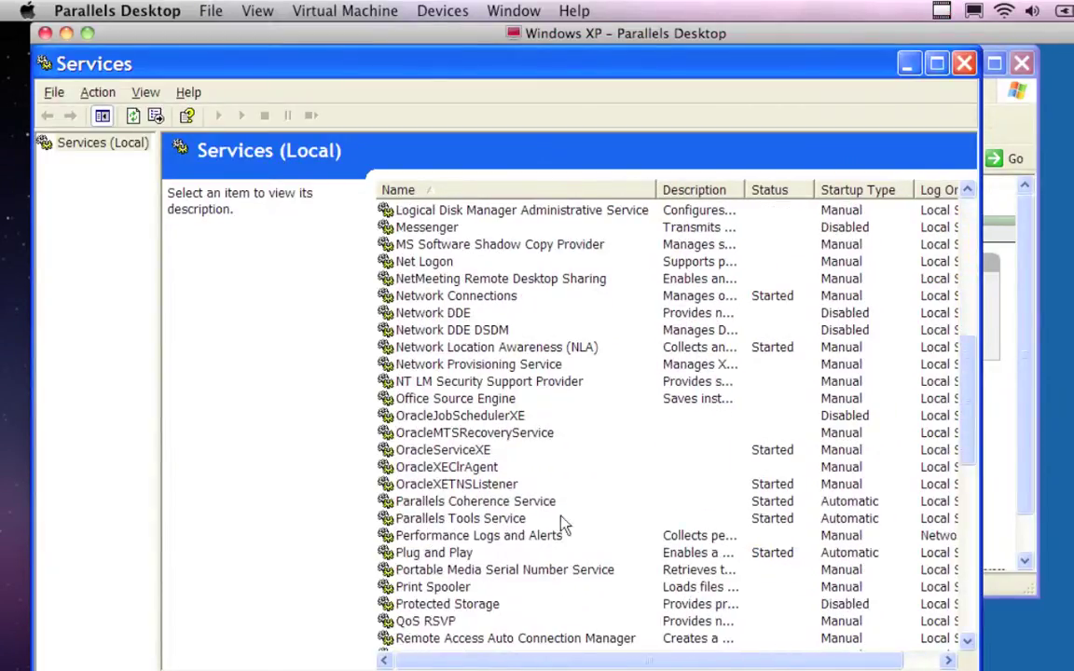
left_click(843, 450)
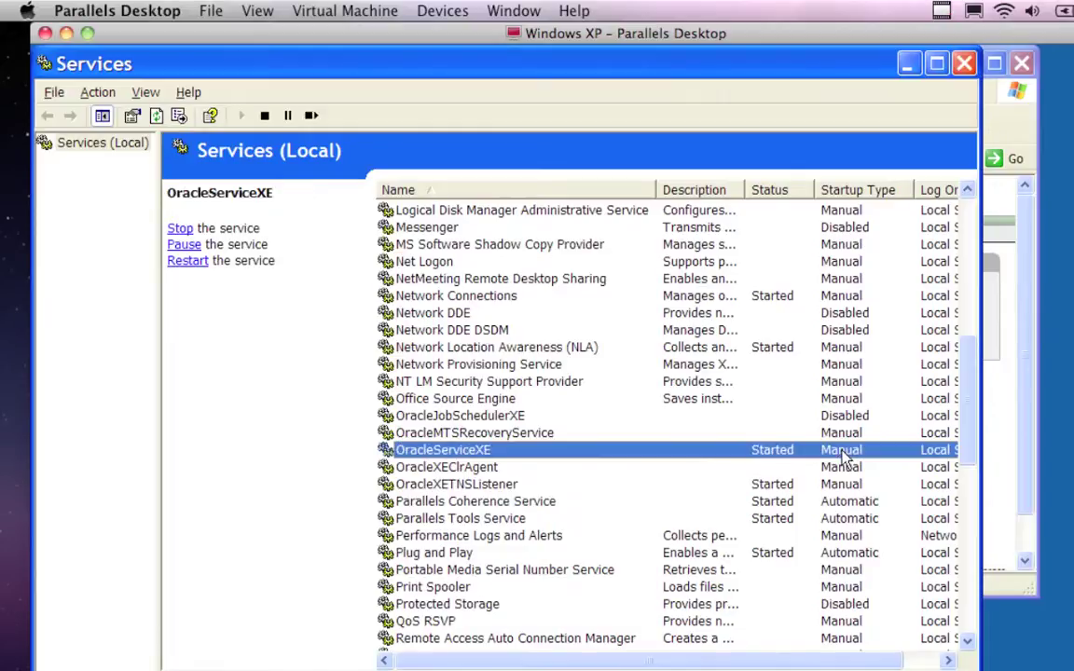
left_click(850, 485)
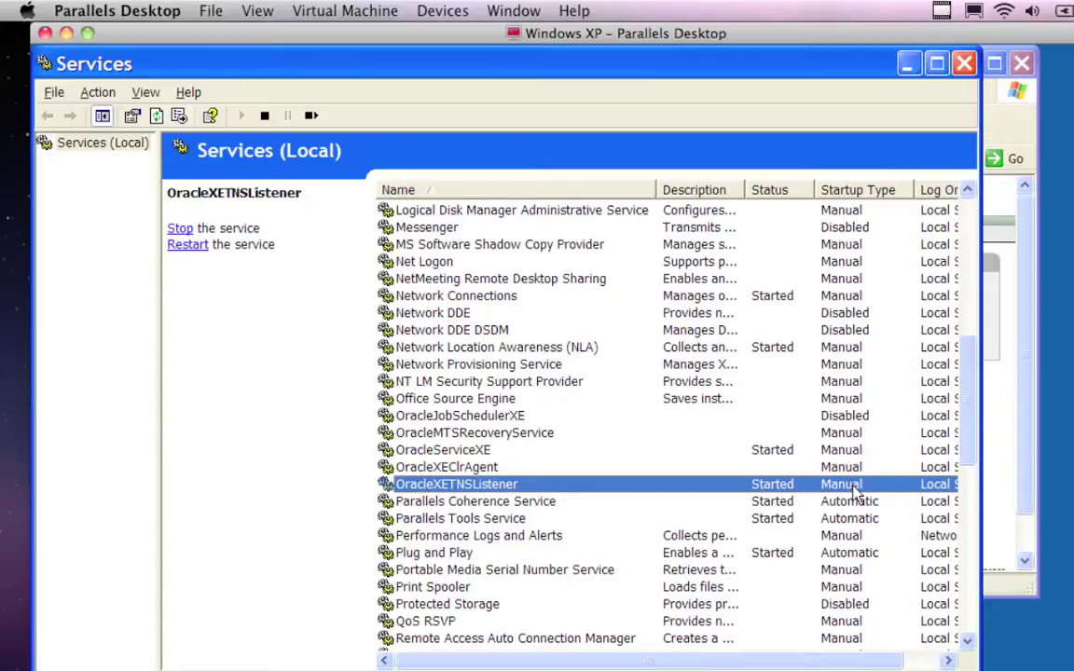
left_click(966, 67)
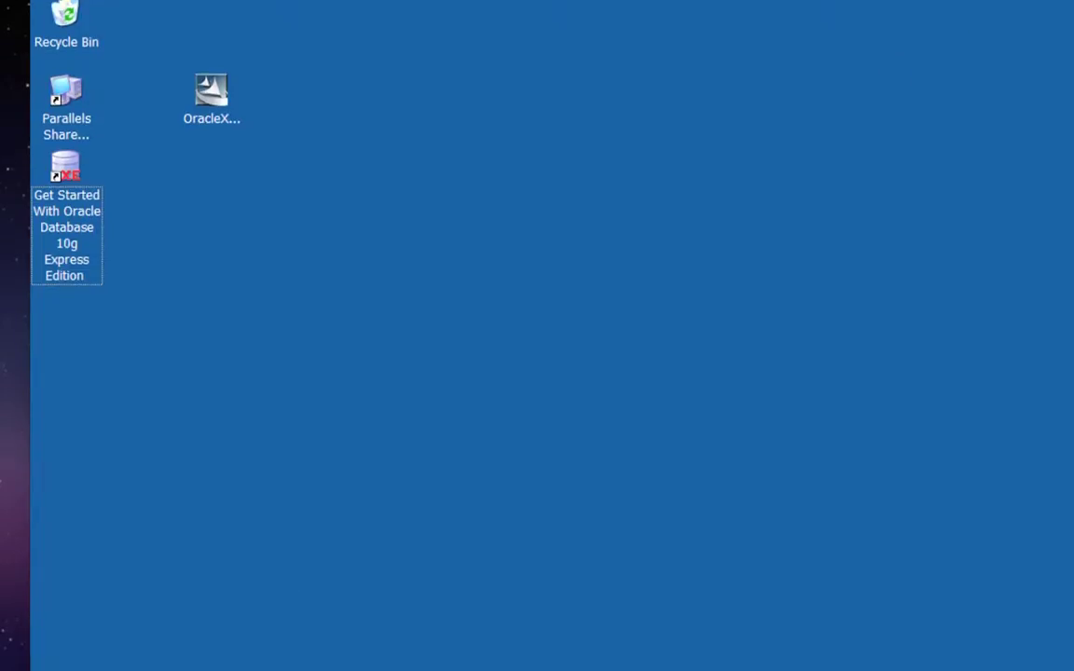
- Run Stop Database from the Oracle XE menu and exit its console once OracleServiceXE stops
left_click(91, 635)
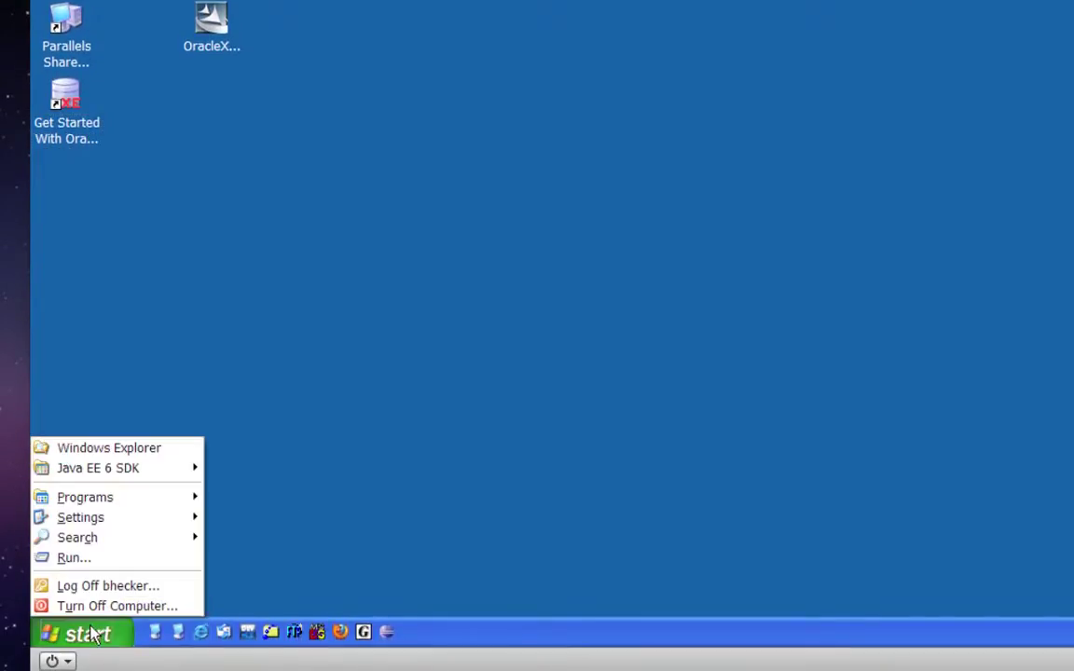
mouse_move(104, 497)
mouse_move(243, 497)
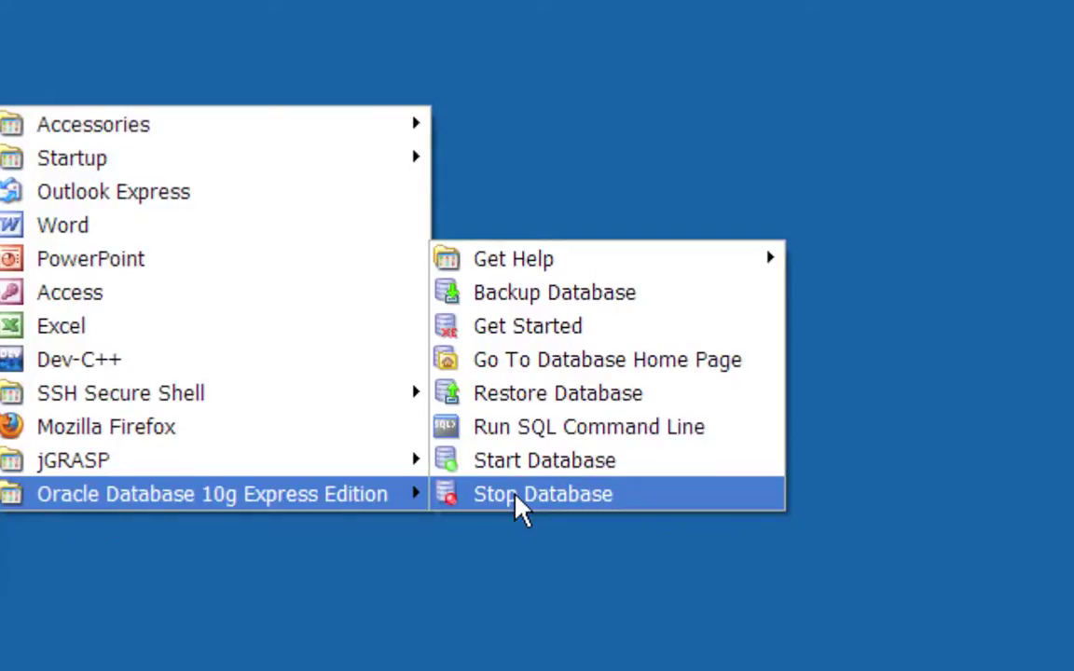
left_click(518, 509)
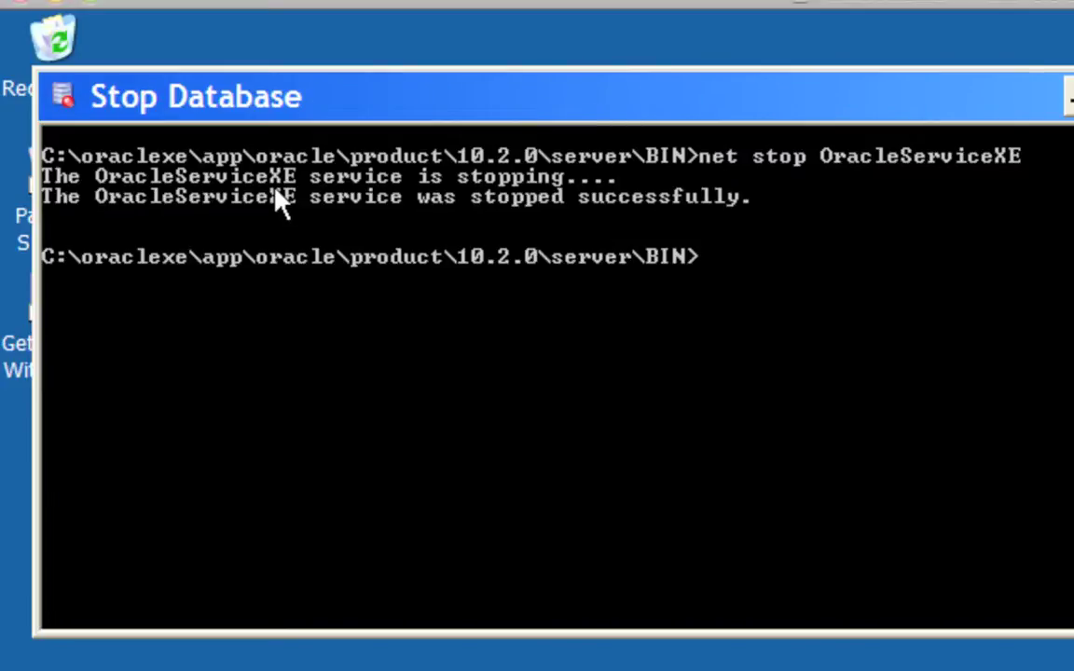
type("exit")
key("Return")
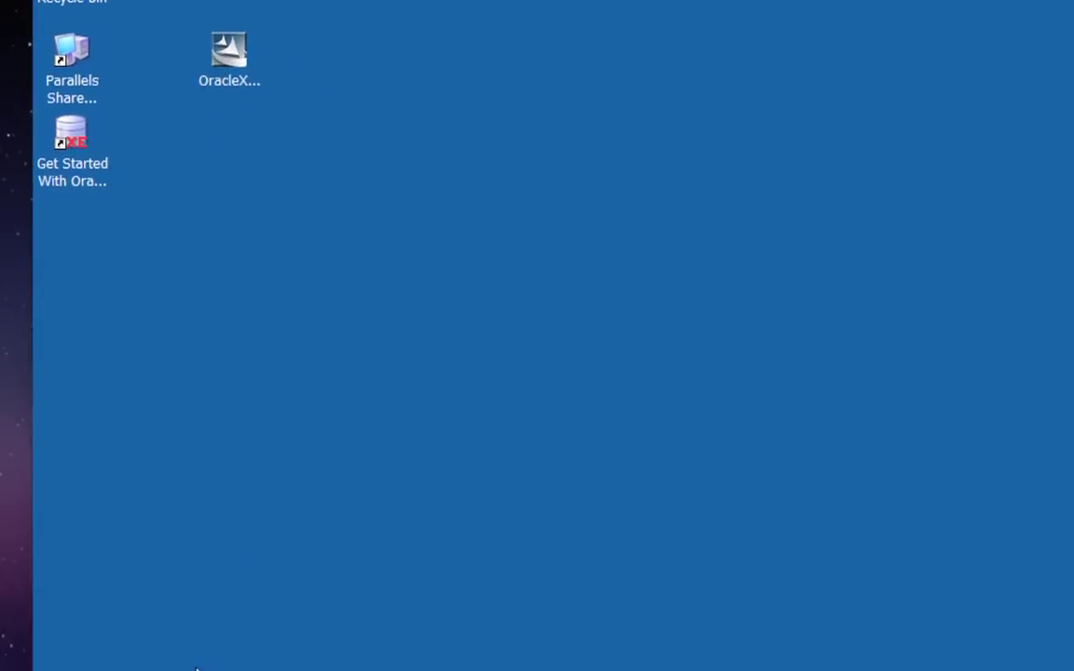
left_click(101, 642)
mouse_move(120, 490)
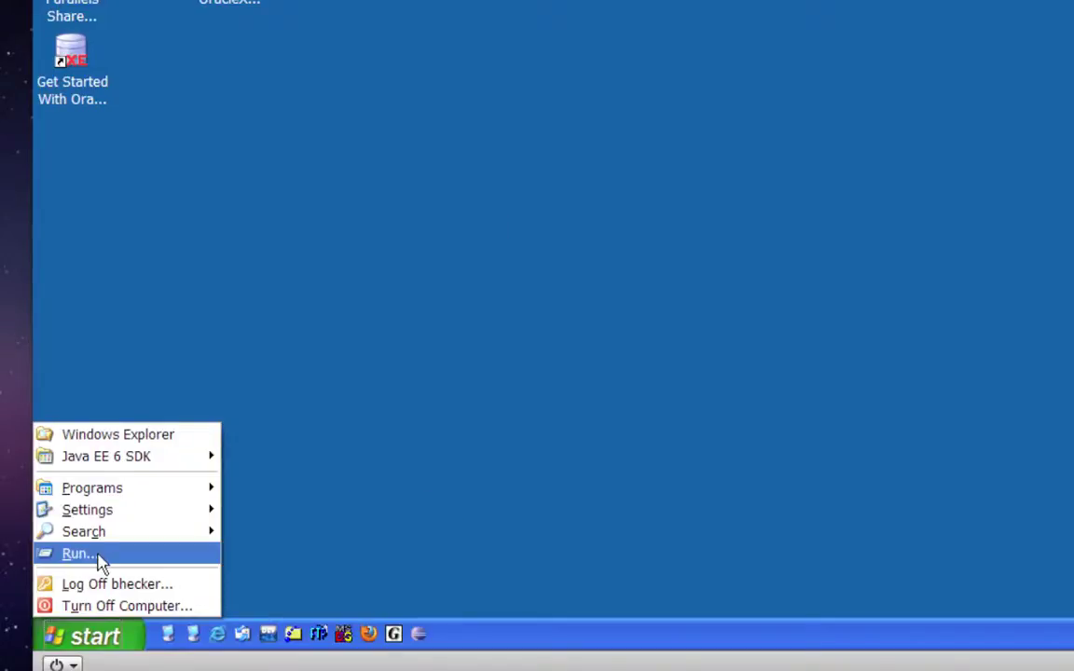
- Open Services, confirm OracleServiceXE stopped and OracleXETNSListener still Started, then close it
left_click(100, 559)
left_click(199, 583)
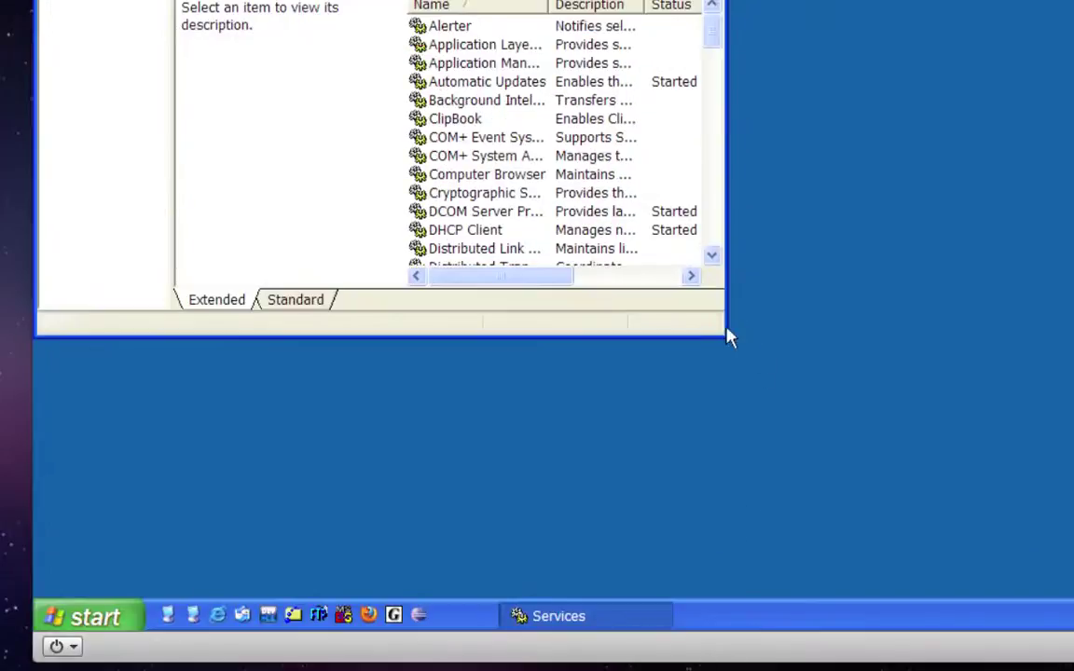
left_click_drag(726, 334, 1031, 551)
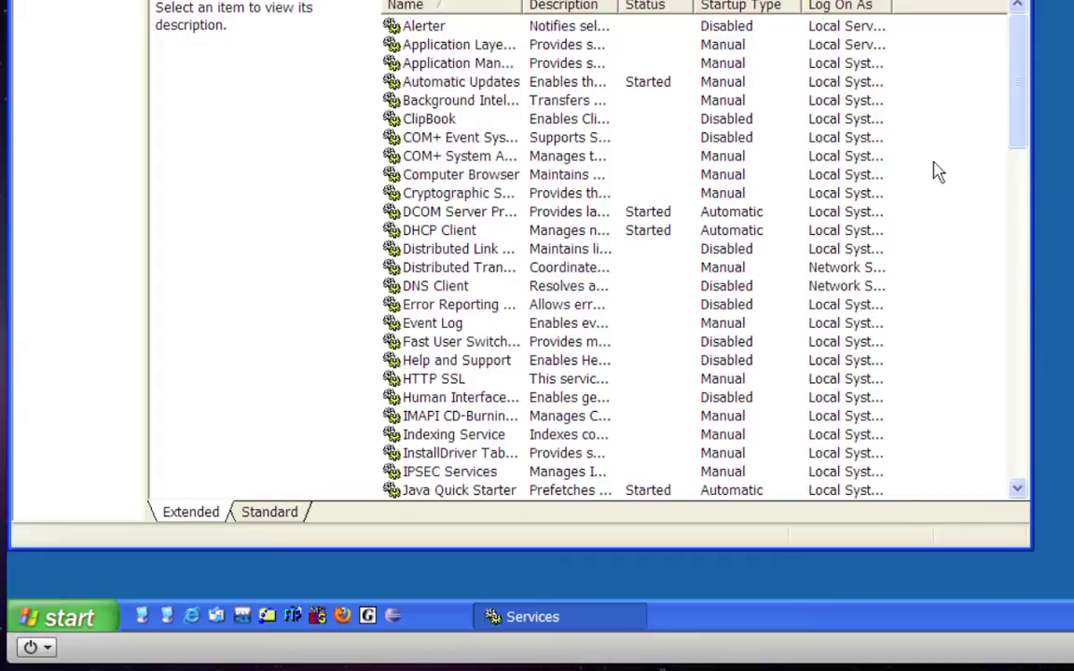
left_click_drag(1020, 112, 1020, 277)
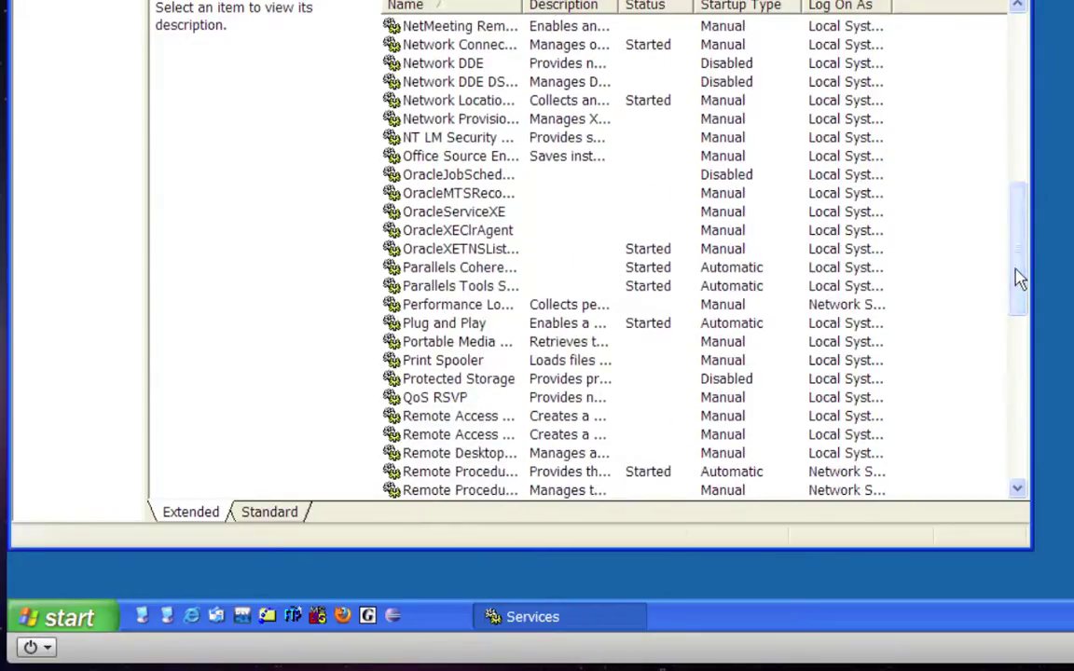
left_click(537, 254)
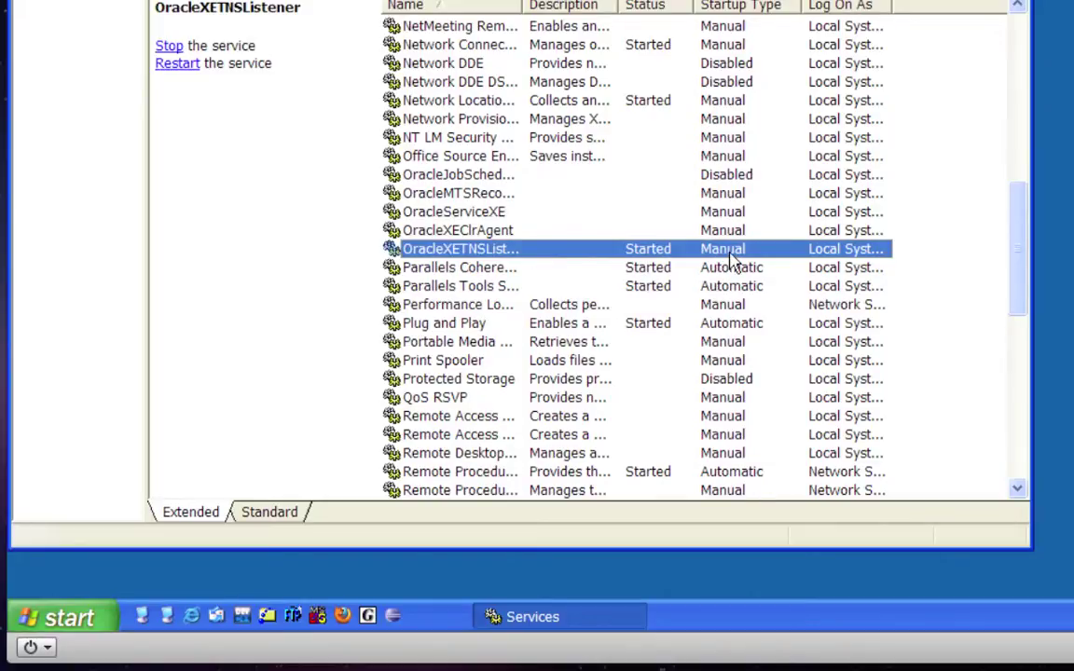
left_click_drag(524, 5, 620, 7)
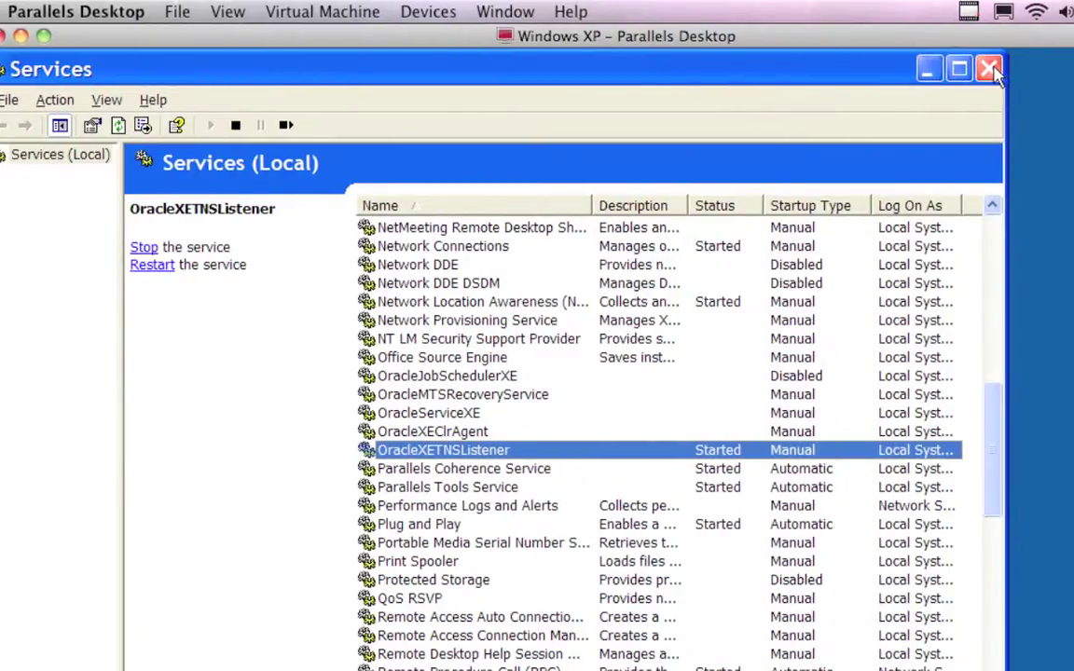
left_click(990, 70)
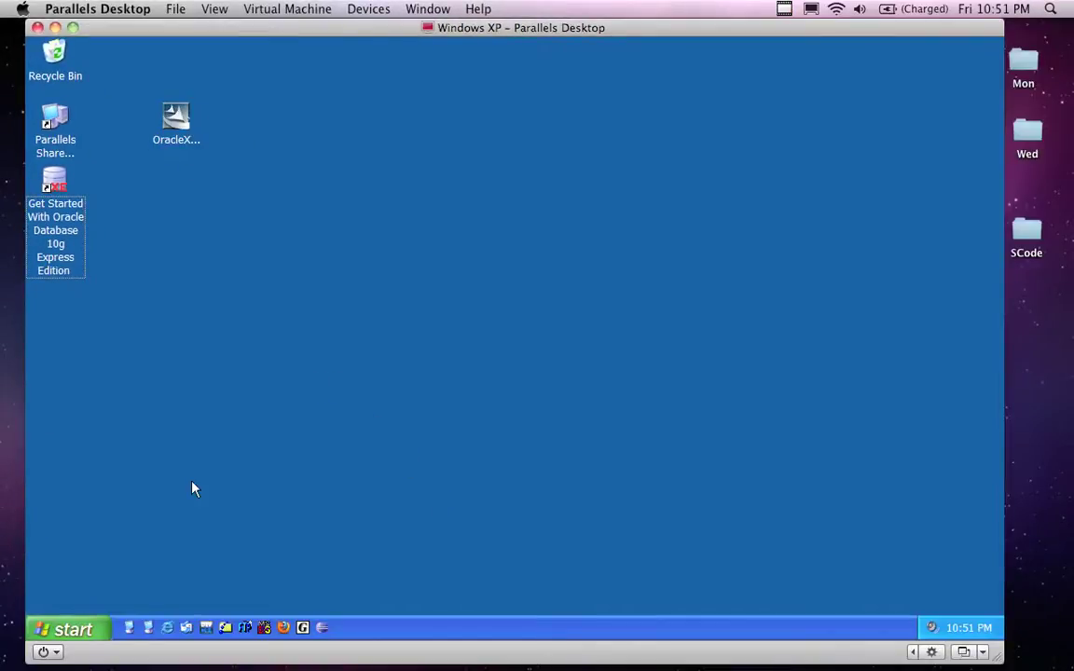
left_click(67, 630)
mouse_move(82, 510)
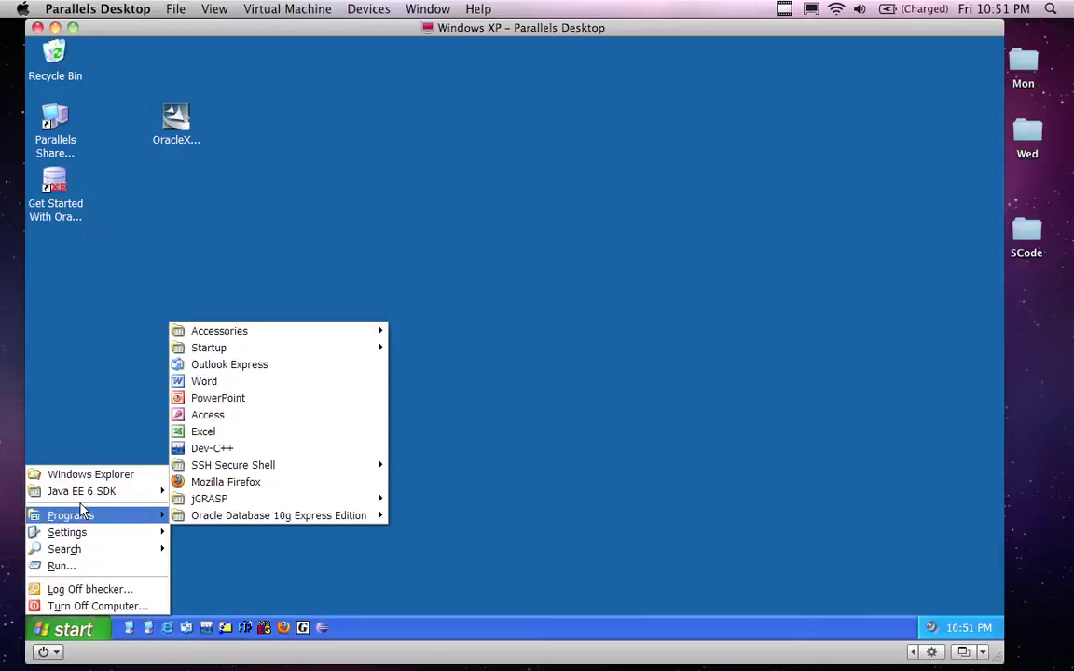
mouse_move(224, 520)
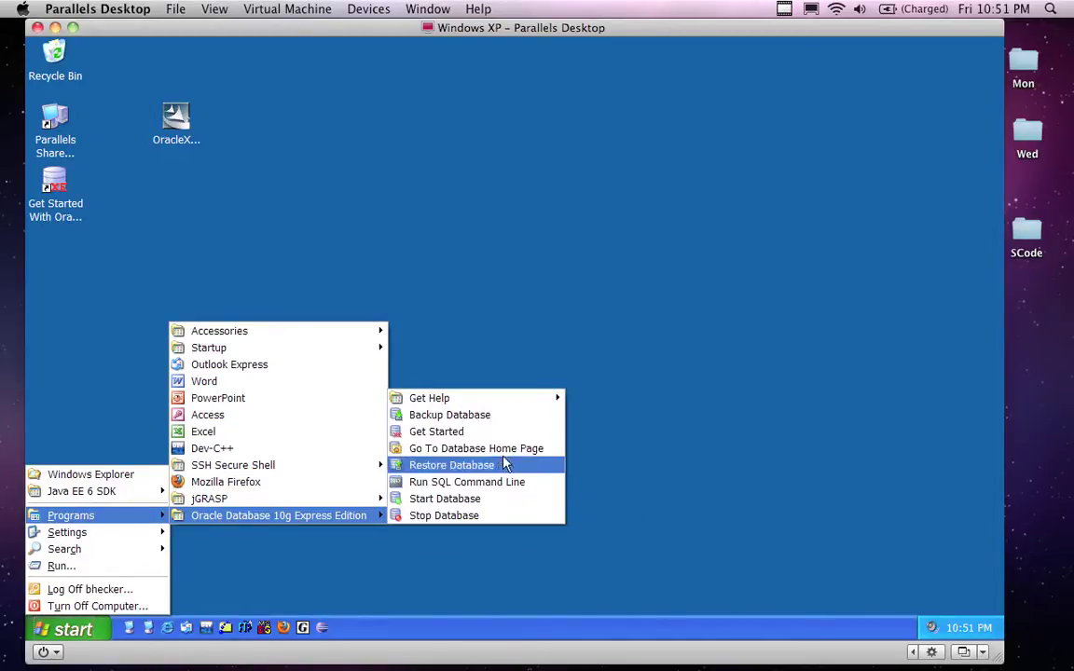
left_click(494, 347)
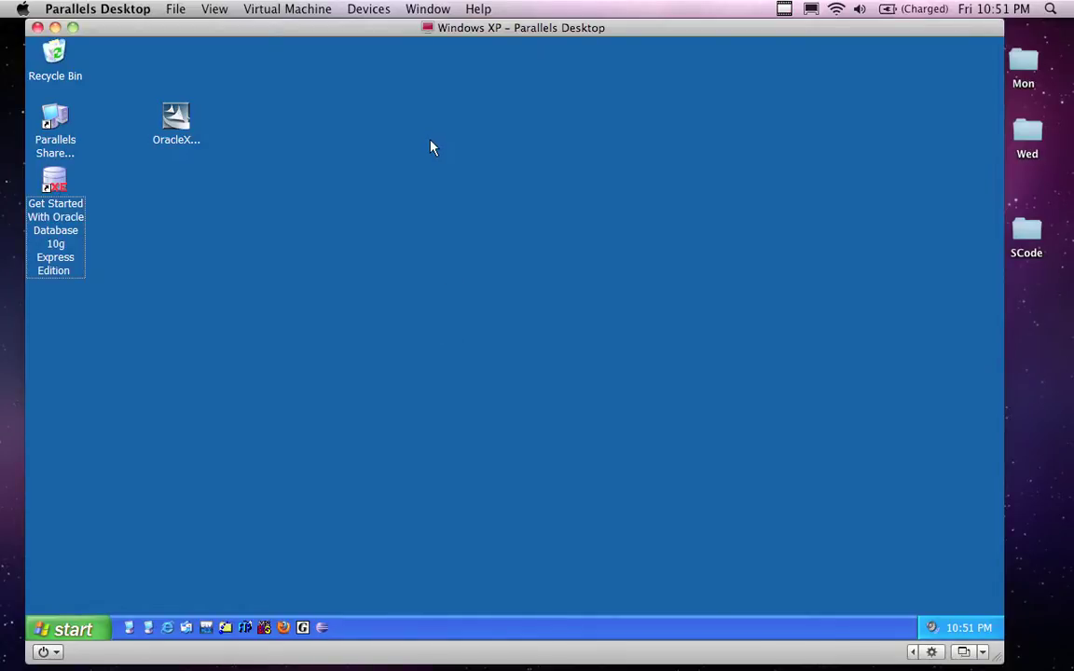
left_click(65, 630)
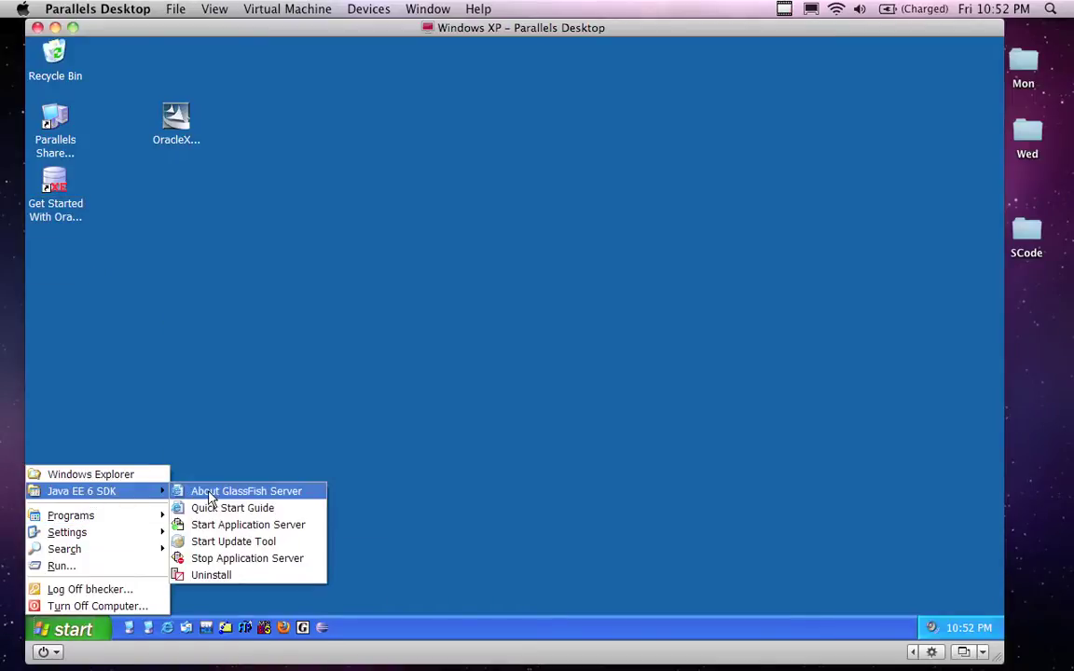
left_click(264, 377)
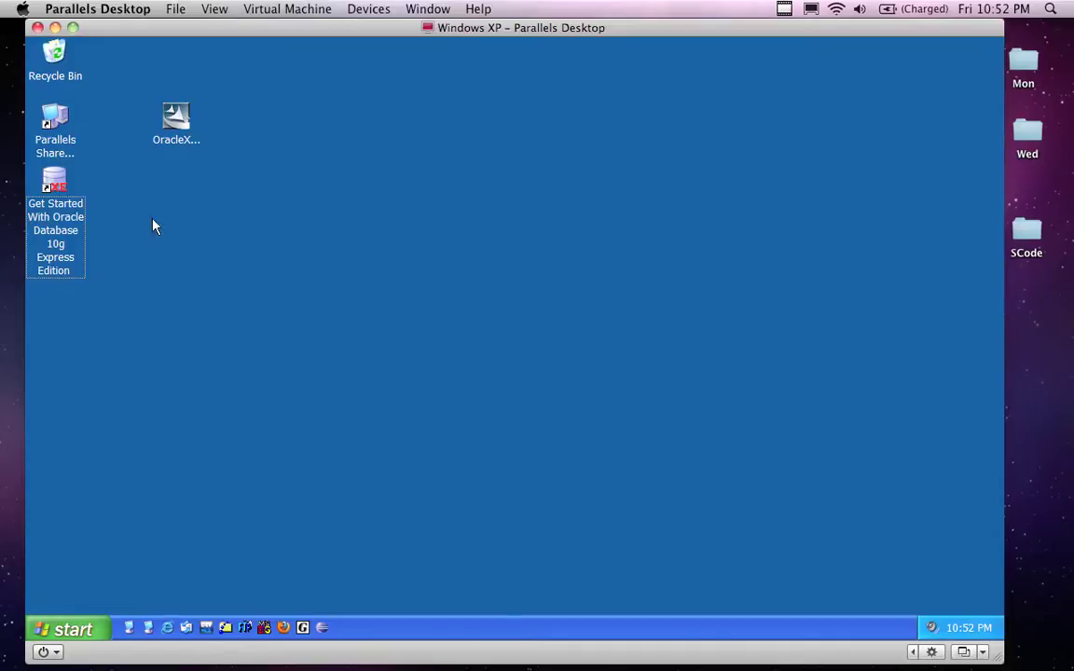
- Open the Get Started guide from the desktop and enlarge its Internet Explorer window
double_click(68, 180)
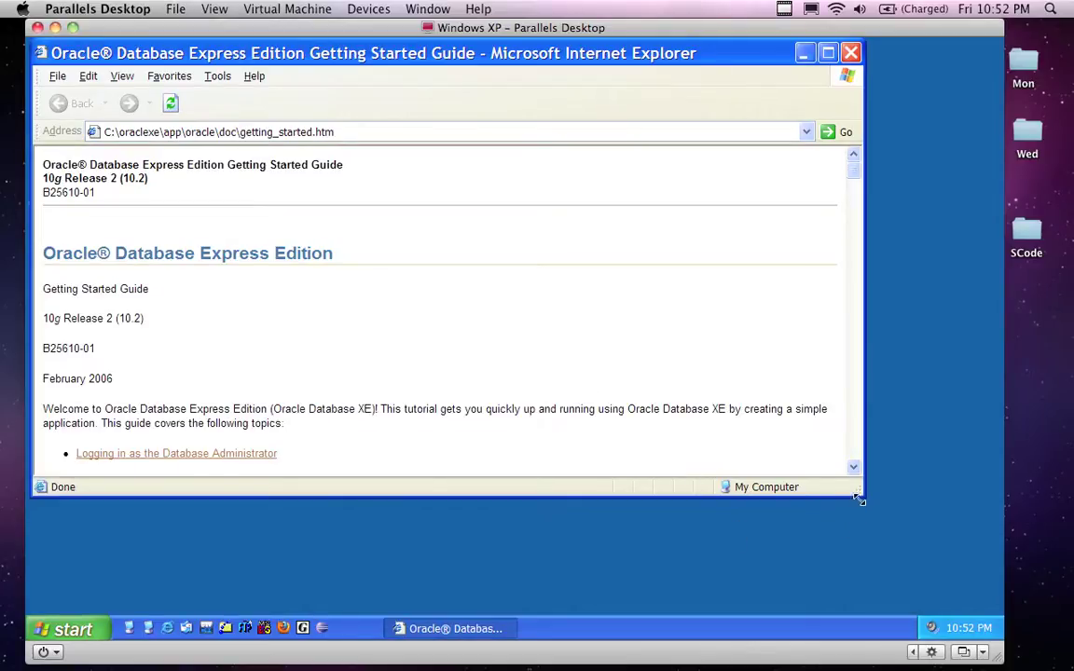
left_click_drag(858, 501, 896, 586)
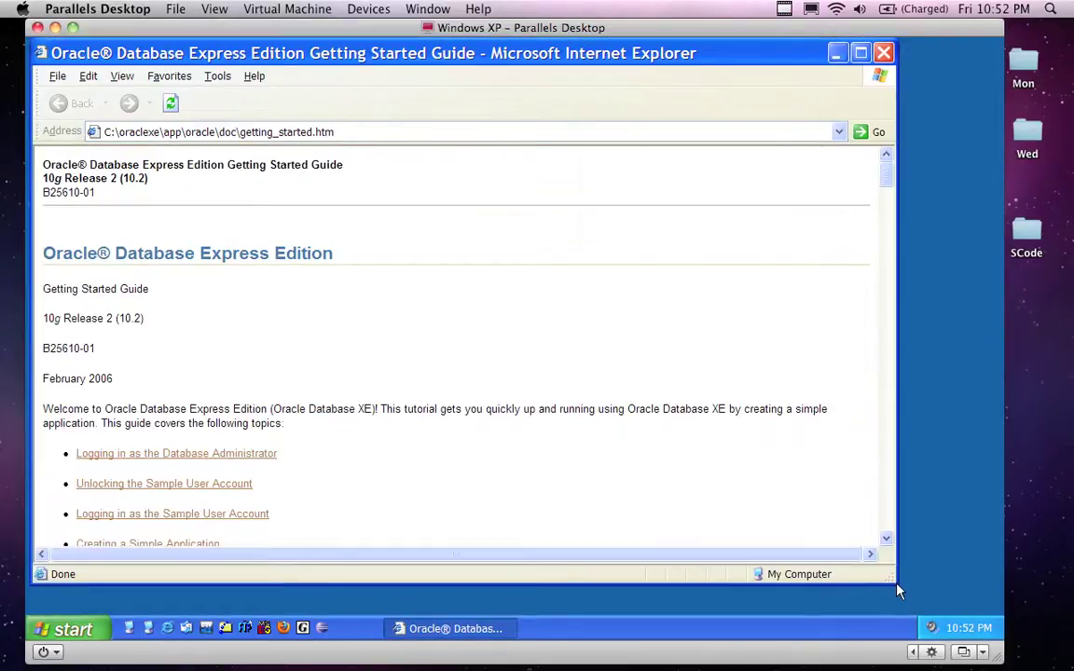
scroll(648, 447, "down", 6)
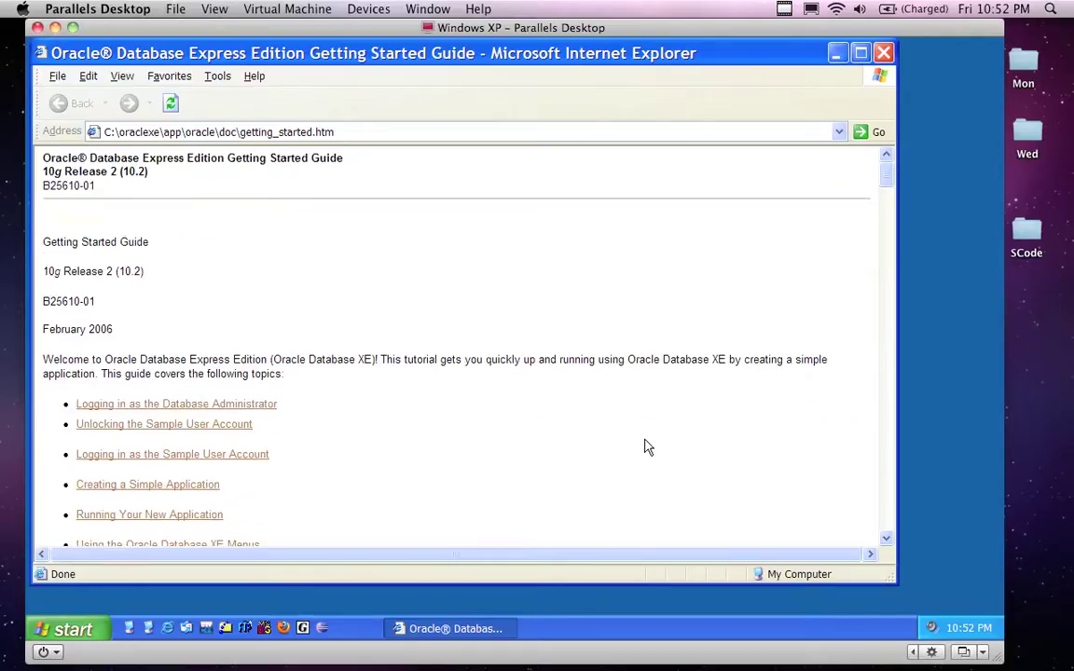
scroll(648, 448, "down", 5)
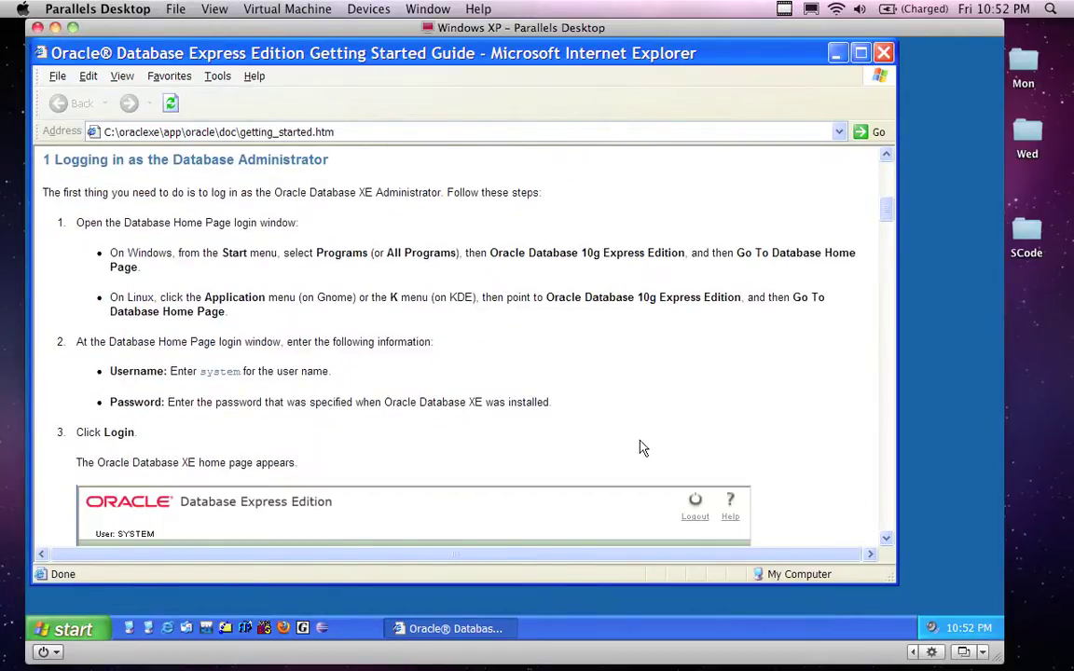
scroll(642, 449, "down", 3)
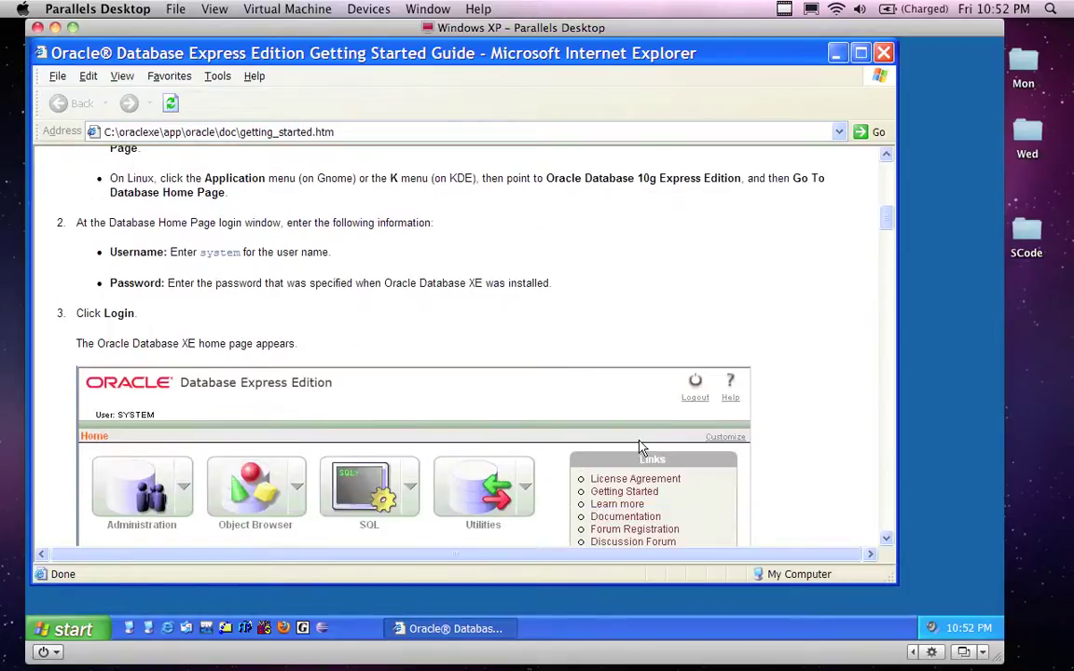
scroll(637, 446, "up", 5)
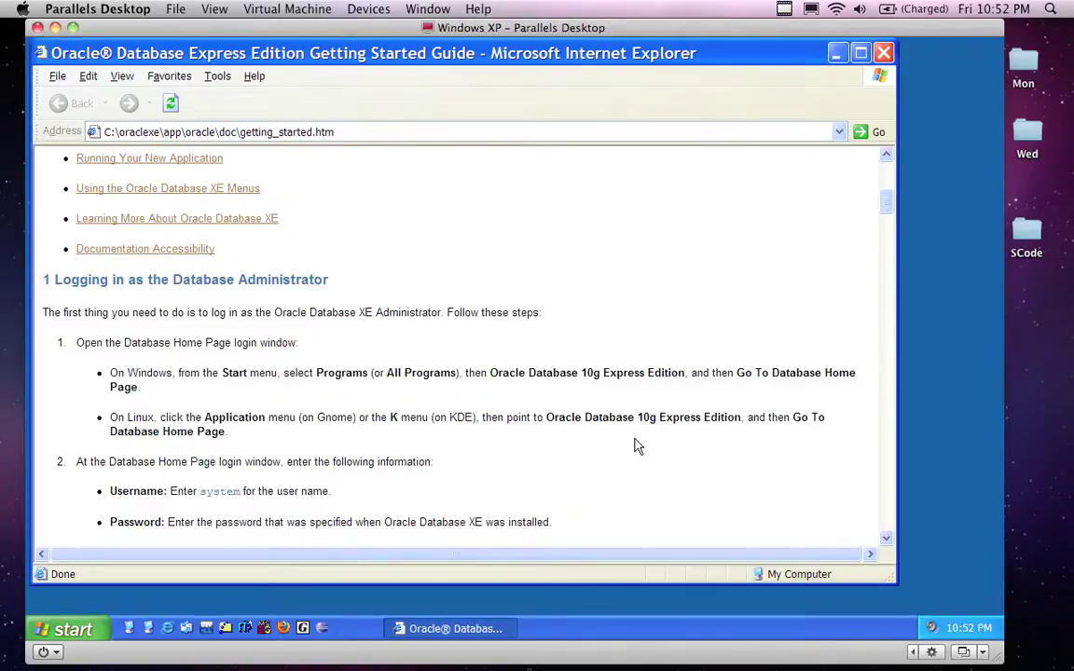
scroll(398, 457, "up", 4)
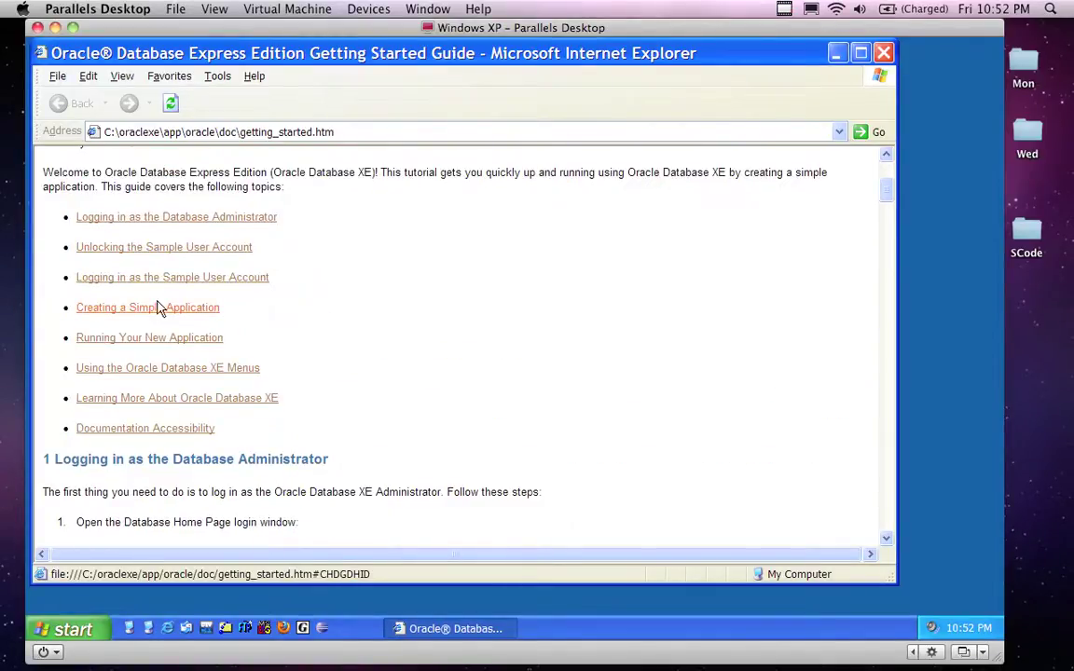
left_click(220, 277)
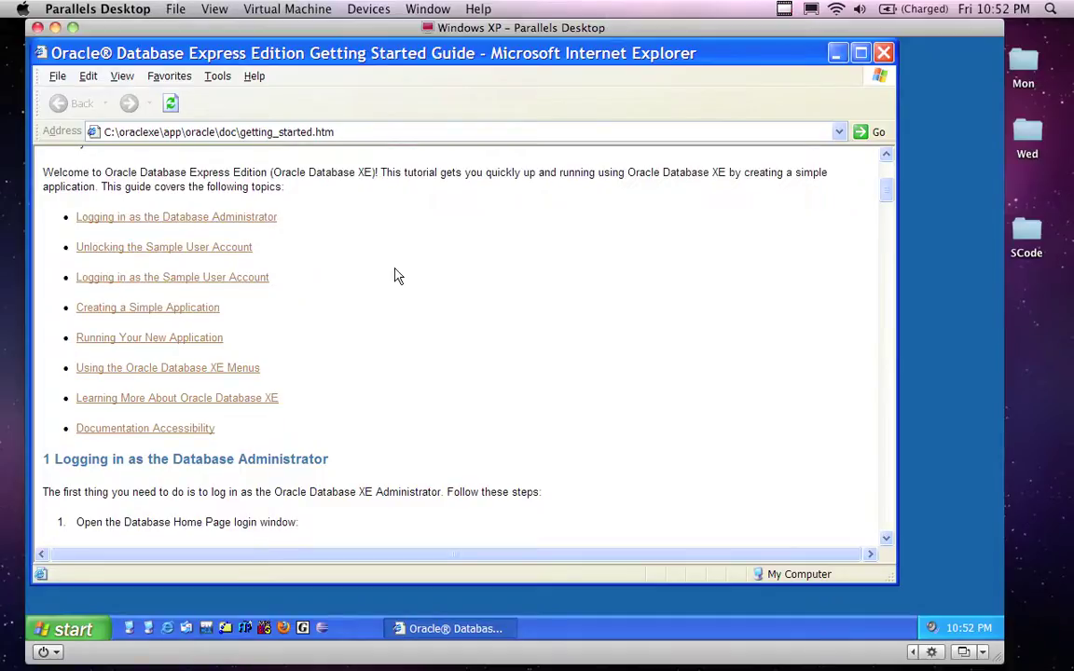
- Reposition the guide and scroll to section 2, Unlocking the Sample User Account
left_click_drag(417, 56, 428, 62)
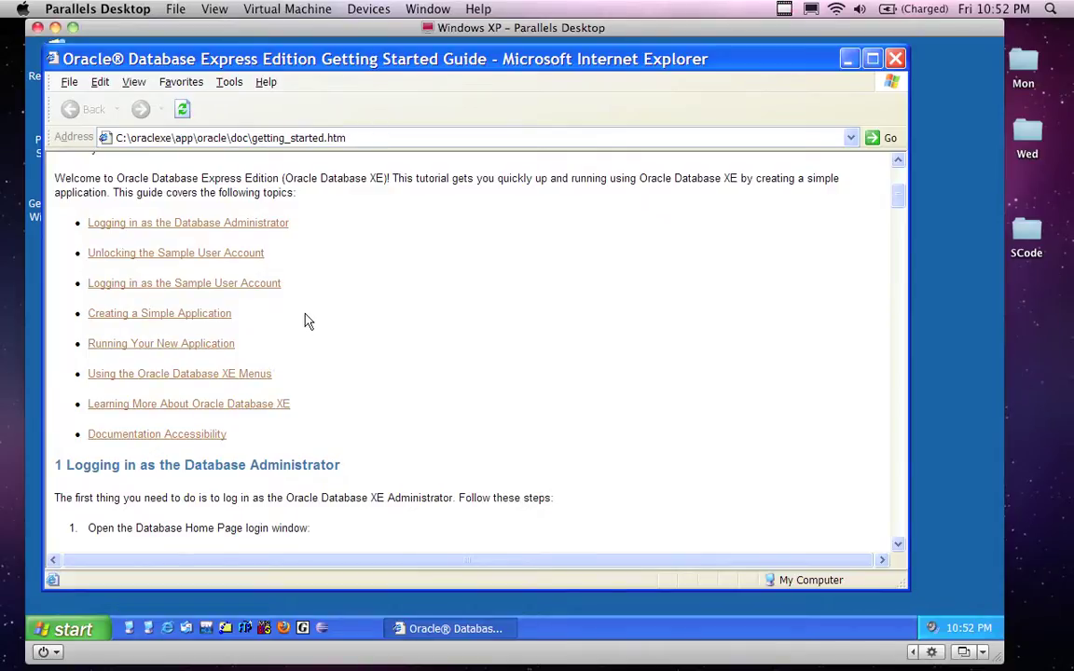
scroll(307, 320, "up", 5)
scroll(311, 321, "down", 4)
scroll(311, 321, "down", 6)
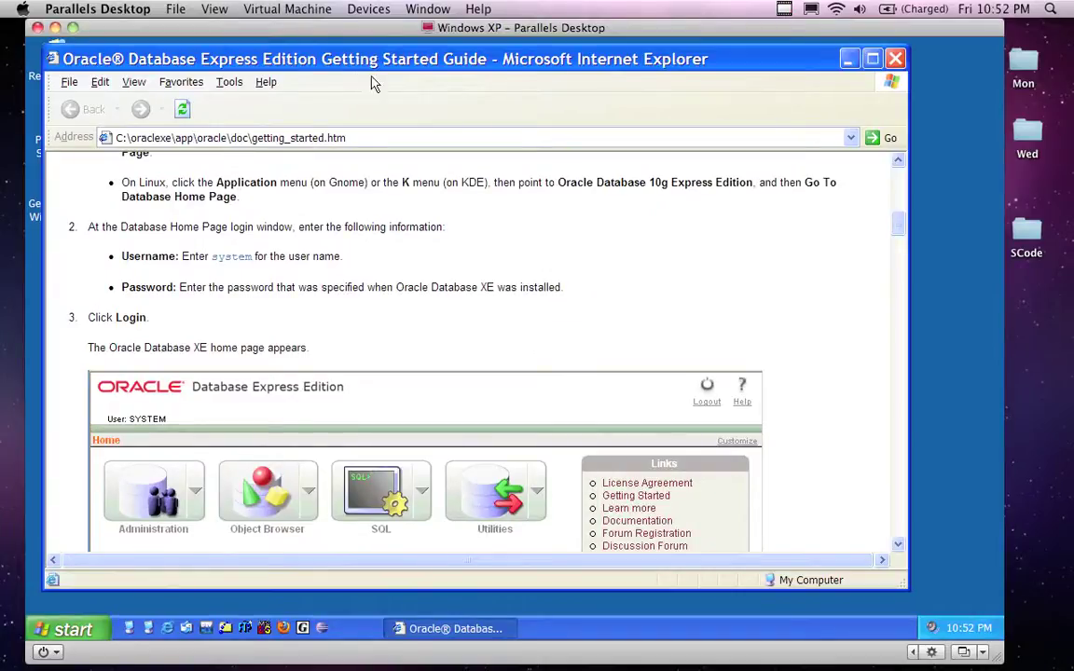
scroll(347, 324, "down", 2)
scroll(347, 324, "down", 7)
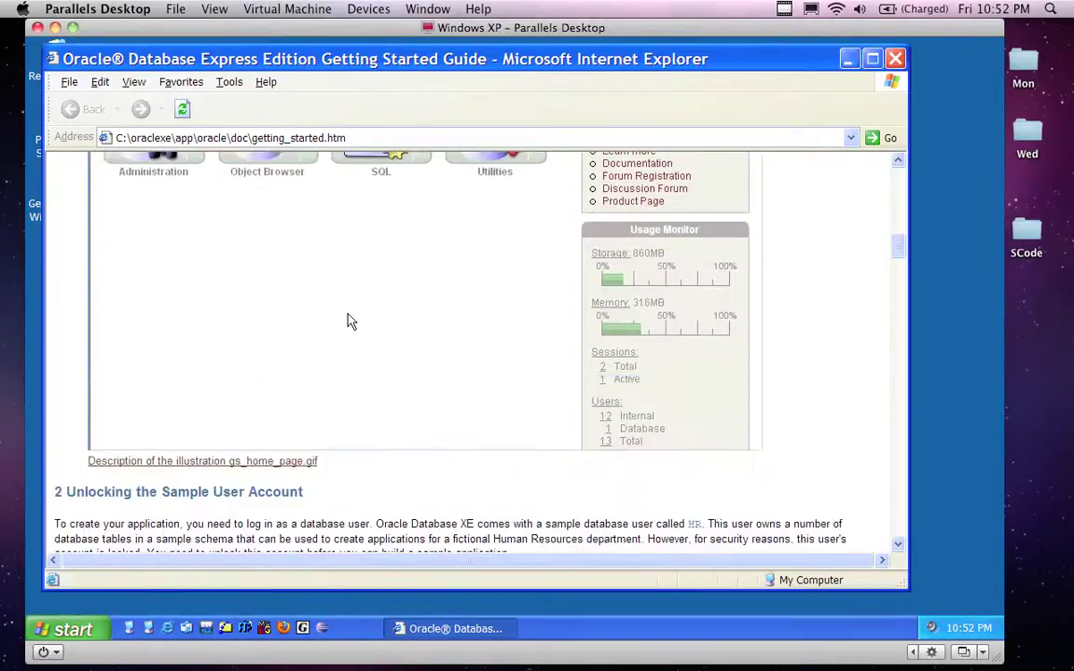
scroll(352, 324, "down", 7)
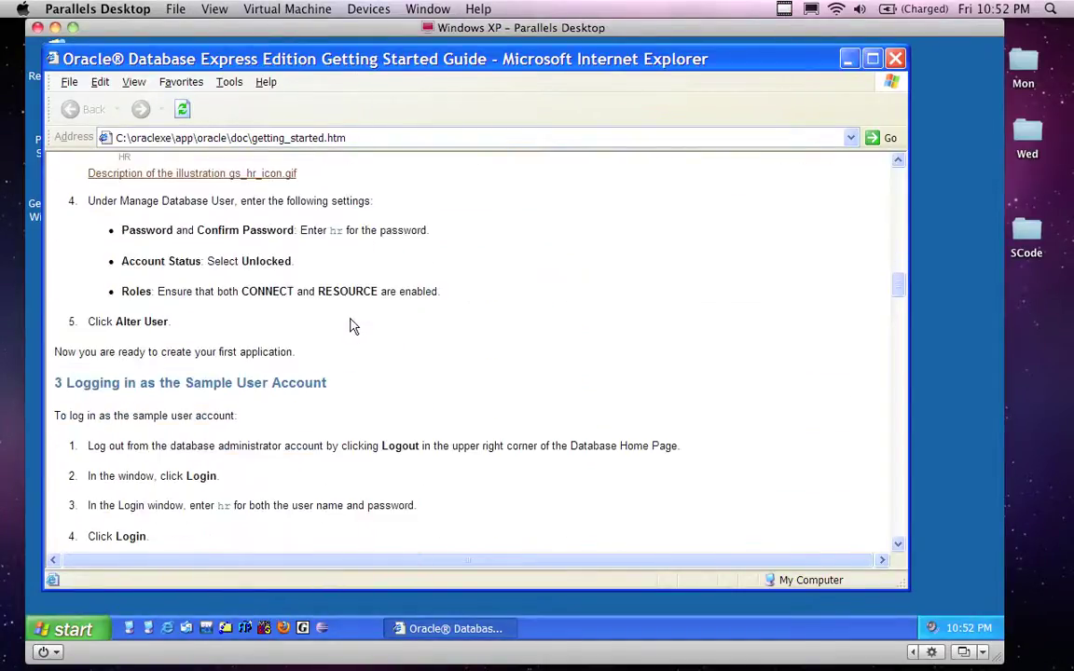
scroll(353, 324, "down", 3)
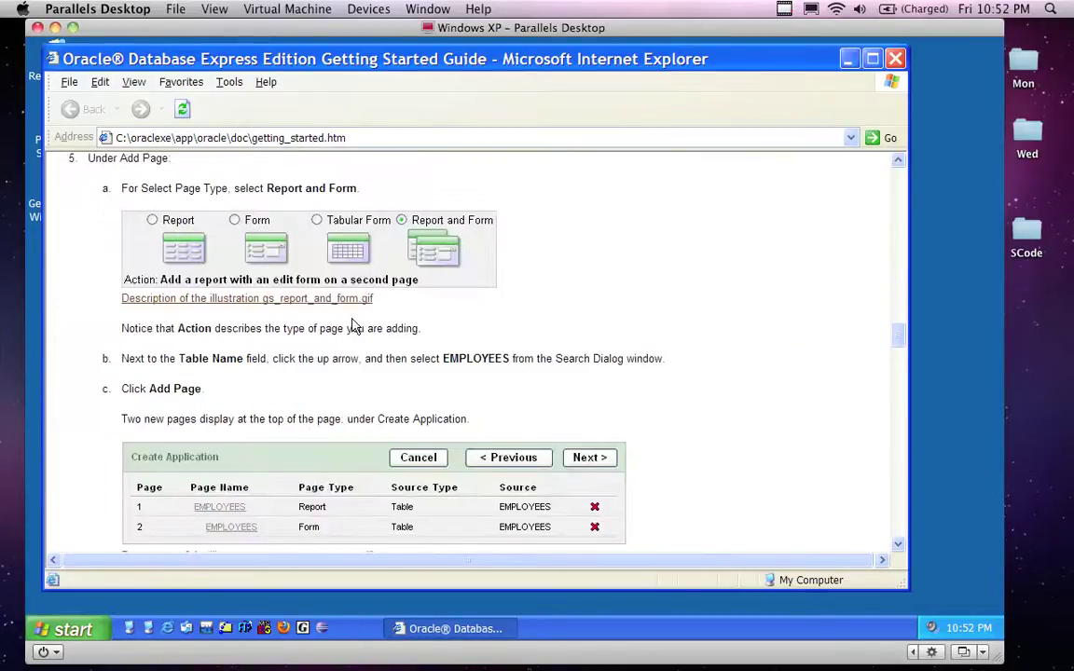
scroll(353, 324, "down", 10)
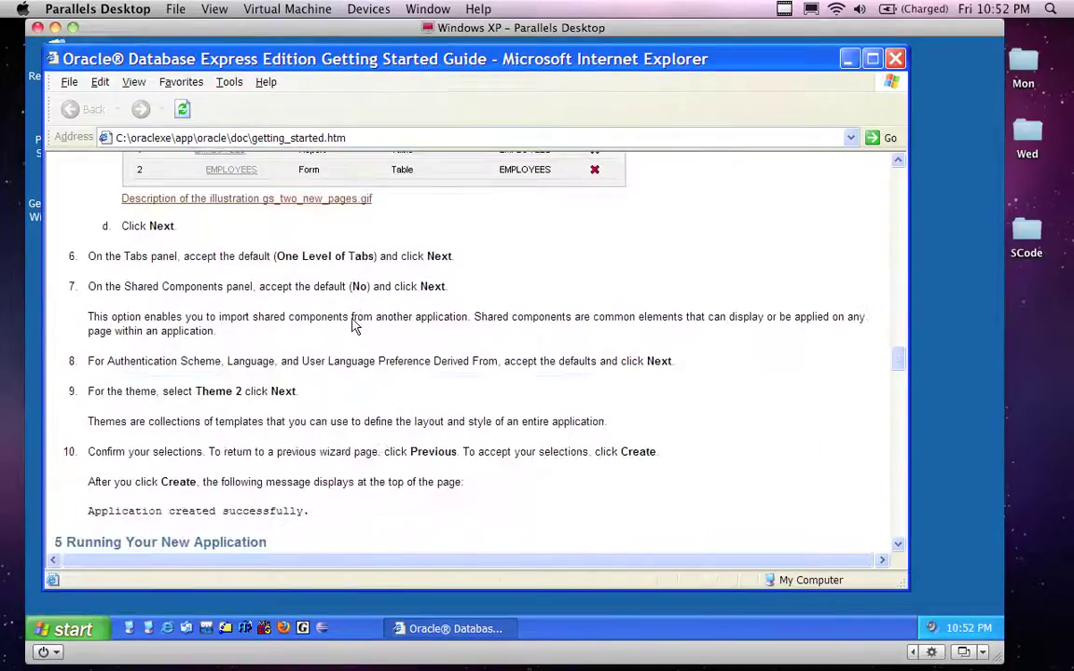
scroll(352, 324, "down", 6)
scroll(352, 326, "up", 4)
scroll(352, 325, "up", 12)
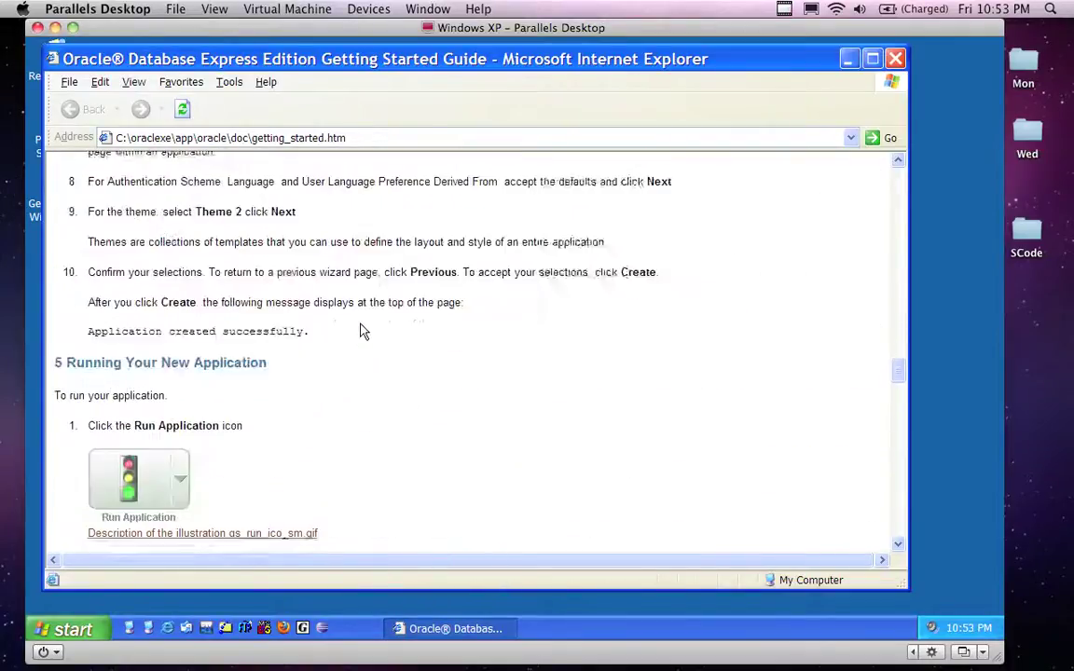
scroll(360, 322, "up", 12)
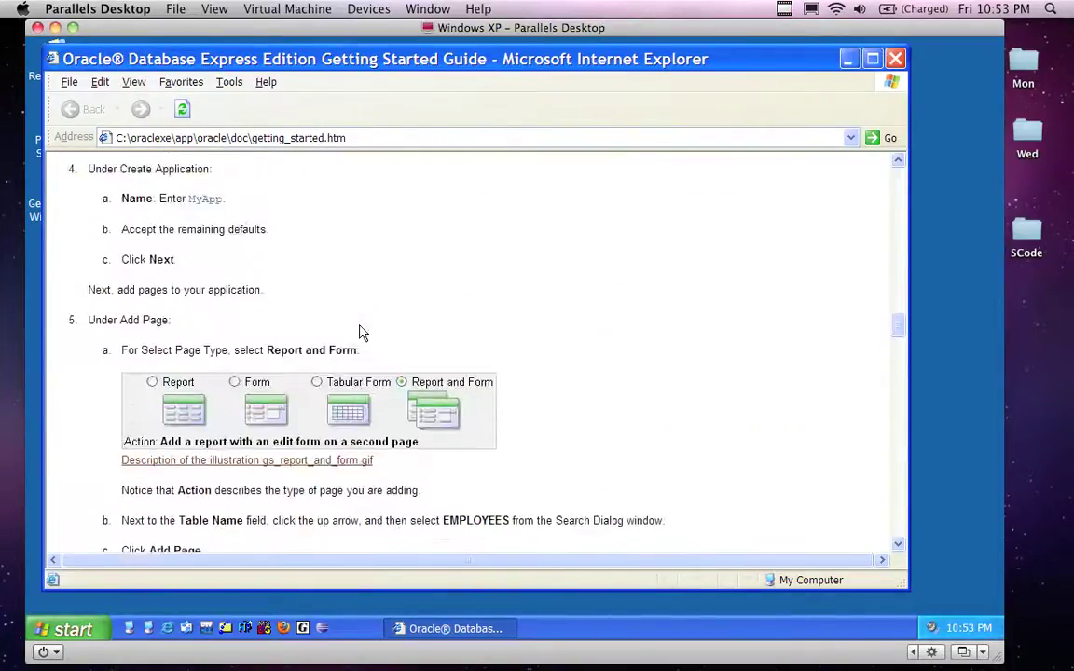
scroll(368, 328, "up", 10)
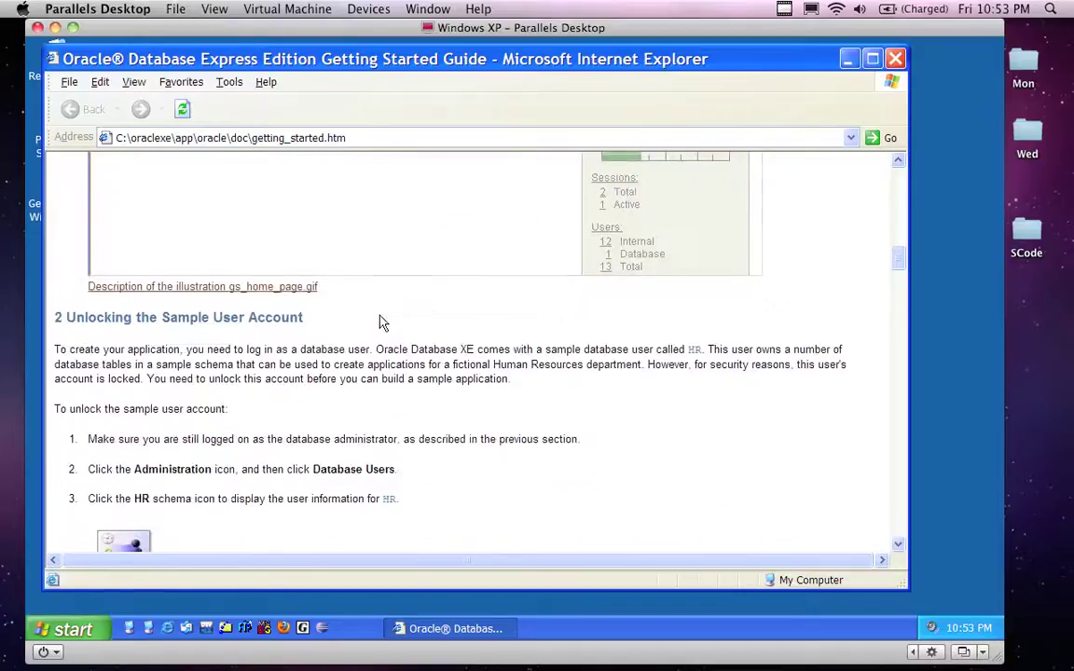